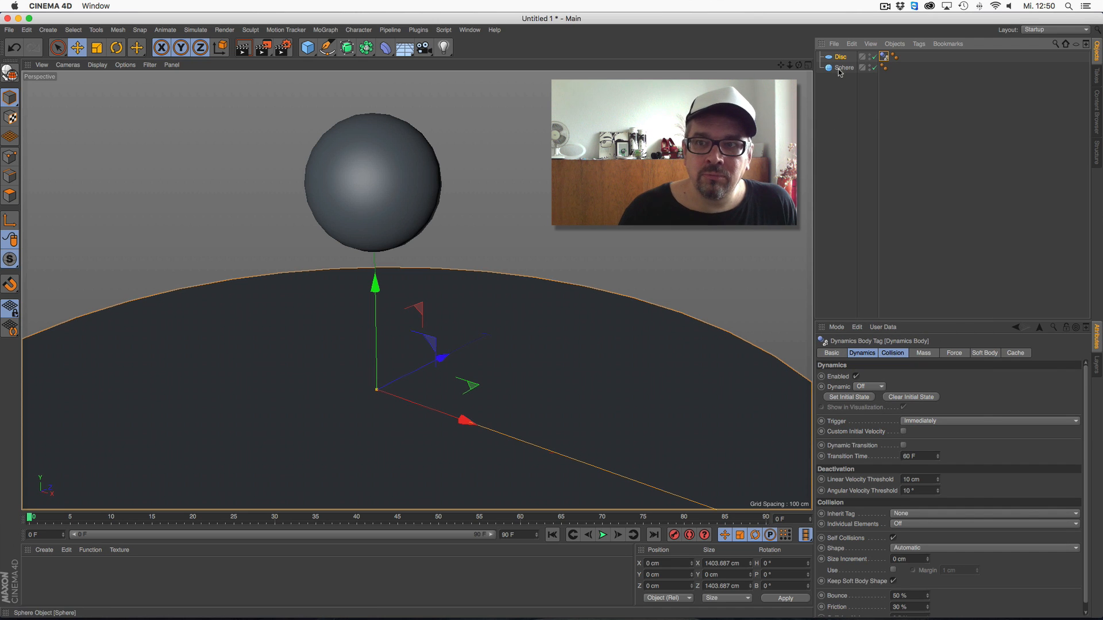
pyautogui.rightClick(842, 68)
pyautogui.moveTo(895, 160)
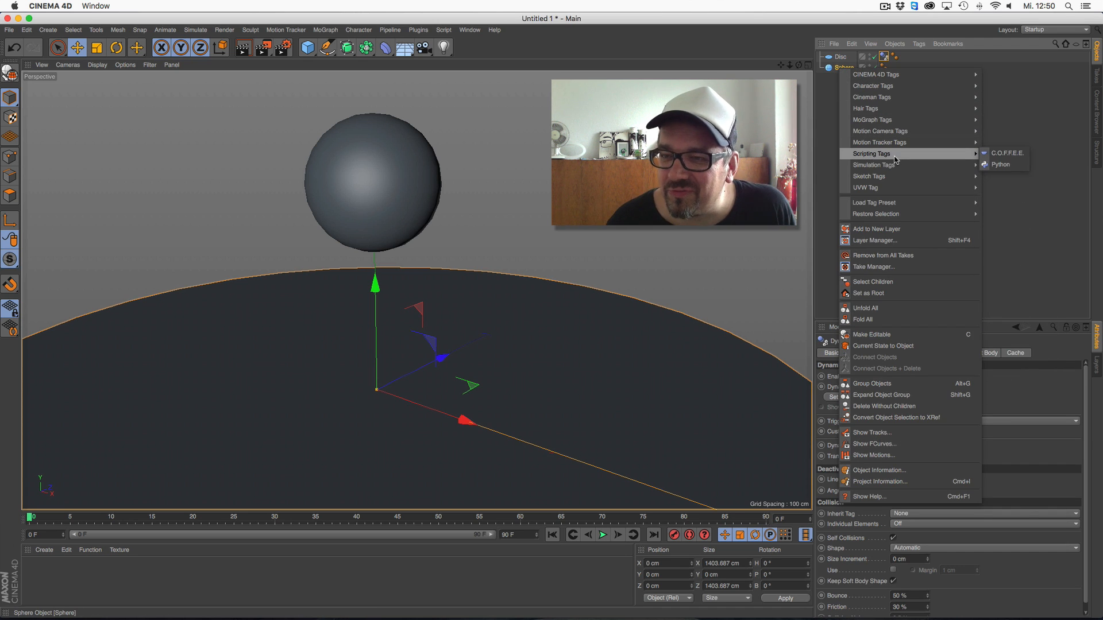
pyautogui.click(603, 255)
# Move the Disc below the Sphere in the hierarchy and nest the Sphere in a new Voronoi Fracture object
pyautogui.moveTo(843, 57); pyautogui.dragTo(848, 91)
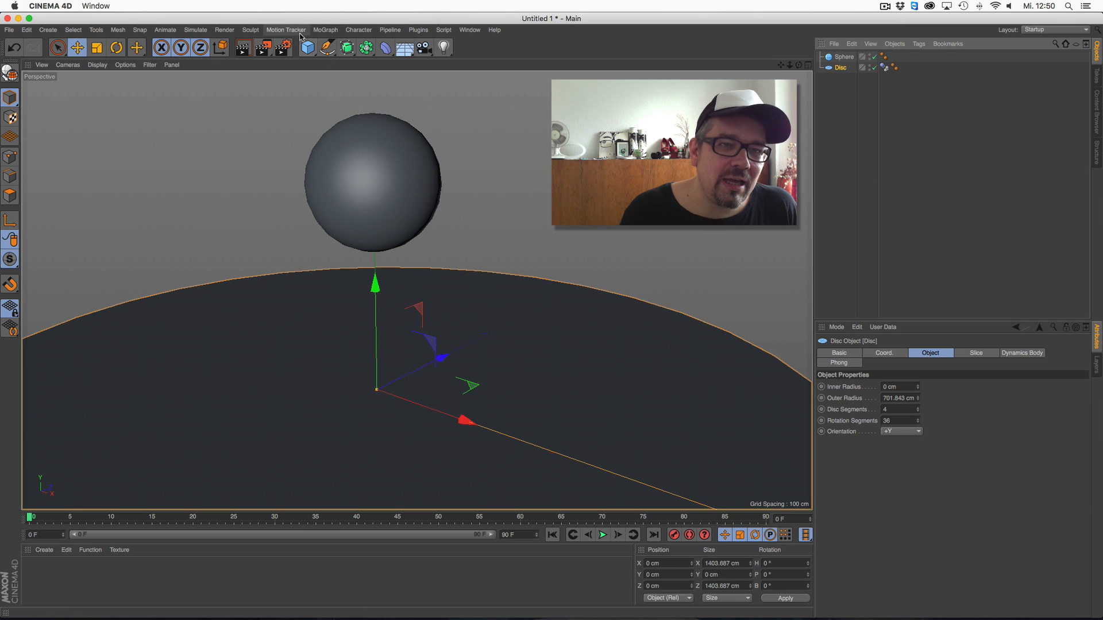
pyautogui.click(331, 32)
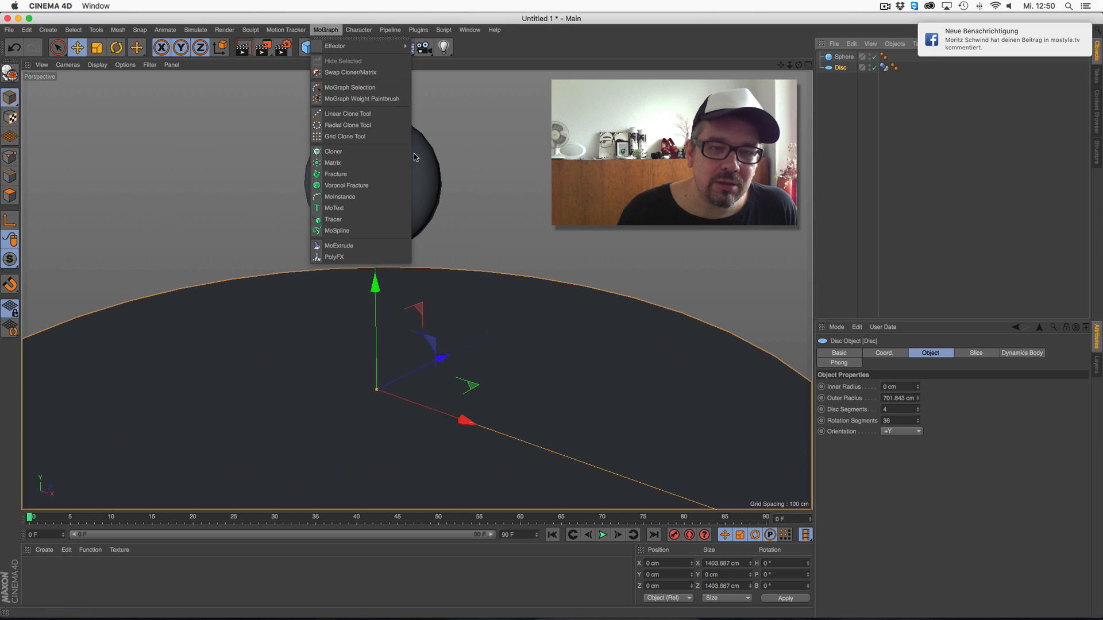
pyautogui.click(339, 186)
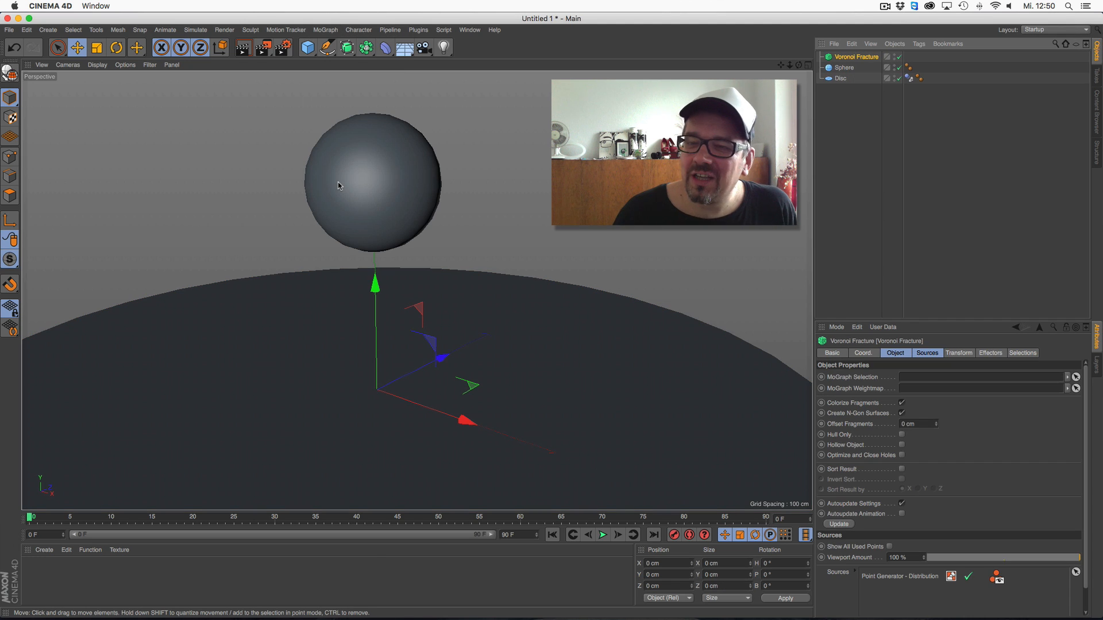
pyautogui.moveTo(843, 68); pyautogui.dragTo(856, 57)
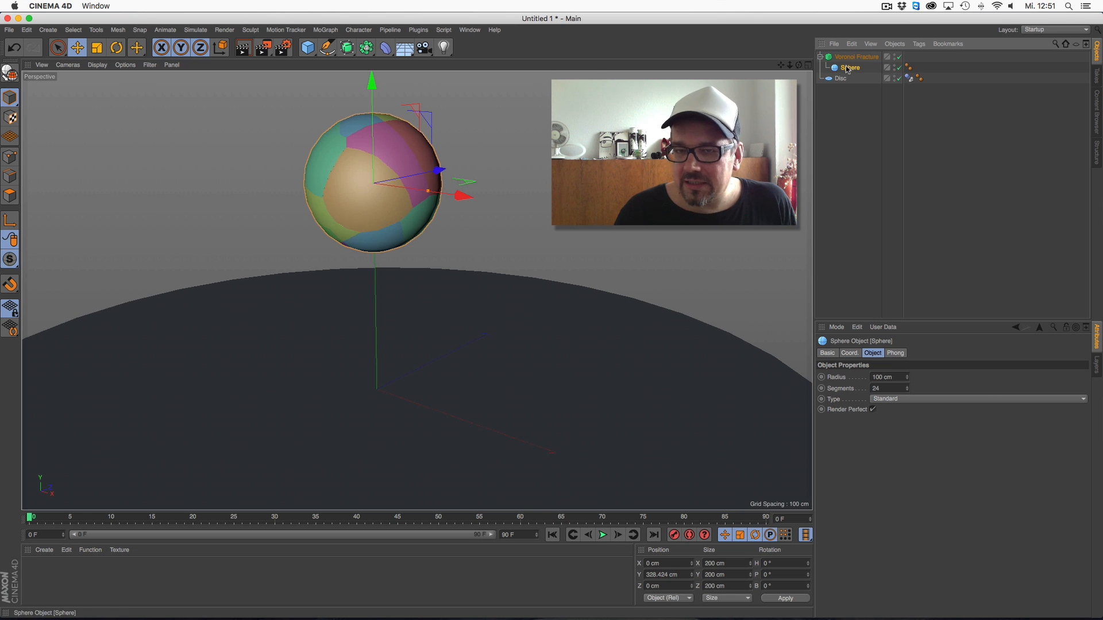
pyautogui.moveTo(799, 66); pyautogui.dragTo(840, 68)
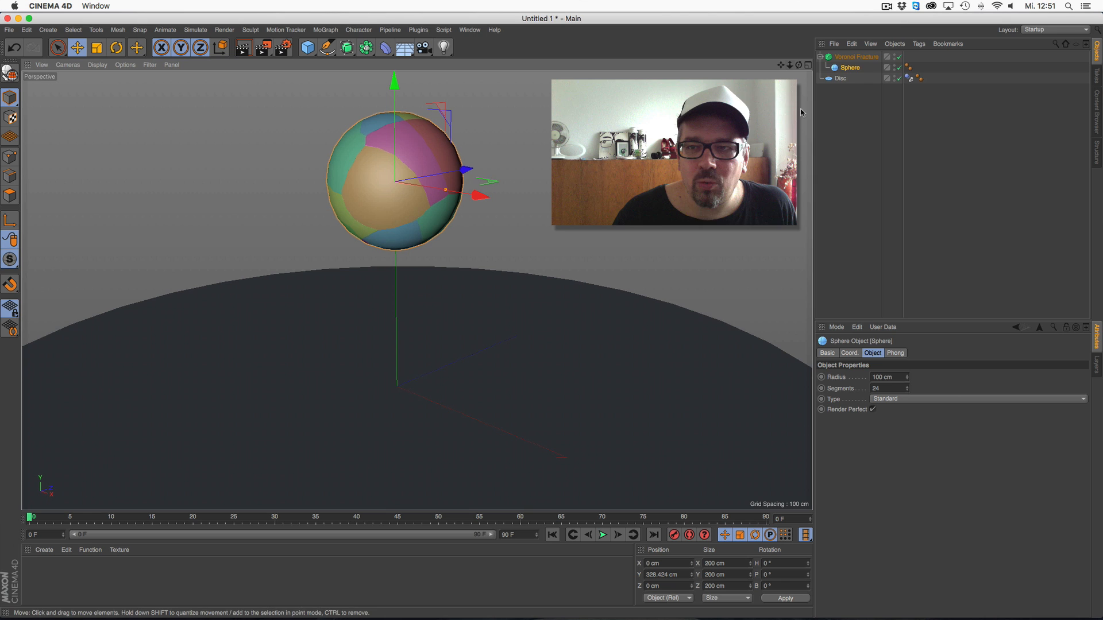
# For the Voronoi Fracture's Point Generator - Distribution source, try a Point Amount of 500, and settle on 100
pyautogui.click(859, 57)
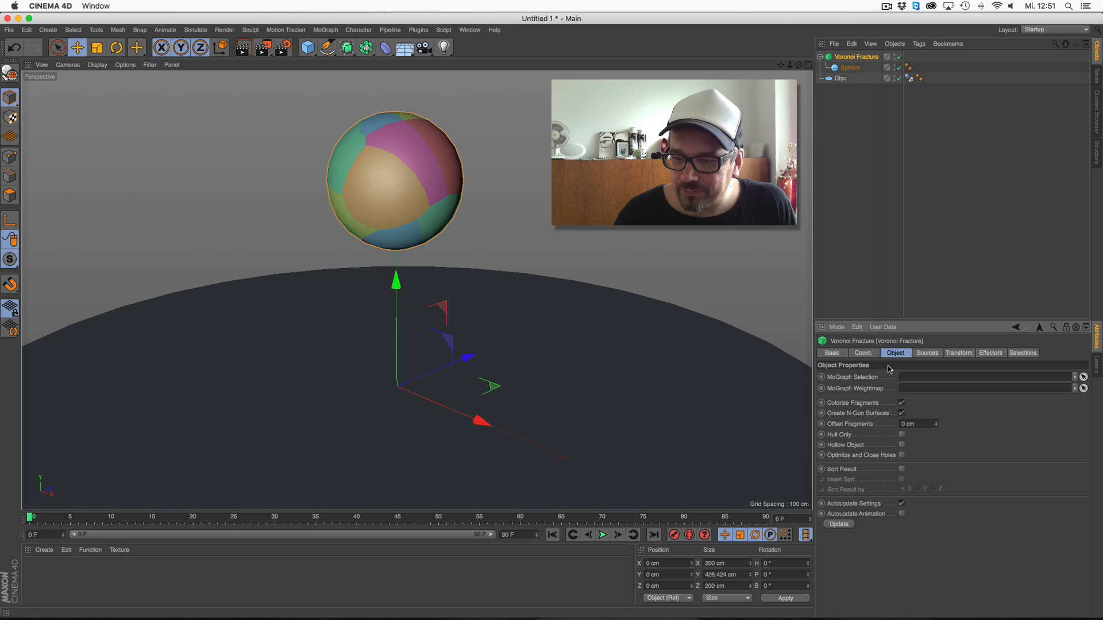
pyautogui.click(926, 354)
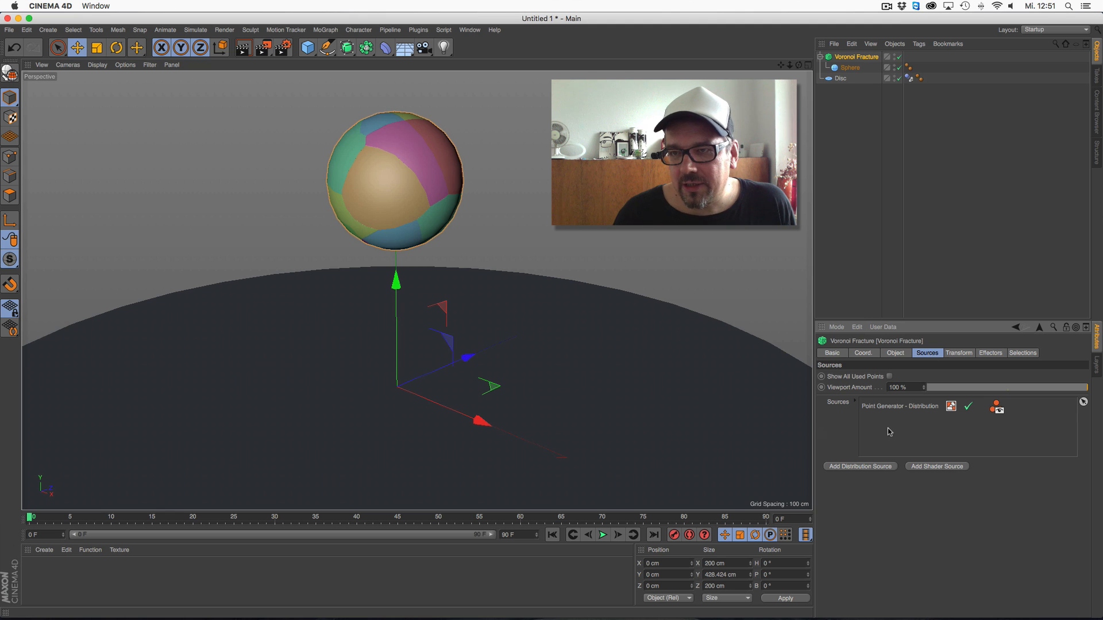
pyautogui.click(920, 408)
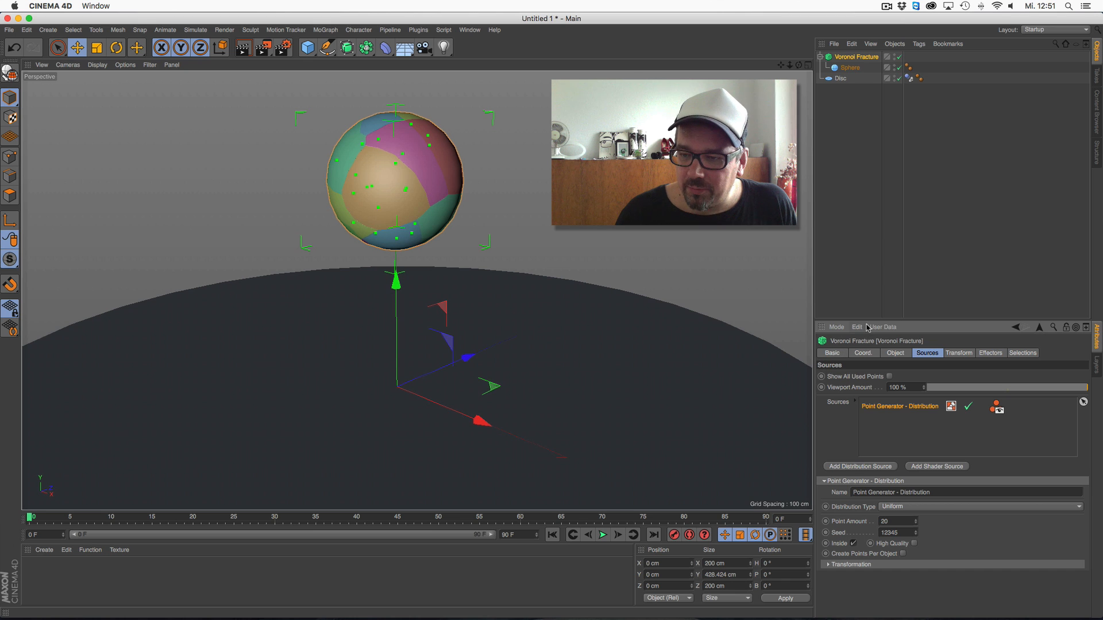
pyautogui.moveTo(867, 318); pyautogui.dragTo(867, 191)
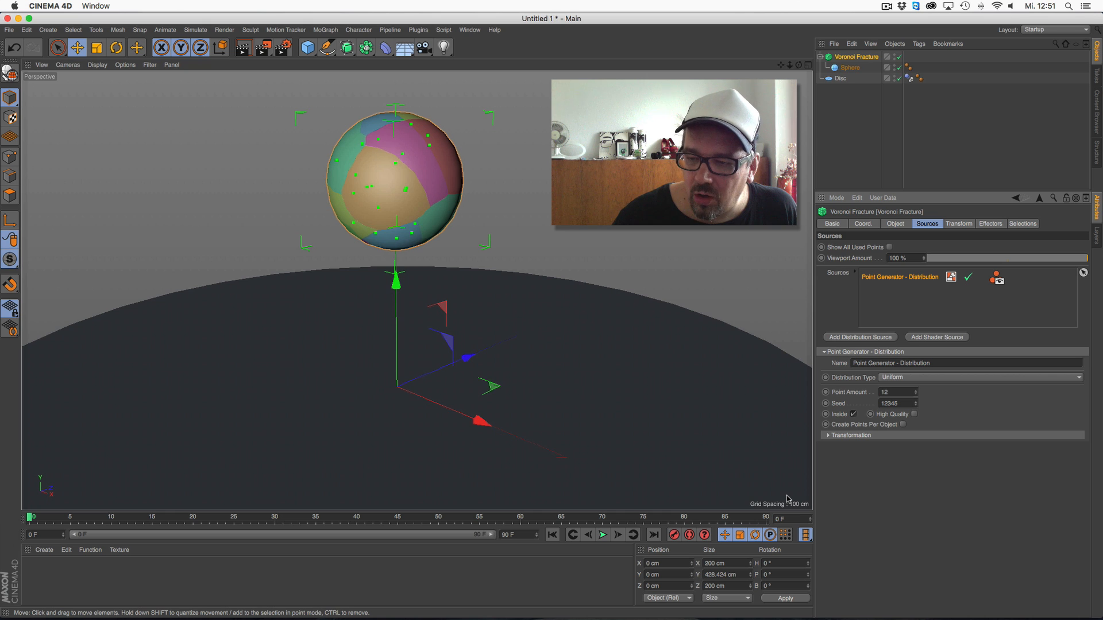
pyautogui.press('Return')
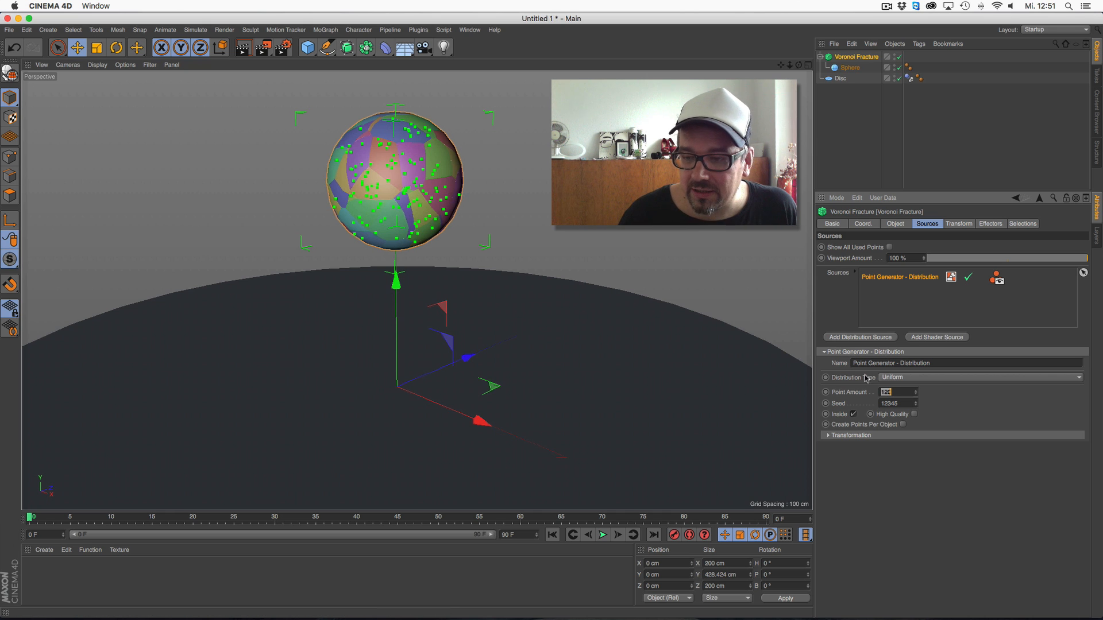
pyautogui.write('500')
pyautogui.press('Return')
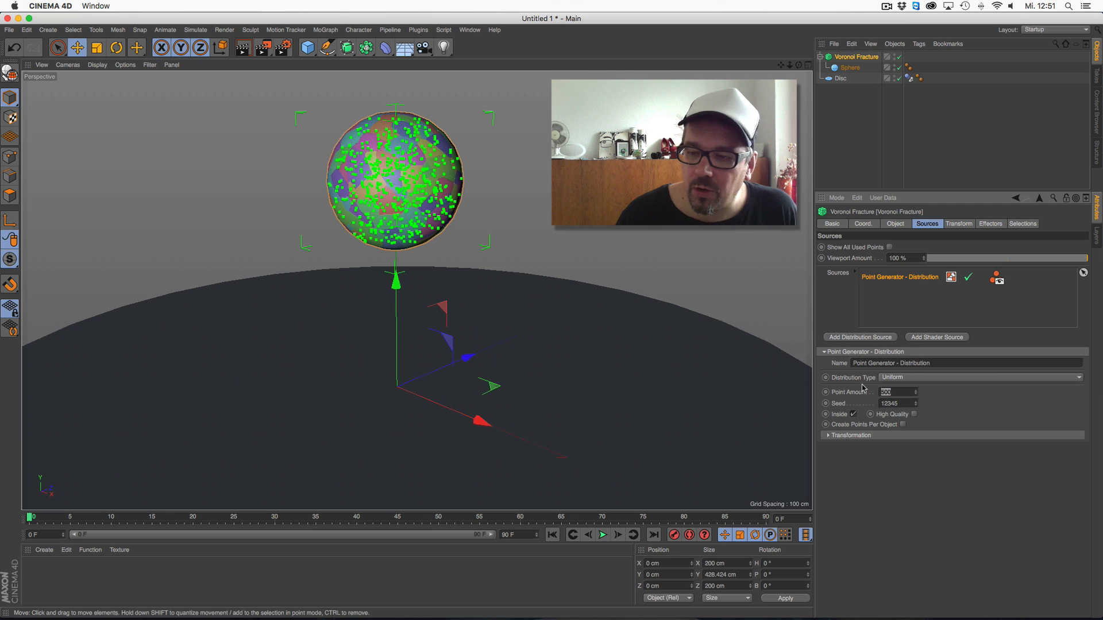
pyautogui.write('100')
pyautogui.press('Return')
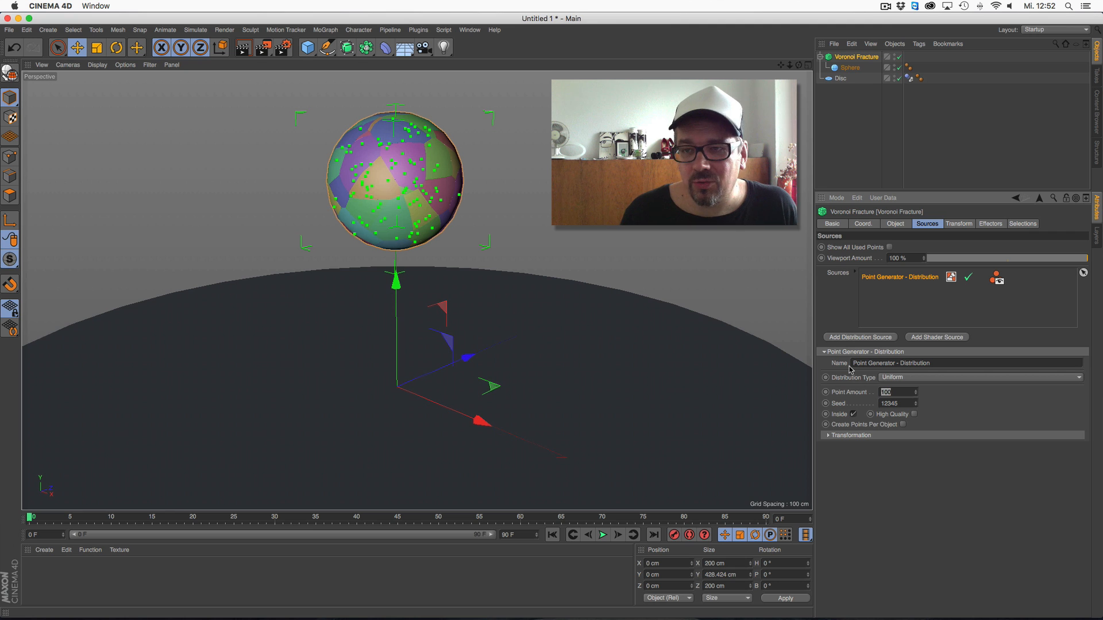
# Add a Rigid Body simulation tag to the Voronoi Fracture object
pyautogui.rightClick(855, 58)
pyautogui.moveTo(859, 61)
pyautogui.moveTo(971, 153)
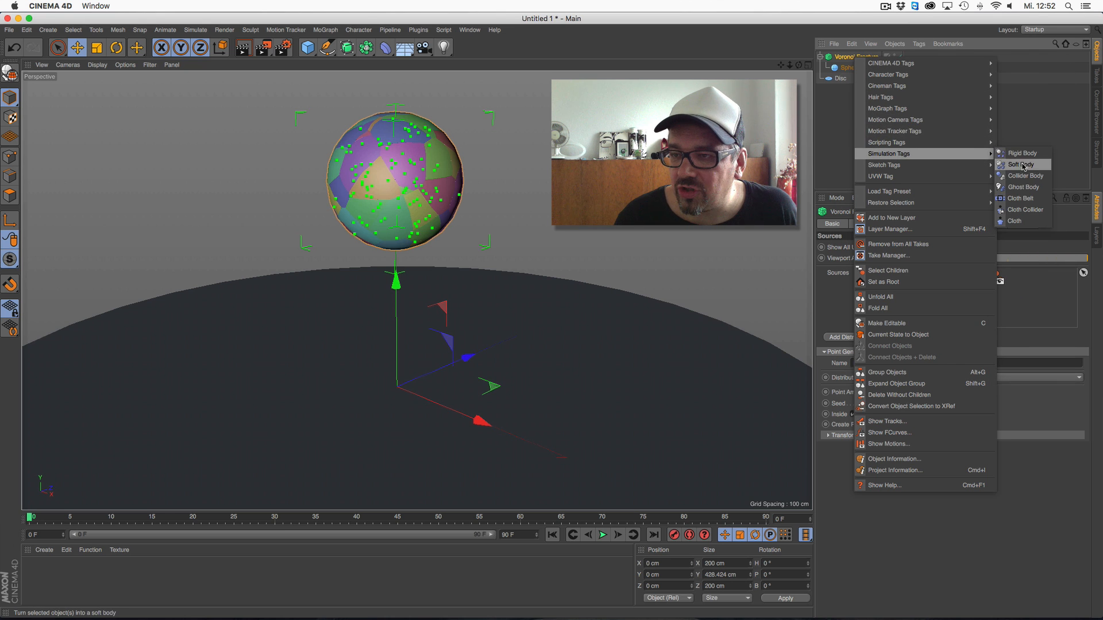
pyautogui.click(1028, 156)
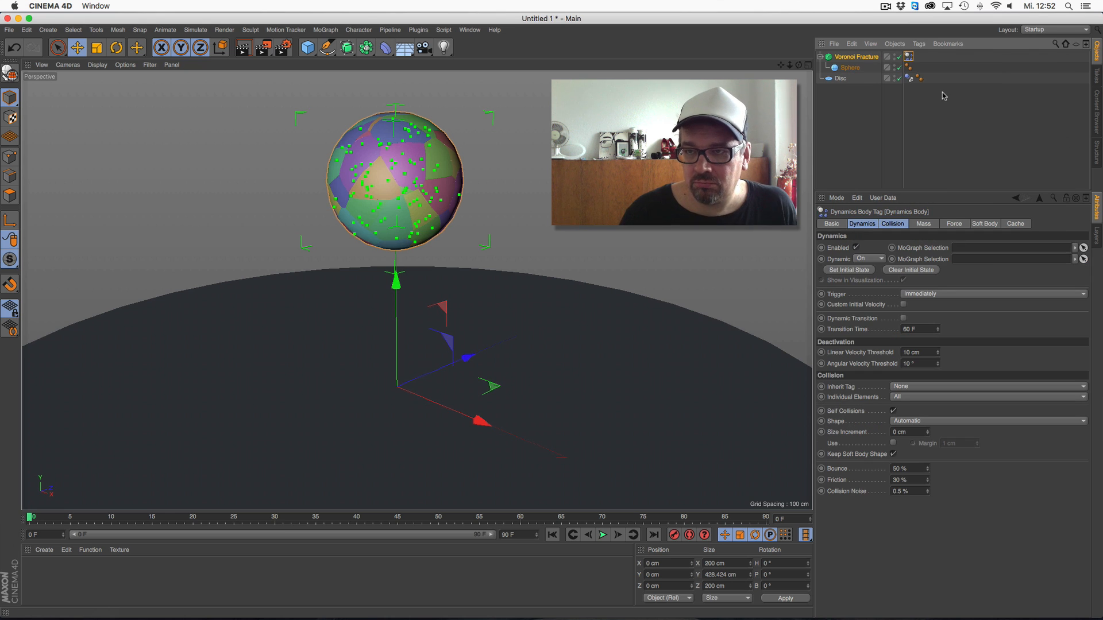
# Play the simulation from the first frame to examine how the fractured sphere breaks on the disc, and rewind it
pyautogui.click(602, 534)
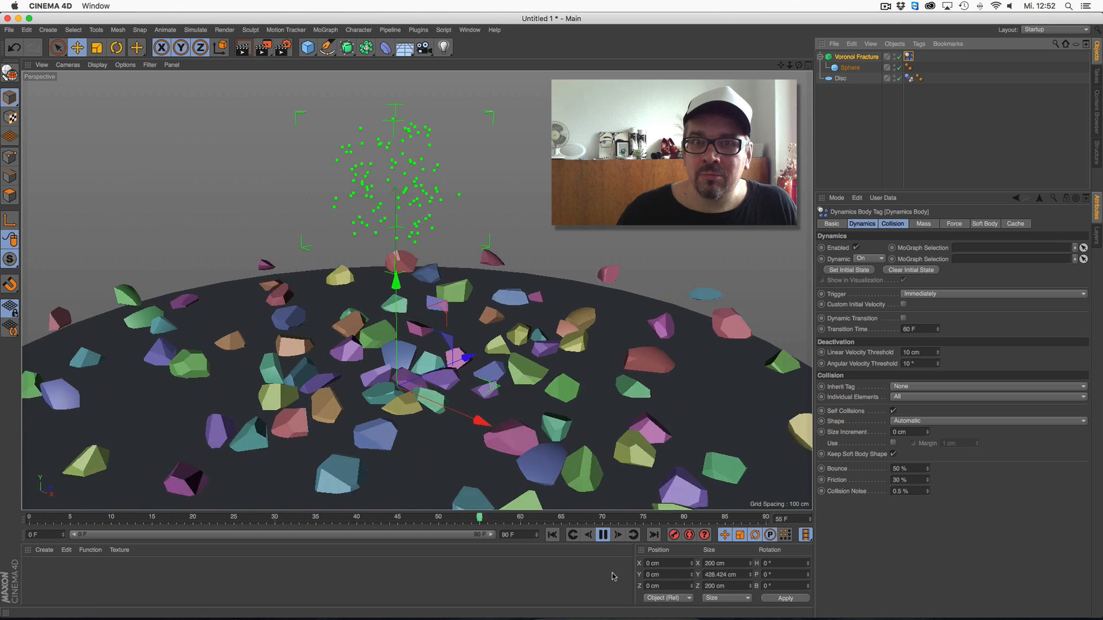
pyautogui.click(603, 535)
pyautogui.click(552, 535)
pyautogui.click(603, 536)
pyautogui.click(603, 535)
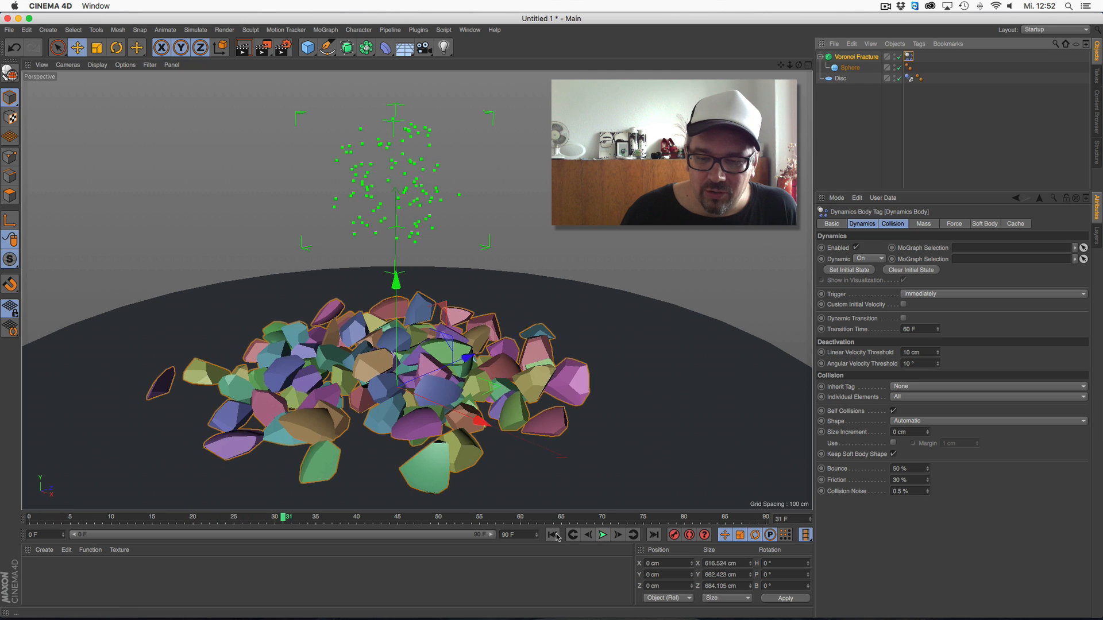
pyautogui.click(553, 535)
pyautogui.moveTo(575, 510); pyautogui.dragTo(575, 501)
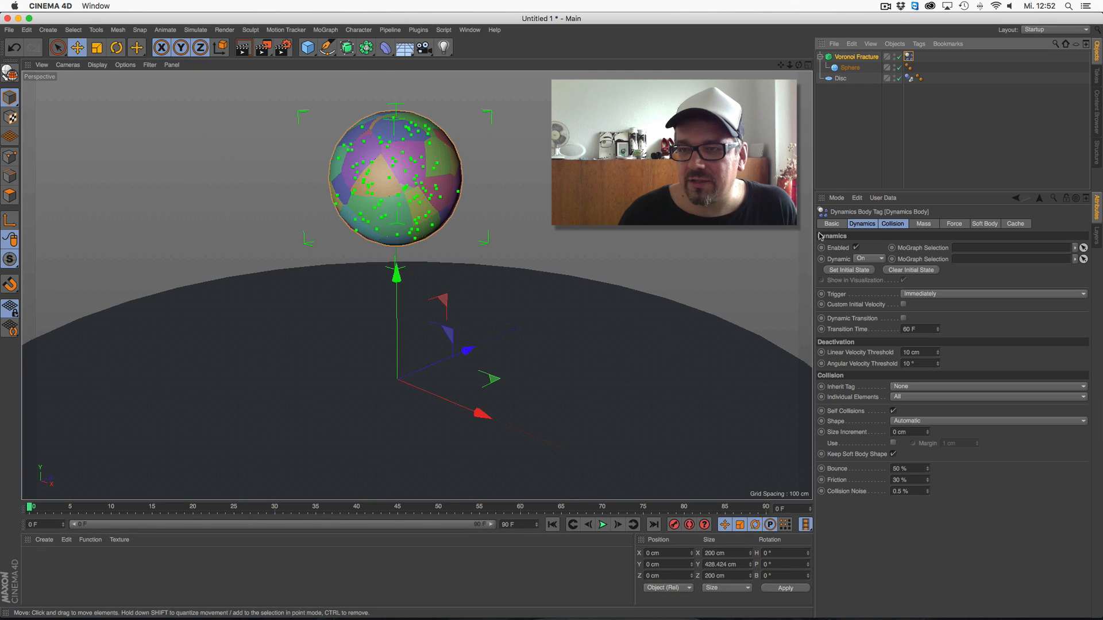
# Review the Voronoi Fracture's dynamics settings, replay the fall and return to the first frame
pyautogui.click(856, 56)
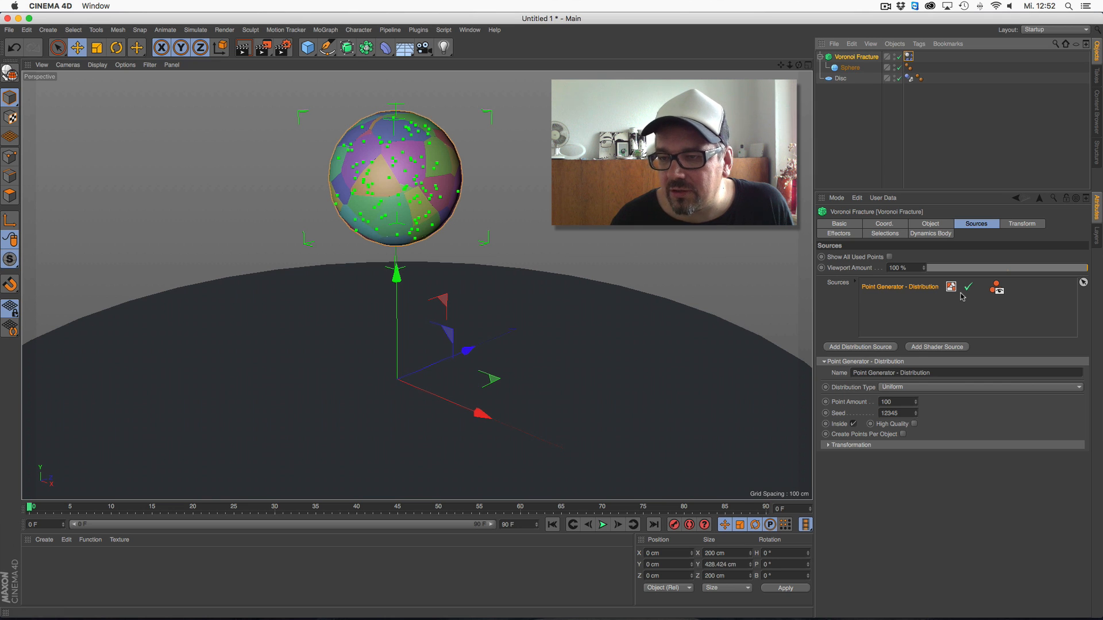
pyautogui.click(919, 233)
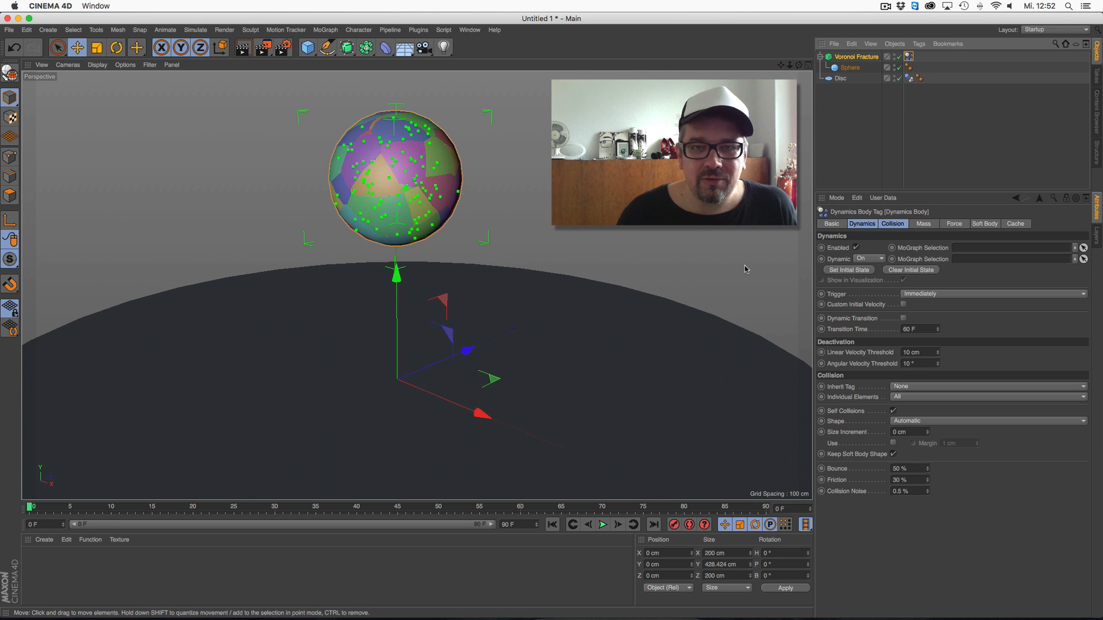
pyautogui.click(603, 522)
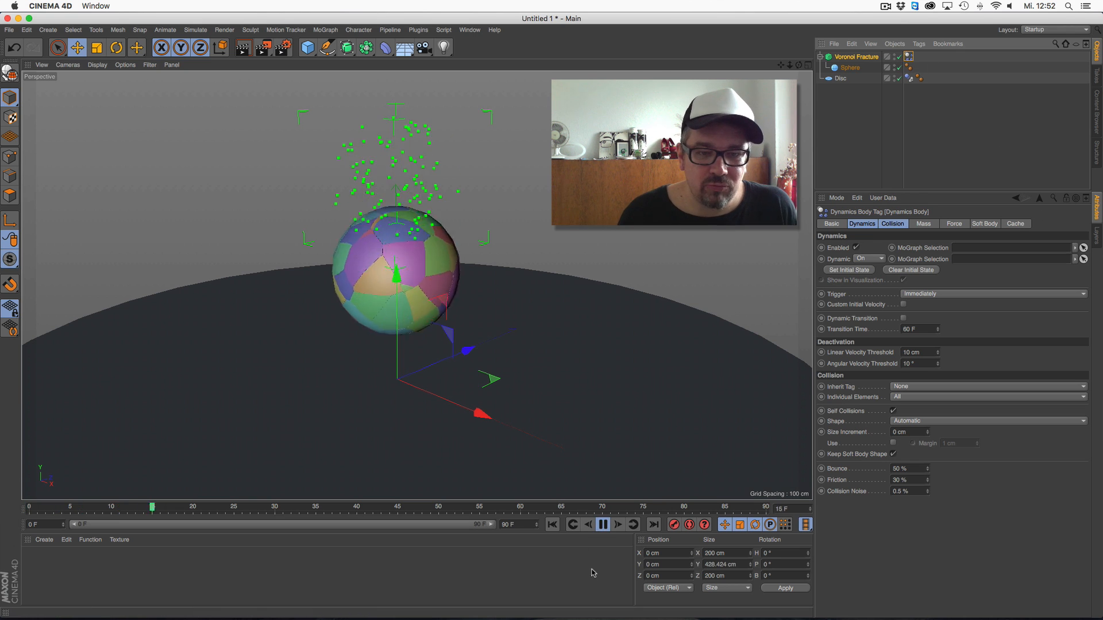
pyautogui.click(553, 525)
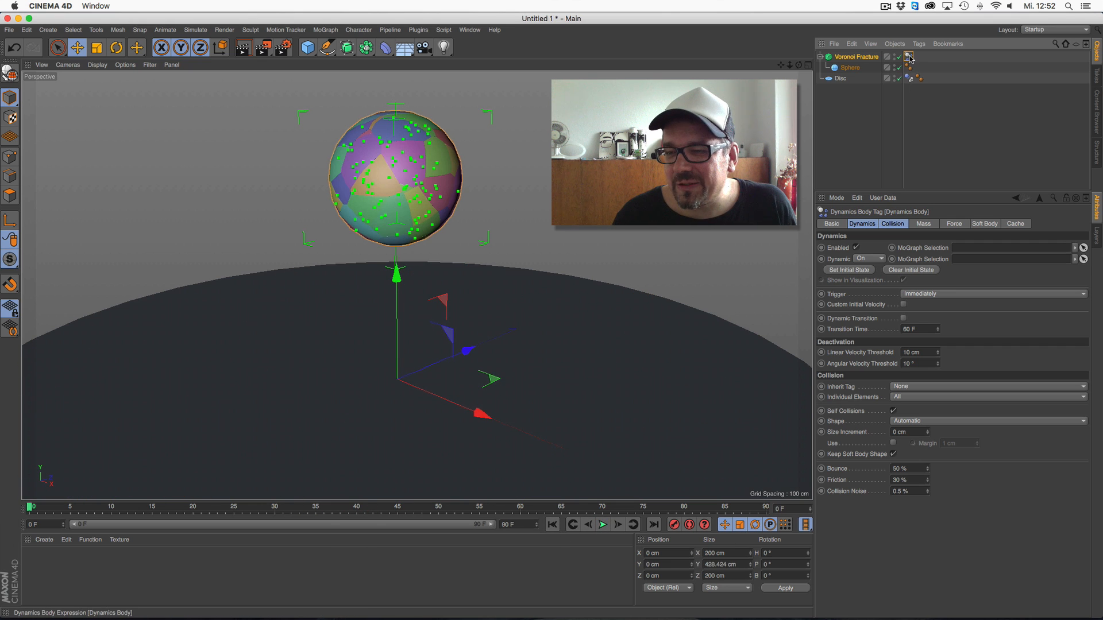
# Scale the Sphere up to about 343 cm in diameter and lower it to about Y 239 cm above the disc
pyautogui.click(851, 67)
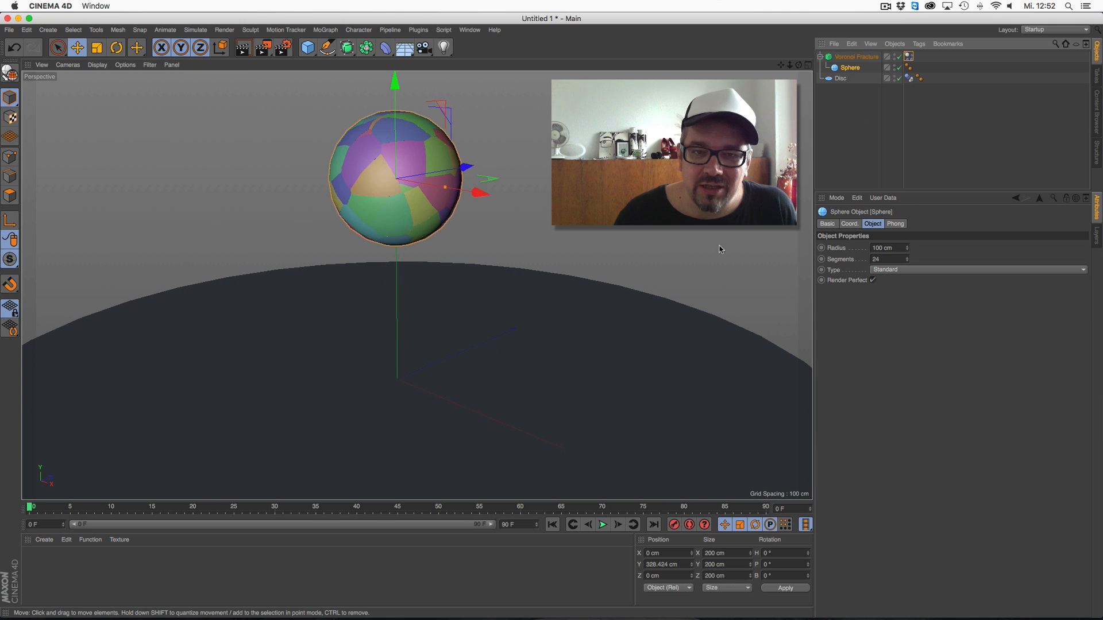
pyautogui.press('t')
pyautogui.moveTo(118, 123); pyautogui.dragTo(437, 207)
pyautogui.press('e')
pyautogui.moveTo(395, 84); pyautogui.dragTo(396, 147)
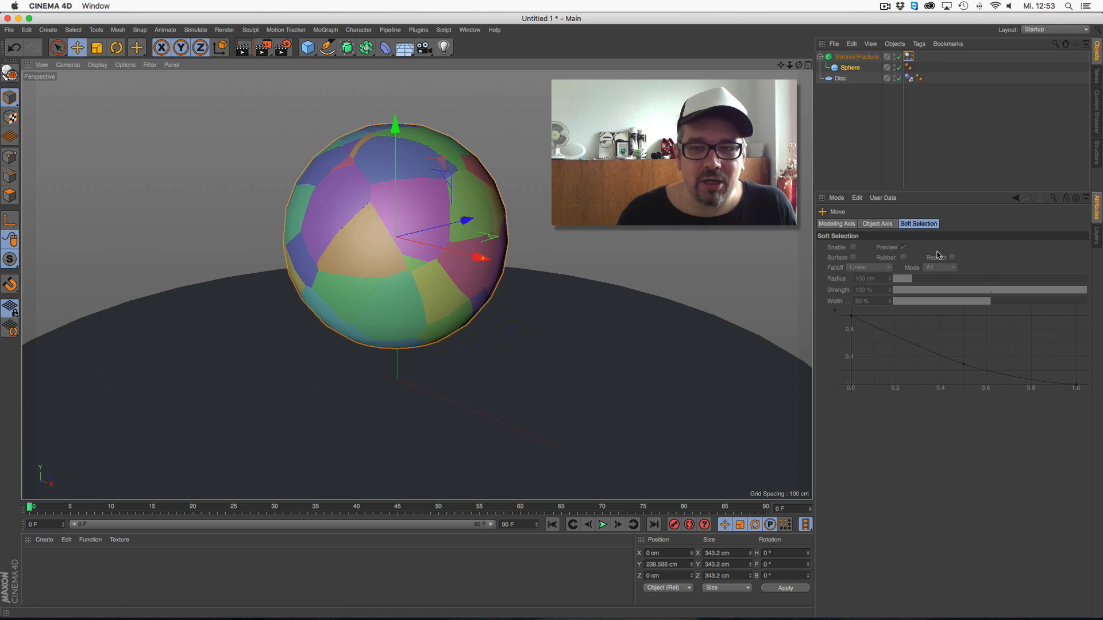
# Shift the enlarged Sphere to about X -3 cm, Y 233 cm, Z -5 cm and display its object properties
pyautogui.click(1091, 5)
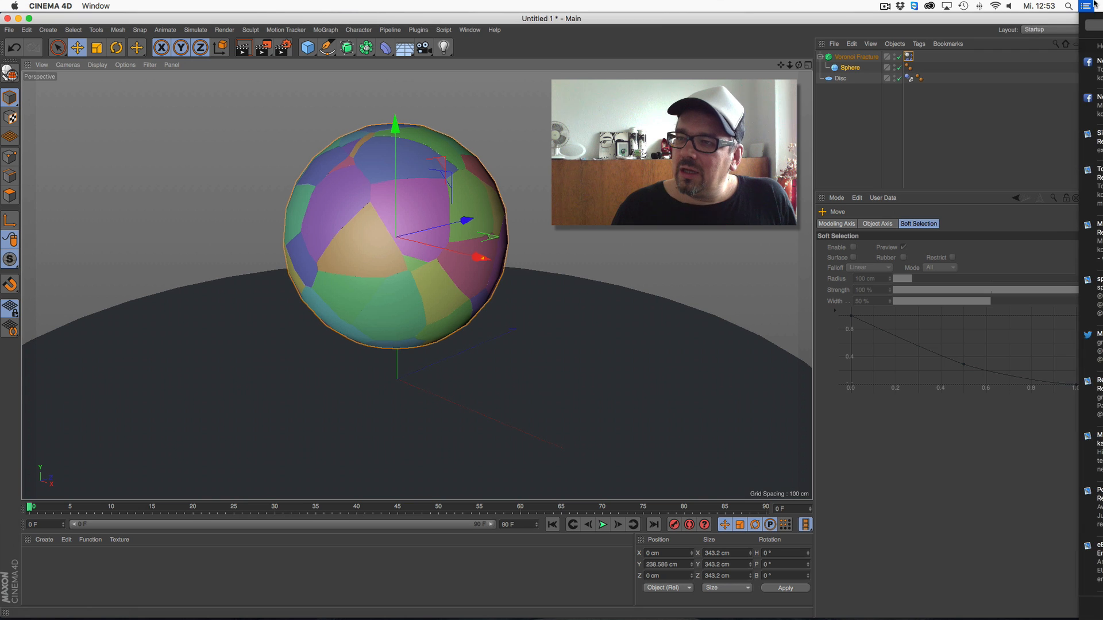
pyautogui.click(860, 425)
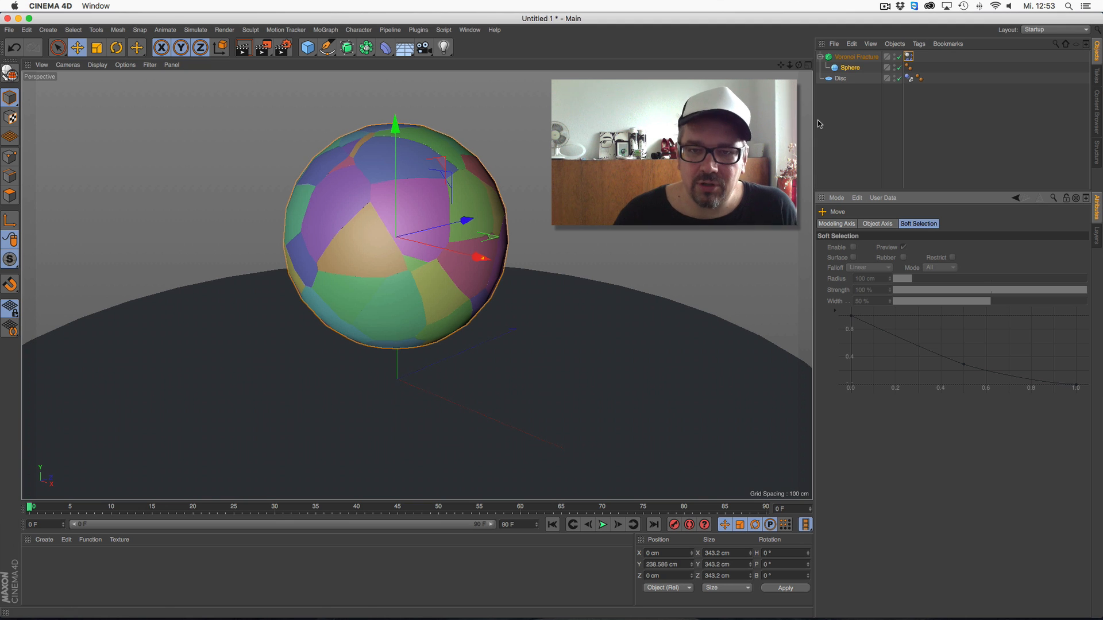
pyautogui.moveTo(544, 327); pyautogui.dragTo(572, 340)
pyautogui.click(850, 68)
pyautogui.moveTo(908, 261); pyautogui.dragTo(918, 240)
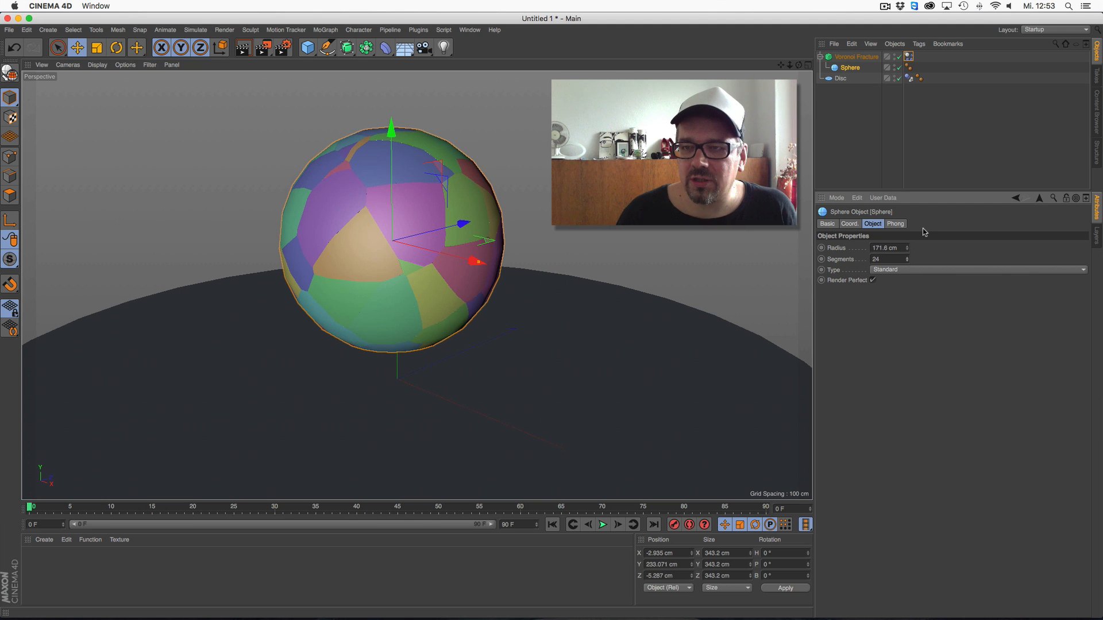
pyautogui.click(908, 67)
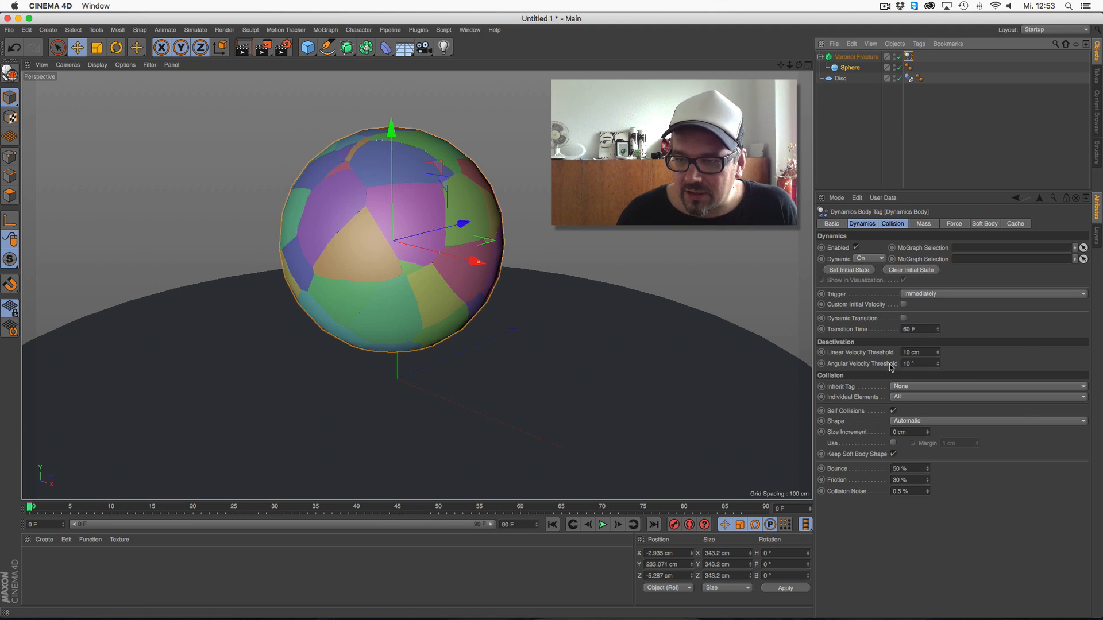
pyautogui.click(900, 223)
pyautogui.click(918, 224)
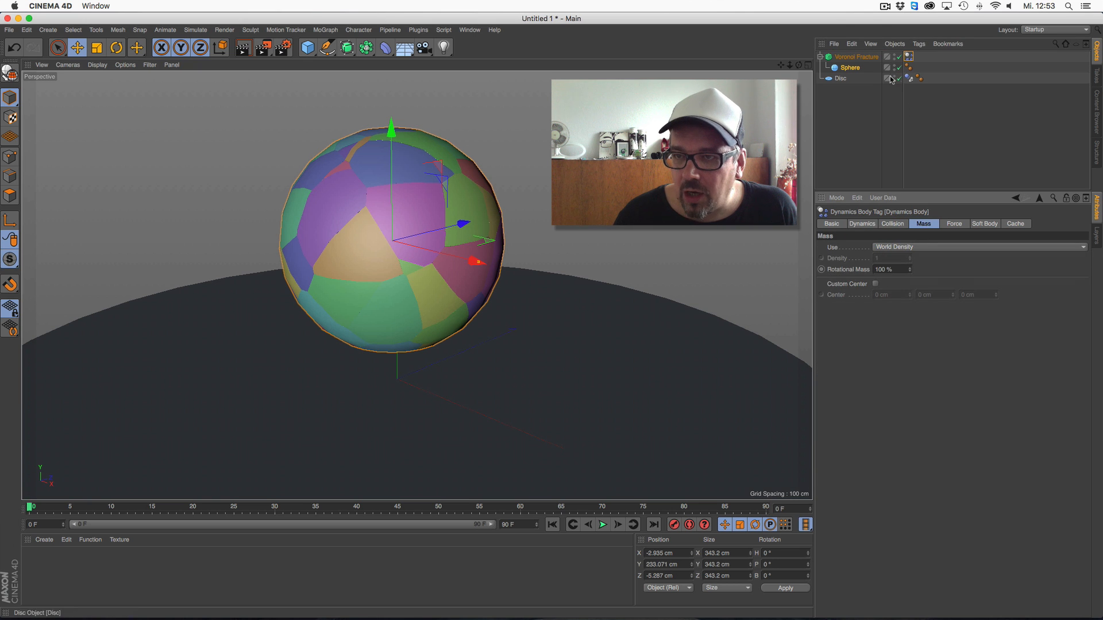
# Change the distribution type of the Voronoi Fracture's point generator source to Exponential
pyautogui.click(856, 56)
pyautogui.click(929, 225)
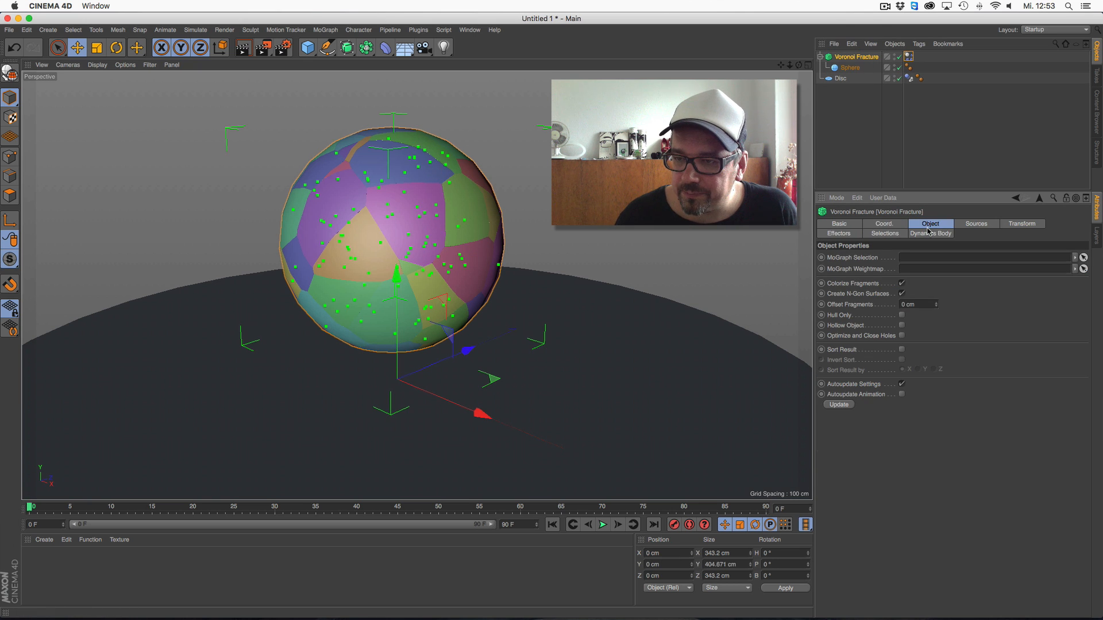
pyautogui.click(970, 224)
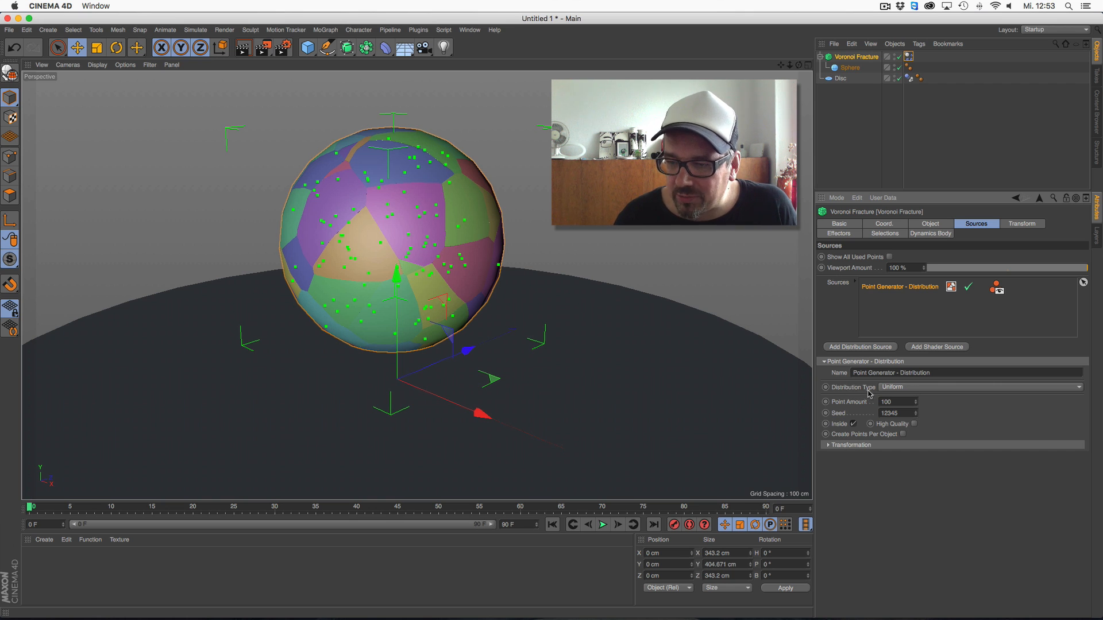
pyautogui.click(898, 389)
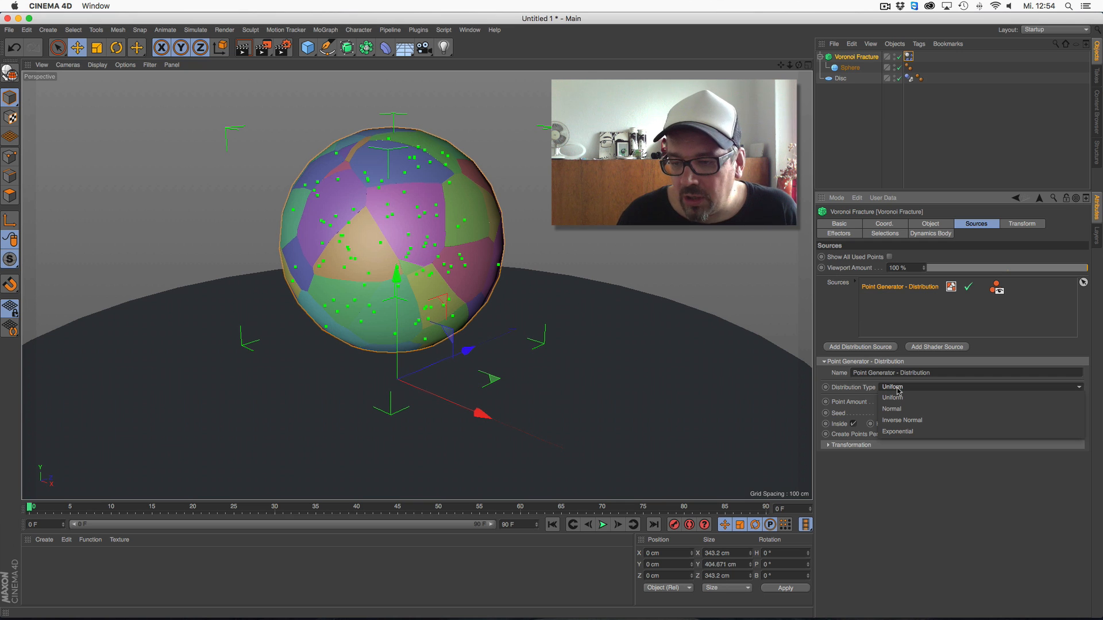
pyautogui.click(905, 432)
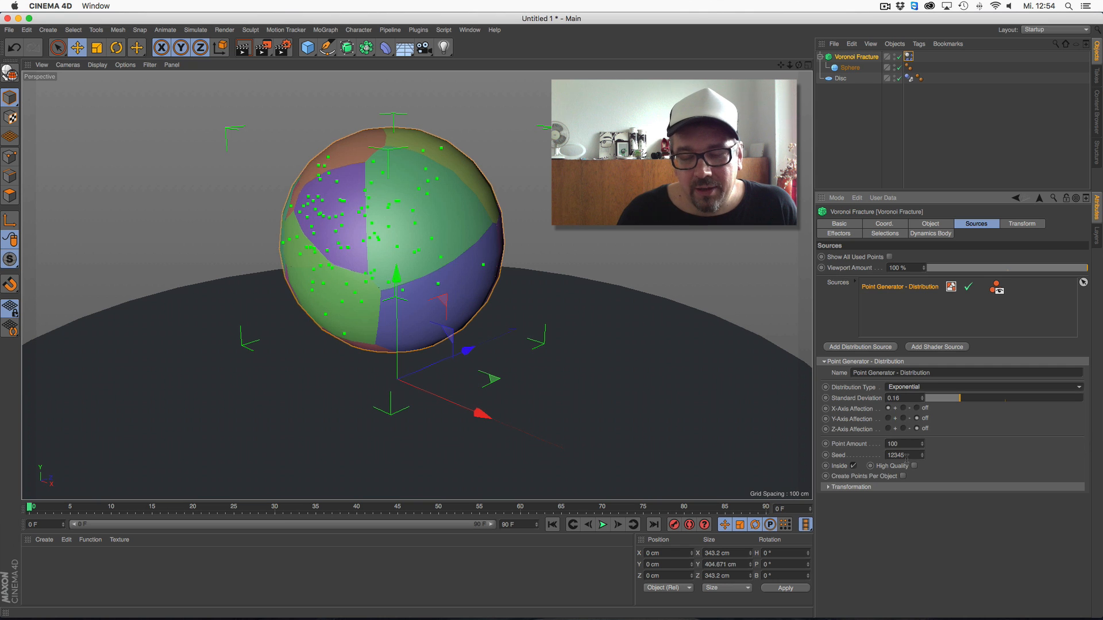
# Turn off the X-Axis Affection of the exponential distribution and set its Y-Axis Affection to negative
pyautogui.moveTo(799, 65); pyautogui.dragTo(798, 69)
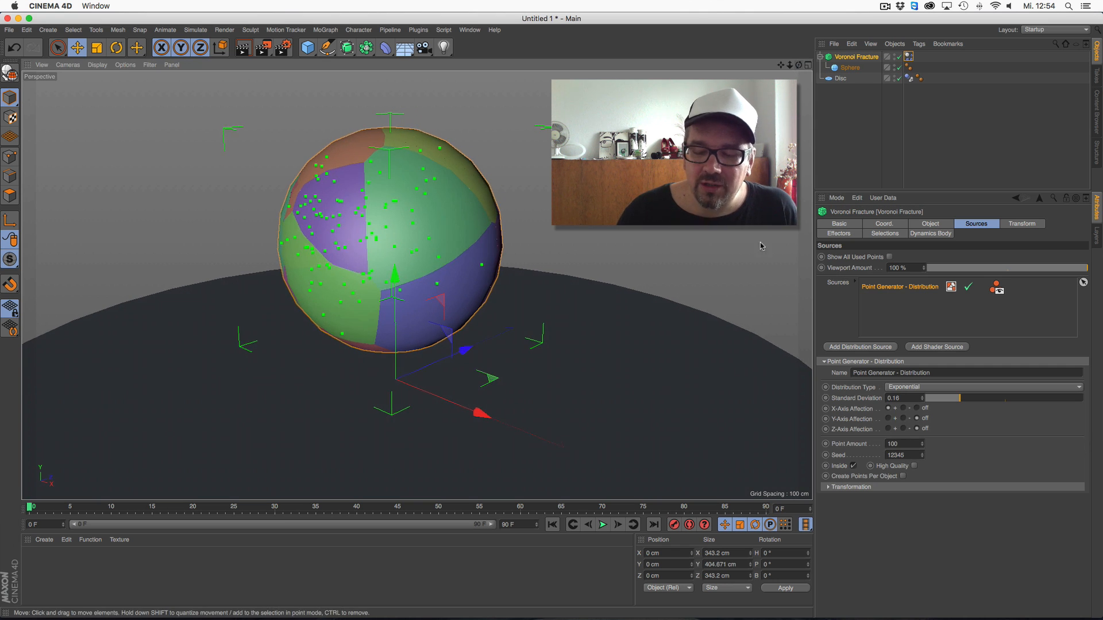
pyautogui.click(903, 419)
pyautogui.click(903, 419)
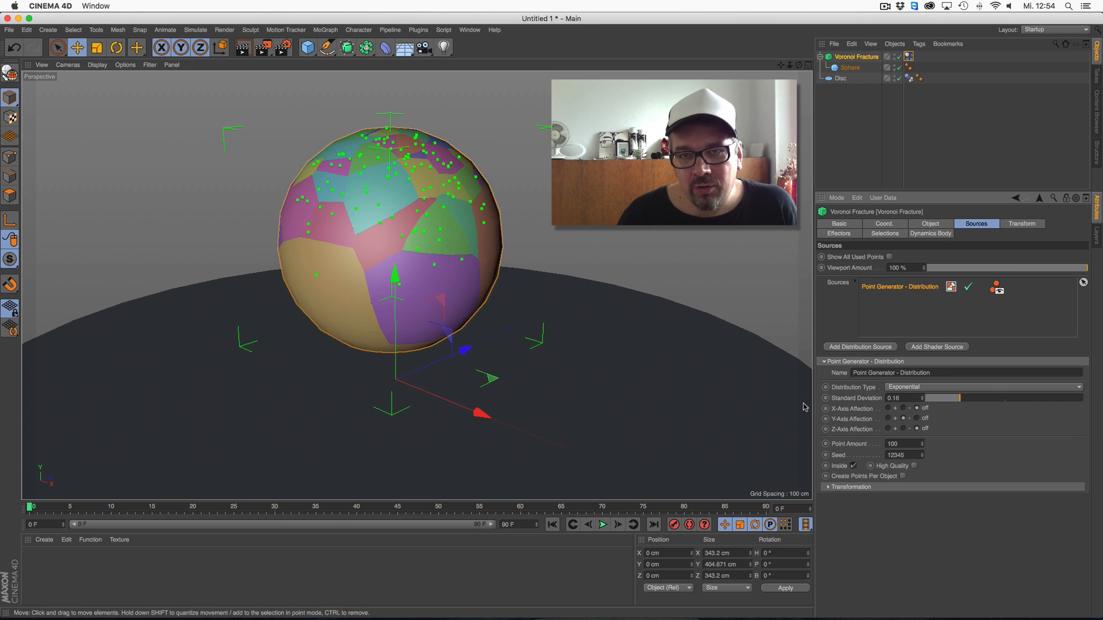
# Set the point amount of the exponential distribution source to 500 and briefly play the simulation
pyautogui.moveTo(889, 444); pyautogui.dragTo(829, 412)
pyautogui.write('500')
pyautogui.press('Return')
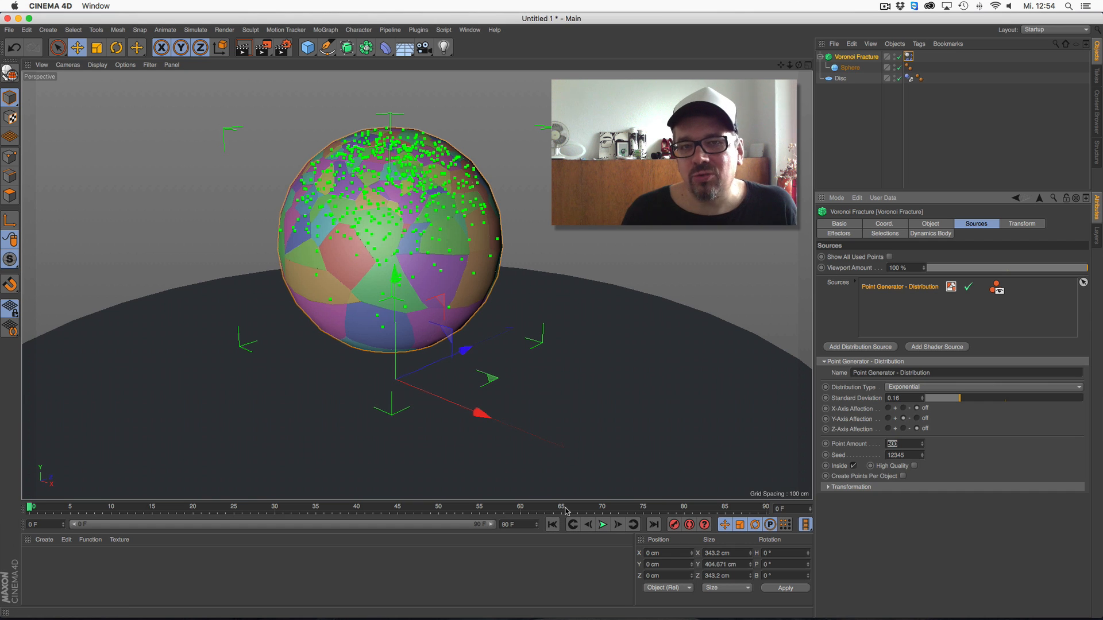
pyautogui.click(602, 525)
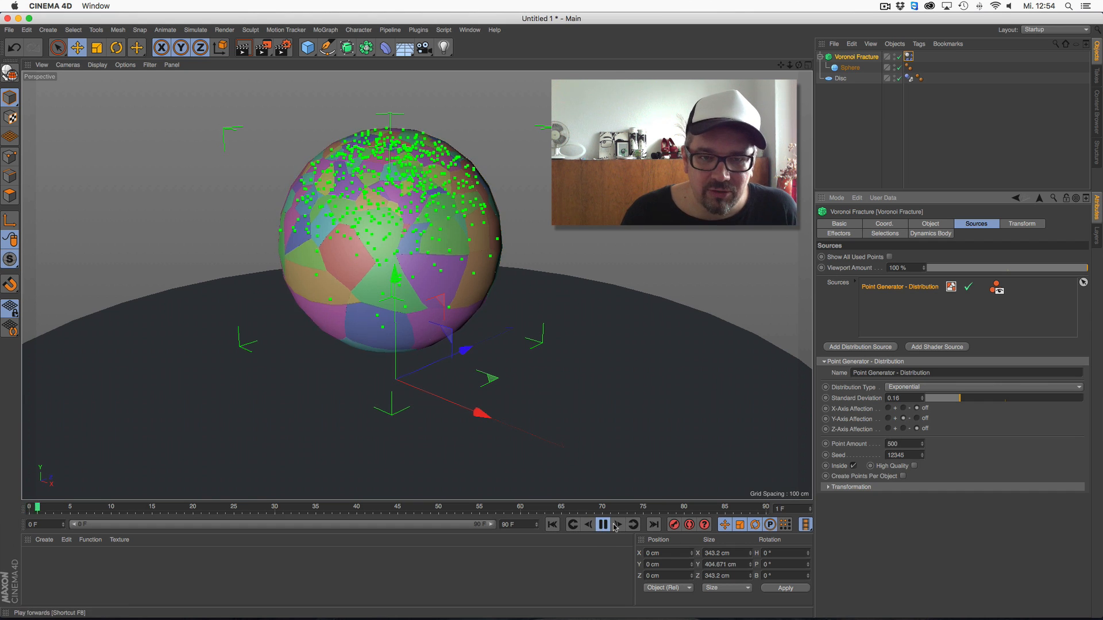
pyautogui.click(602, 525)
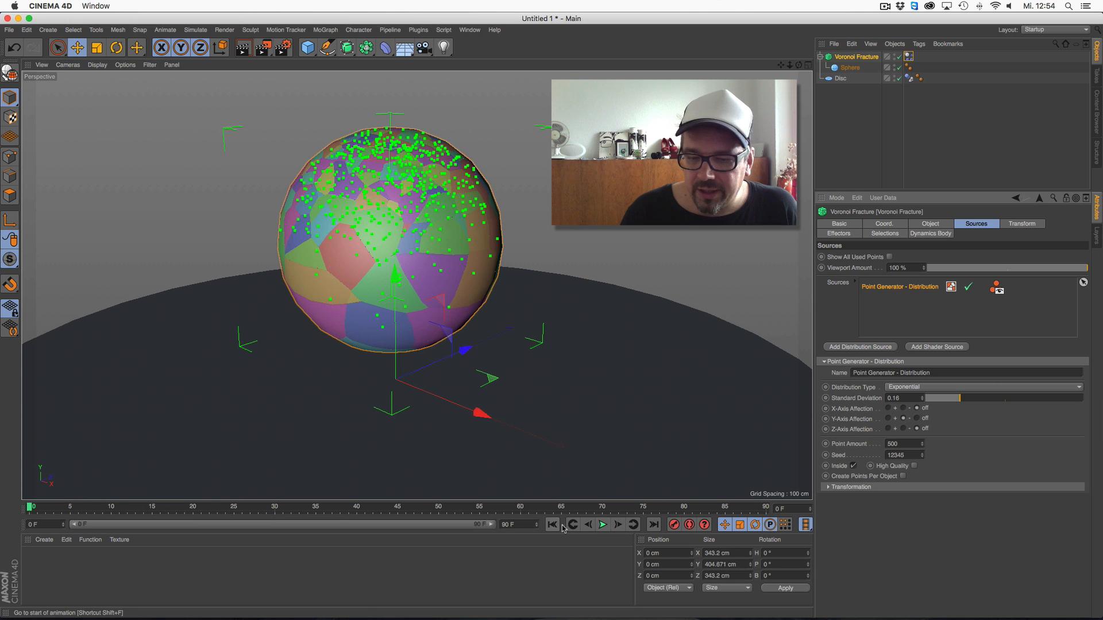
# Set the distribution source's point amount to 200, play the shatter simulation and return to the first frame
pyautogui.doubleClick(901, 443)
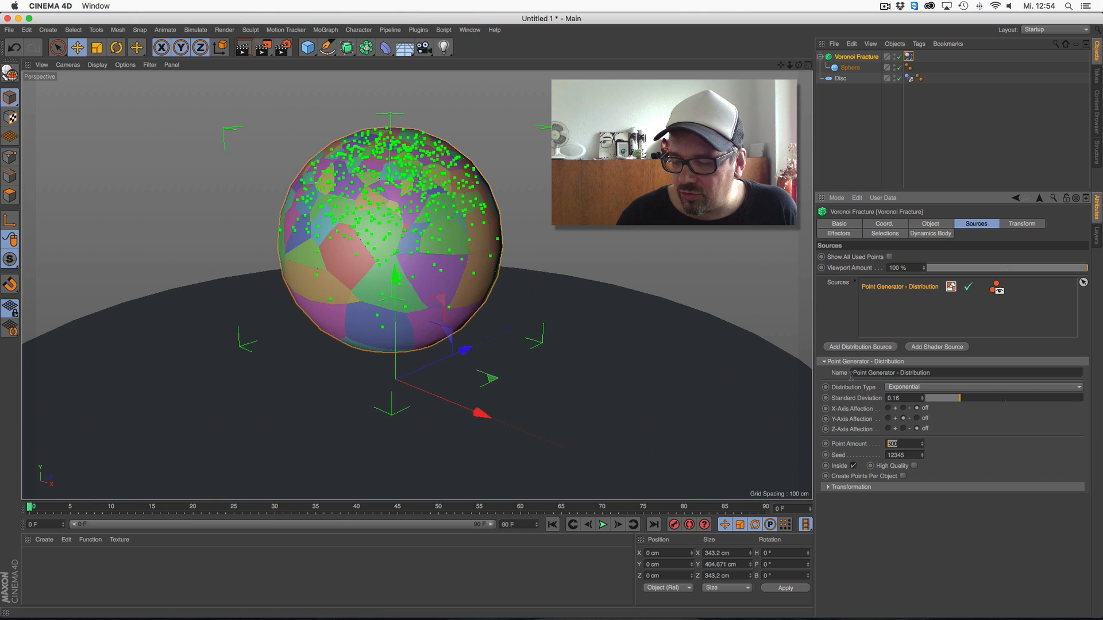
pyautogui.press('Return')
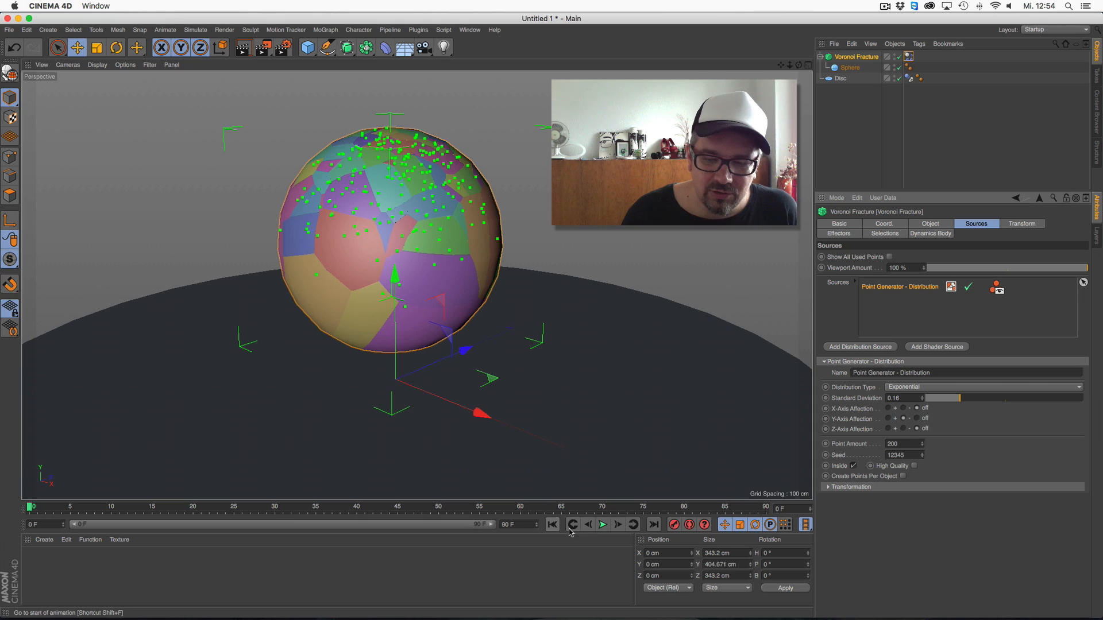
pyautogui.click(602, 525)
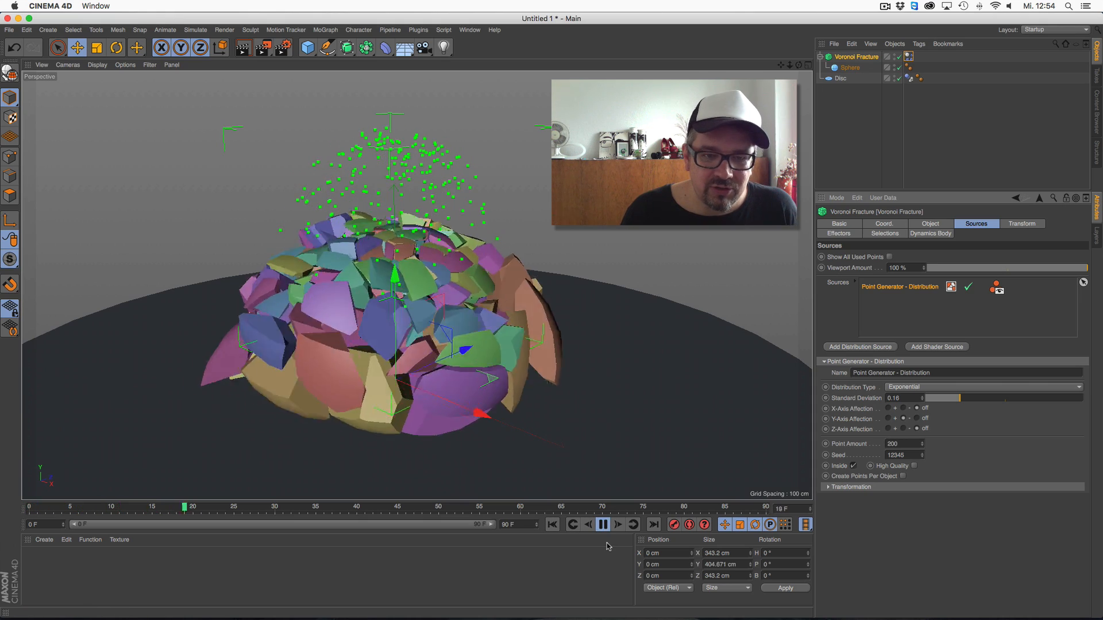
pyautogui.click(603, 525)
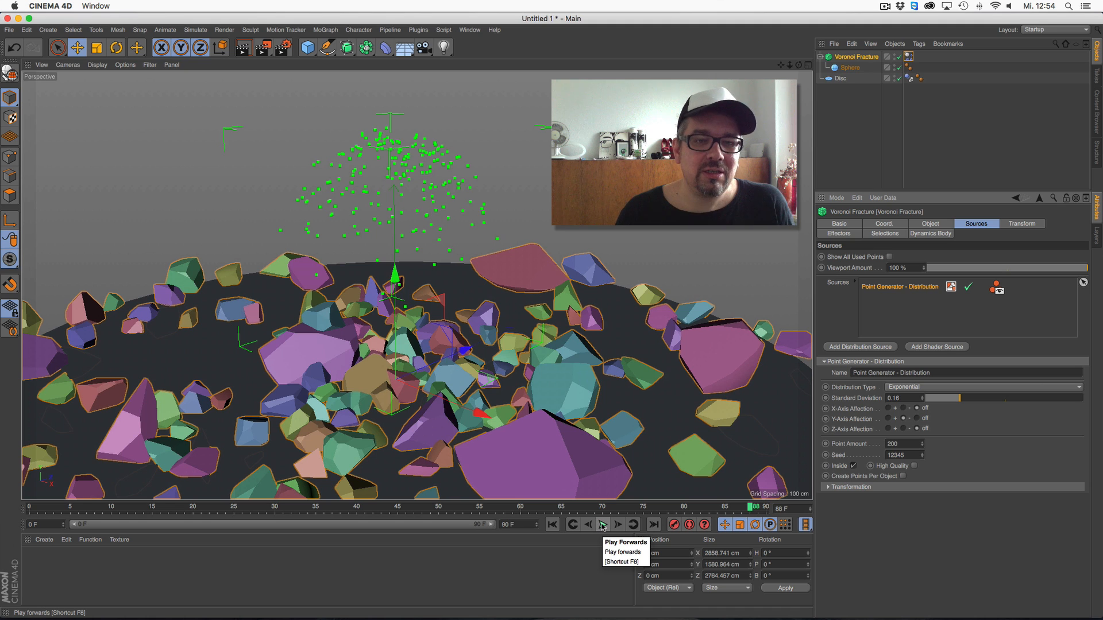
pyautogui.click(551, 525)
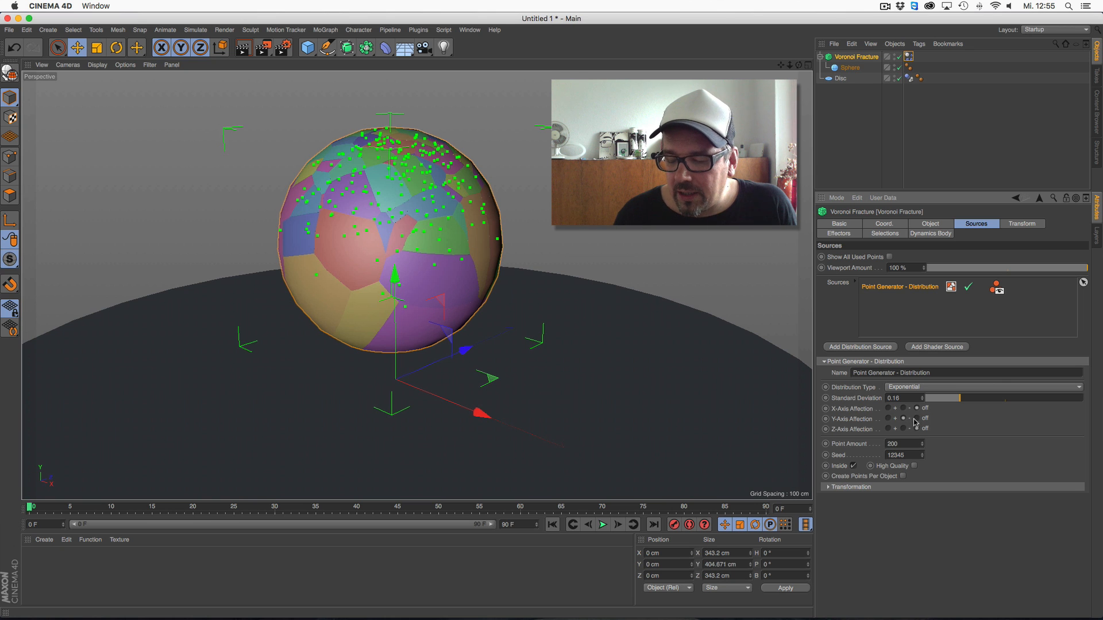
# Set the exponential distribution's Z-Axis Affection to negative and examine the point concentration on the sphere from other angles
pyautogui.click(903, 428)
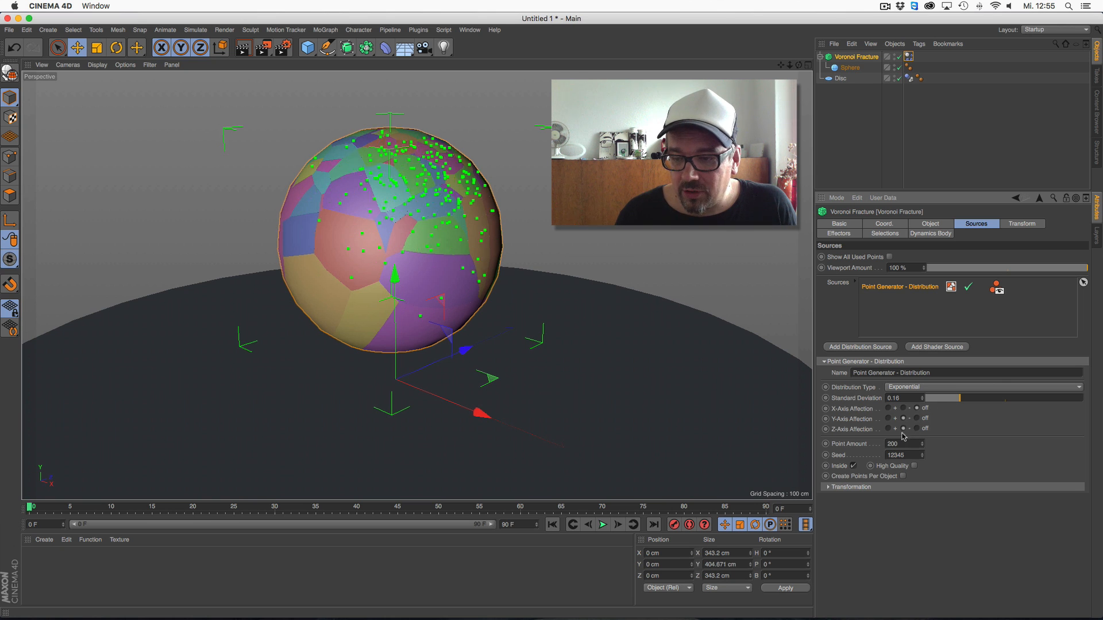
pyautogui.moveTo(798, 64); pyautogui.dragTo(698, 69)
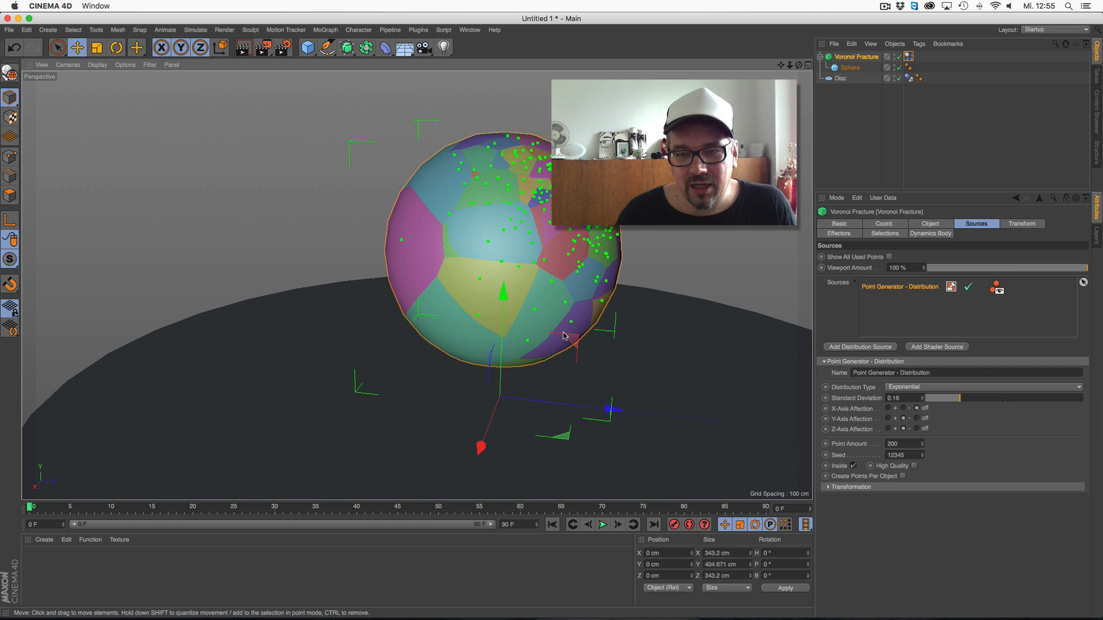
pyautogui.moveTo(804, 67); pyautogui.dragTo(802, 300)
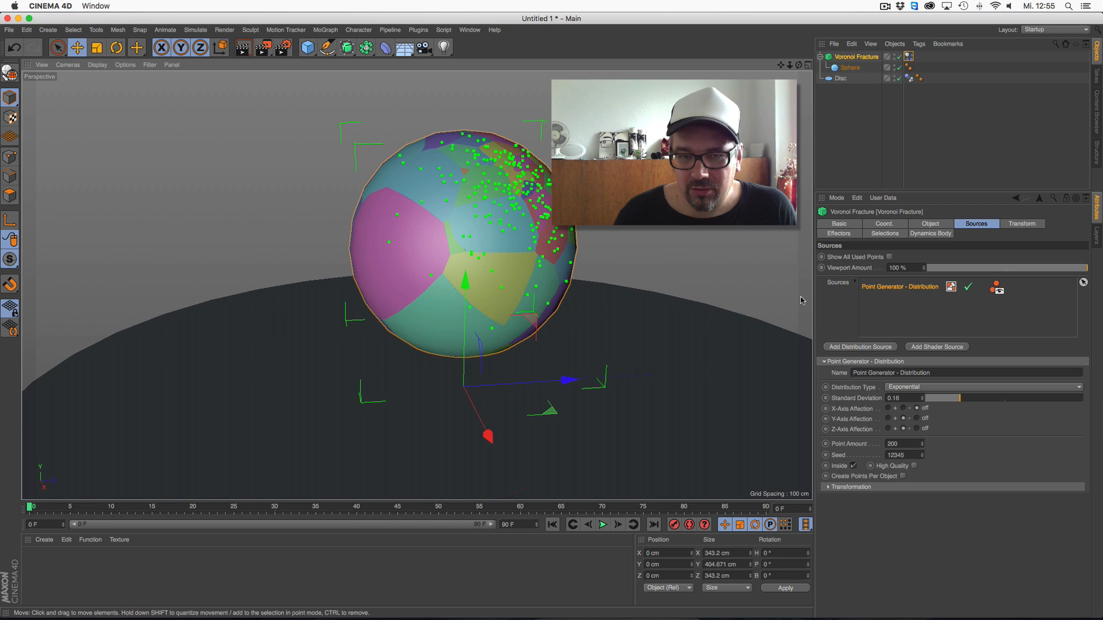
pyautogui.moveTo(800, 65); pyautogui.dragTo(821, 70)
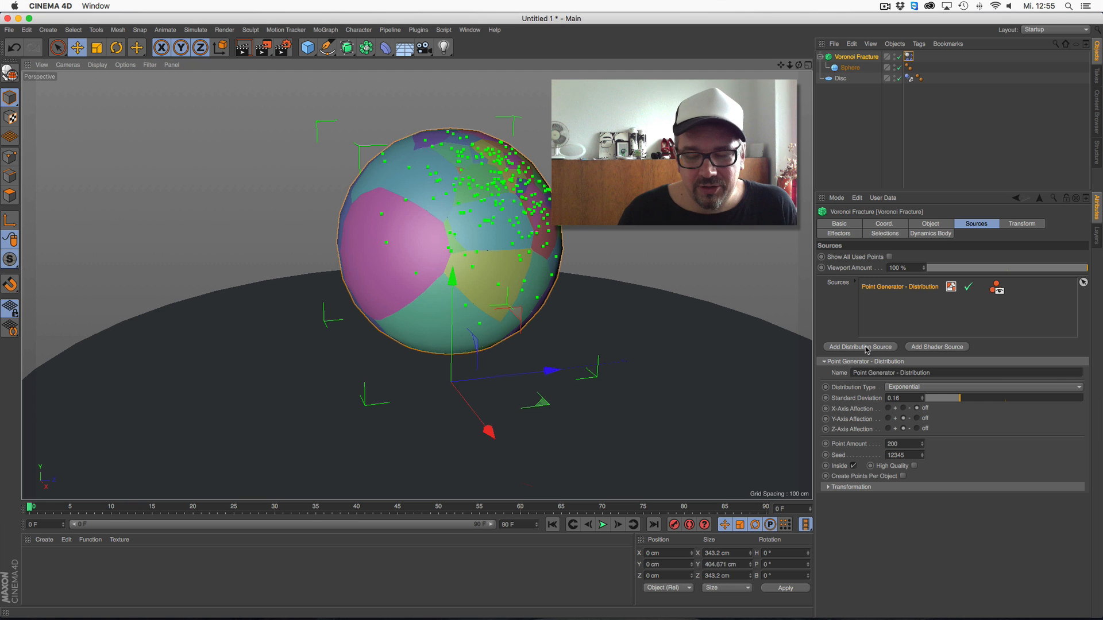
# Set the Y-Axis Affection of the distribution to positive and its point amount to 300
pyautogui.click(889, 419)
pyautogui.moveTo(799, 65); pyautogui.dragTo(824, 70)
pyautogui.click(897, 444)
pyautogui.write('300')
pyautogui.press('Return')
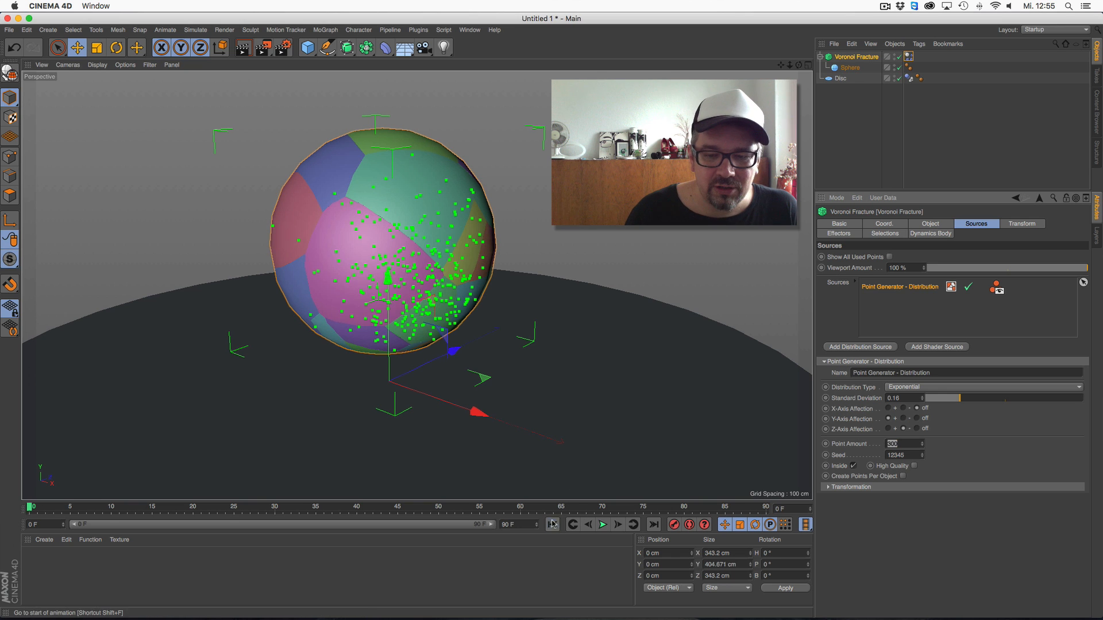
# Raise the Voronoi Fracture to about Y 142 cm, then play the simulation and return to the first frame
pyautogui.moveTo(388, 269); pyautogui.dragTo(388, 192)
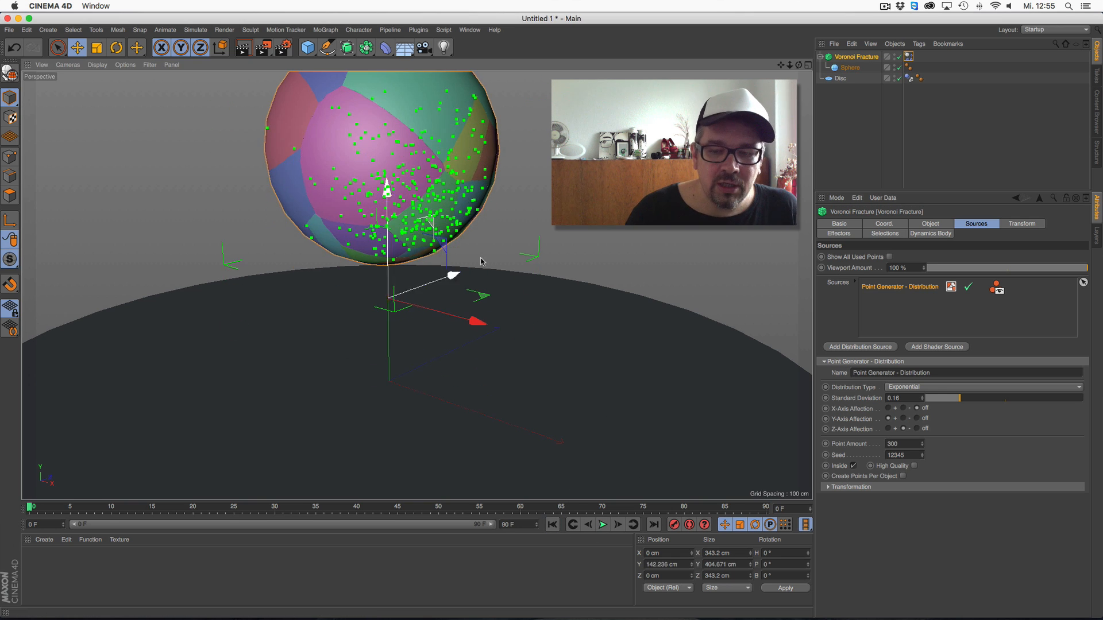
pyautogui.click(603, 524)
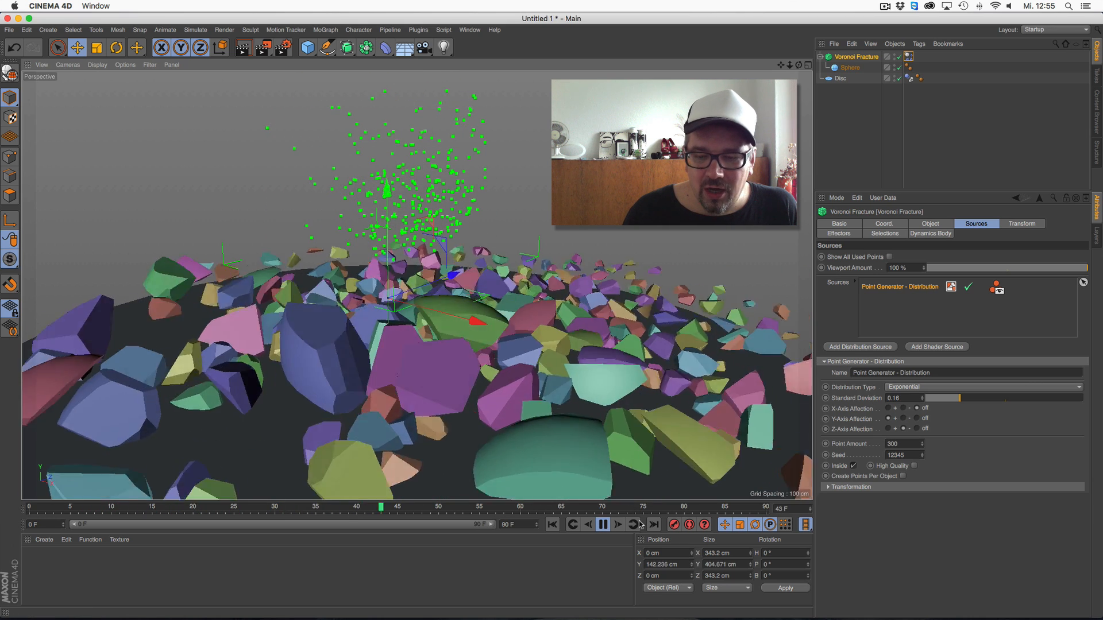
pyautogui.click(603, 524)
pyautogui.click(552, 524)
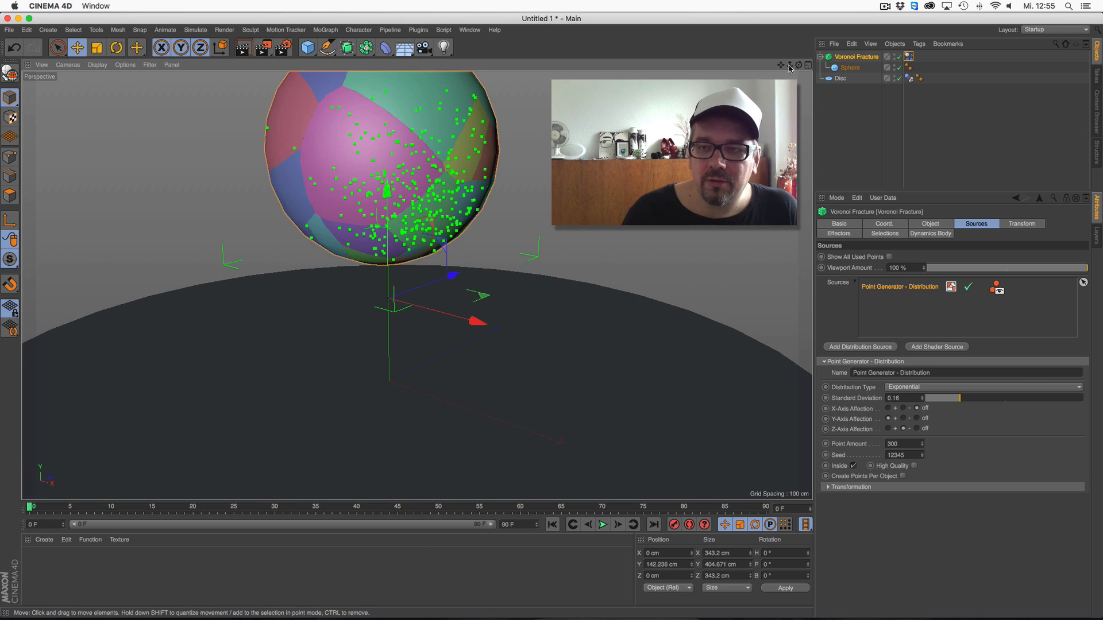
# Set the X-Axis Affection of the exponential distribution to negative
pyautogui.moveTo(780, 66); pyautogui.dragTo(808, 124)
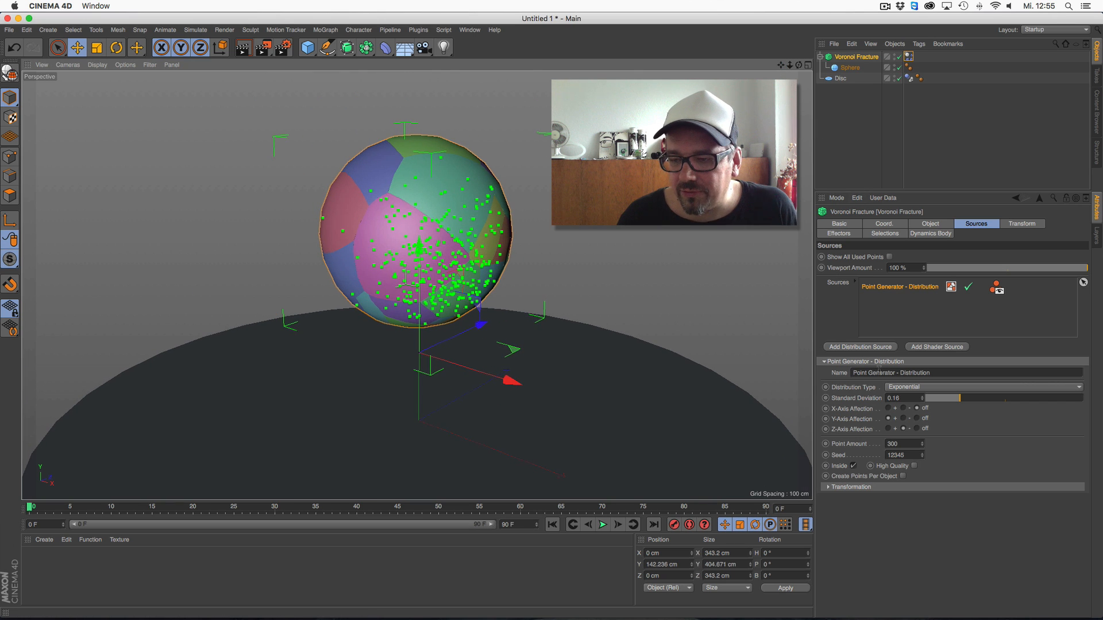
pyautogui.click(904, 408)
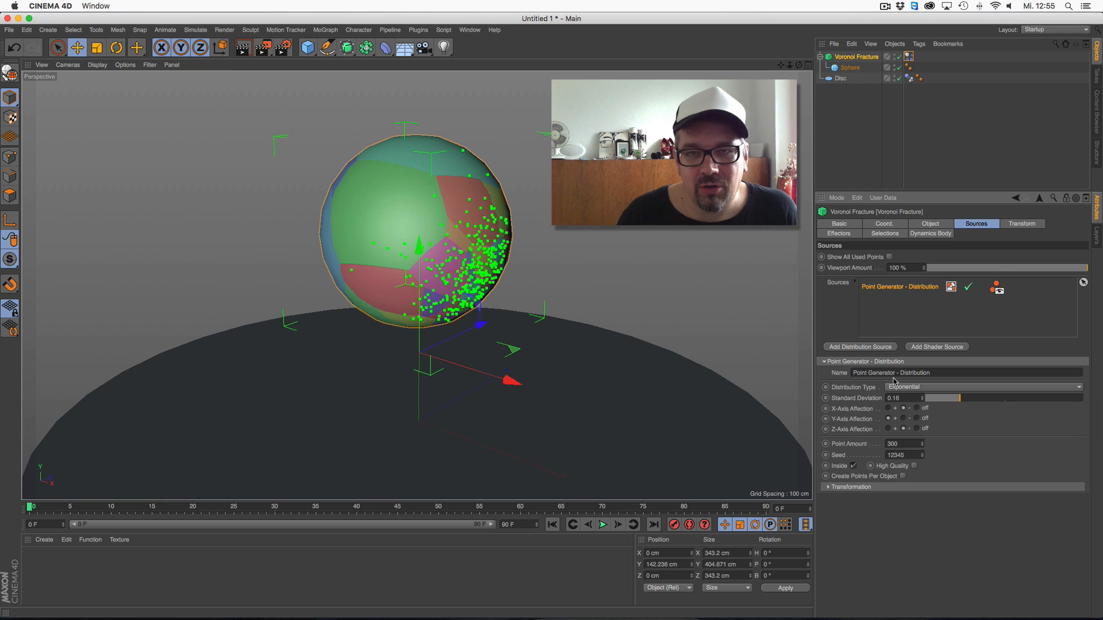
# Set the trigger of the Voronoi Fracture's Dynamics Body tag to On Collision and test-play the simulation
pyautogui.click(908, 56)
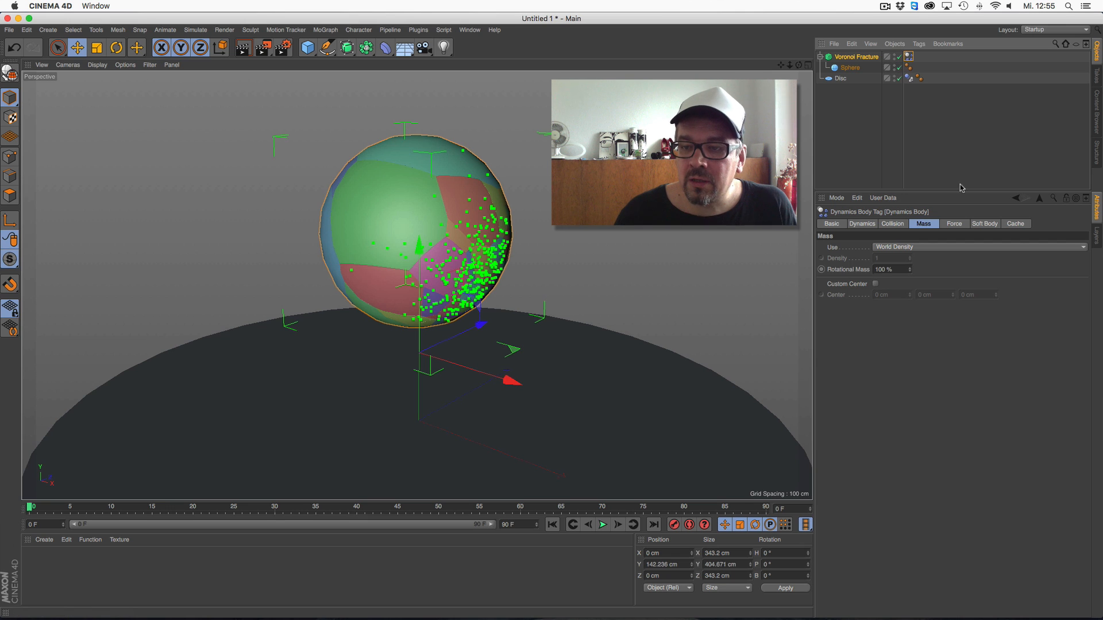
pyautogui.click(891, 225)
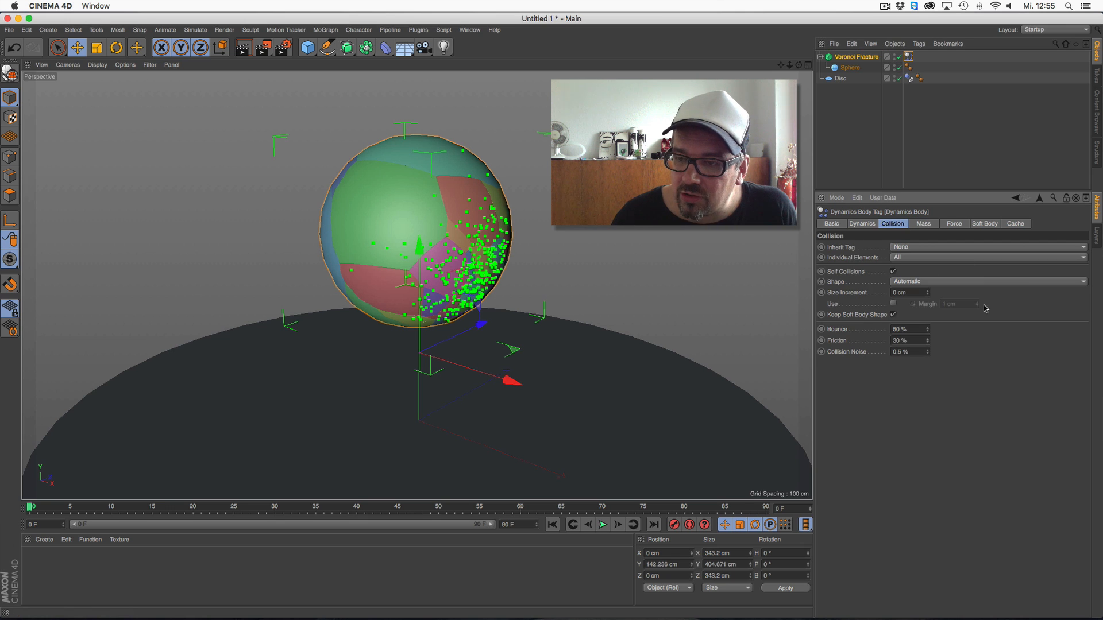
pyautogui.click(863, 224)
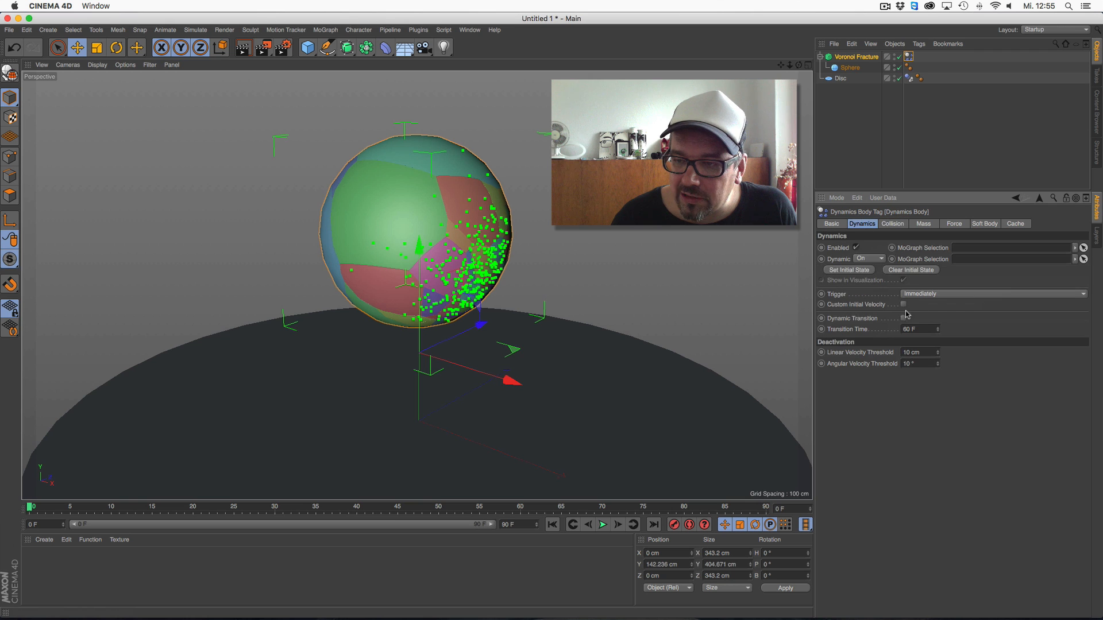
pyautogui.click(926, 296)
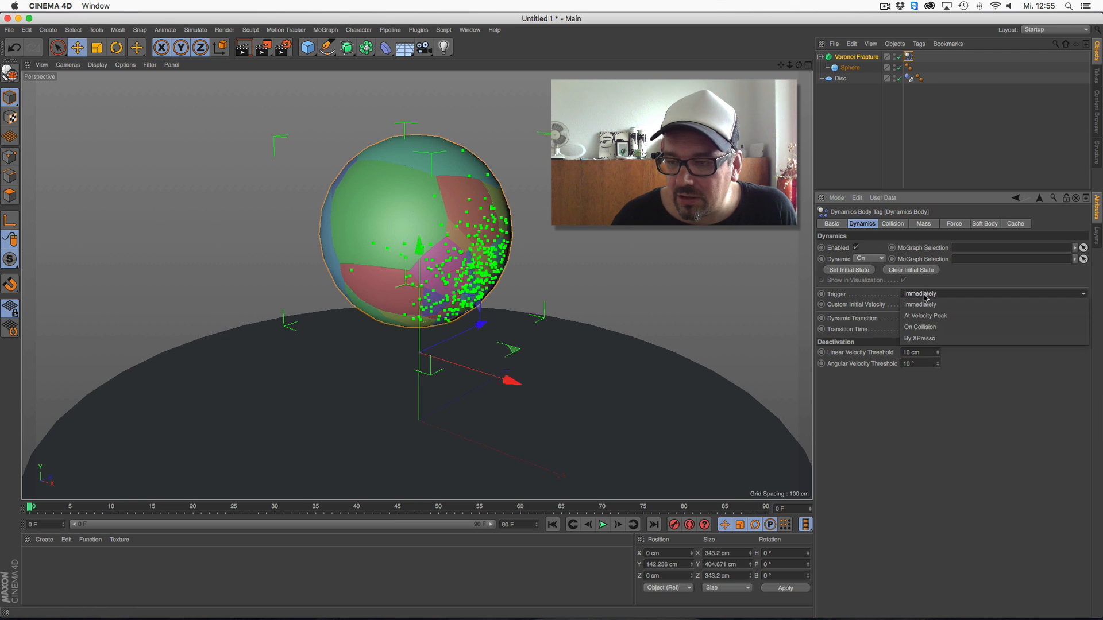
pyautogui.click(920, 327)
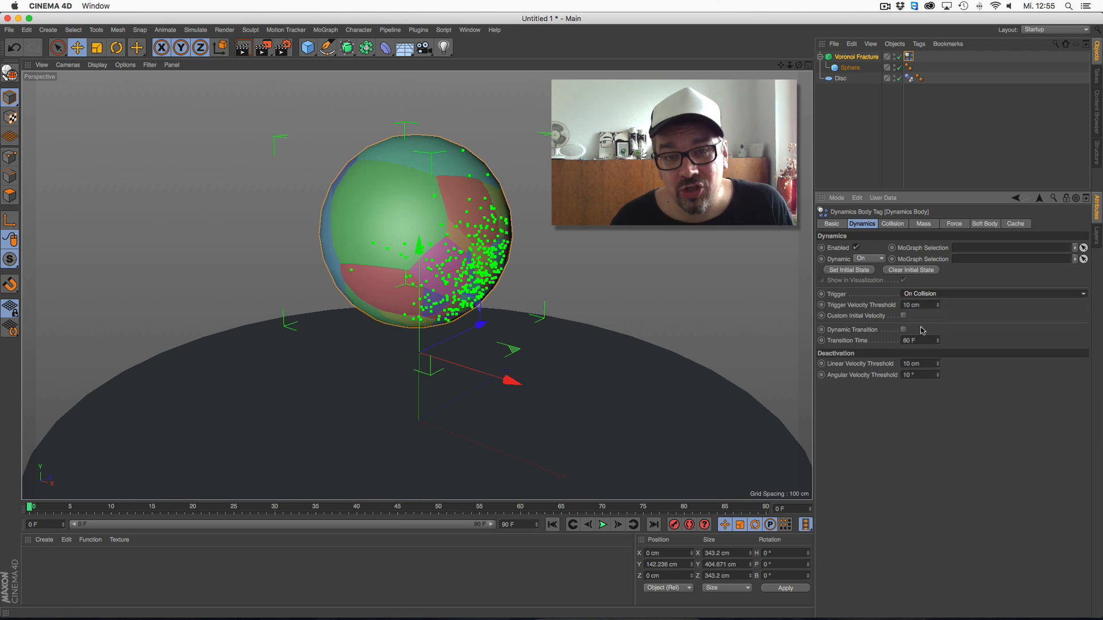
pyautogui.click(603, 524)
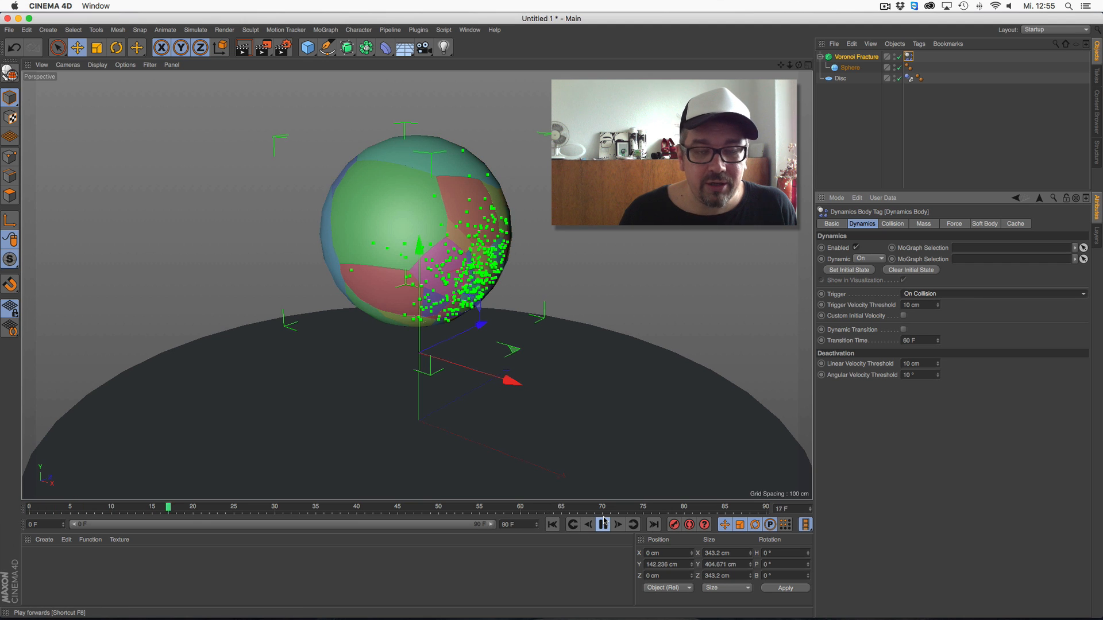
pyautogui.click(603, 523)
pyautogui.click(552, 524)
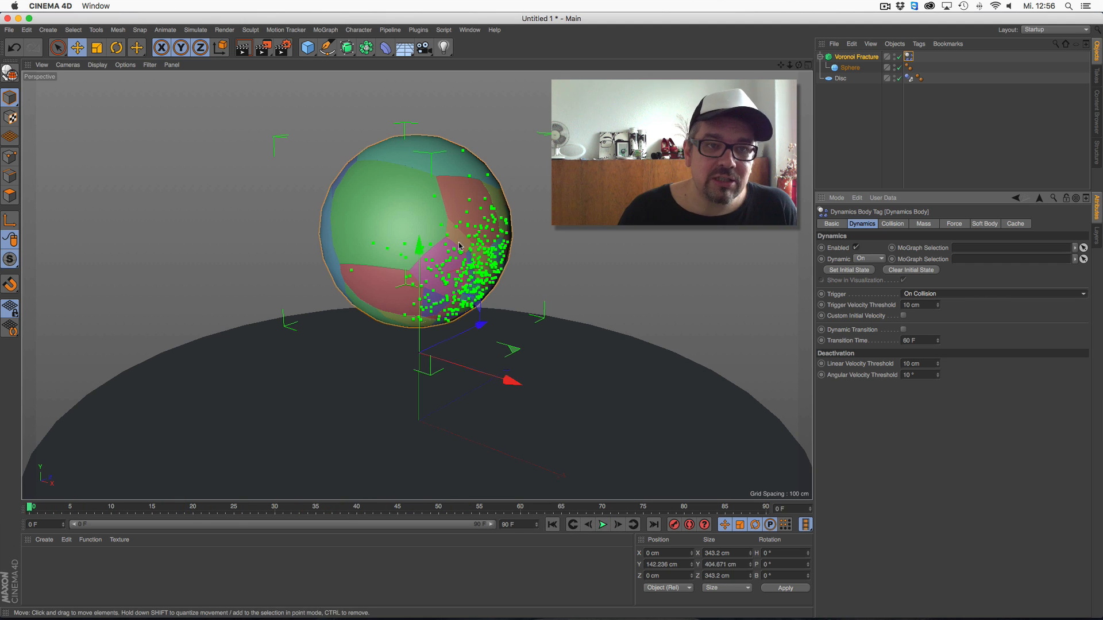
# Add a Cone and move it beside the fractured sphere to about X 348 cm, Y 399 cm
pyautogui.click(308, 48)
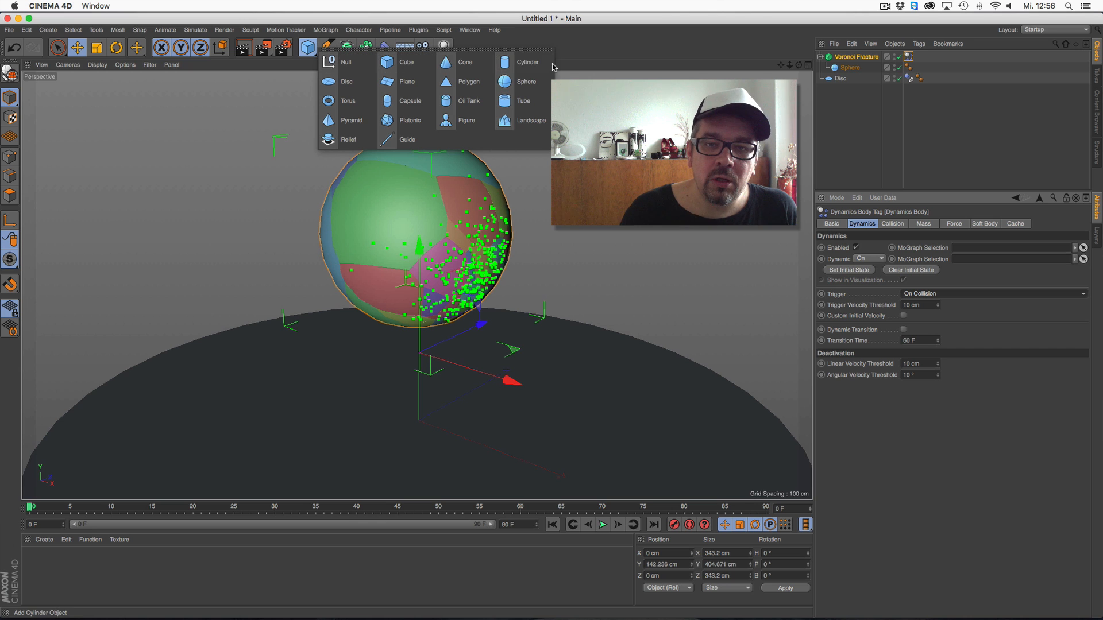
pyautogui.click(463, 62)
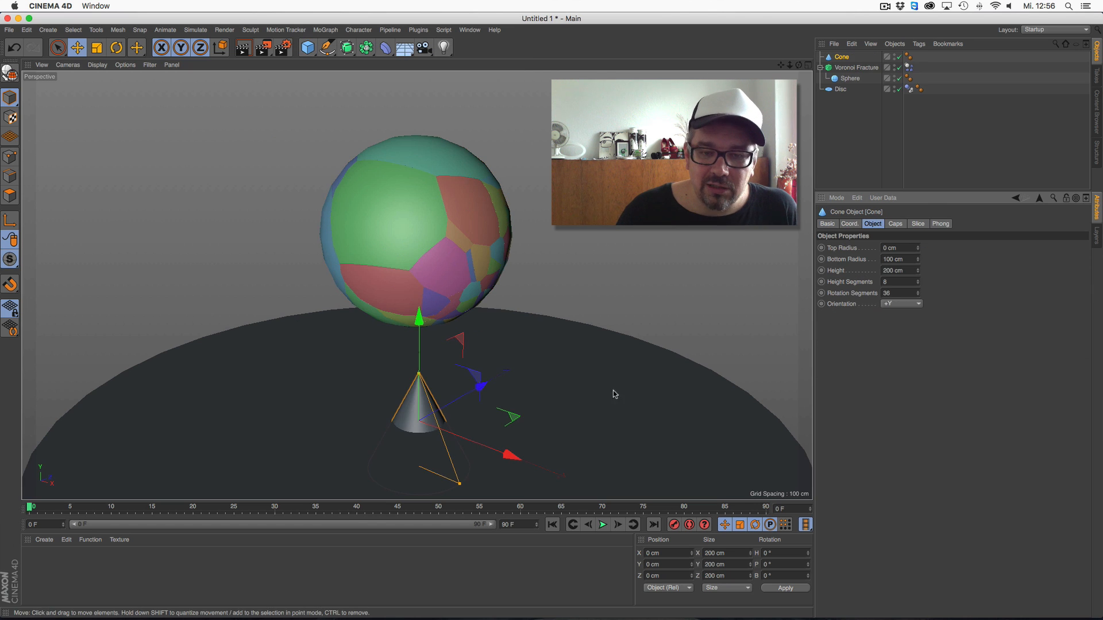
pyautogui.moveTo(511, 455); pyautogui.dragTo(677, 516)
pyautogui.moveTo(586, 381); pyautogui.dragTo(646, 239)
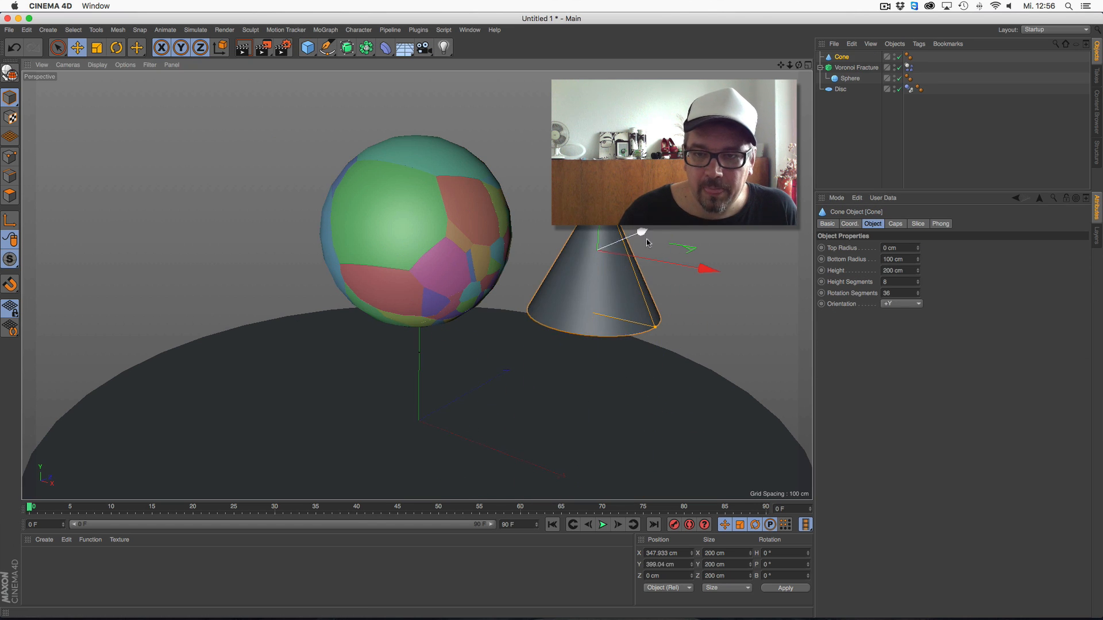
# Scale the Cone down to about 88 cm and rotate it to a bank of about -97° so its tip faces the sphere
pyautogui.press('t')
pyautogui.moveTo(598, 178); pyautogui.dragTo(402, 197)
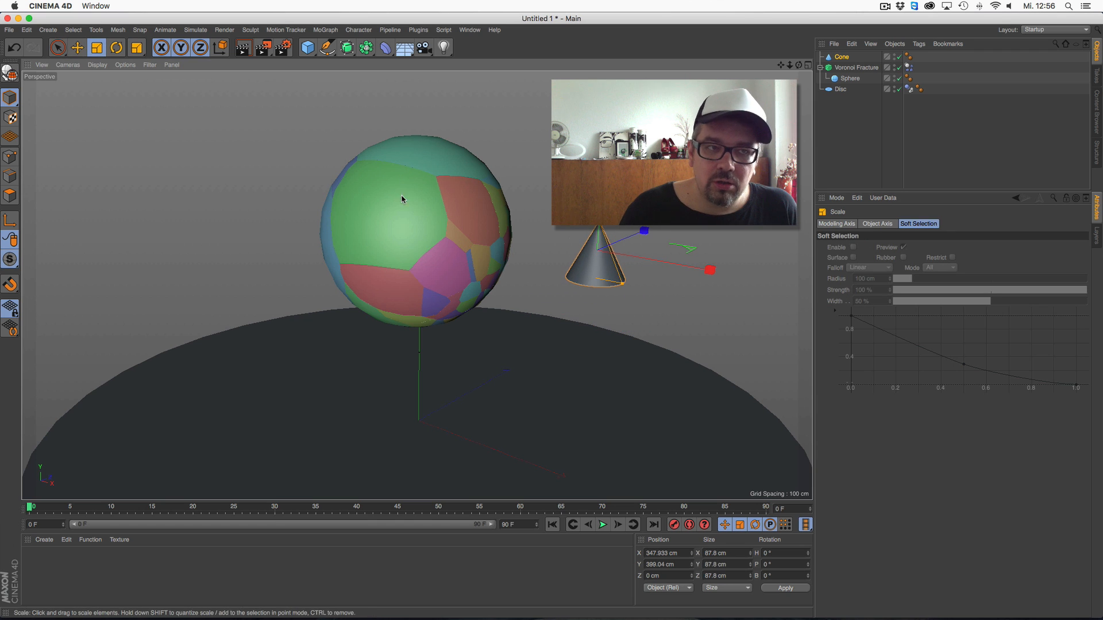
pyautogui.click(116, 47)
pyautogui.moveTo(660, 270); pyautogui.dragTo(609, 321)
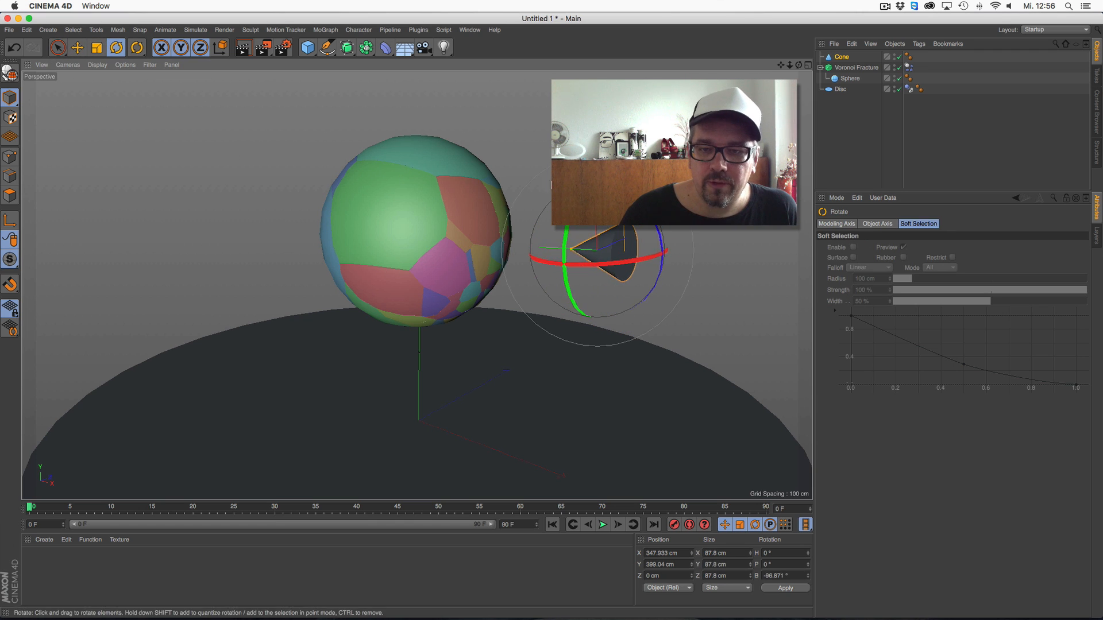
# Move the Cone away from the sphere to about X 467 cm, Y 413 cm and record a keyframe at frame 0
pyautogui.click(77, 47)
pyautogui.moveTo(574, 270); pyautogui.dragTo(648, 275)
pyautogui.click(673, 524)
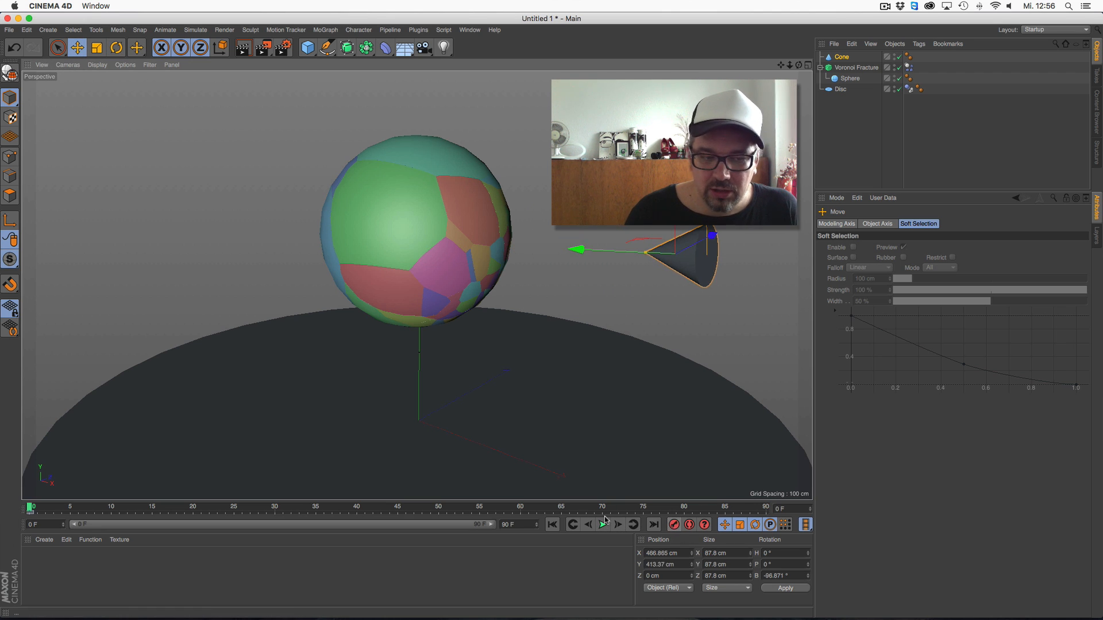
# At frame 36, move the Cone through the sphere to about X -431 cm, Y 305 cm, record a keyframe and return to frame 0
pyautogui.moveTo(171, 509); pyautogui.dragTo(321, 518)
pyautogui.moveTo(577, 249); pyautogui.dragTo(250, 210)
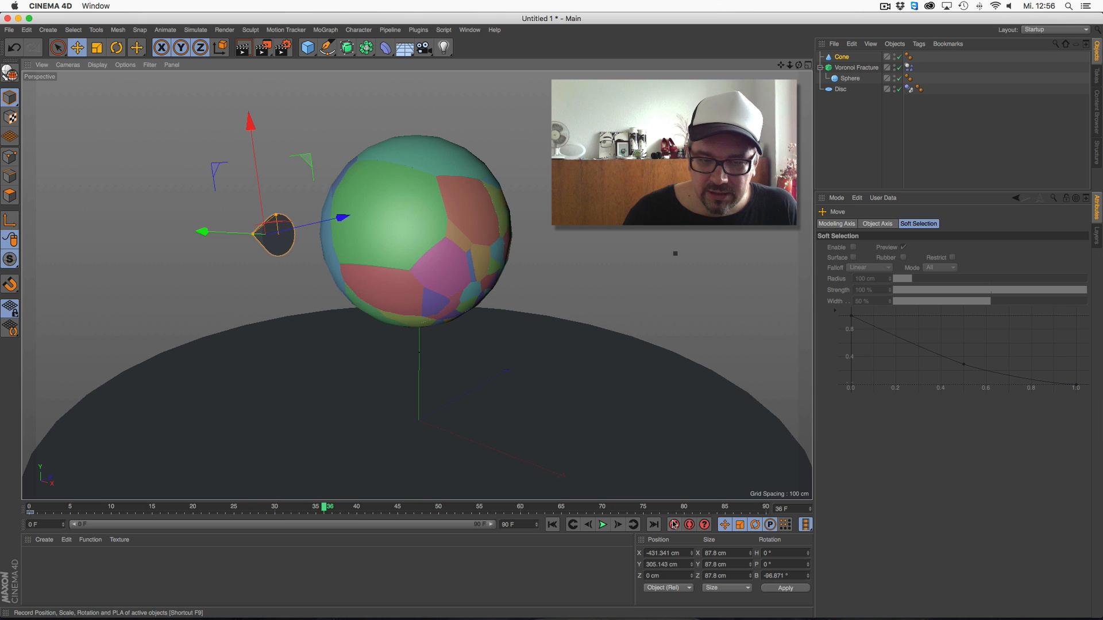
pyautogui.click(559, 525)
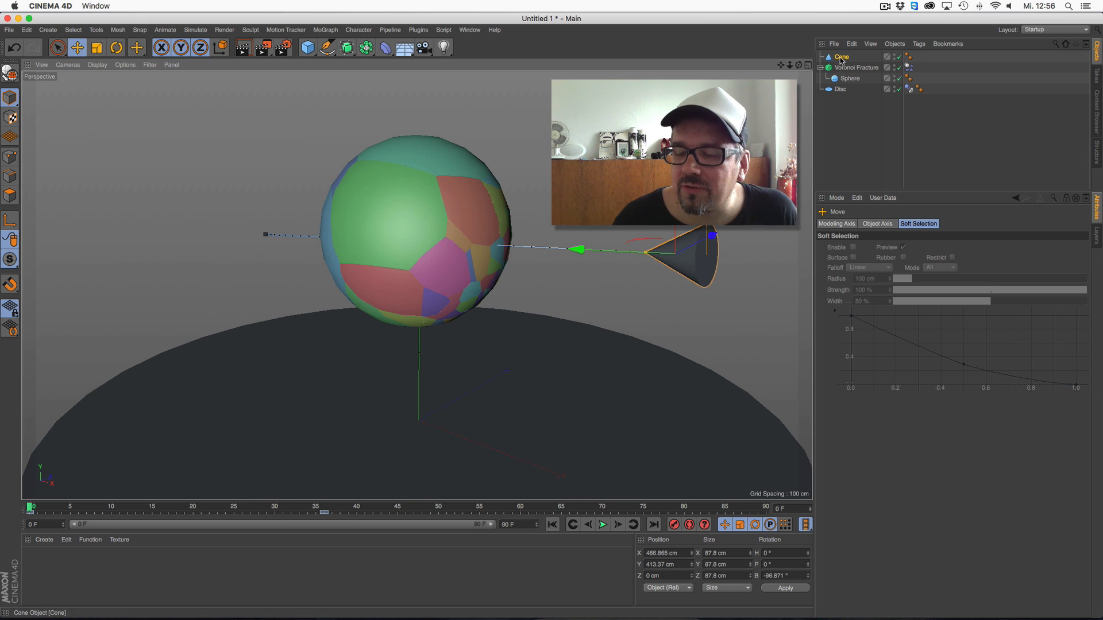
# Add a Collider Body tag to the Cone and set its collision Shape to Moving Mesh
pyautogui.rightClick(842, 60)
pyautogui.moveTo(855, 64)
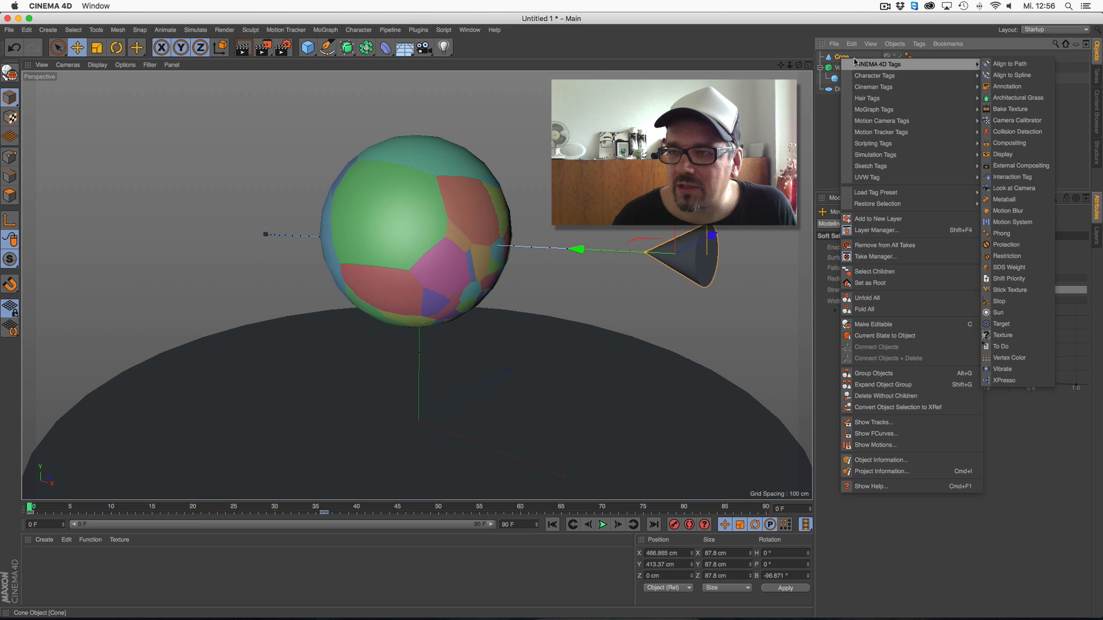
pyautogui.moveTo(919, 154)
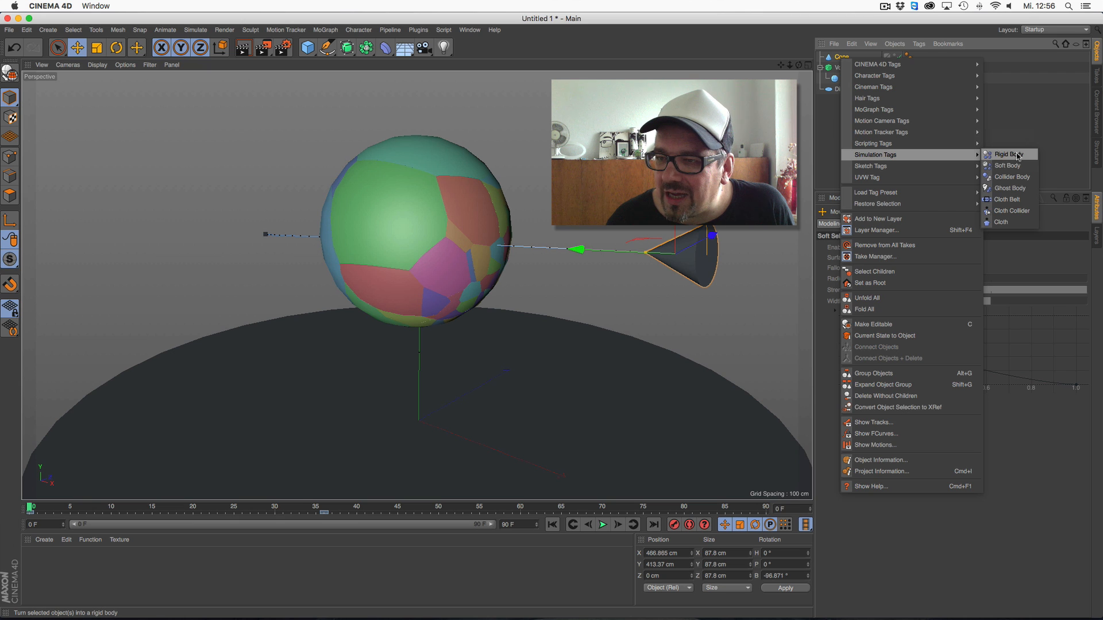
pyautogui.click(1013, 179)
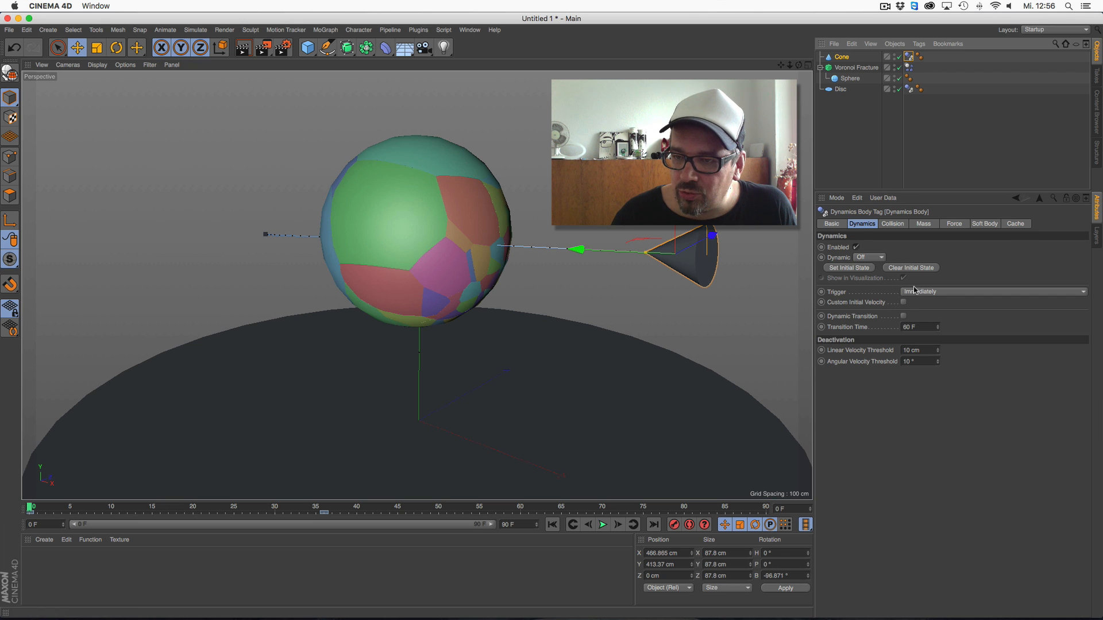
pyautogui.click(893, 224)
pyautogui.click(898, 283)
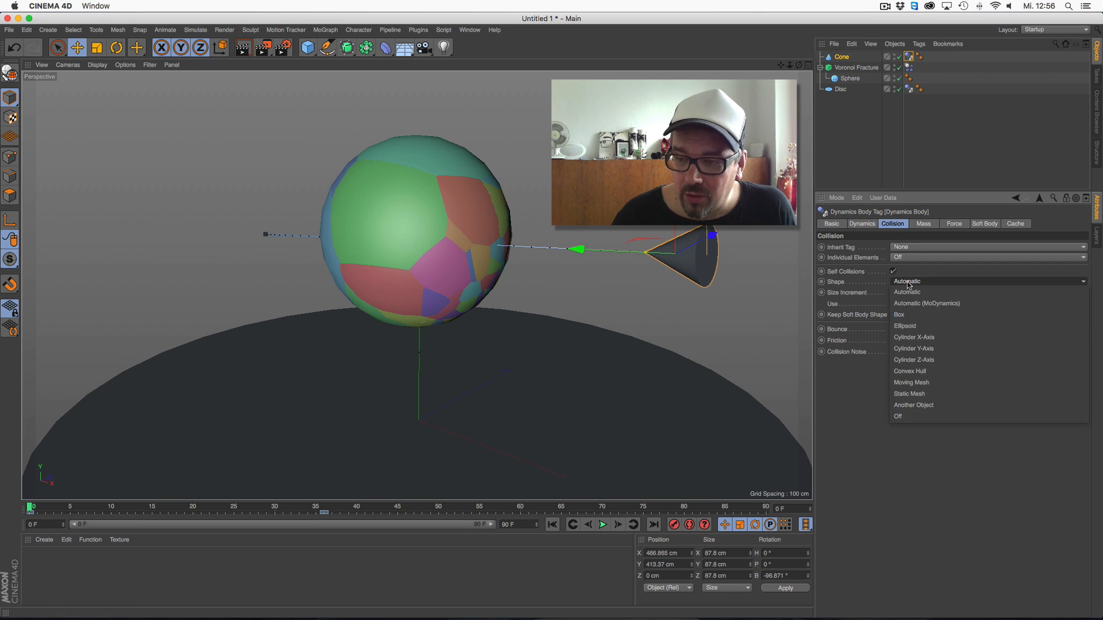
pyautogui.click(951, 382)
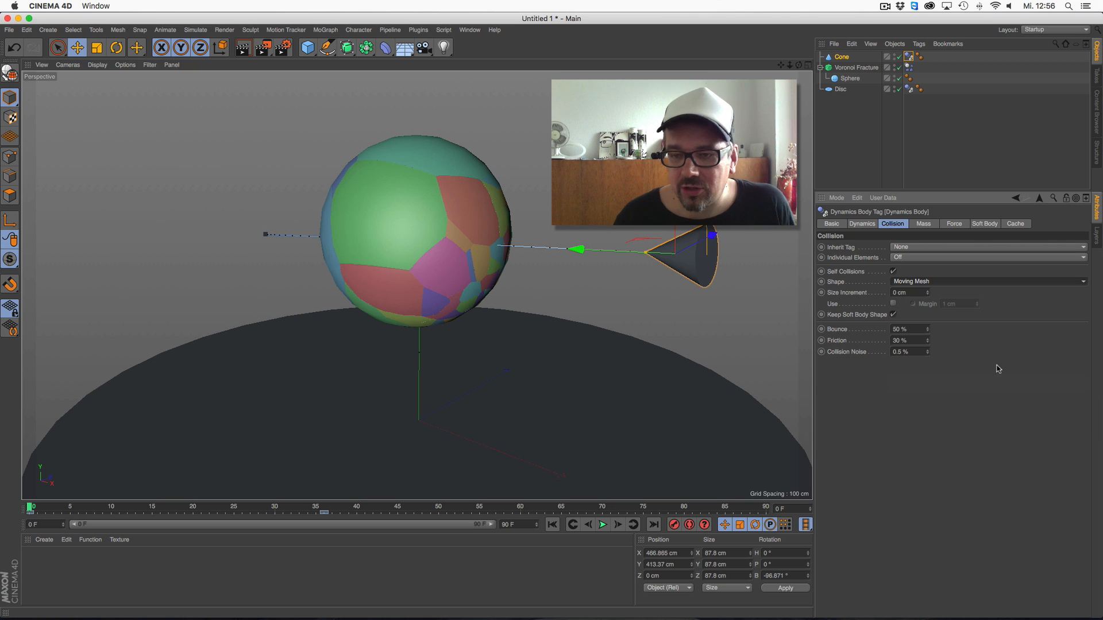
# Play the Cone's collision with the fractured sphere twice and return to frame 0
pyautogui.click(603, 525)
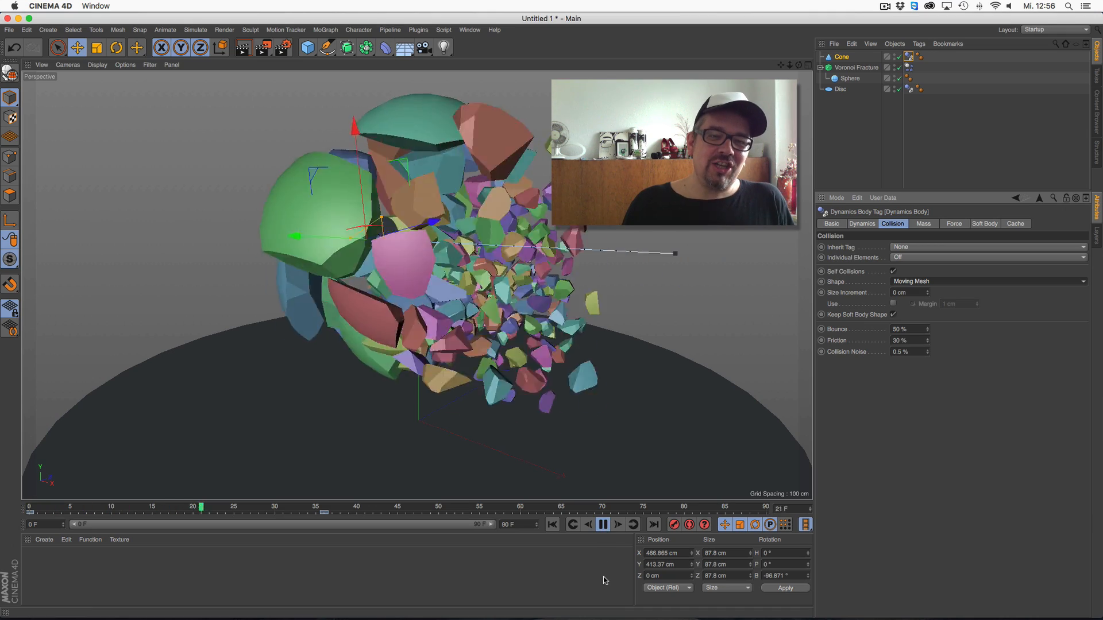
pyautogui.click(603, 525)
pyautogui.click(553, 525)
pyautogui.click(603, 525)
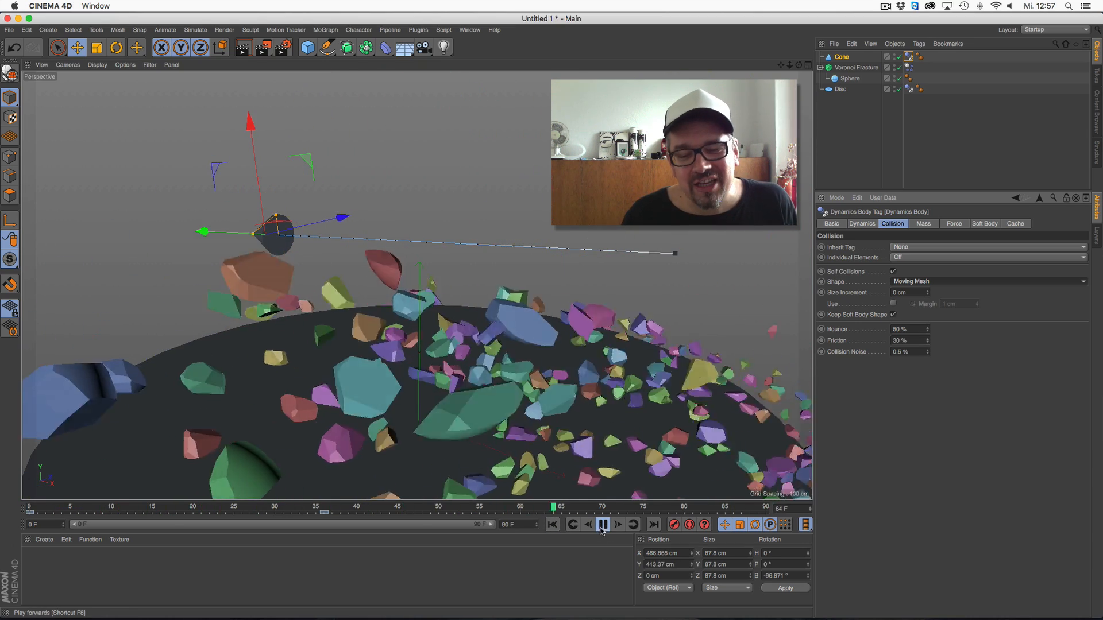
pyautogui.click(603, 525)
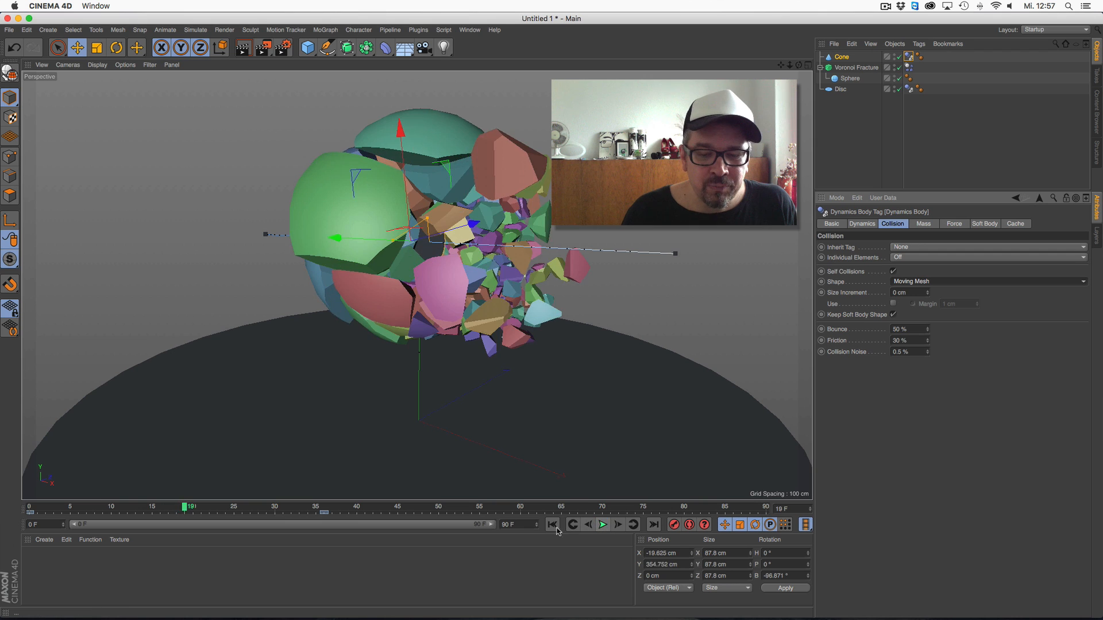
pyautogui.click(556, 526)
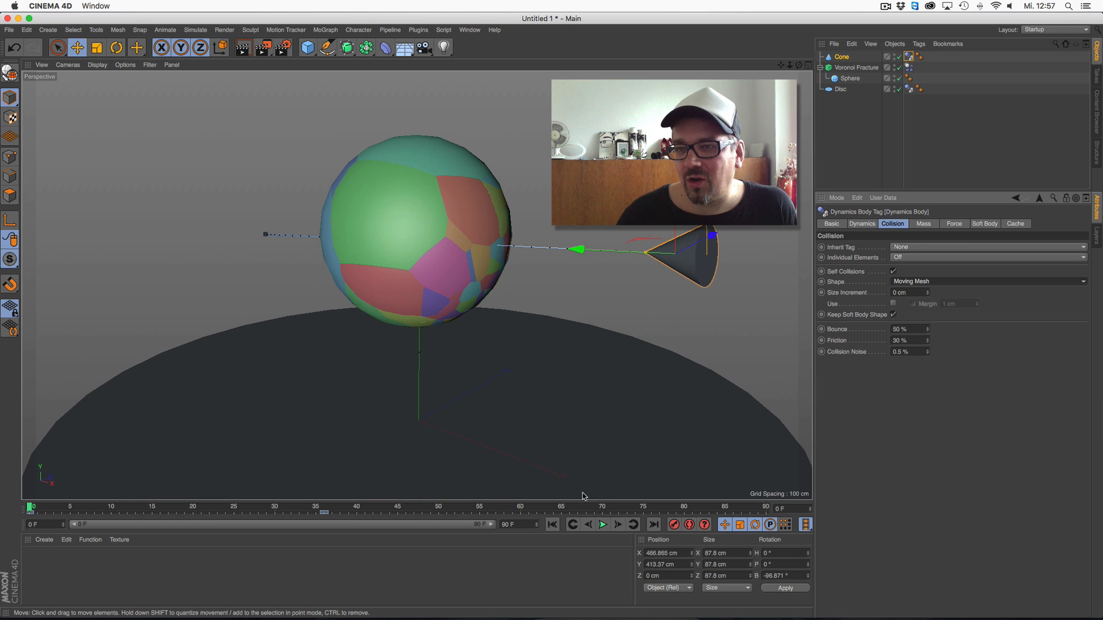
# Display the Voronoi Fracture's point sources, play the animation again and return to the first frame
pyautogui.click(850, 67)
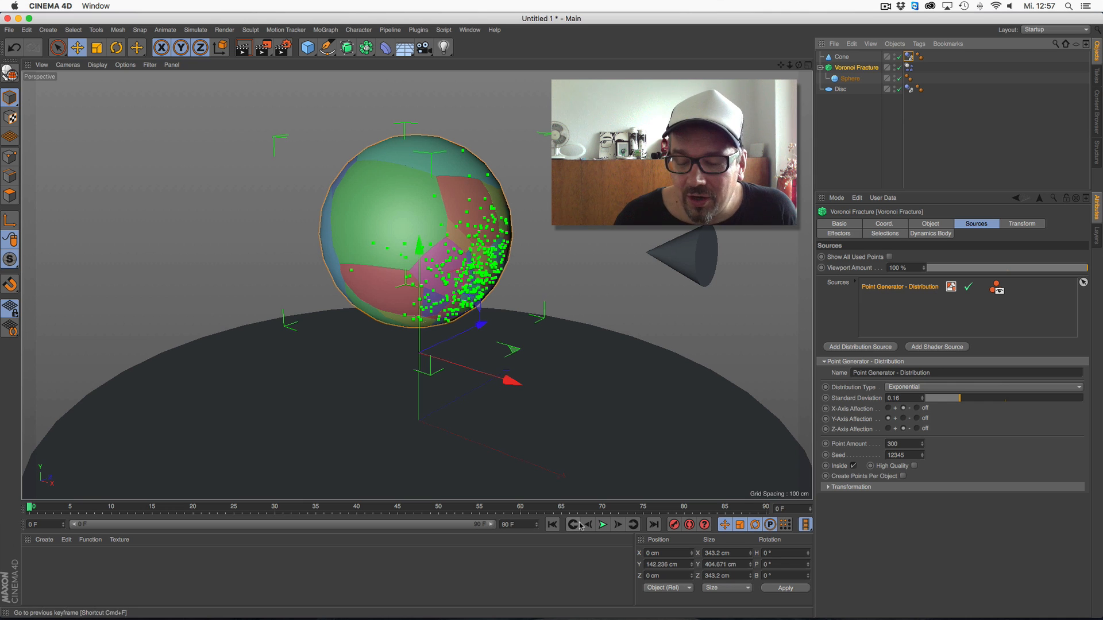
pyautogui.click(602, 525)
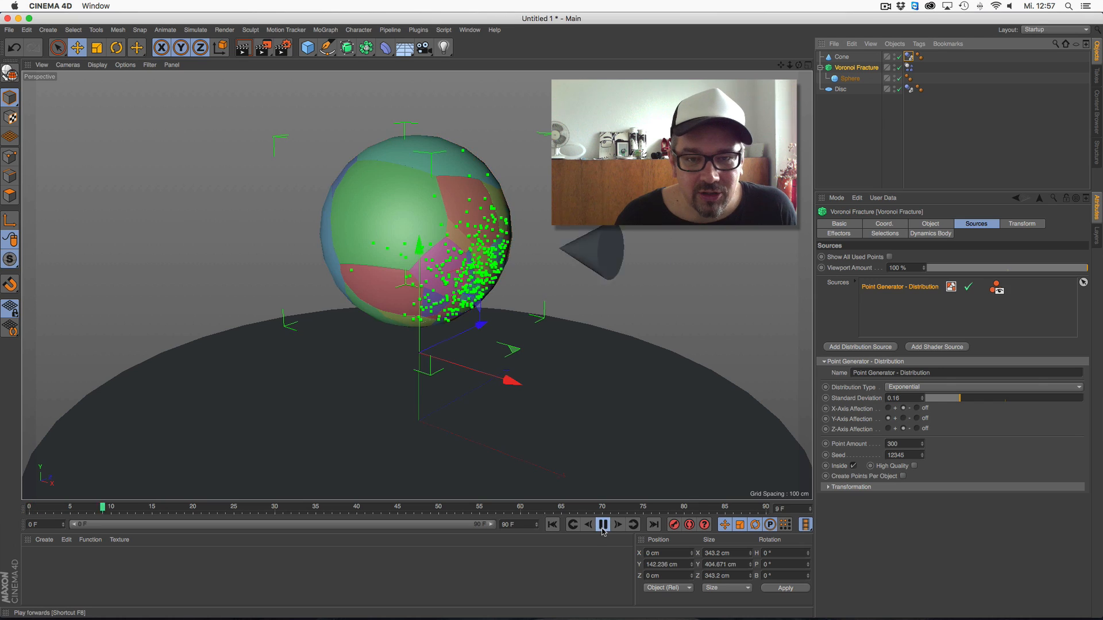
pyautogui.click(603, 525)
pyautogui.click(553, 525)
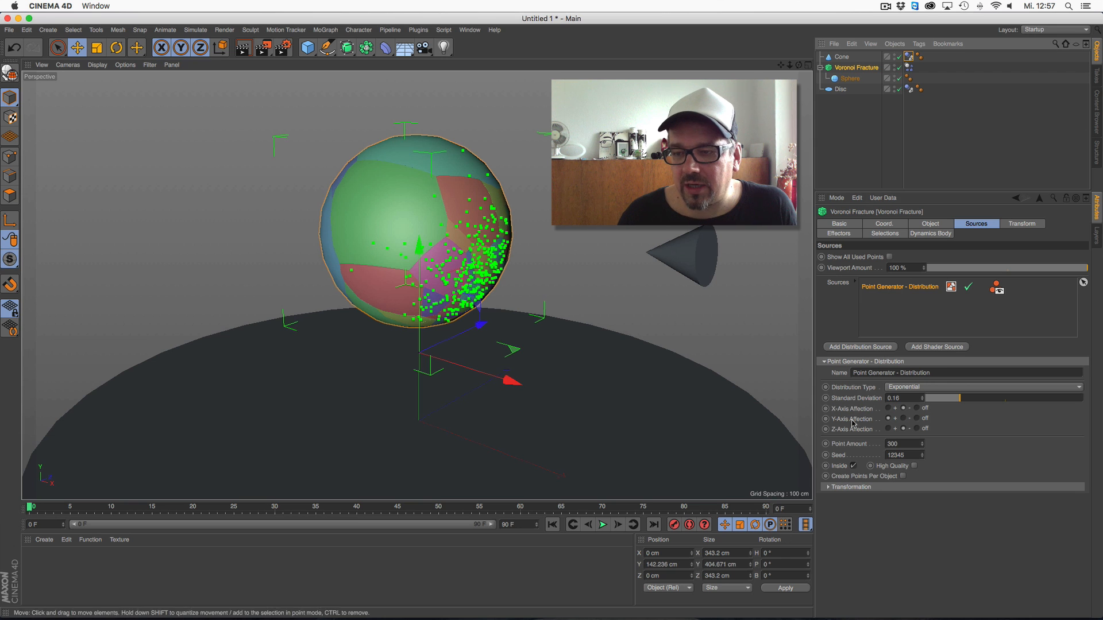
# Disable the Point Generator - Distribution source and add a Sphere, placing it at about X 103 cm, Y 389 cm, Z 242 cm
pyautogui.click(968, 289)
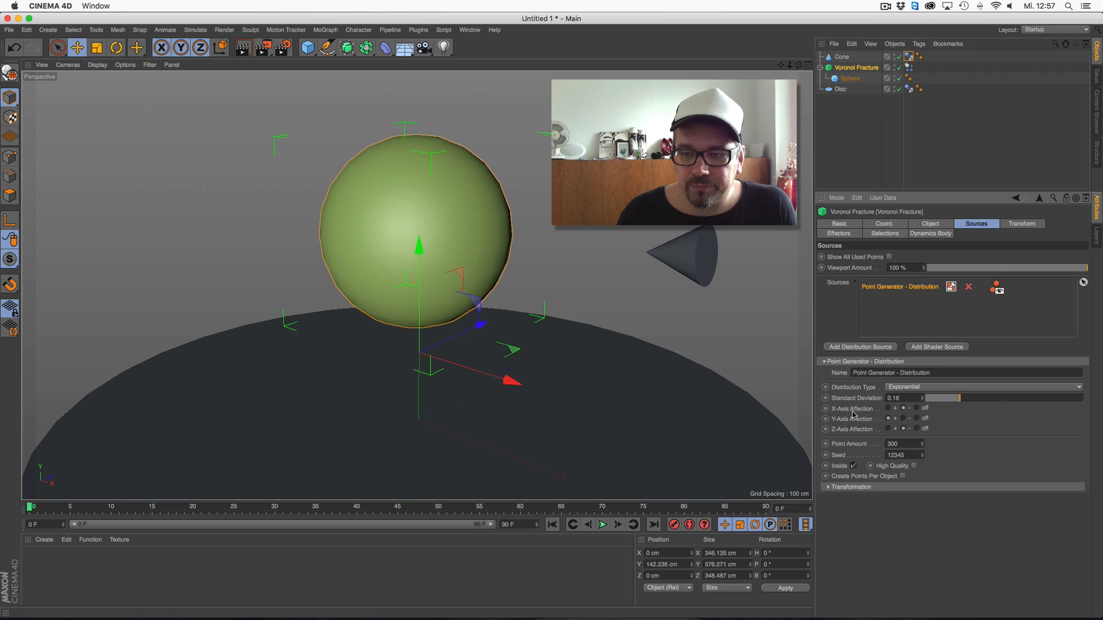
pyautogui.click(308, 47)
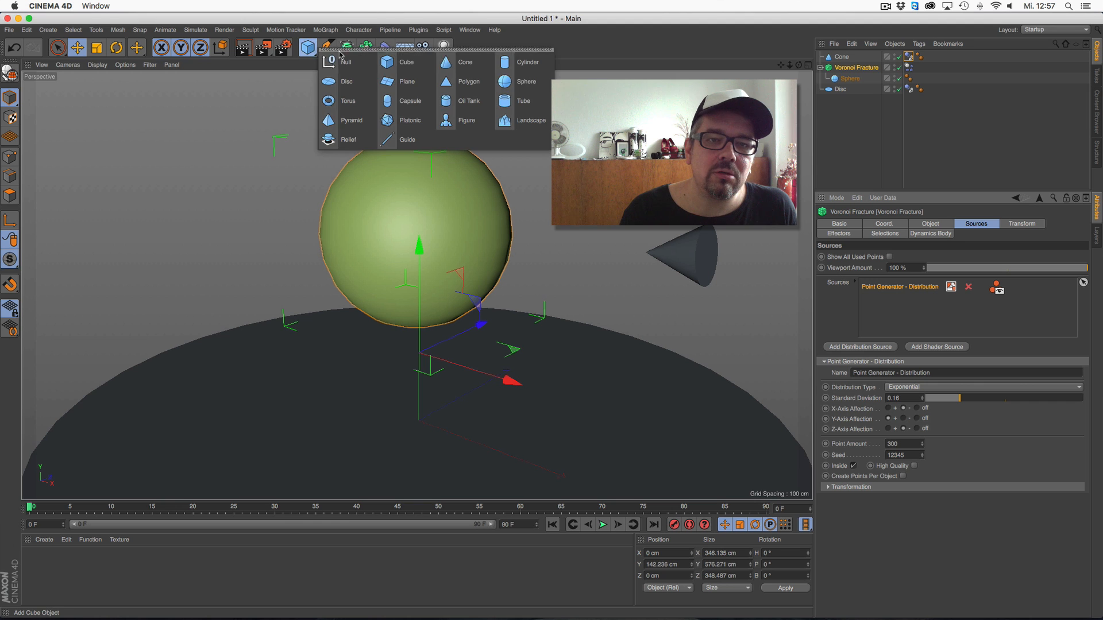
pyautogui.click(524, 82)
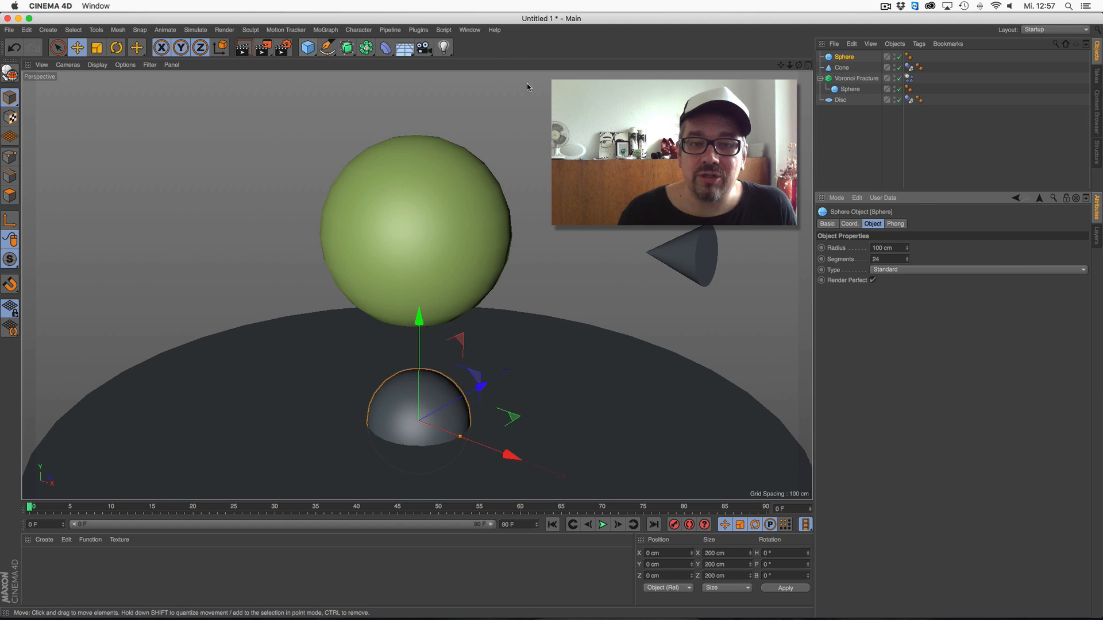
pyautogui.moveTo(416, 418); pyautogui.dragTo(540, 211)
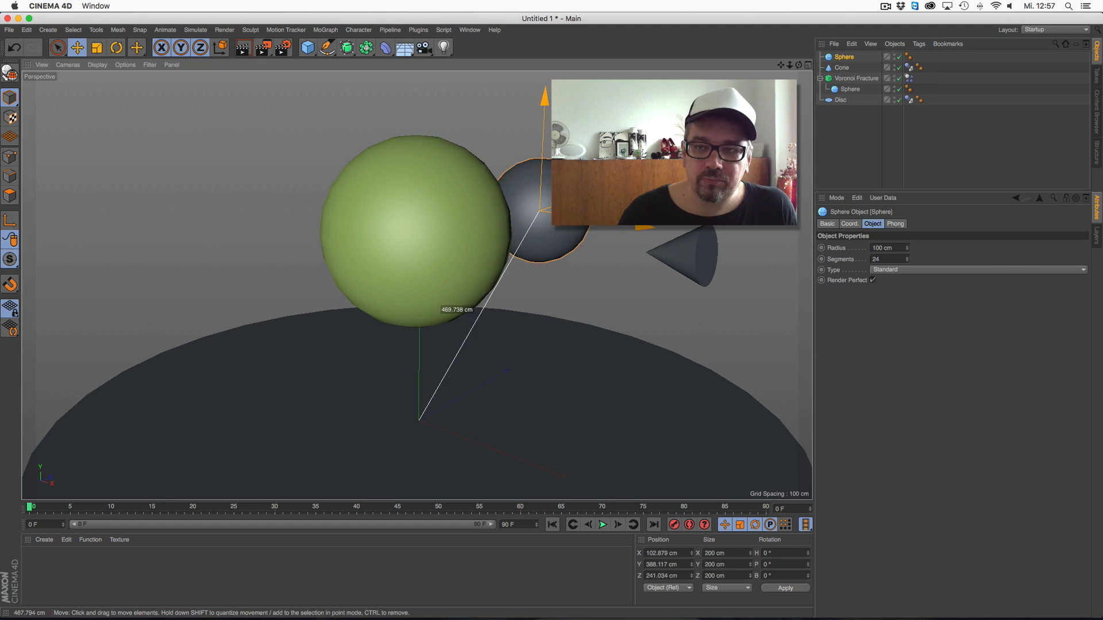
# Add the new Sphere to the Voronoi Fracture's sources and move it into the fractured sphere's cone-facing side, about X 204 cm, Y 389 cm, Z -95 cm
pyautogui.click(856, 78)
pyautogui.moveTo(845, 62); pyautogui.dragTo(884, 307)
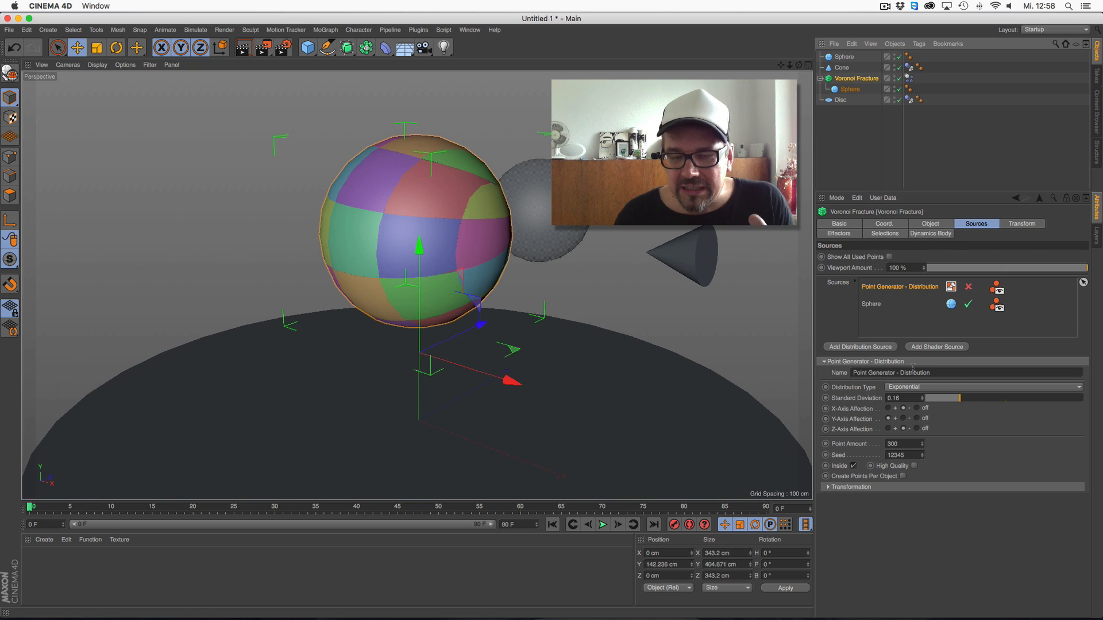
pyautogui.click(843, 58)
pyautogui.moveTo(592, 195); pyautogui.dragTo(491, 228)
pyautogui.moveTo(527, 271); pyautogui.dragTo(595, 332)
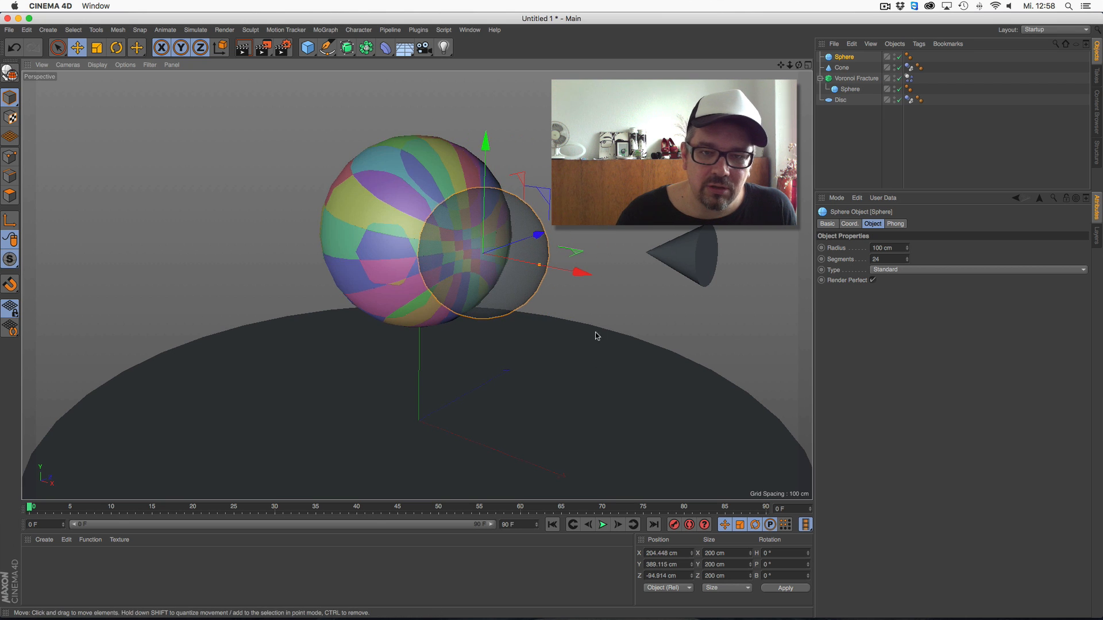
# Set the source Sphere's type to Octahedron and its segments to 12
pyautogui.click(897, 269)
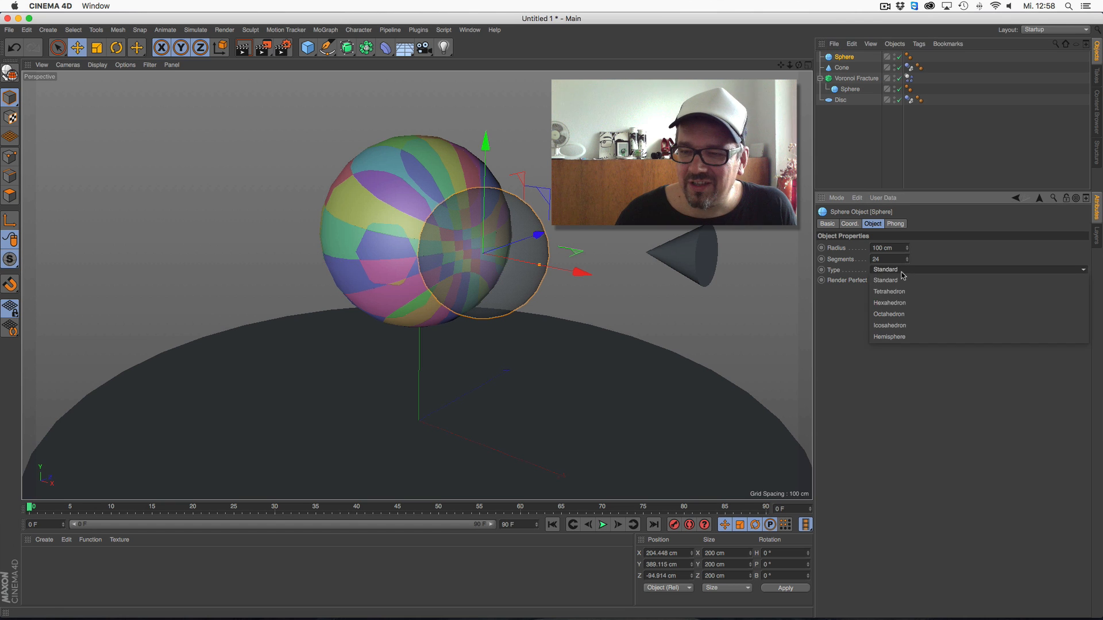
pyautogui.click(905, 313)
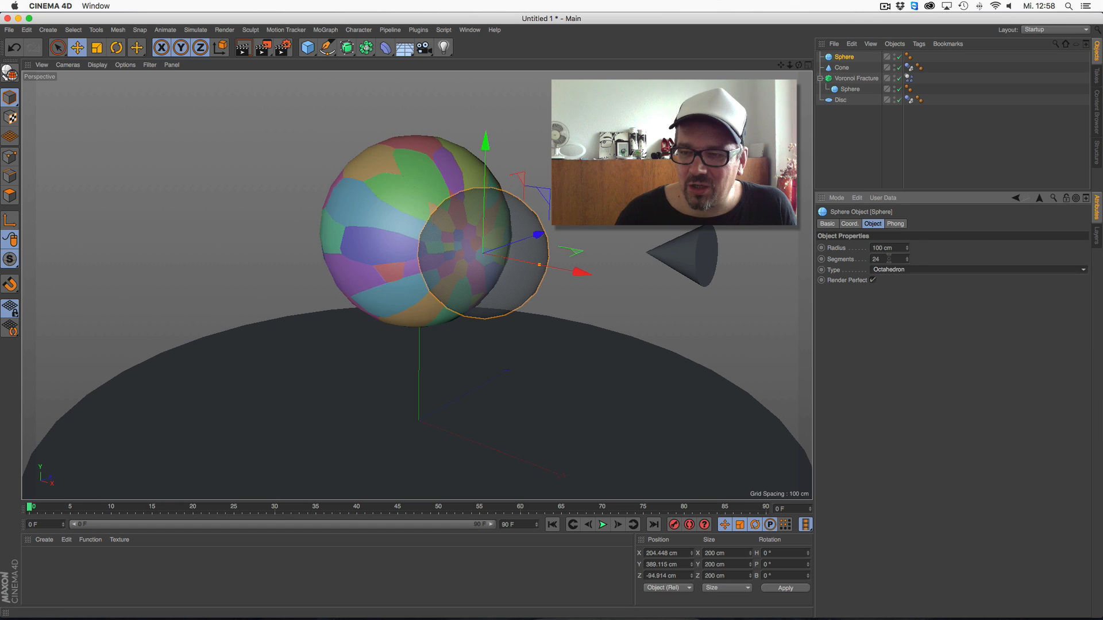
pyautogui.moveTo(886, 260); pyautogui.dragTo(826, 202)
pyautogui.write('12')
pyautogui.press('Return')
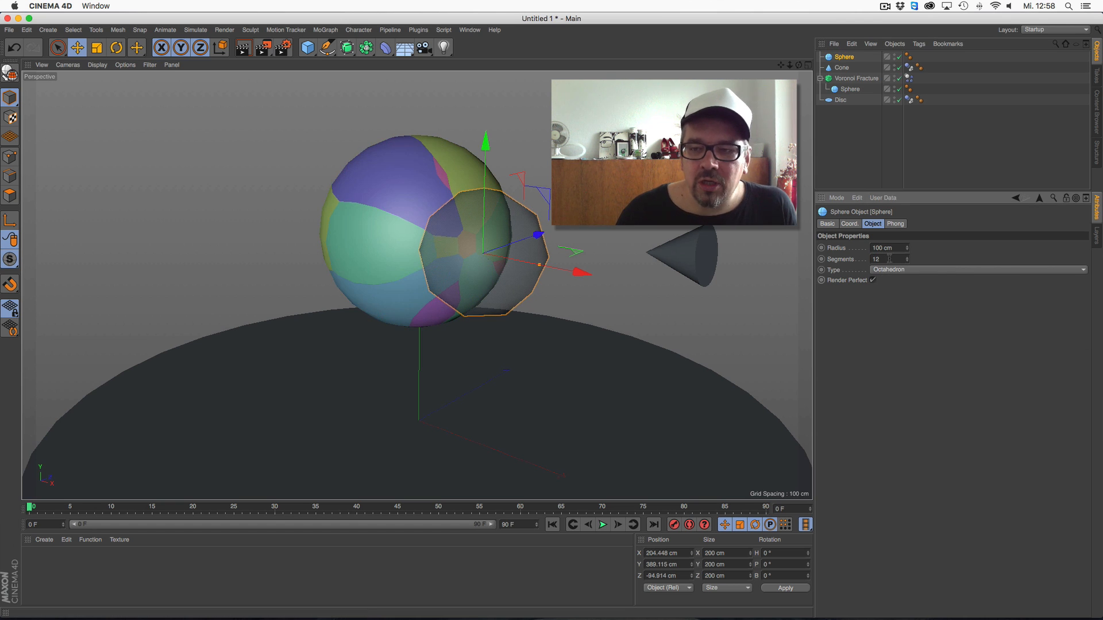
# Set the source Sphere's segments to 25
pyautogui.moveTo(883, 259); pyautogui.dragTo(865, 265)
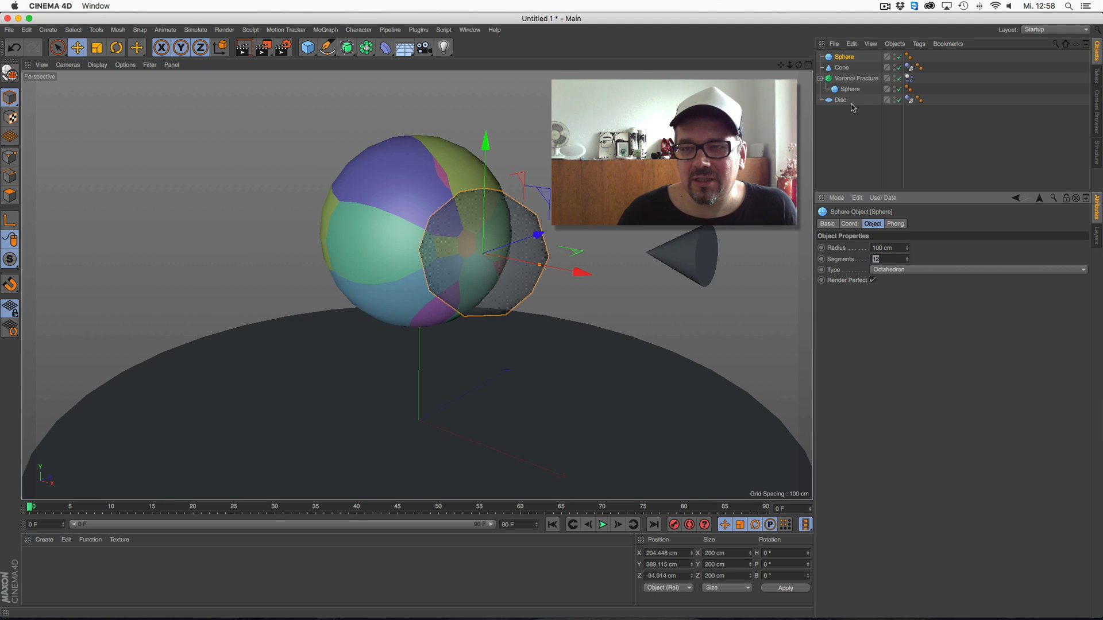
pyautogui.moveTo(798, 65)
pyautogui.mouseDown()
pyautogui.moveTo(843, 67)
pyautogui.moveTo(818, 64)
pyautogui.mouseUp()
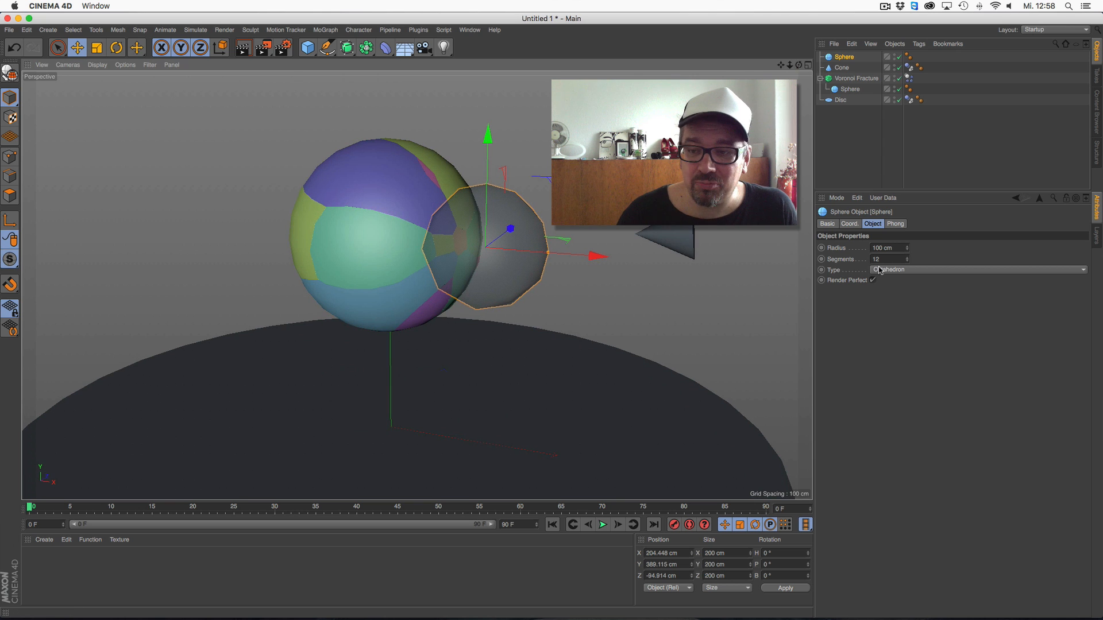
pyautogui.moveTo(881, 260); pyautogui.dragTo(843, 207)
pyautogui.write('25')
pyautogui.press('Return')
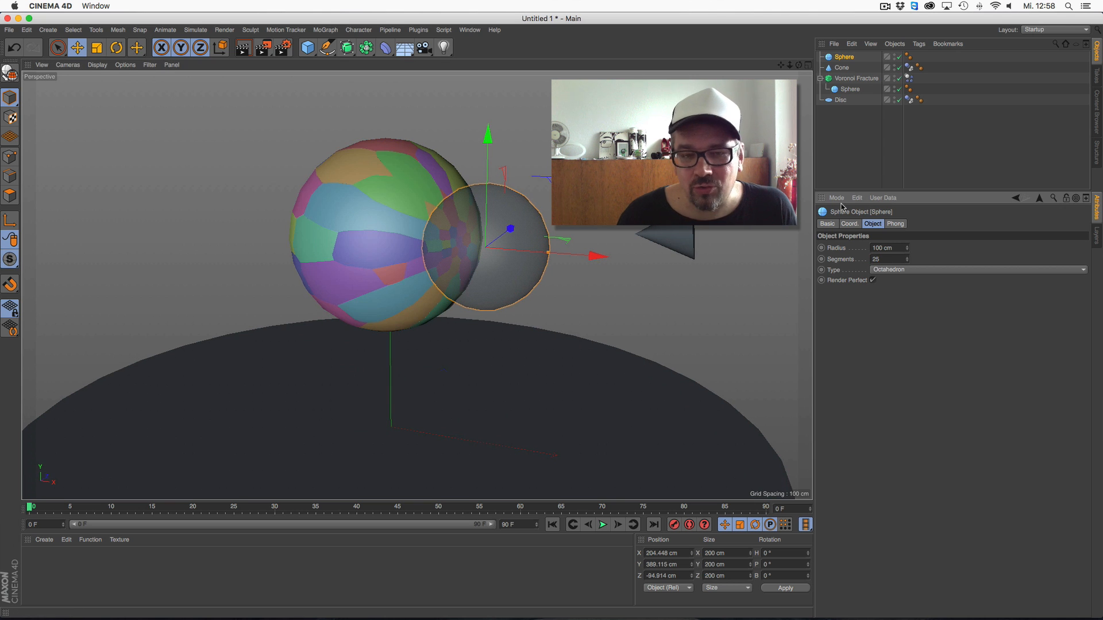
# Hide the source Sphere in the viewport, play the collision simulation and return to frame 0
pyautogui.moveTo(798, 65); pyautogui.dragTo(794, 15)
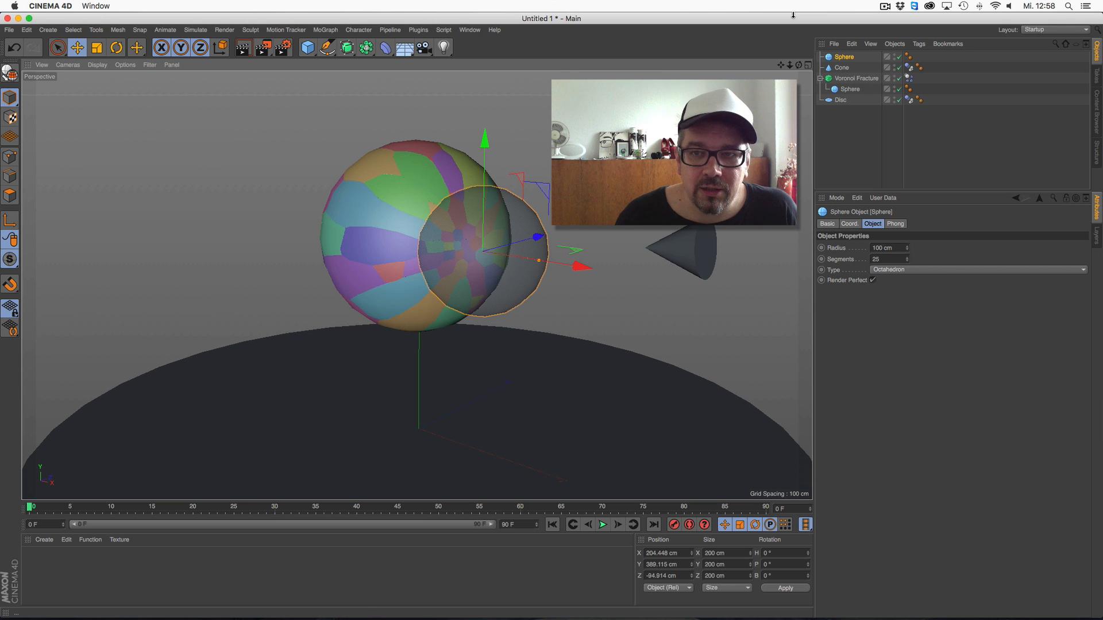
pyautogui.moveTo(799, 65)
pyautogui.mouseDown()
pyautogui.moveTo(756, 64)
pyautogui.moveTo(799, 69)
pyautogui.mouseUp()
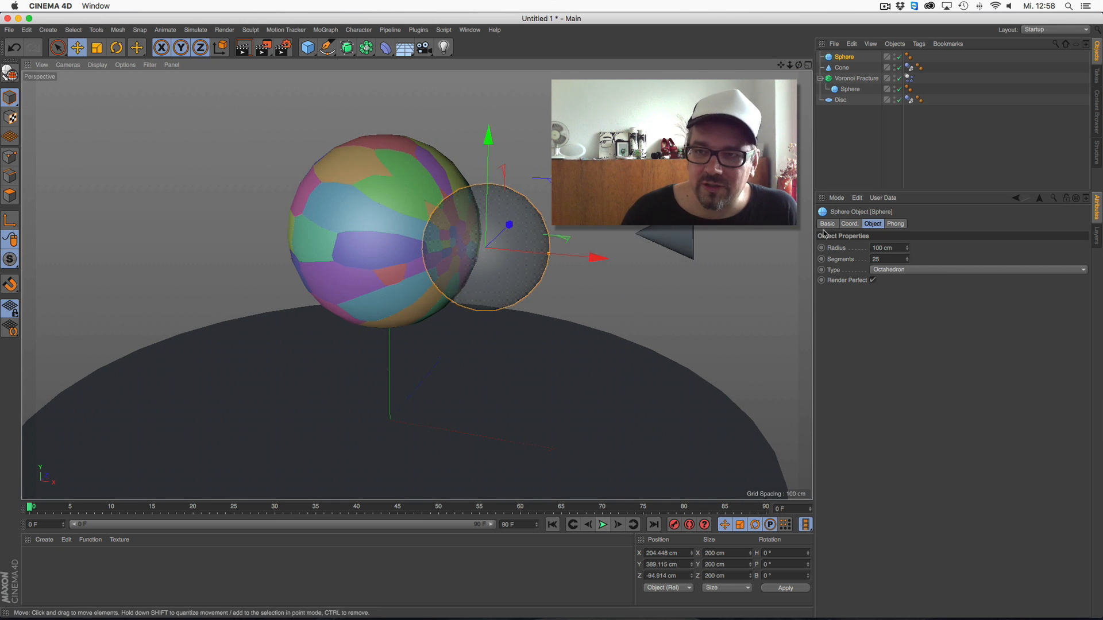
pyautogui.click(894, 56)
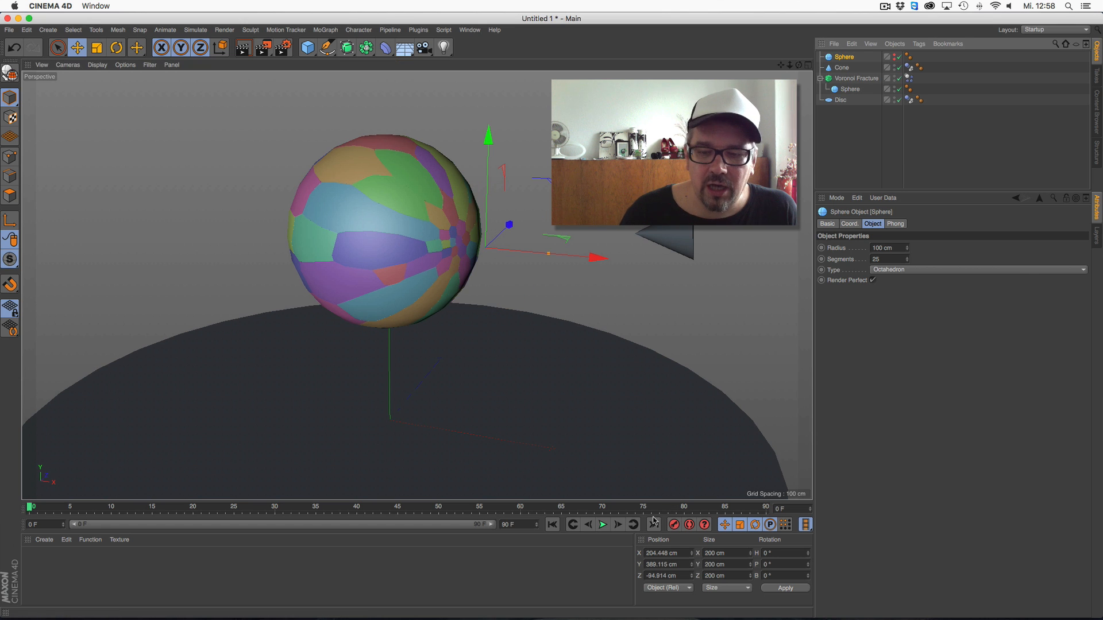
pyautogui.click(602, 524)
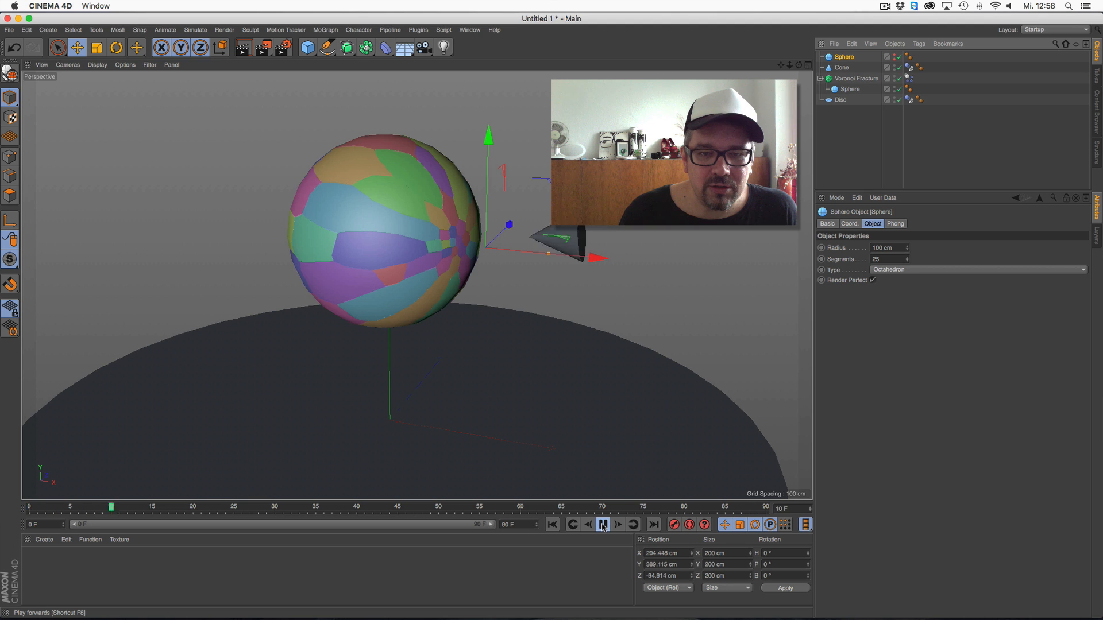
pyautogui.click(603, 526)
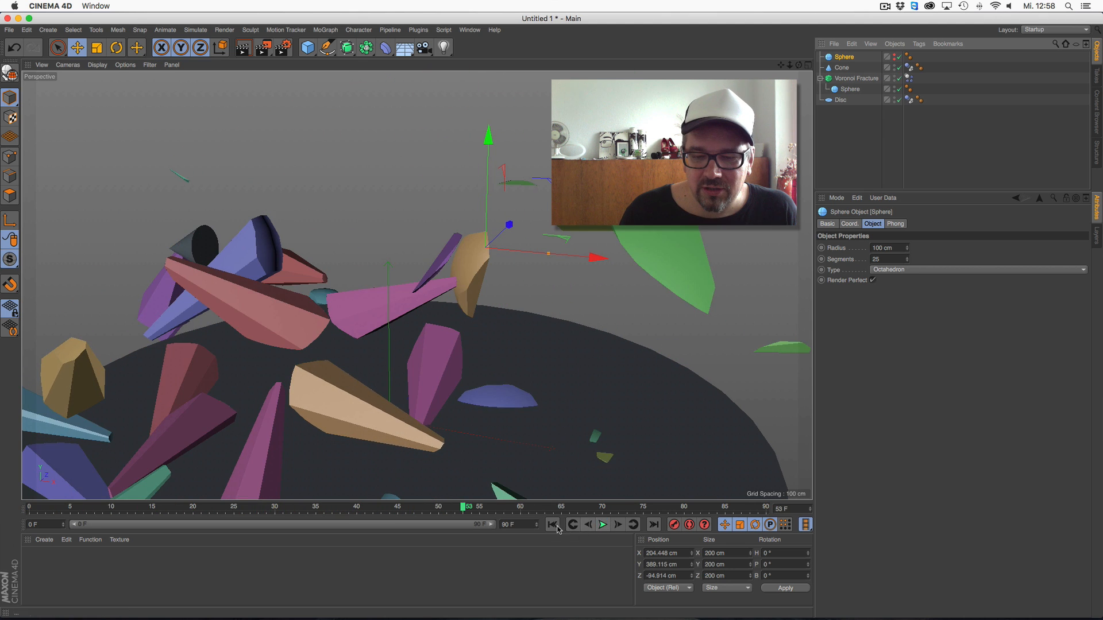
pyautogui.click(553, 526)
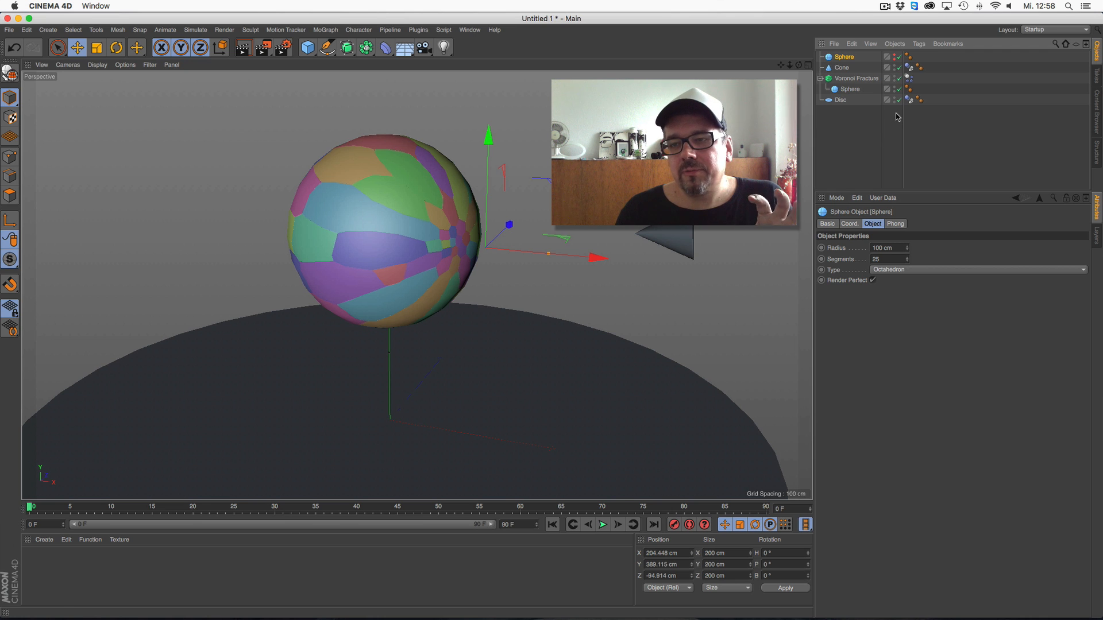
# Delete the Dynamics Body tag from the Voronoi Fracture
pyautogui.click(909, 78)
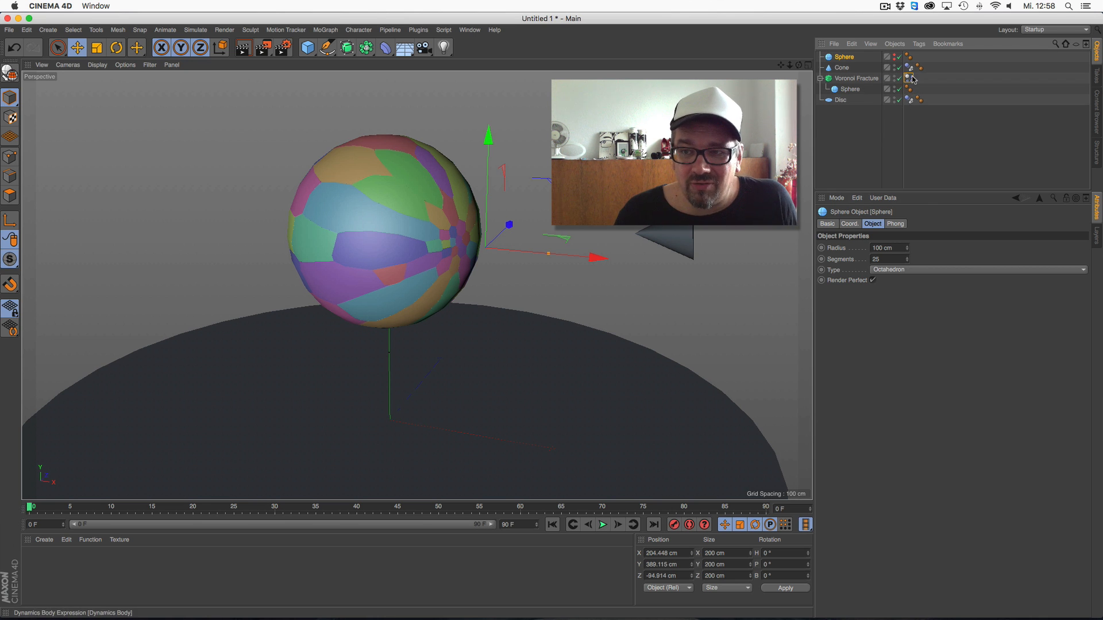
pyautogui.press('Delete')
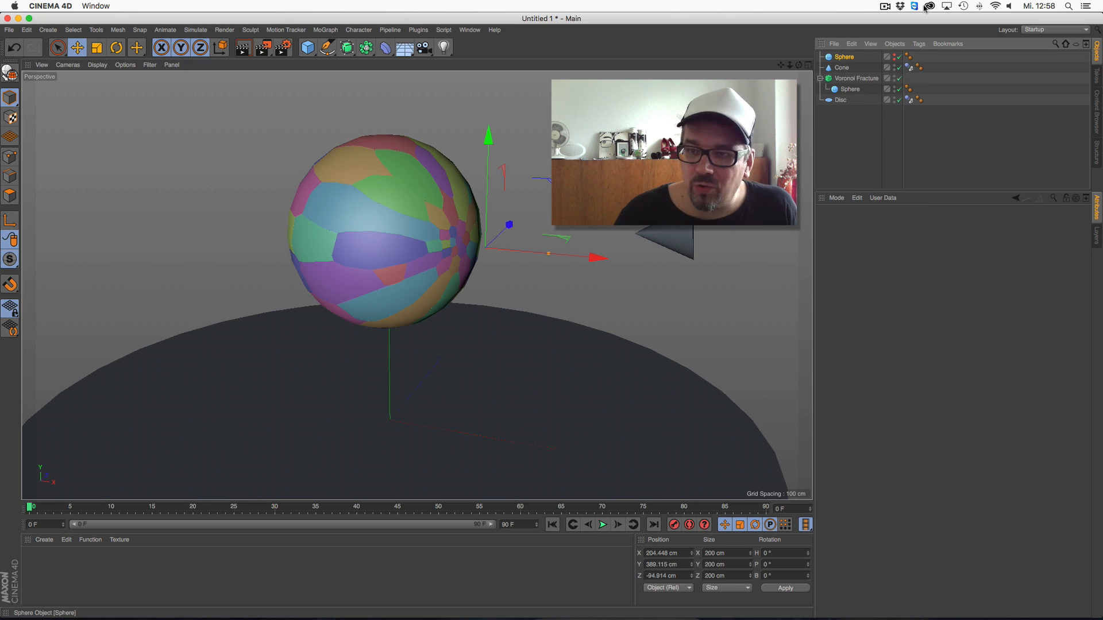
# Add a Random effector to the Voronoi Fracture
pyautogui.click(855, 78)
pyautogui.click(926, 223)
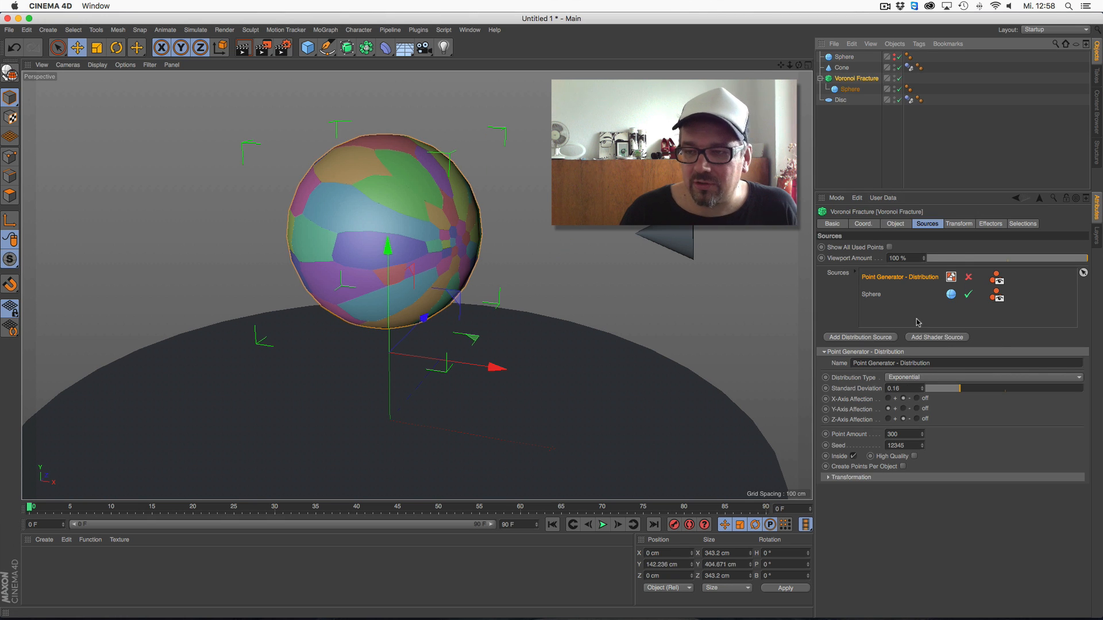
pyautogui.click(989, 224)
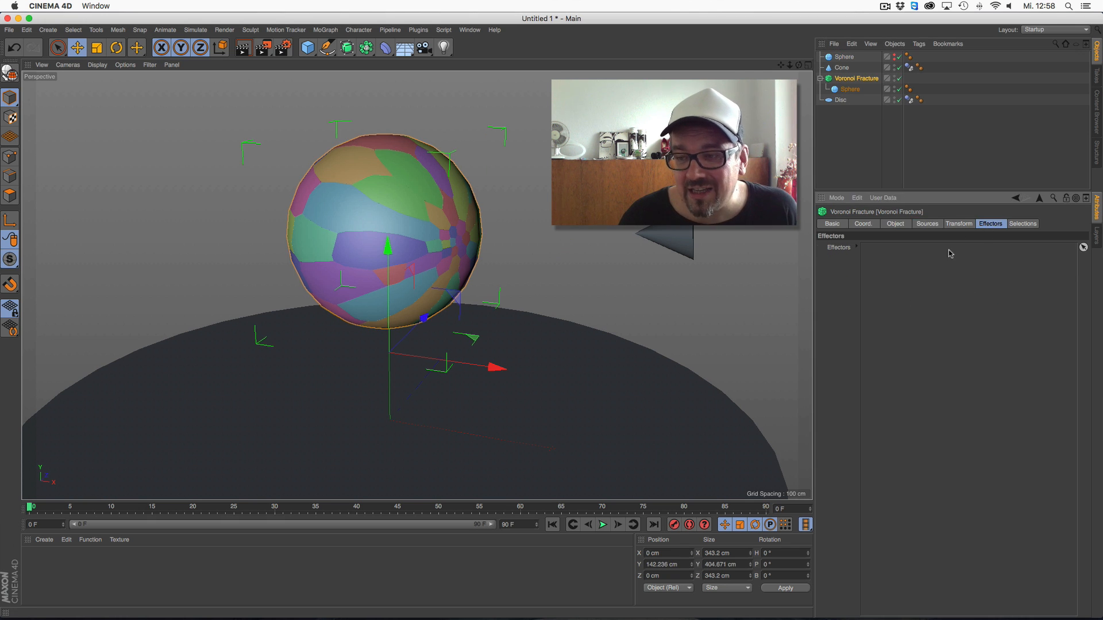
pyautogui.click(326, 29)
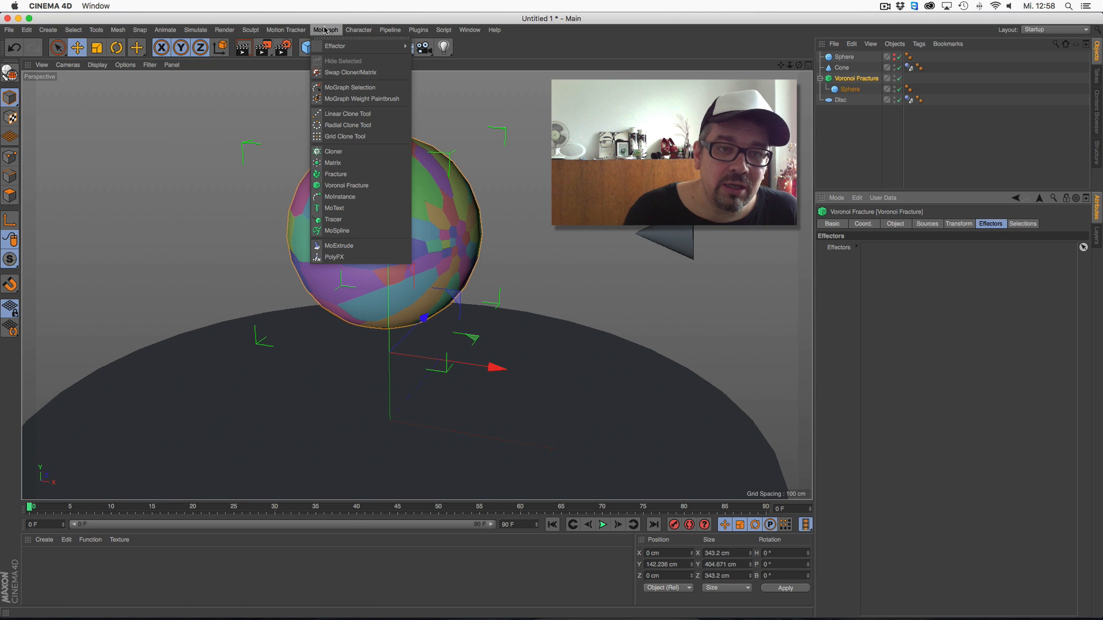
pyautogui.moveTo(333, 45)
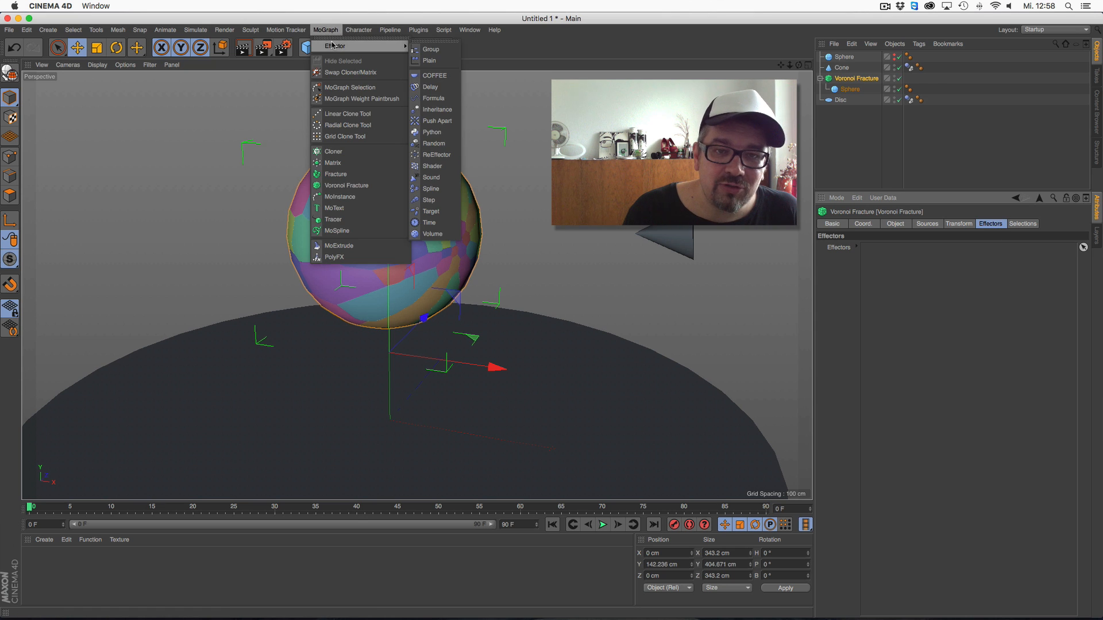
pyautogui.click(434, 143)
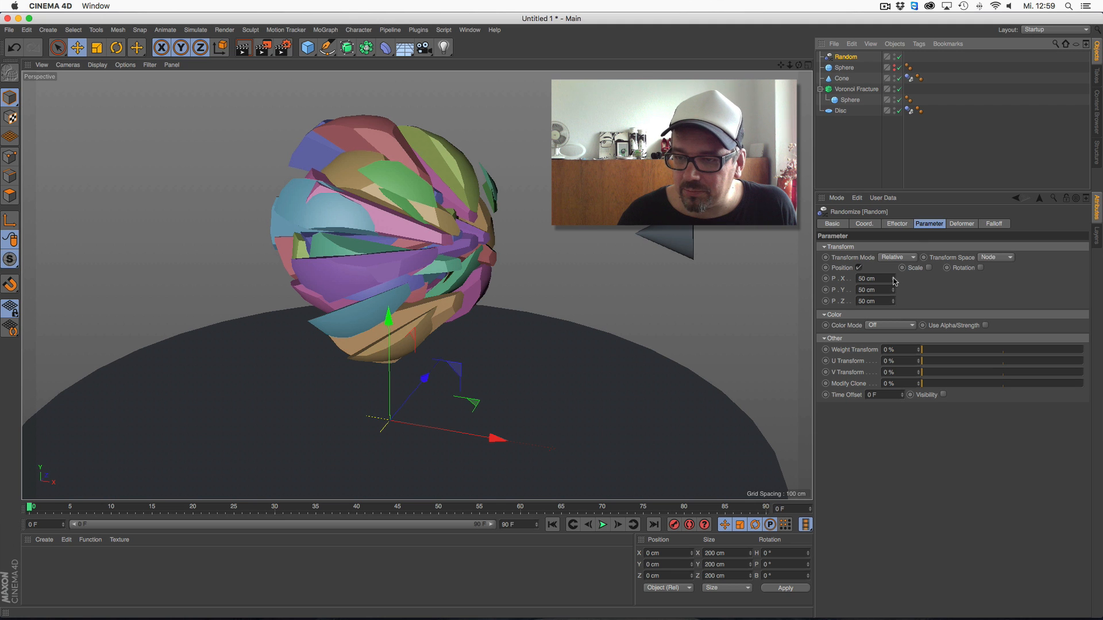
# Set the Random effector's position offsets to 140 cm in X, 145 cm in Y and 199 cm in Z
pyautogui.moveTo(894, 279); pyautogui.dragTo(895, 236)
pyautogui.moveTo(893, 301); pyautogui.dragTo(894, 241)
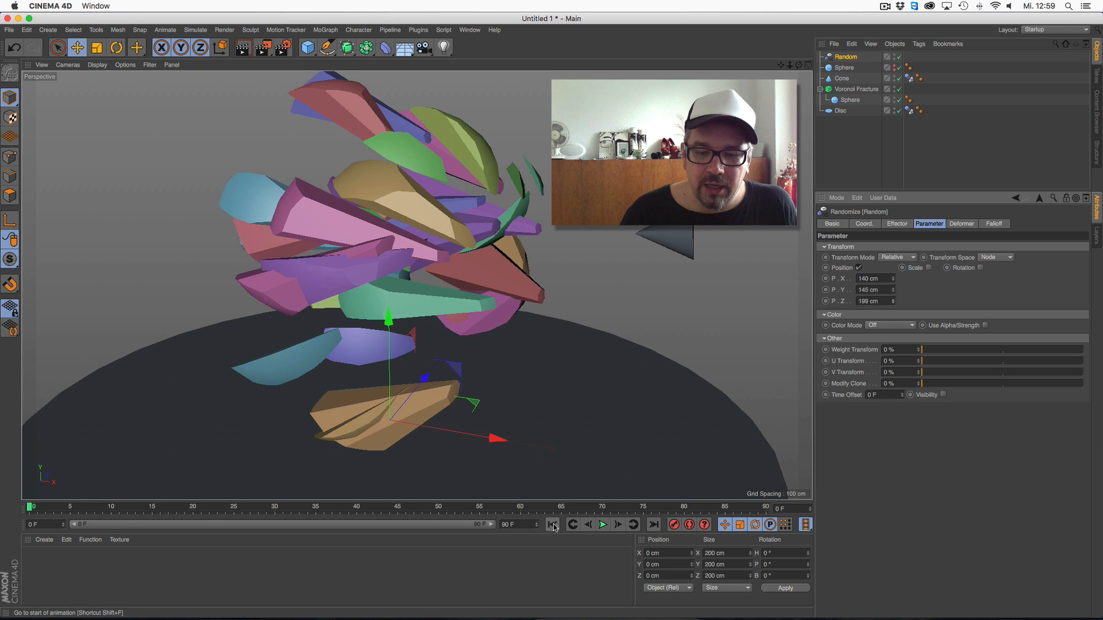
pyautogui.moveTo(418, 278)
pyautogui.keyDown('alt'); pyautogui.mouseDown()
pyautogui.moveTo(398, 263)
pyautogui.moveTo(421, 269)
pyautogui.mouseUp(); pyautogui.keyUp('alt')
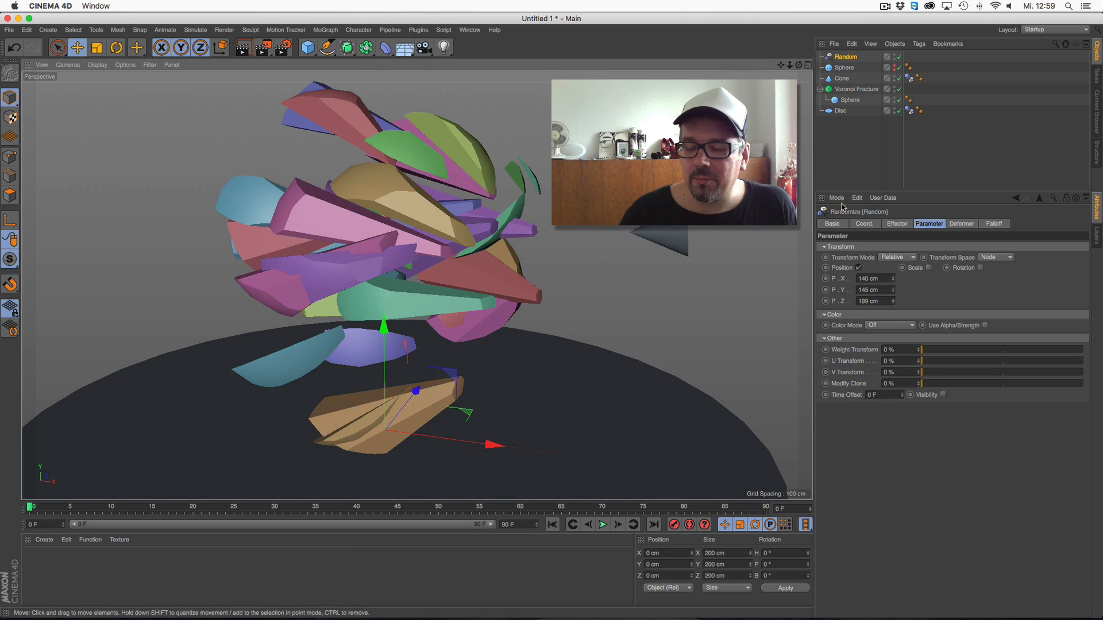
# Set the Random effector's strength to 0 % and disable it both in the scene and in the Voronoi Fracture's effector list
pyautogui.click(905, 224)
pyautogui.moveTo(1084, 251); pyautogui.dragTo(820, 220)
pyautogui.click(899, 56)
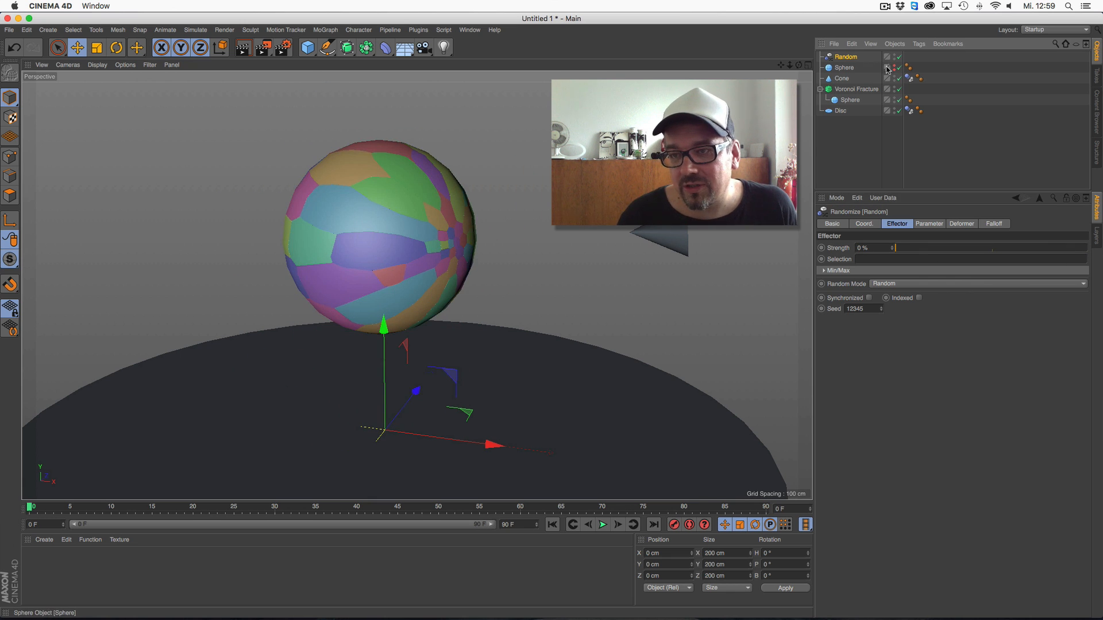
pyautogui.click(864, 89)
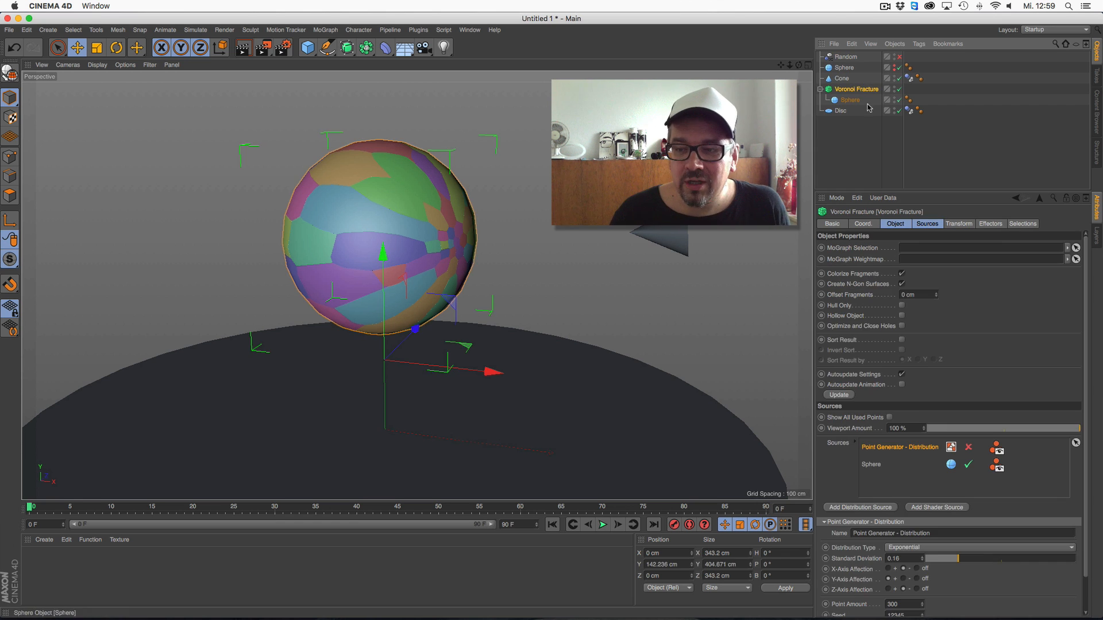
pyautogui.click(990, 224)
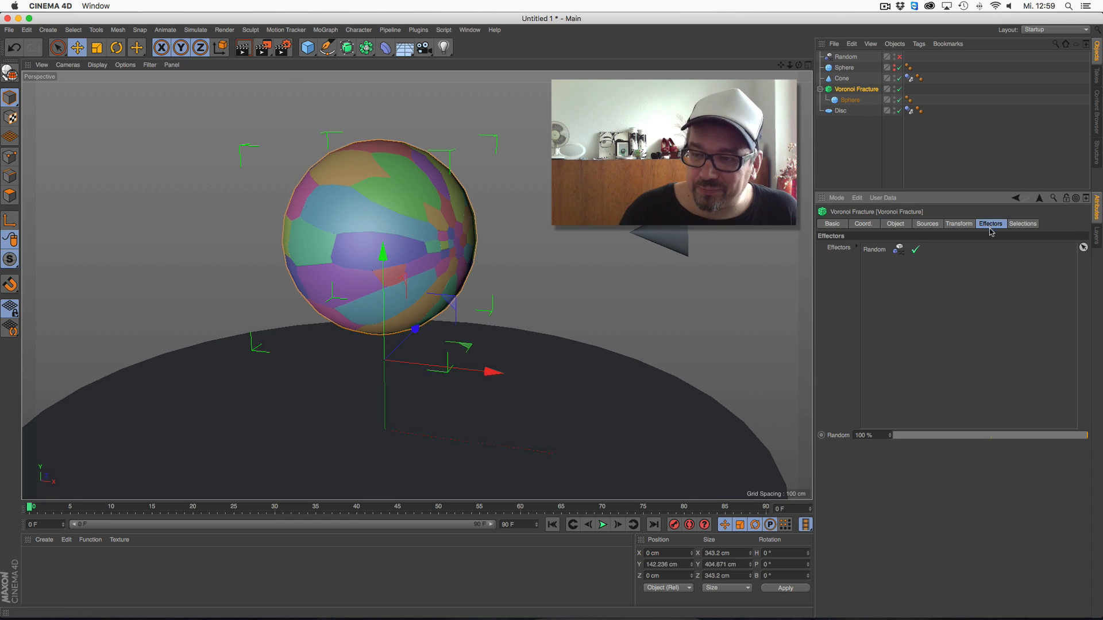
pyautogui.click(916, 251)
# Add a Push Apart effector to the Voronoi Fracture and place it directly above the fracture object in the hierarchy
pyautogui.click(325, 30)
pyautogui.moveTo(344, 45)
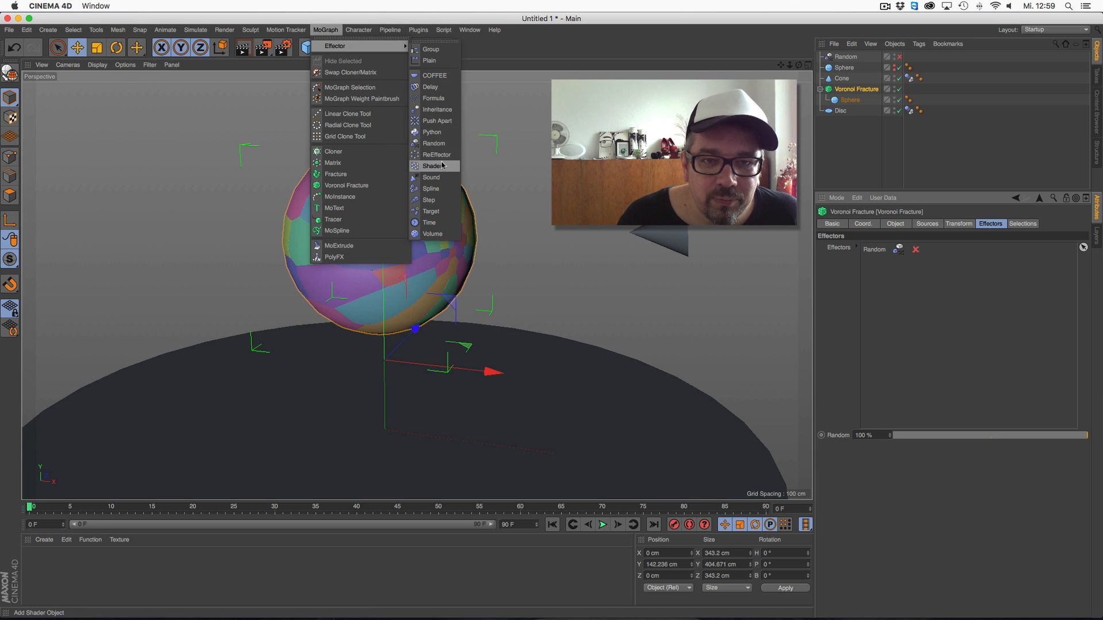
pyautogui.click(443, 124)
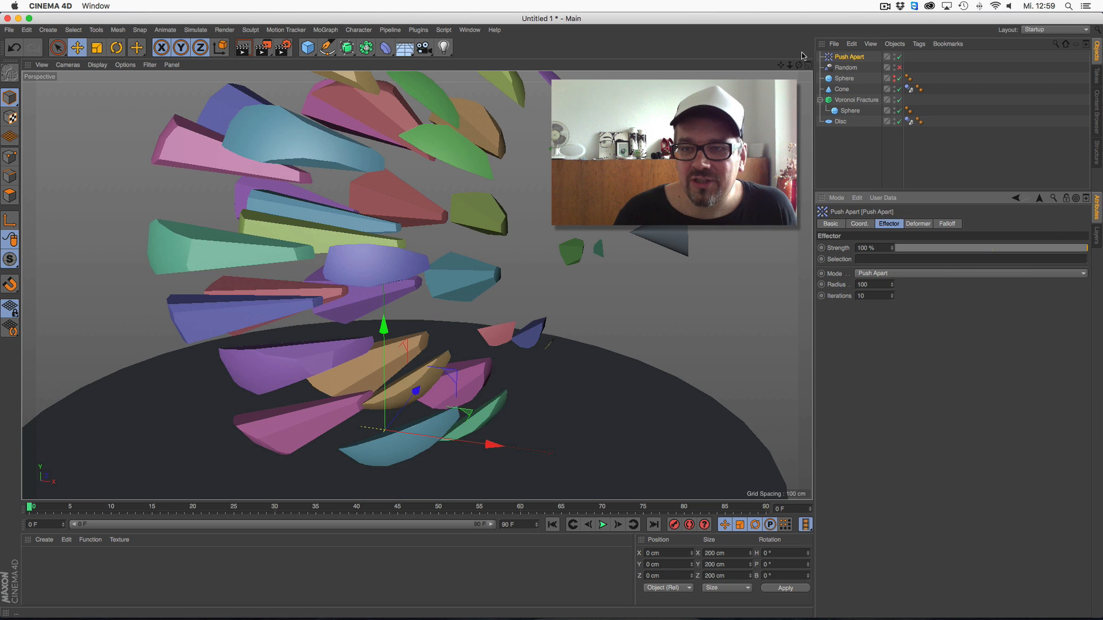
pyautogui.moveTo(790, 68)
pyautogui.mouseDown()
pyautogui.moveTo(716, 66)
pyautogui.moveTo(784, 64)
pyautogui.mouseUp()
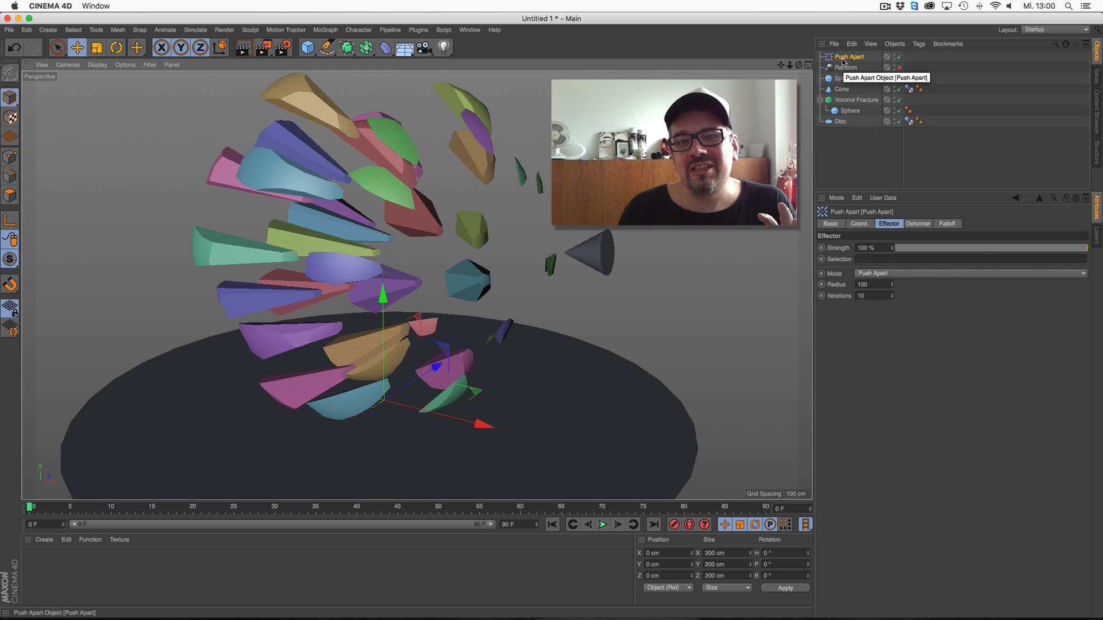
pyautogui.moveTo(839, 58); pyautogui.dragTo(846, 102)
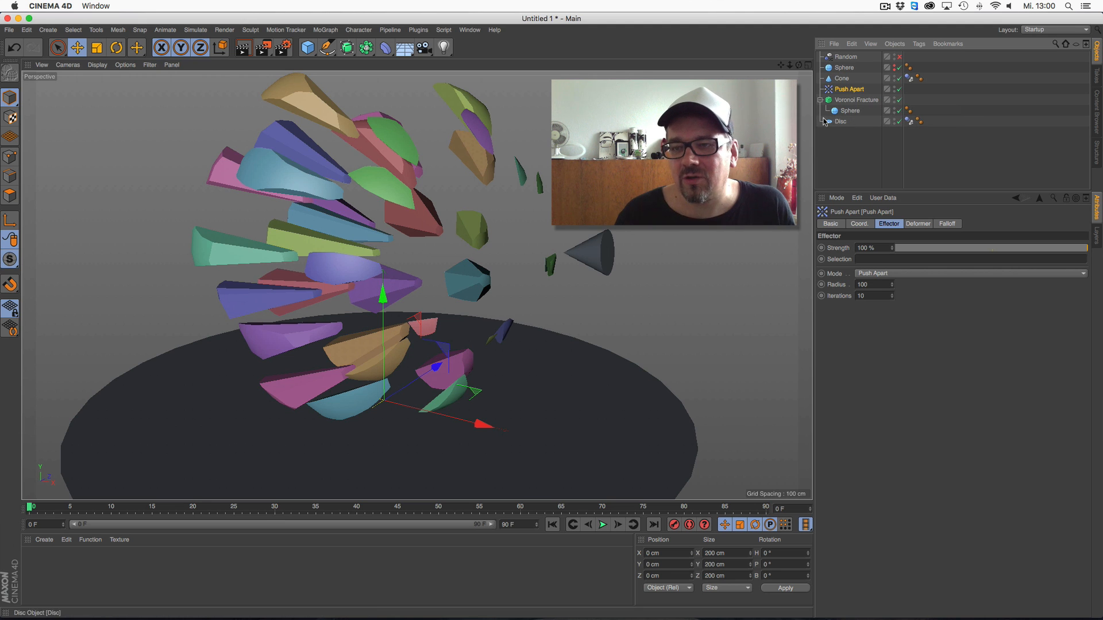
# Set the Push Apart effector's radius to 40
pyautogui.click(848, 100)
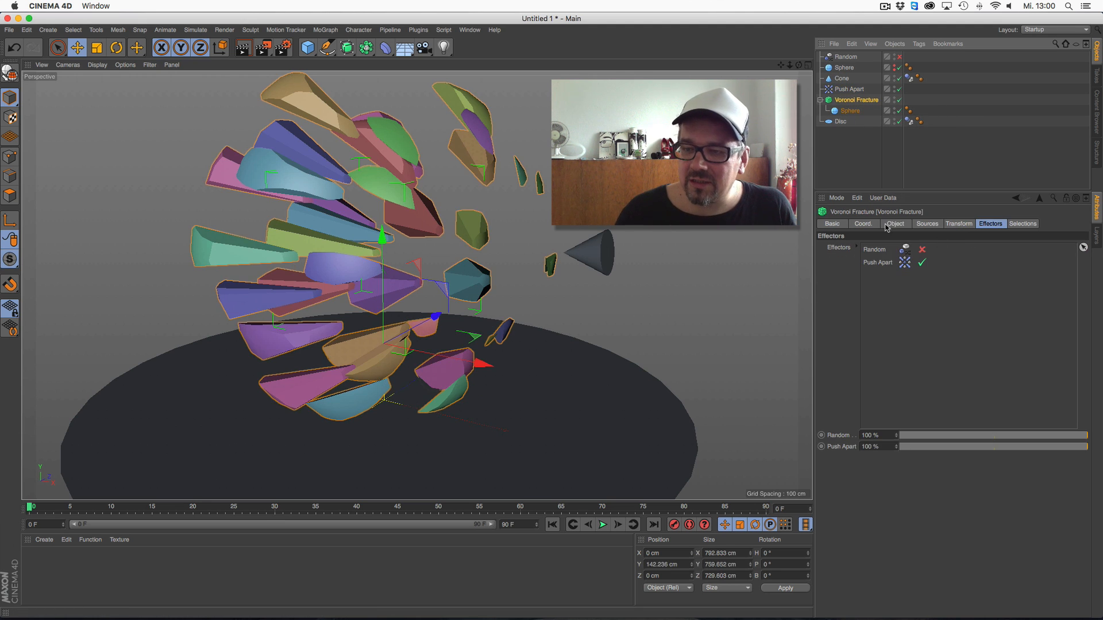
pyautogui.click(850, 90)
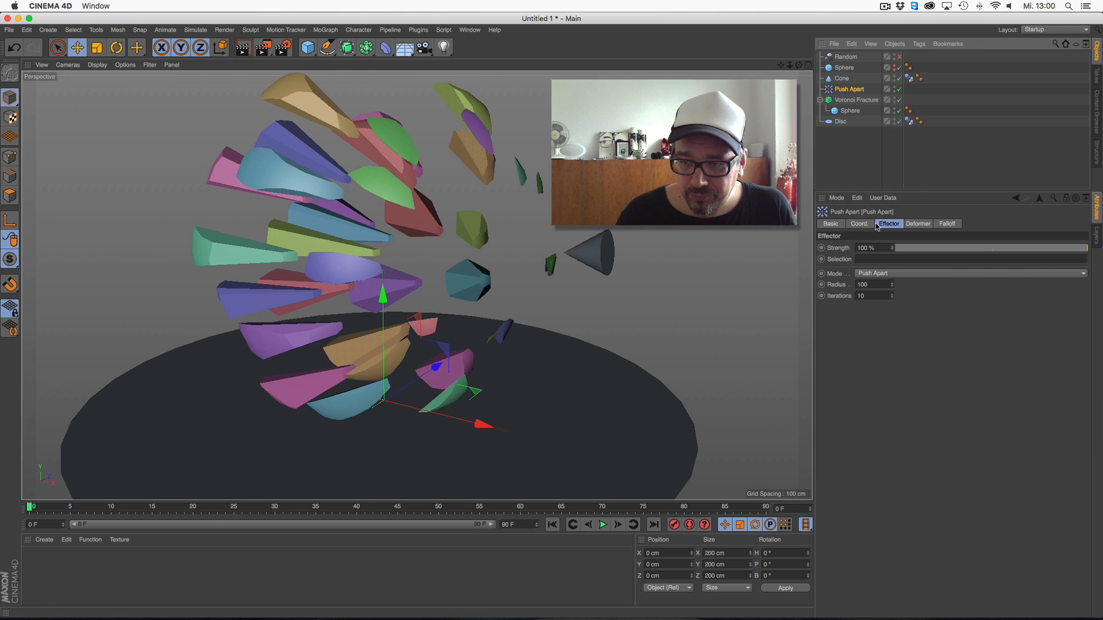
pyautogui.moveTo(893, 289); pyautogui.dragTo(882, 319)
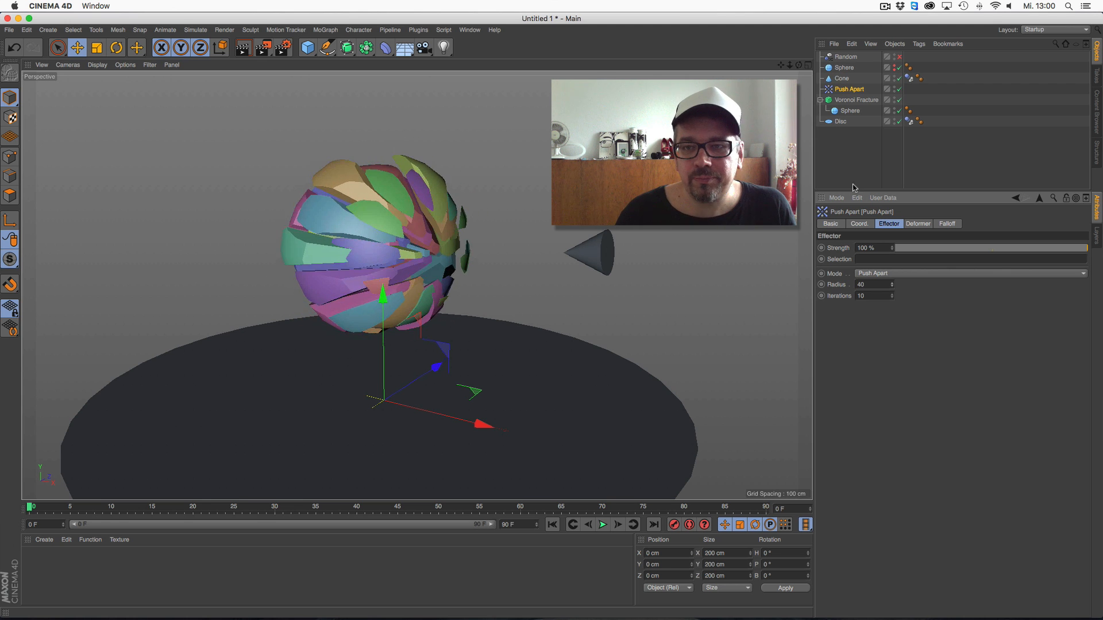
pyautogui.moveTo(798, 65); pyautogui.dragTo(812, 69)
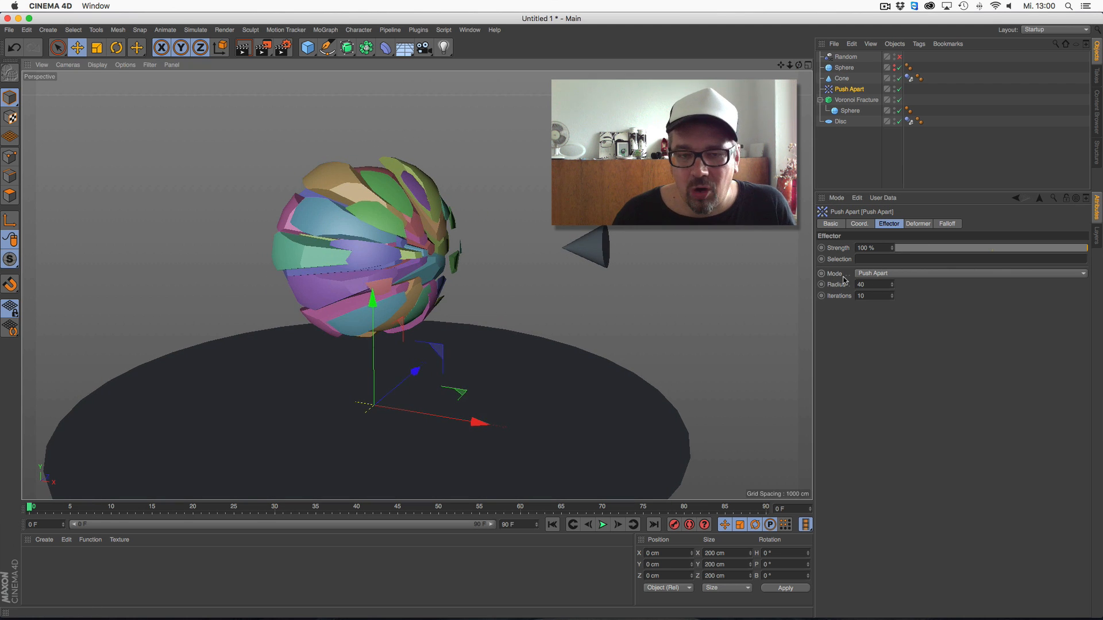
# Switch the Push Apart effector's mode to Scale Apart and set its radius to 0
pyautogui.click(883, 275)
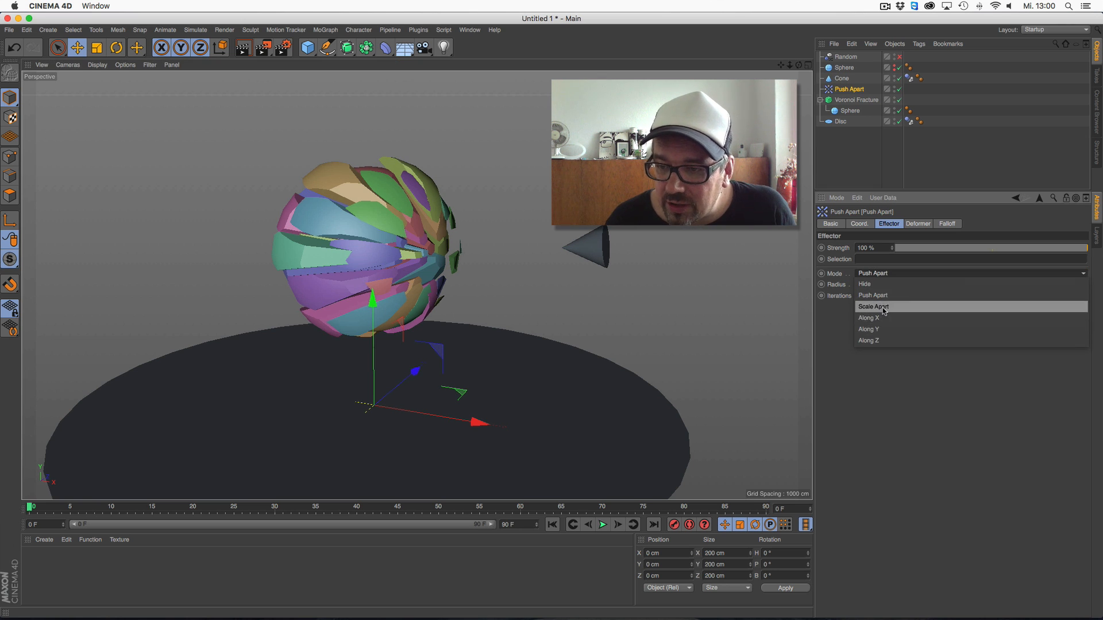
pyautogui.click(878, 307)
pyautogui.moveTo(893, 287); pyautogui.dragTo(896, 361)
pyautogui.moveTo(790, 66)
pyautogui.mouseDown()
pyautogui.moveTo(804, 68)
pyautogui.moveTo(791, 71)
pyautogui.mouseUp()
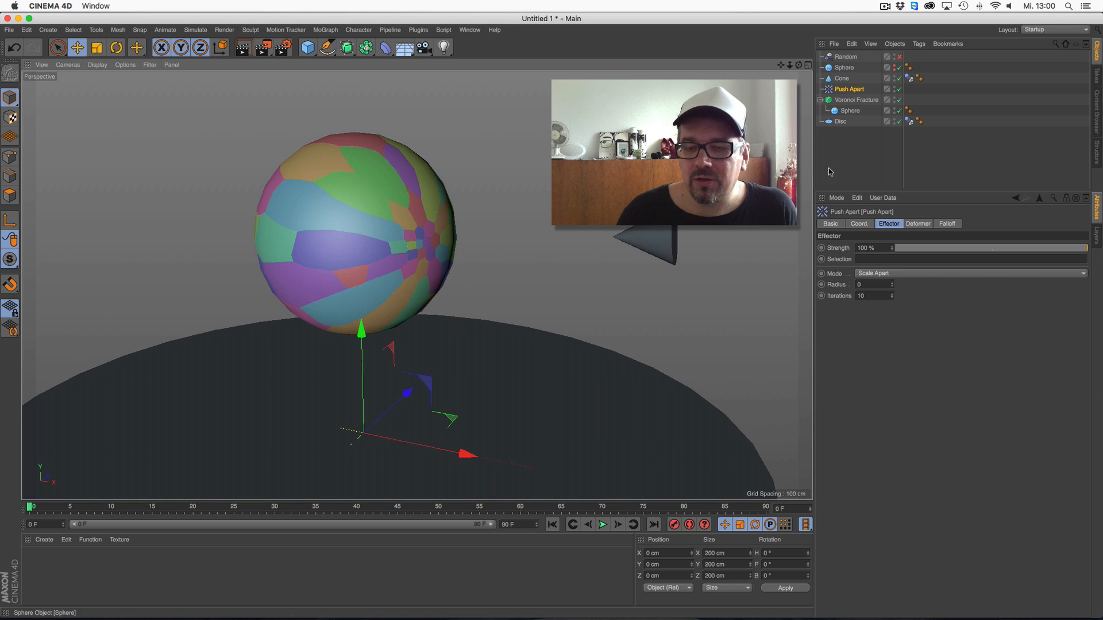
# Play the animation briefly and return to frame 0
pyautogui.click(602, 525)
pyautogui.click(602, 525)
pyautogui.click(552, 525)
# Add a Dynamics Body tag to the Voronoi Fracture and set its trigger to On Collision
pyautogui.rightClick(874, 102)
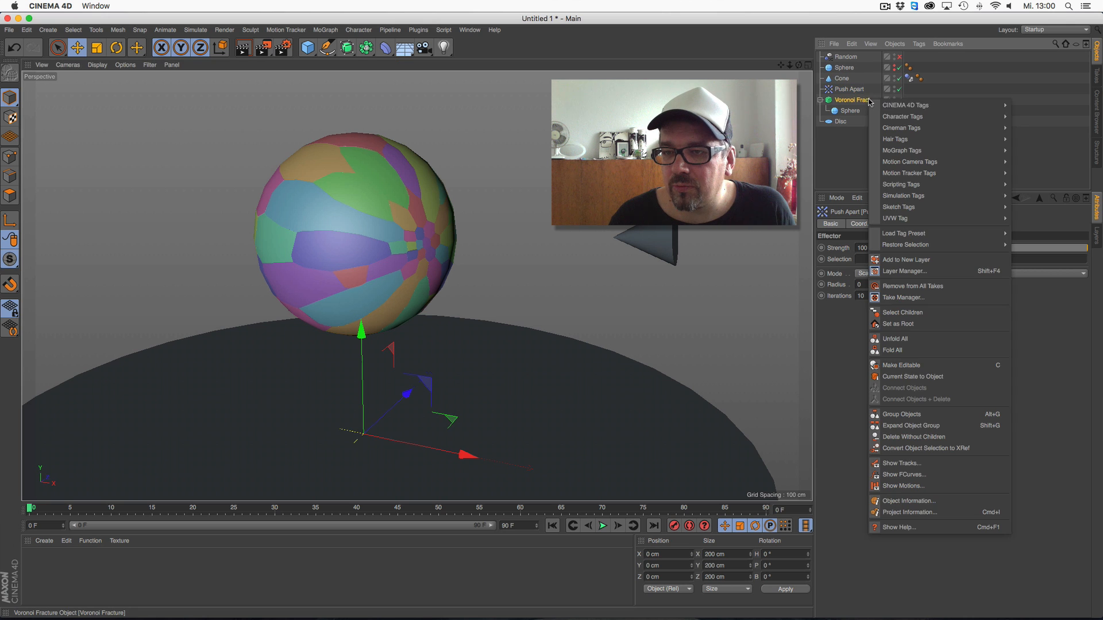
pyautogui.moveTo(927, 187)
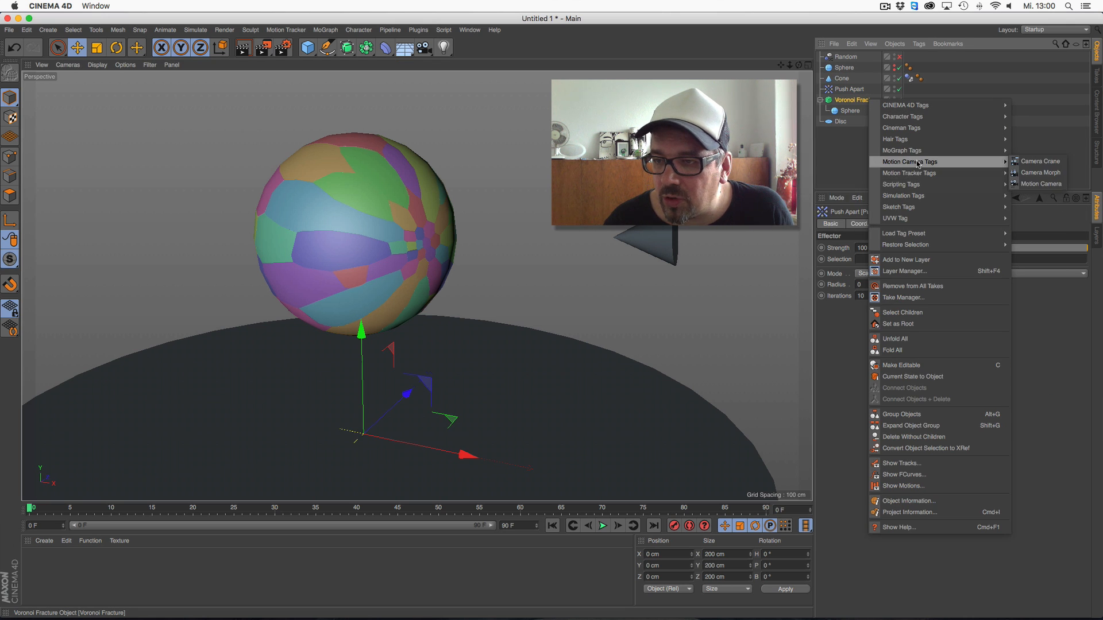
pyautogui.click(1037, 196)
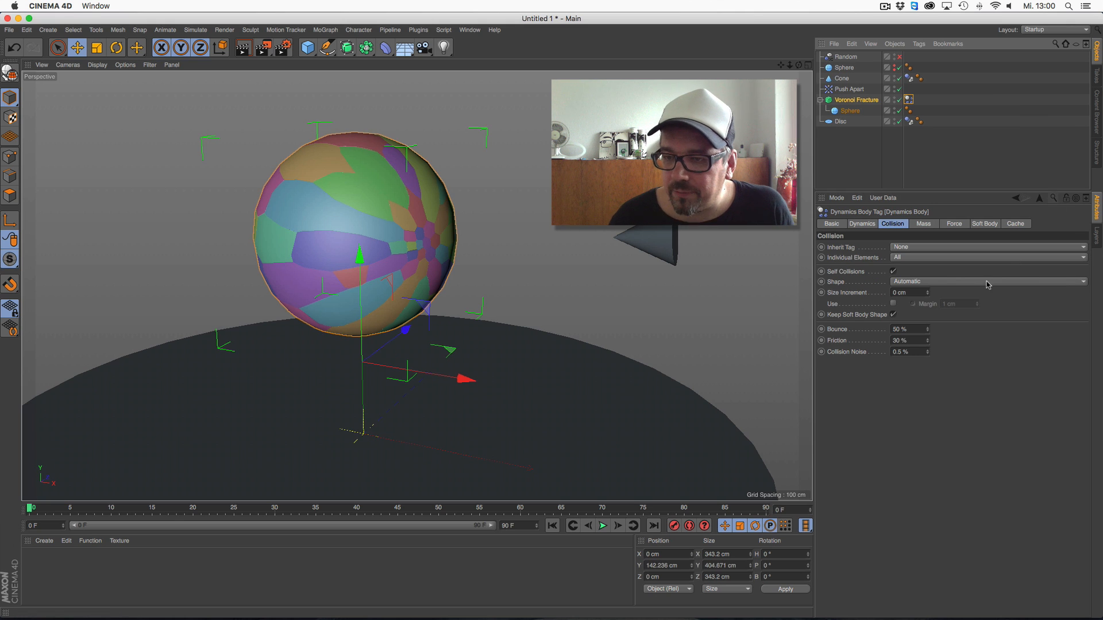
pyautogui.click(864, 224)
pyautogui.click(926, 294)
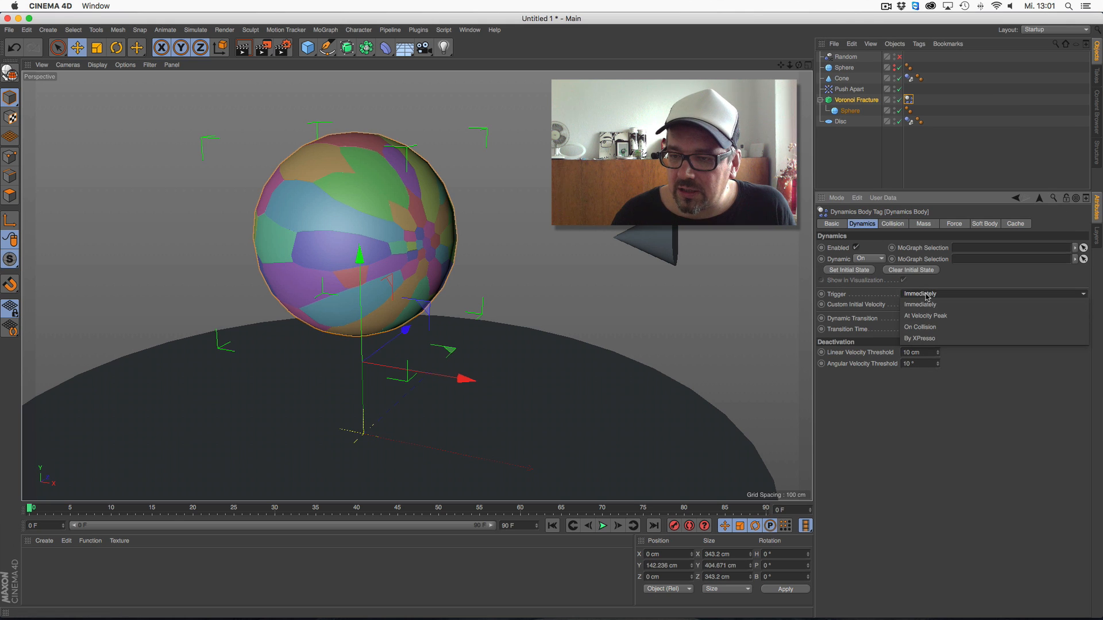
pyautogui.click(920, 327)
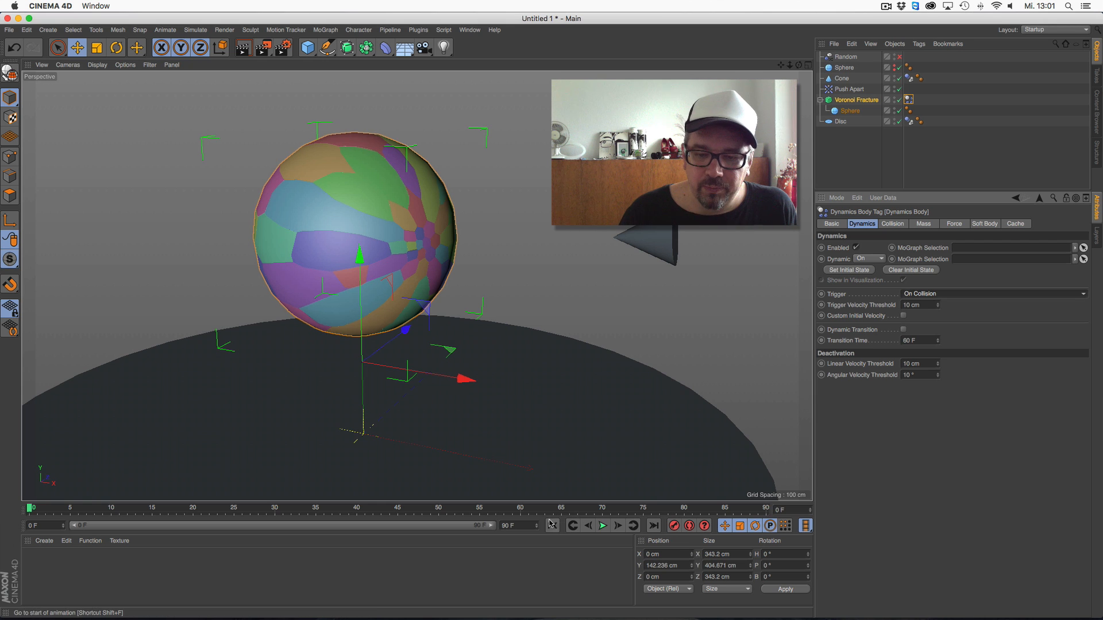
# Raise the Push Apart effector's radius to about 55, play the collision simulation and return to frame 0
pyautogui.click(853, 89)
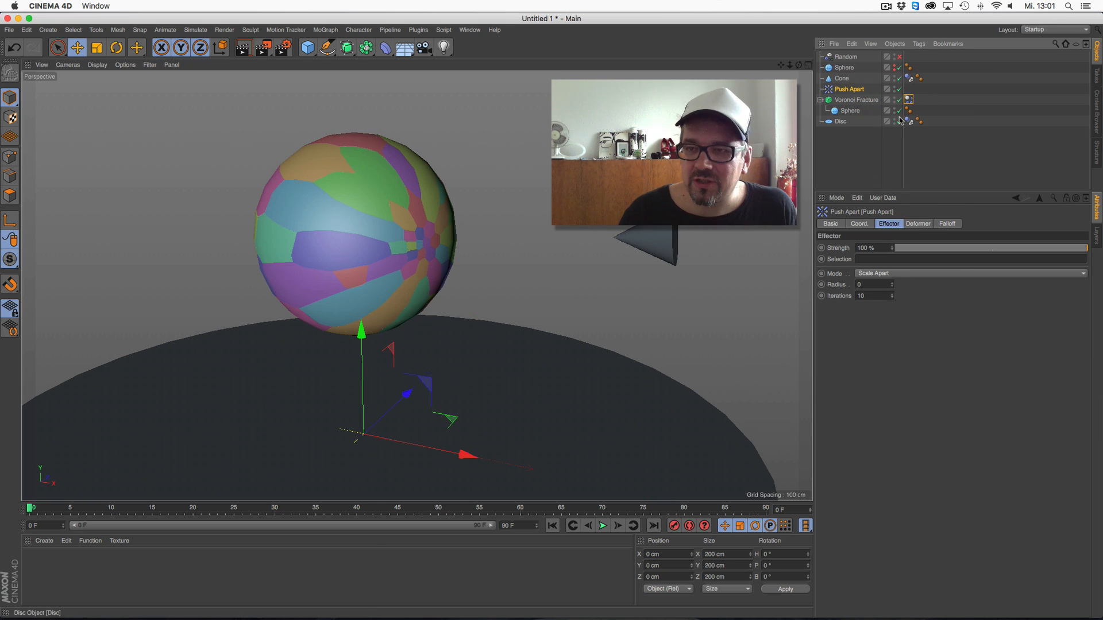
pyautogui.moveTo(893, 286); pyautogui.dragTo(899, 257)
pyautogui.click(603, 526)
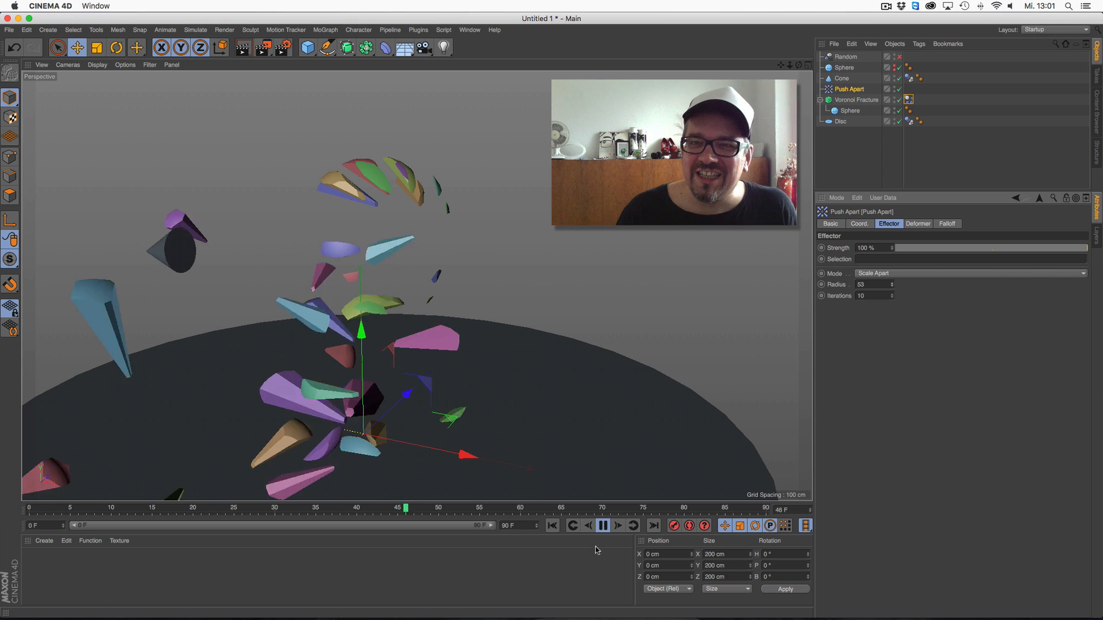
pyautogui.click(603, 527)
pyautogui.click(553, 526)
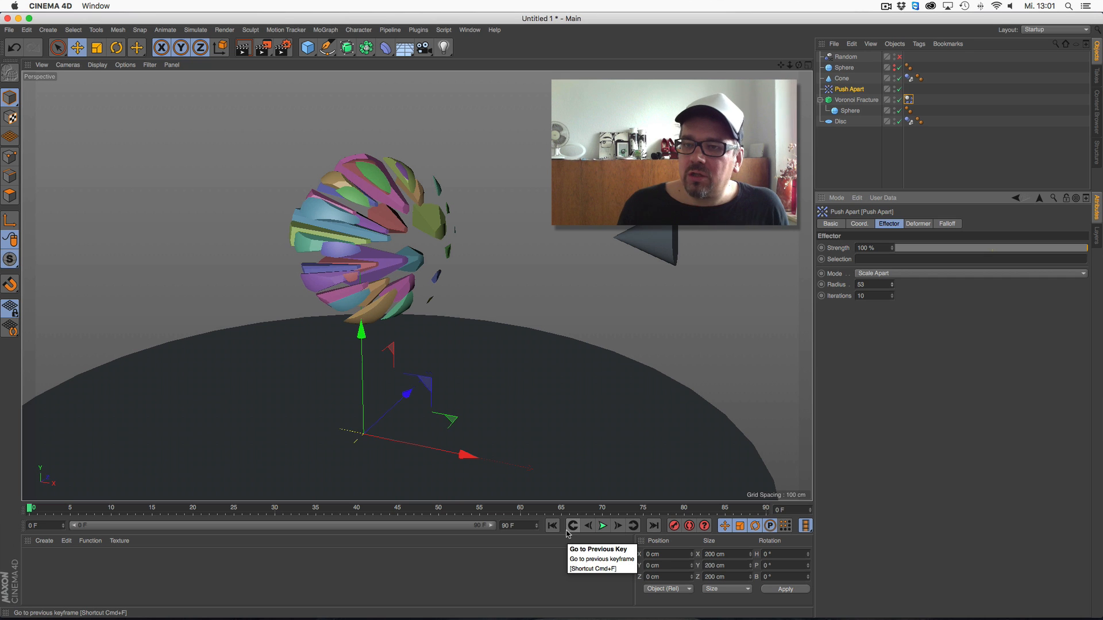
# Disable the Push Apart effector on the Voronoi Fracture and delete its Sphere and Point Generator - Distribution sources
pyautogui.click(856, 100)
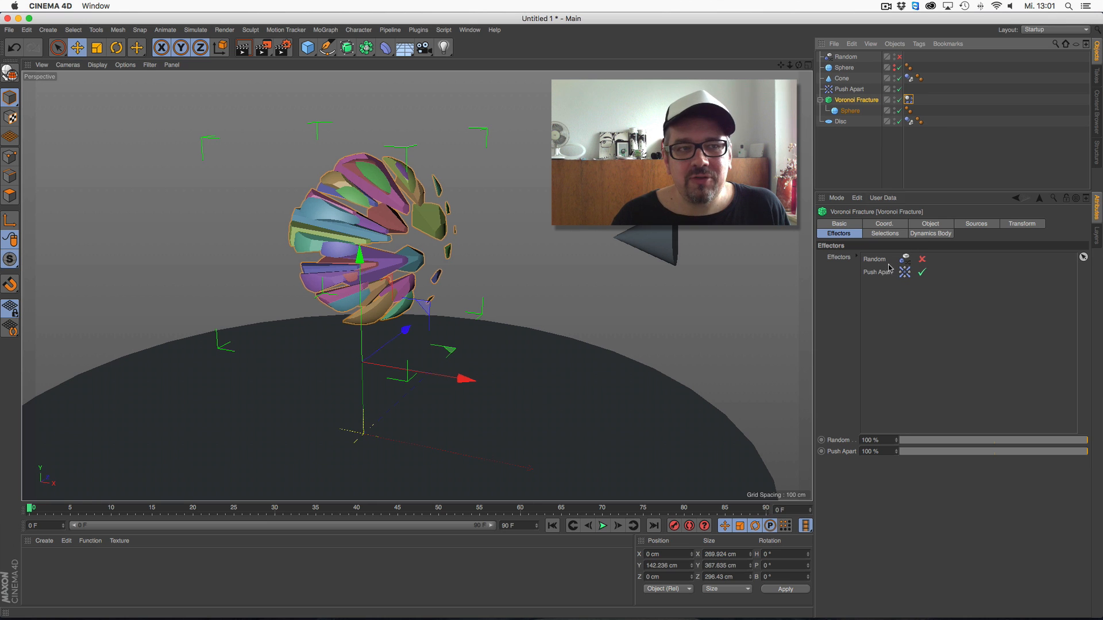
pyautogui.click(921, 273)
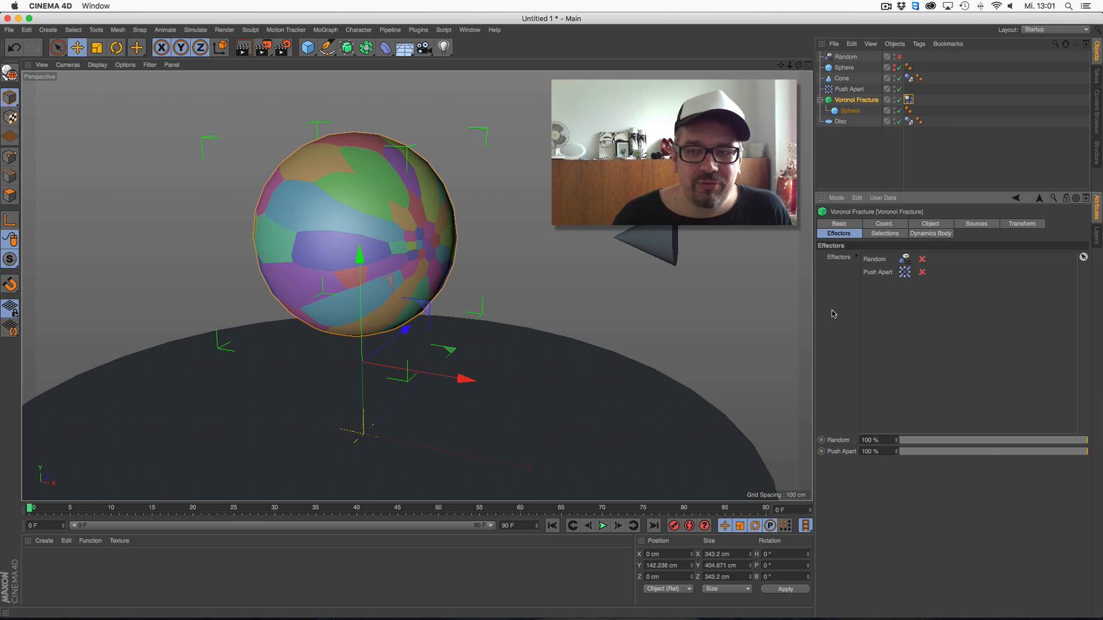
pyautogui.click(933, 225)
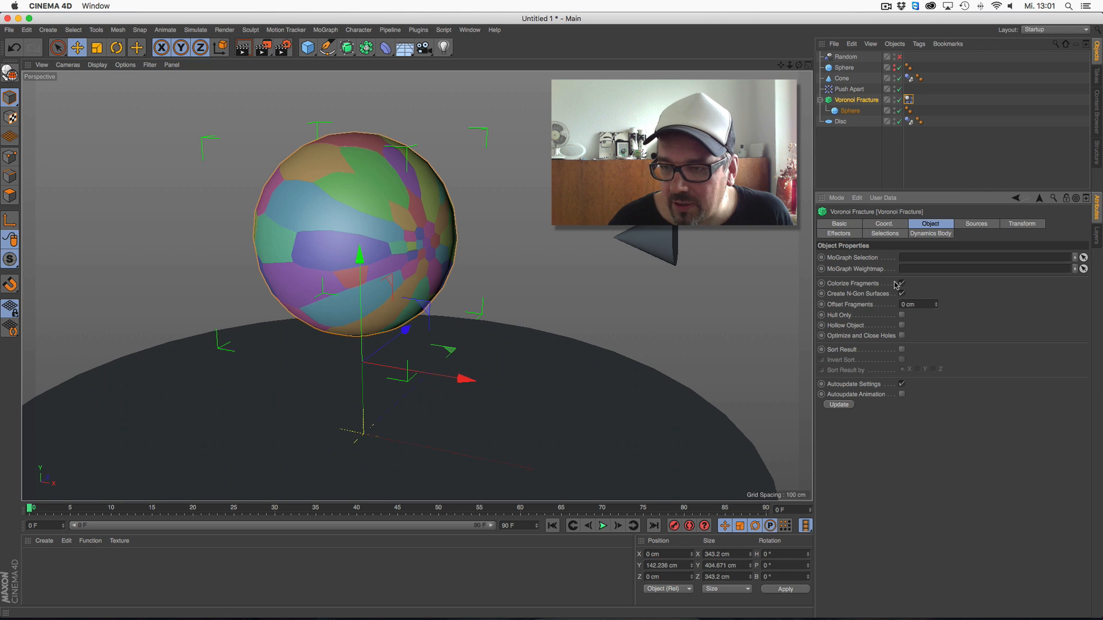
pyautogui.click(971, 224)
pyautogui.click(969, 304)
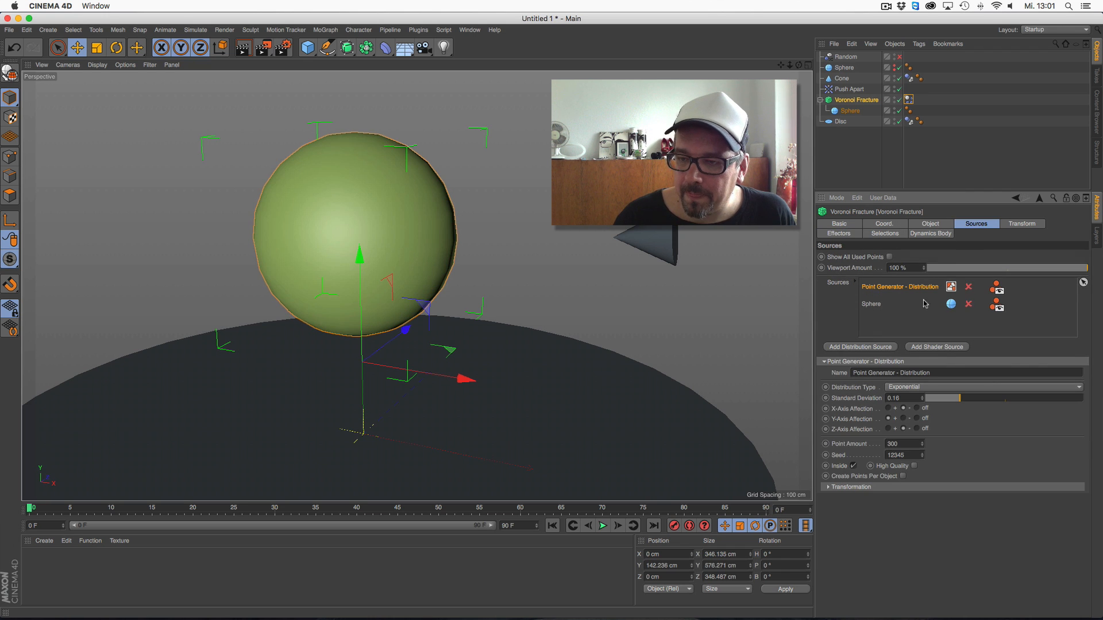
pyautogui.click(879, 304)
pyautogui.press('Delete')
pyautogui.click(894, 290)
pyautogui.press('Delete')
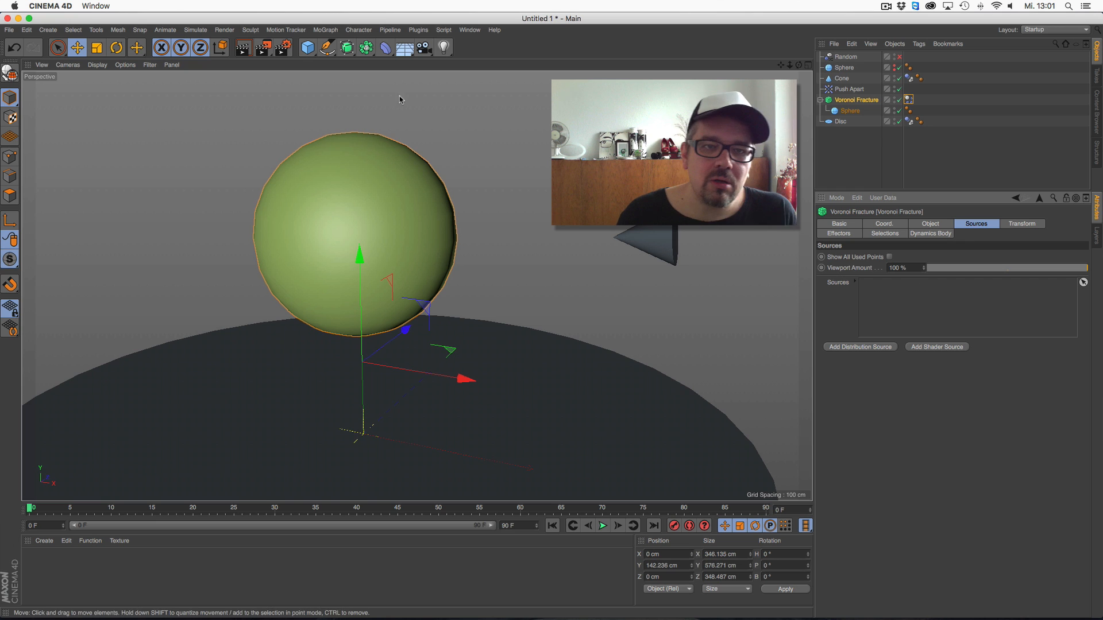
# Draw a nearly vertical Bezier spline with the Pen tool between the sphere and the cone
pyautogui.click(331, 48)
pyautogui.click(367, 62)
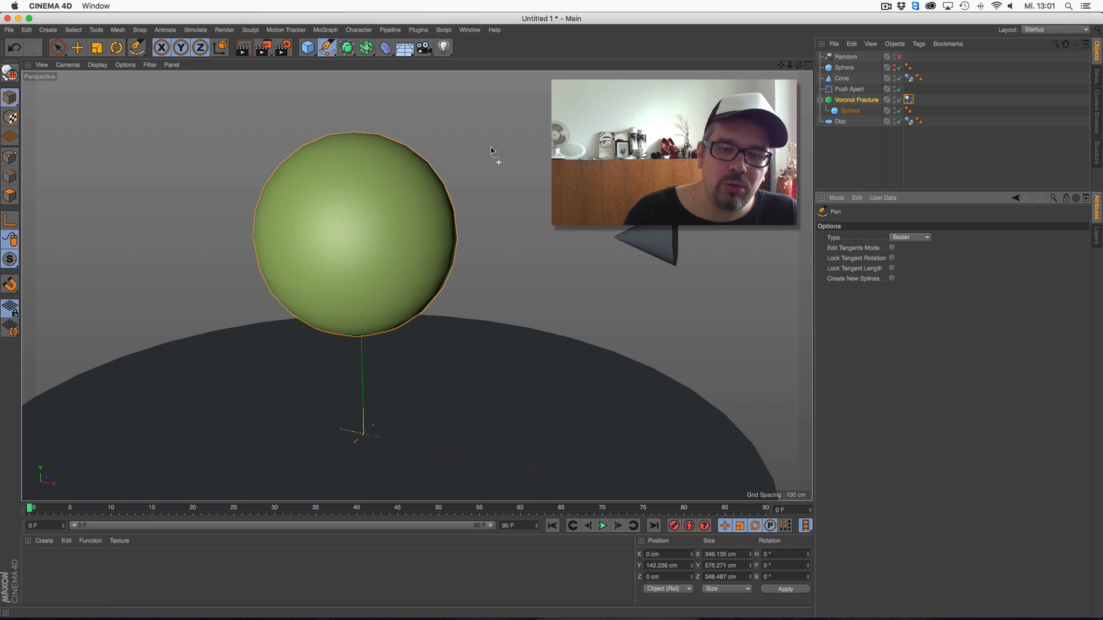
pyautogui.click(497, 410)
pyautogui.click(523, 300)
pyautogui.click(517, 80)
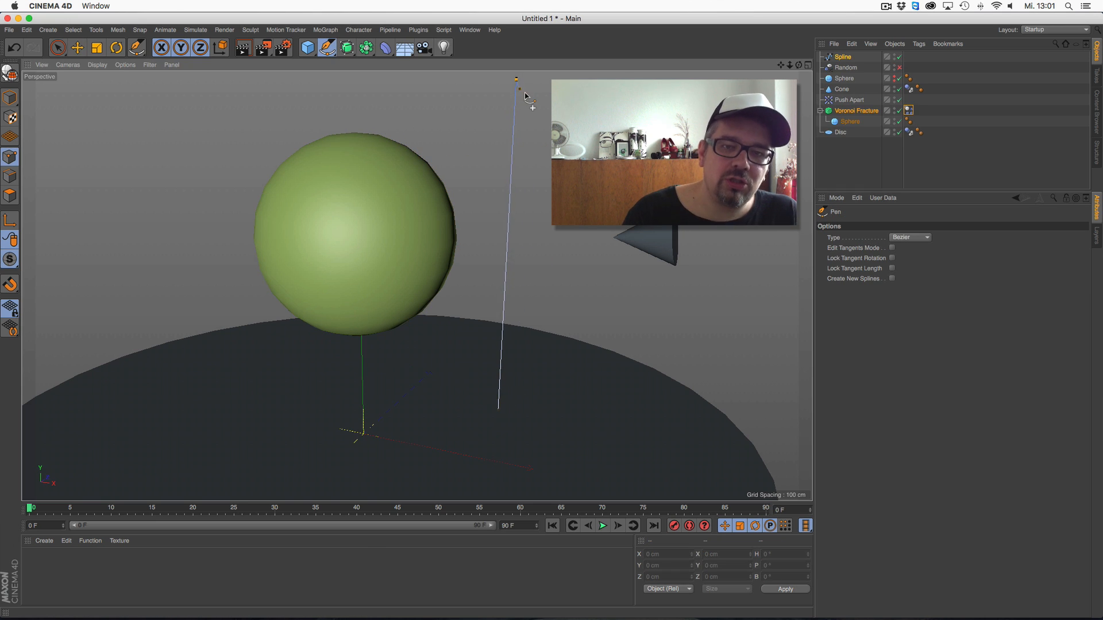
# Add the drawn spline as a source of the Voronoi Fracture and select it to show its point settings
pyautogui.click(856, 110)
pyautogui.moveTo(842, 56); pyautogui.dragTo(883, 294)
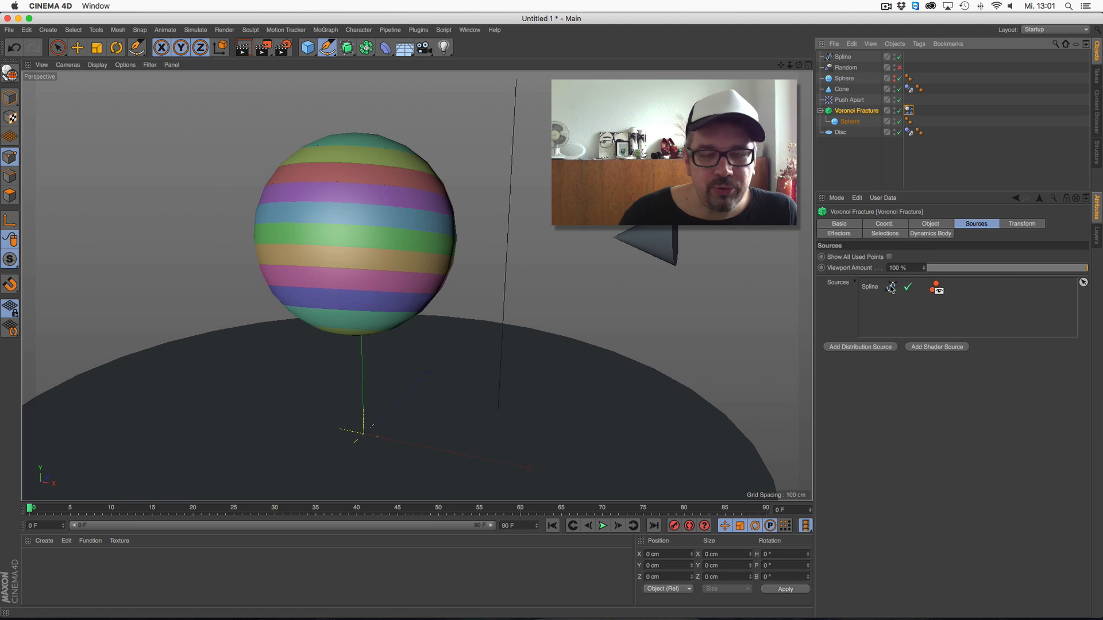
pyautogui.click(877, 290)
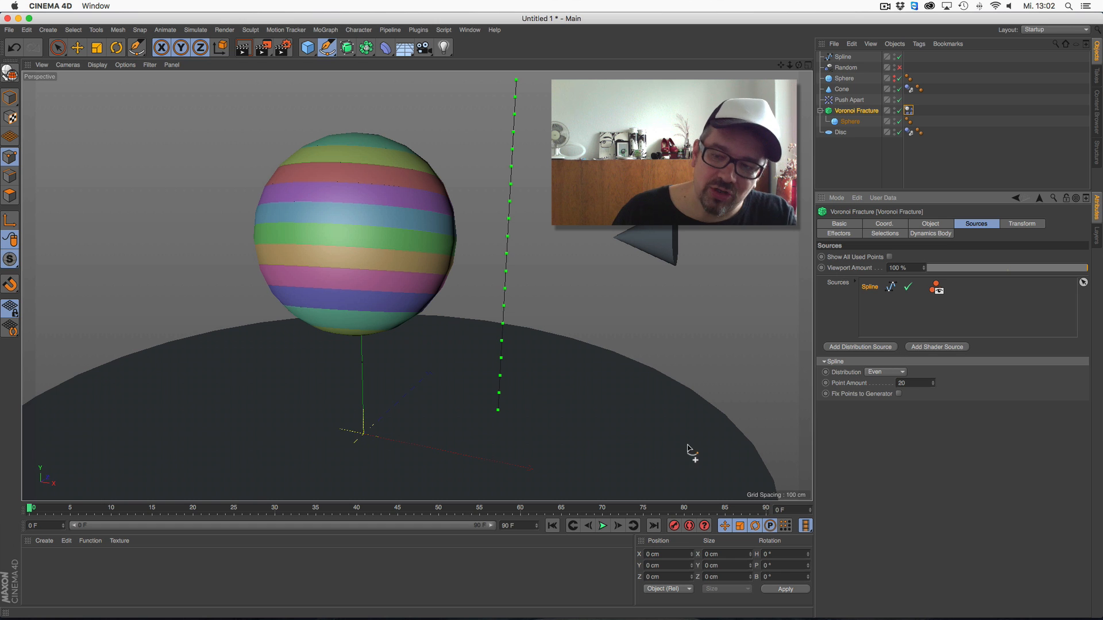
pyautogui.moveTo(931, 384); pyautogui.dragTo(934, 389)
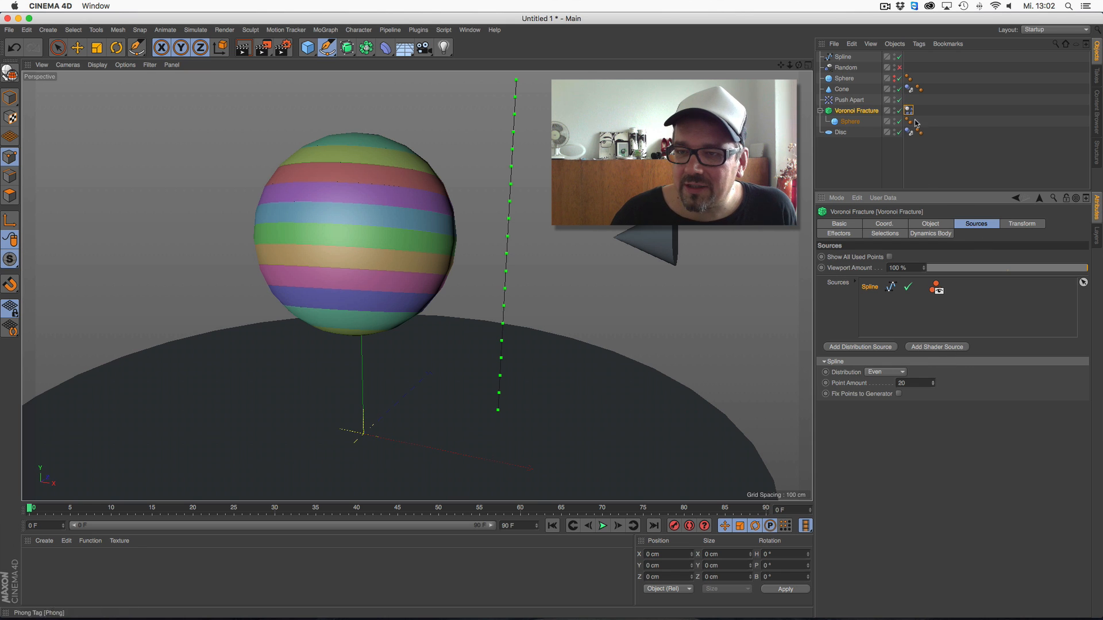
# Re-enable the Push Apart effector on the Voronoi Fracture and lower its radius to 12
pyautogui.click(1021, 224)
pyautogui.click(991, 225)
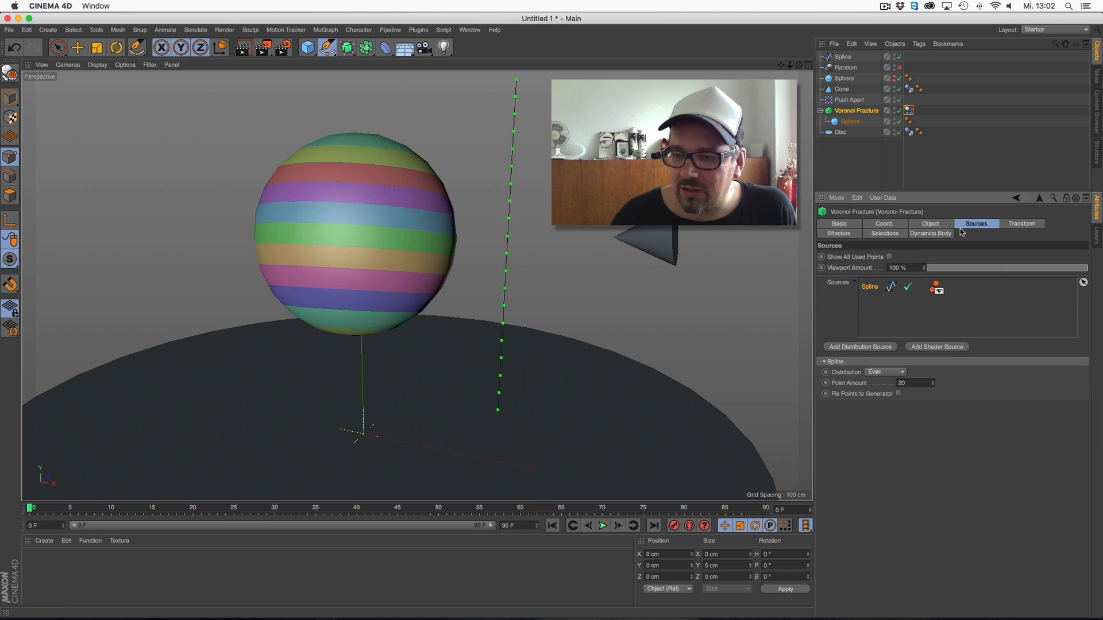
pyautogui.click(852, 234)
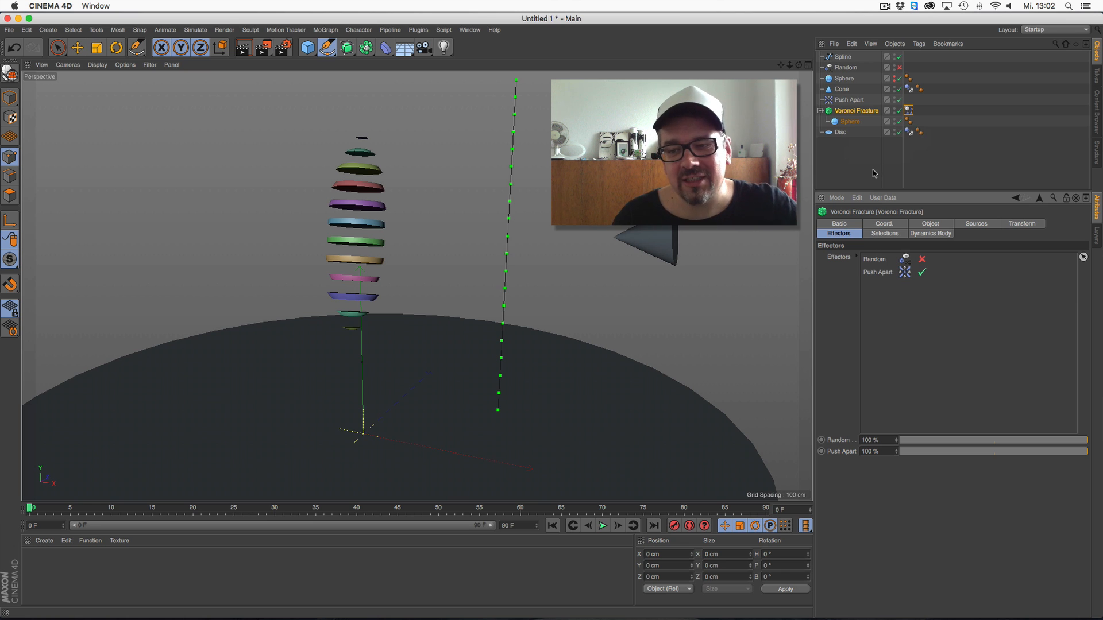
pyautogui.click(850, 100)
pyautogui.moveTo(893, 287); pyautogui.dragTo(895, 310)
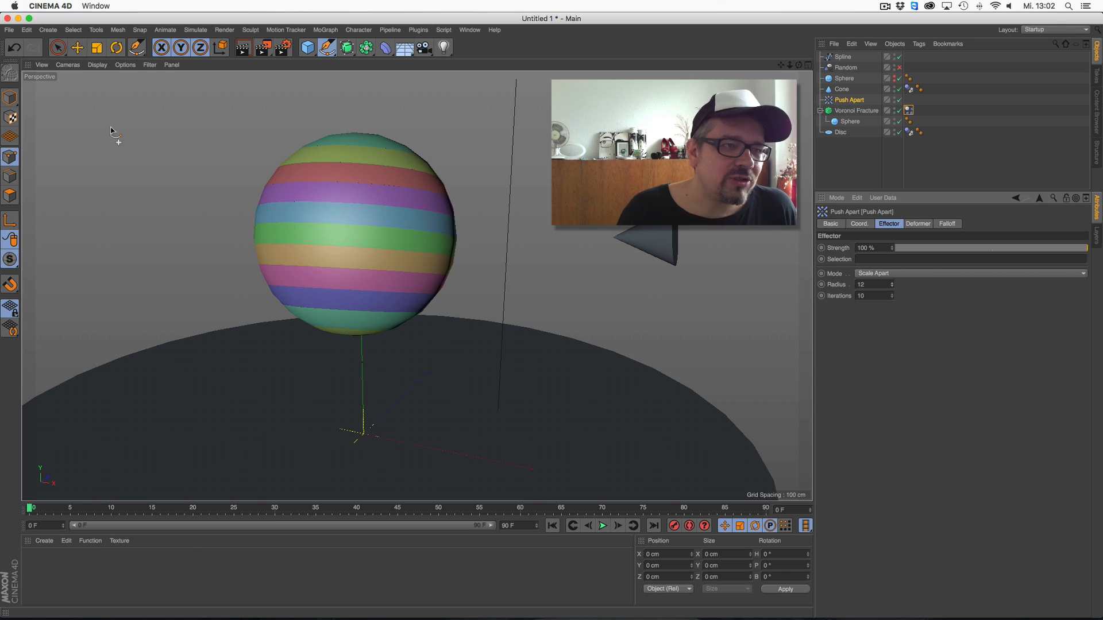
# Open the project Child_with_goose.c4d from the prepared folder inside 3D scann
pyautogui.click(8, 29)
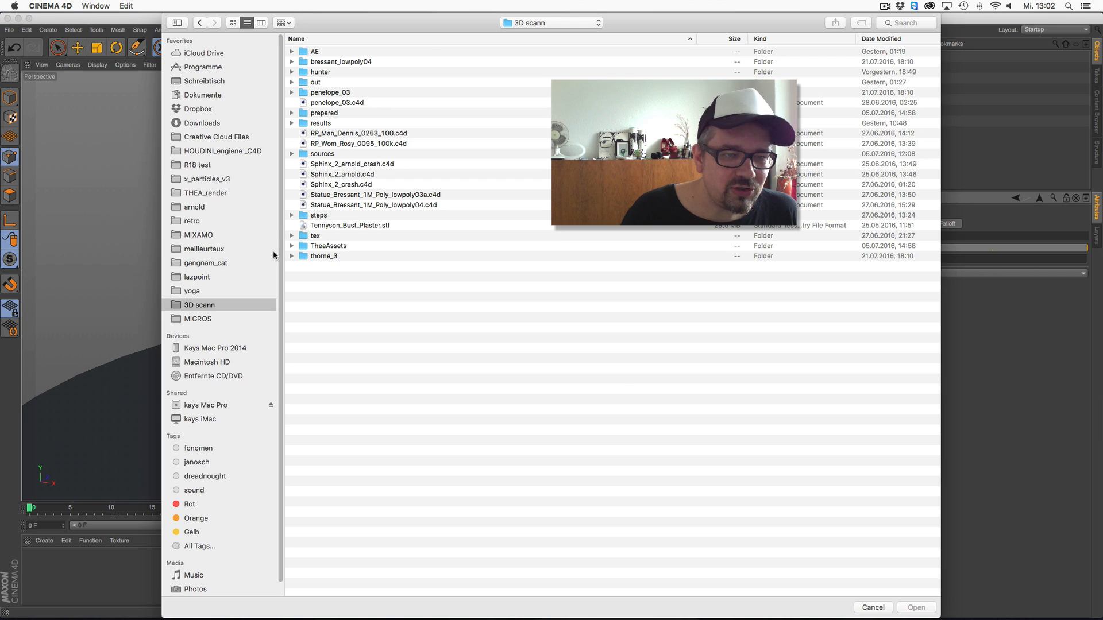
pyautogui.click(204, 293)
pyautogui.click(206, 306)
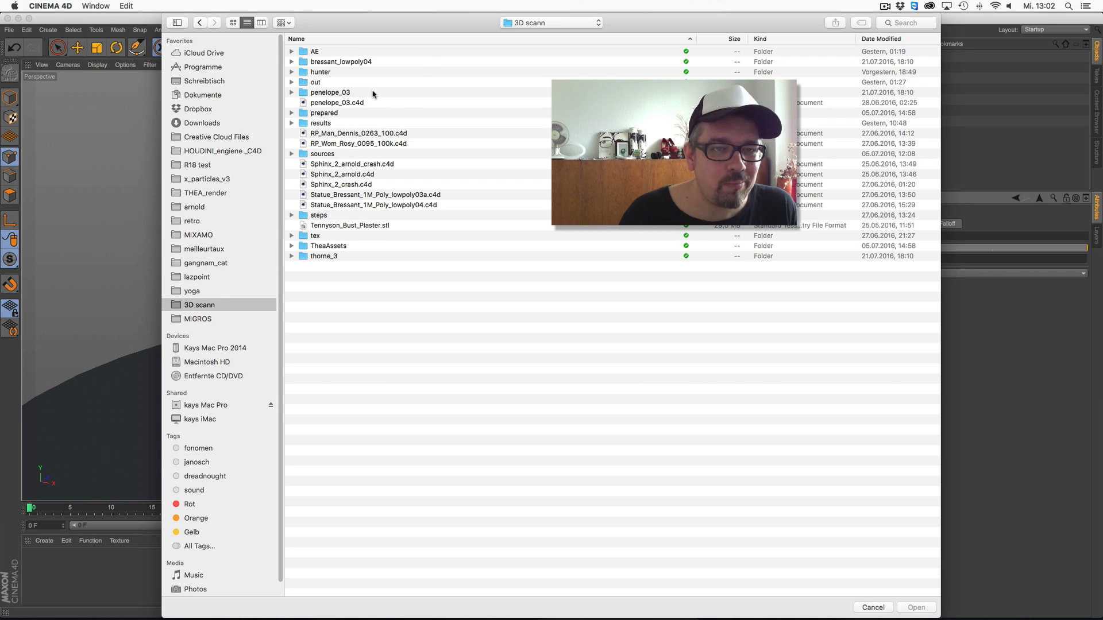
pyautogui.doubleClick(353, 154)
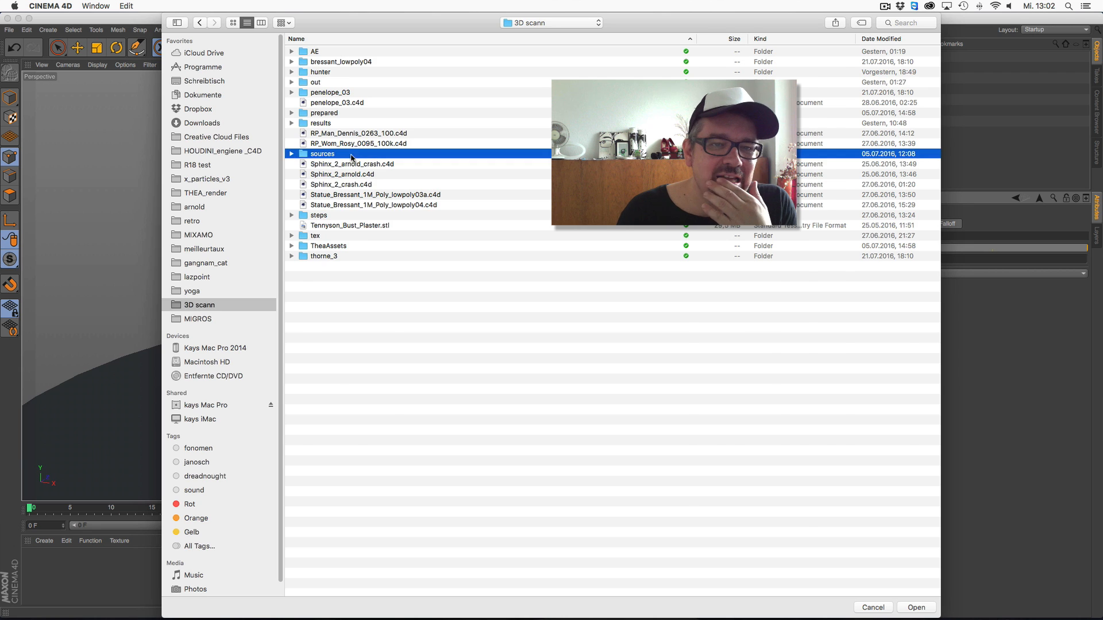
pyautogui.click(200, 22)
pyautogui.doubleClick(384, 114)
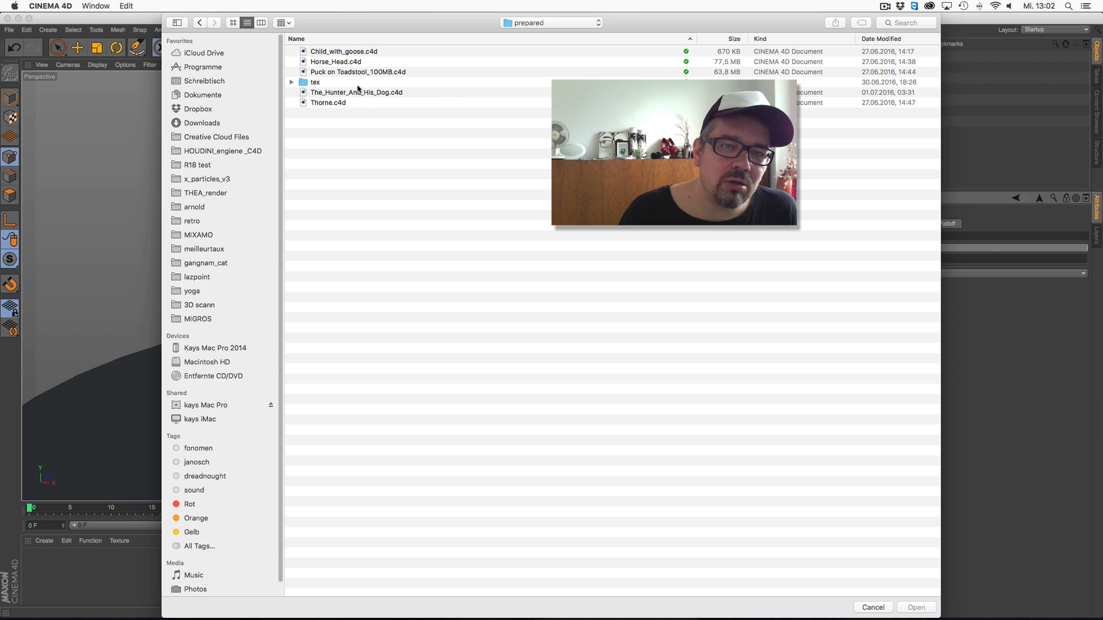
pyautogui.doubleClick(356, 51)
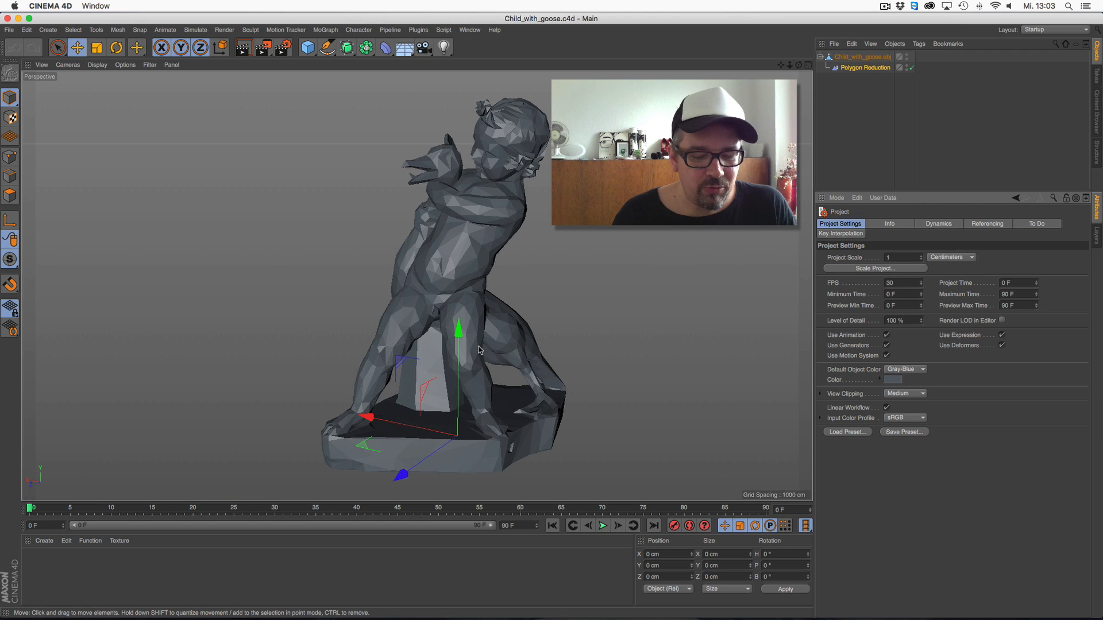
# Switch off the Polygon Reduction on the Child_with_goose.obj statue and delete it
pyautogui.click(910, 68)
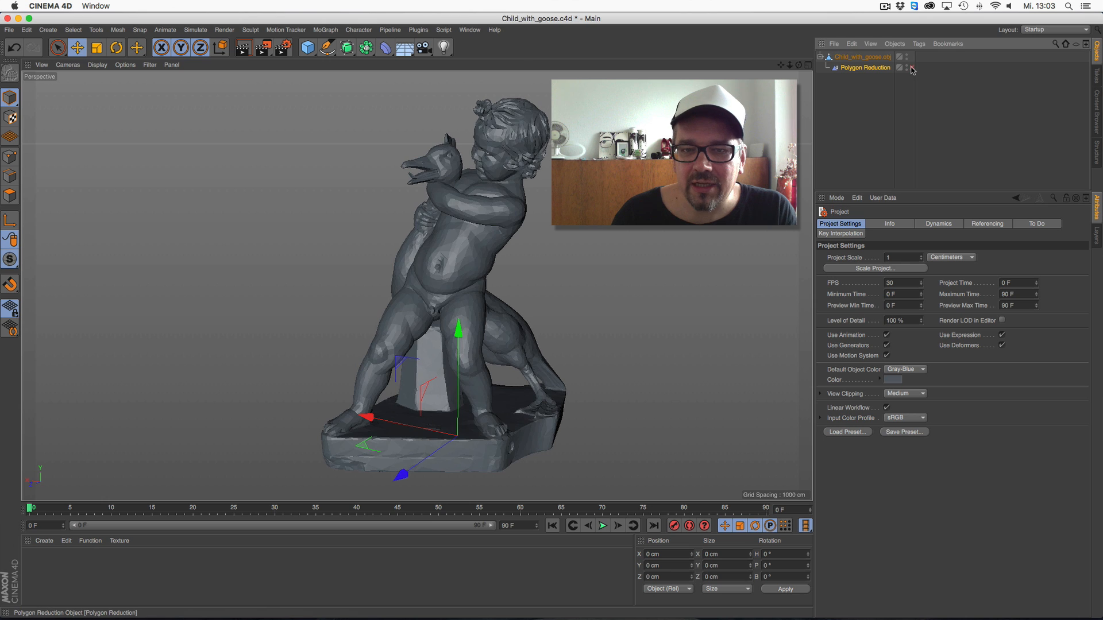
pyautogui.moveTo(471, 265)
pyautogui.keyDown('alt'); pyautogui.mouseDown()
pyautogui.moveTo(569, 276)
pyautogui.moveTo(455, 271)
pyautogui.mouseUp(); pyautogui.keyUp('alt')
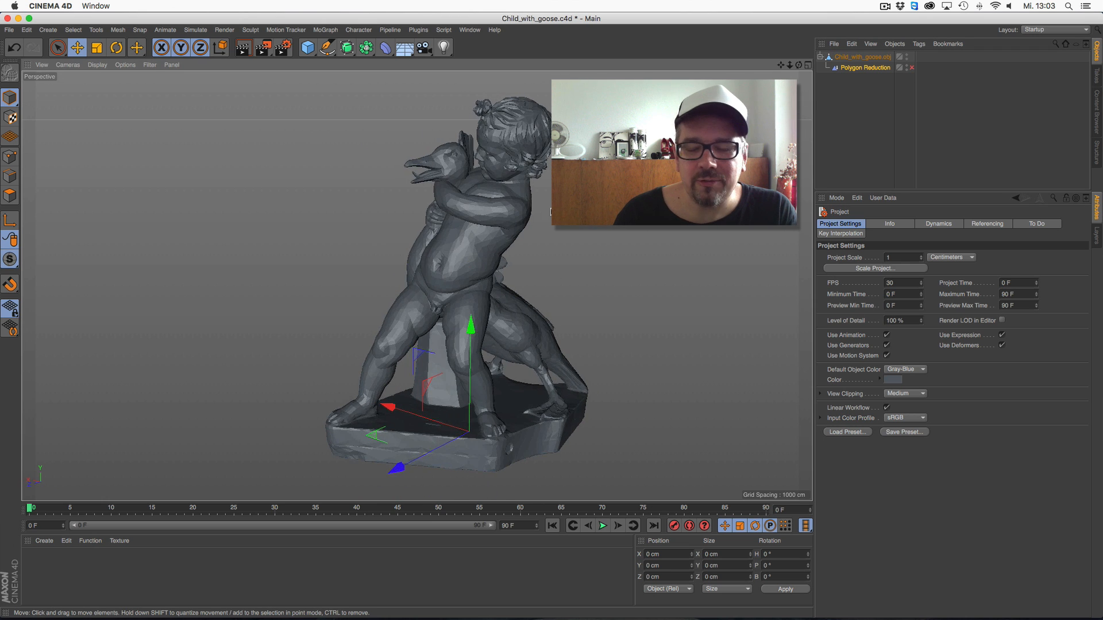
pyautogui.click(884, 68)
pyautogui.press('Delete')
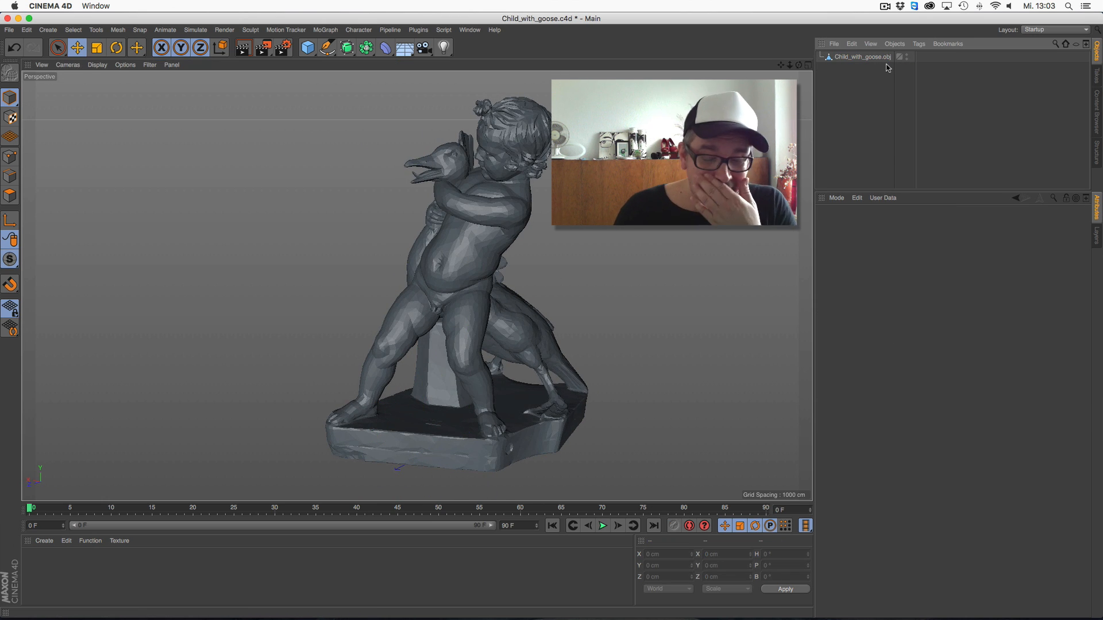
# Create a Voronoi Fracture object and make the Child_with_goose.obj mesh its child
pyautogui.moveTo(439, 260)
pyautogui.keyDown('alt'); pyautogui.mouseDown()
pyautogui.moveTo(392, 278)
pyautogui.moveTo(536, 270)
pyautogui.moveTo(444, 271)
pyautogui.moveTo(426, 256)
pyautogui.mouseUp(); pyautogui.keyUp('alt')
pyautogui.keyDown('alt'); pyautogui.moveTo(411, 286); pyautogui.dragTo(418, 272, button='middle'); pyautogui.keyUp('alt')
pyautogui.keyDown('alt'); pyautogui.moveTo(428, 261); pyautogui.dragTo(418, 251); pyautogui.keyUp('alt')
pyautogui.click(879, 57)
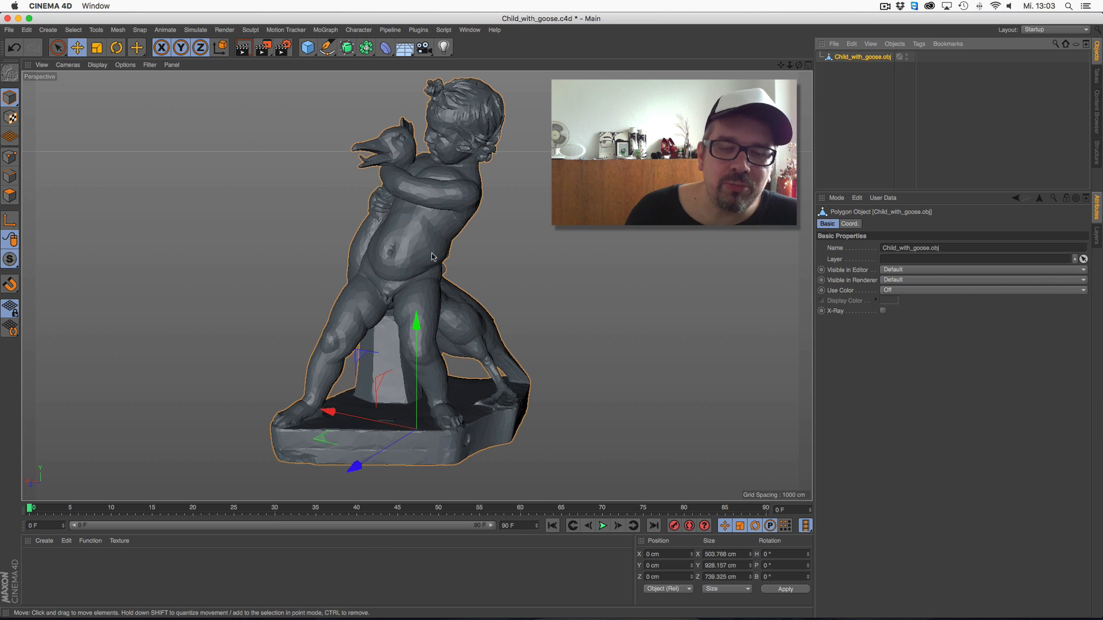
pyautogui.keyDown('alt'); pyautogui.moveTo(413, 254); pyautogui.dragTo(424, 228); pyautogui.keyUp('alt')
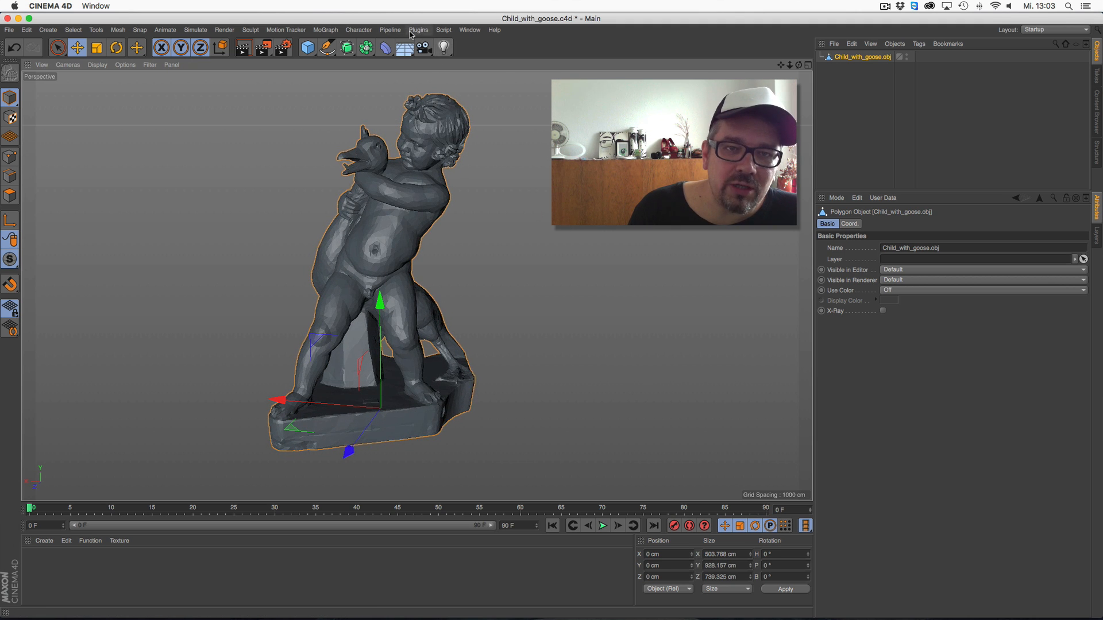
pyautogui.click(373, 33)
pyautogui.moveTo(326, 30)
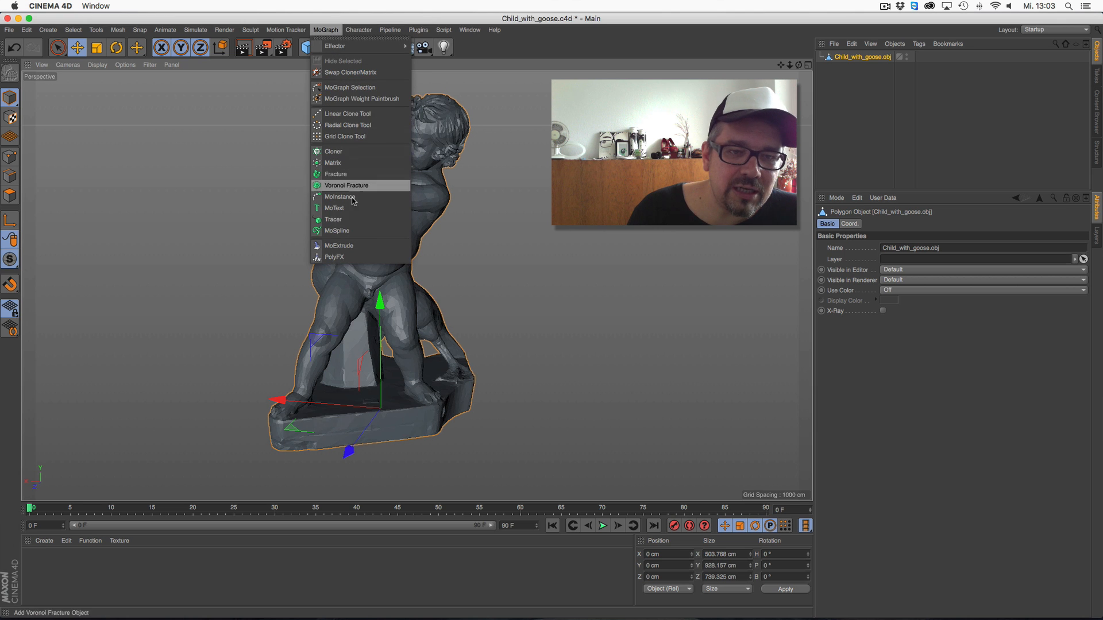
pyautogui.click(351, 189)
pyautogui.moveTo(856, 67); pyautogui.dragTo(853, 57)
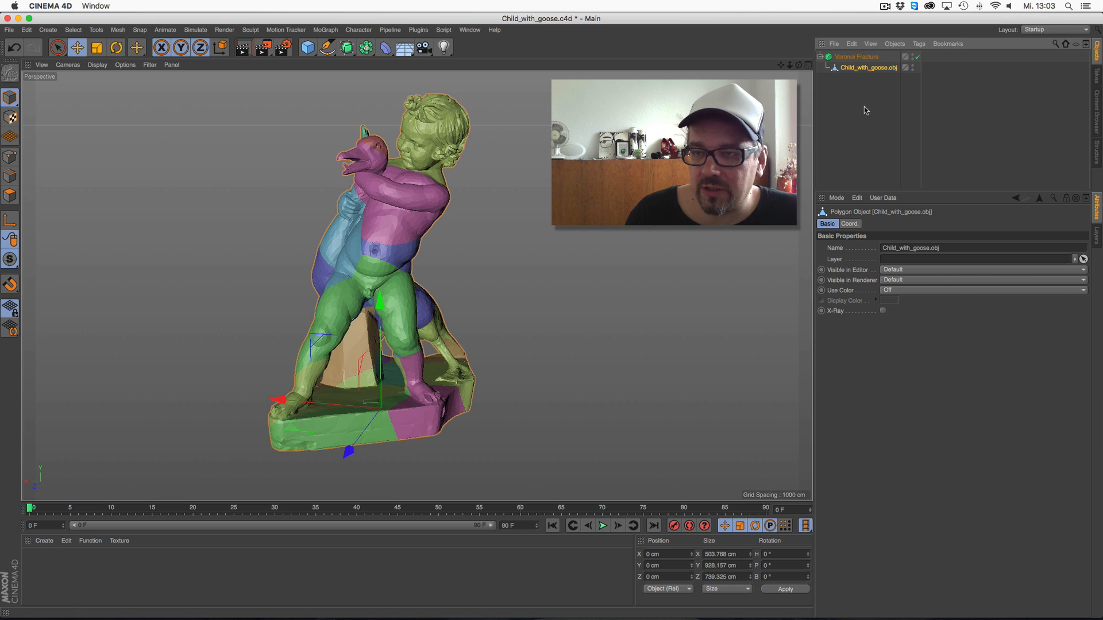
# Draw a nearly vertical two-point Bezier spline with the Pen tool beside the statue, spanning its full height
pyautogui.moveTo(327, 48); pyautogui.dragTo(356, 52)
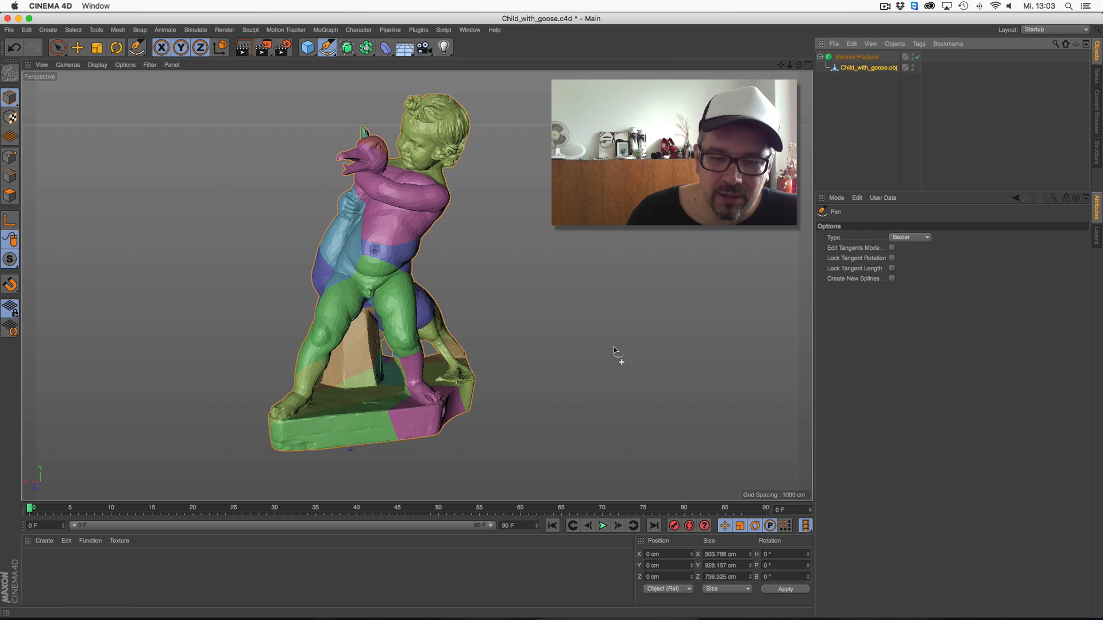
pyautogui.click(579, 444)
pyautogui.click(570, 75)
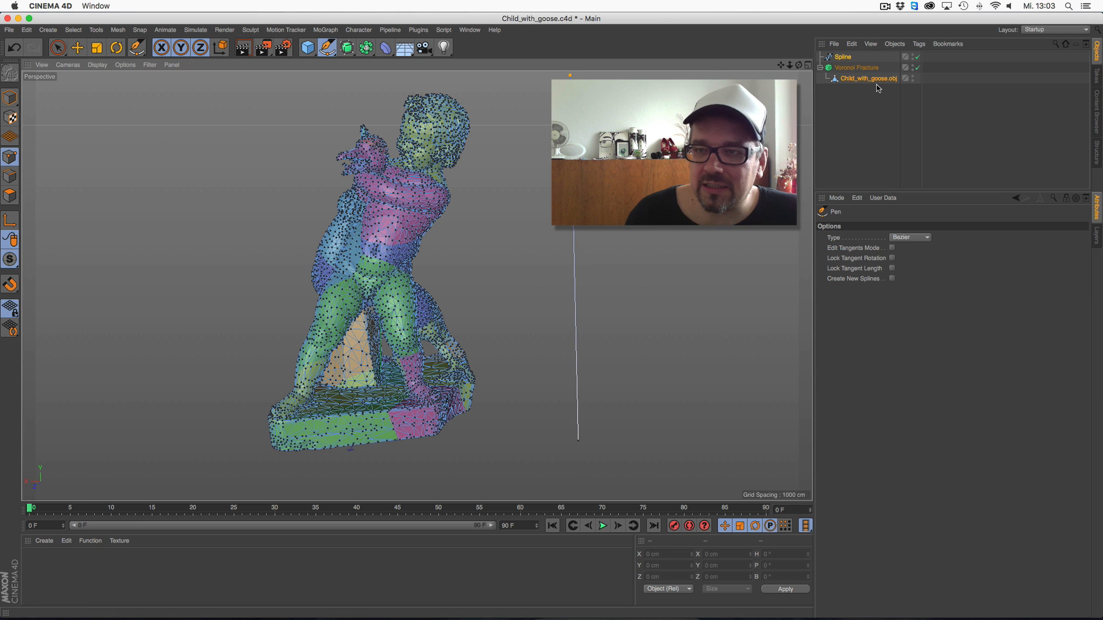
# Add the spline to the Voronoi Fracture's sources and disable the Point Generator - Distribution source
pyautogui.click(864, 67)
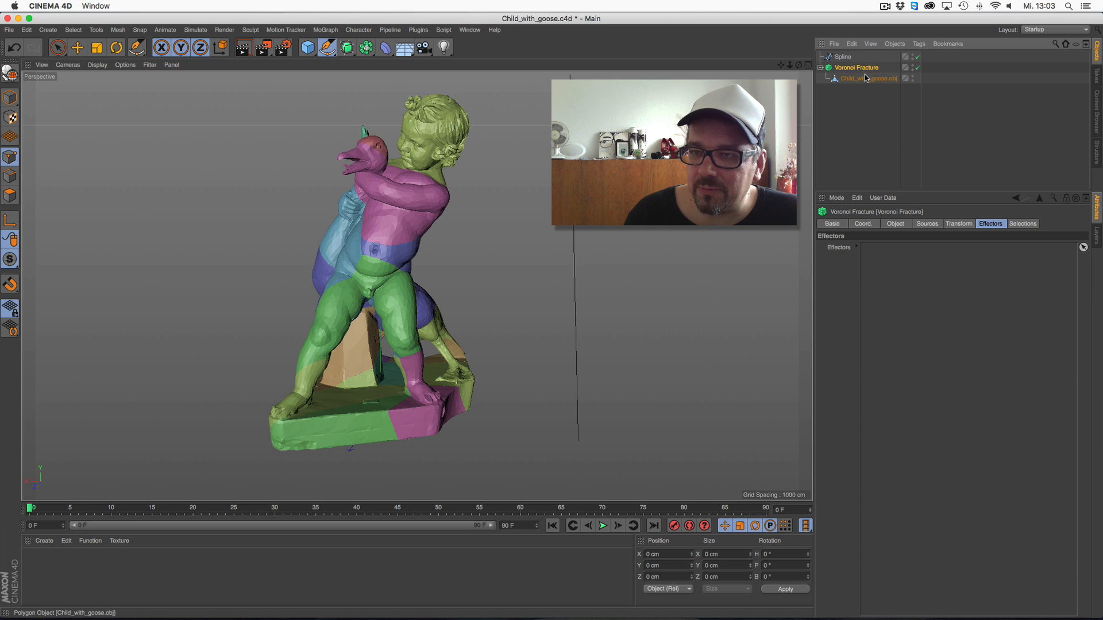
pyautogui.click(930, 225)
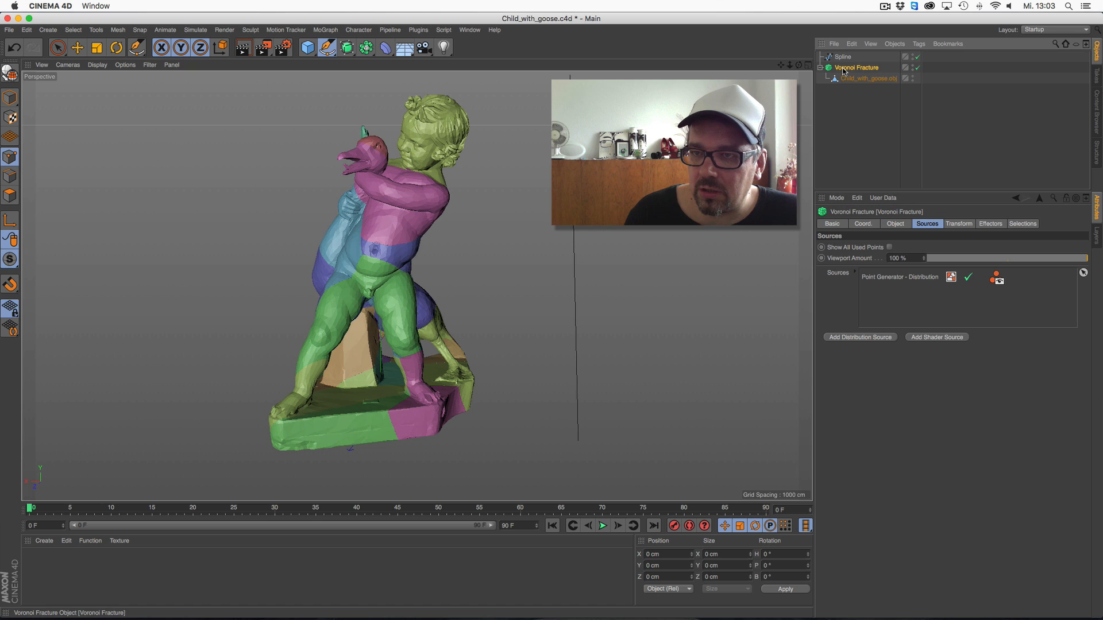
pyautogui.moveTo(863, 59); pyautogui.dragTo(907, 299)
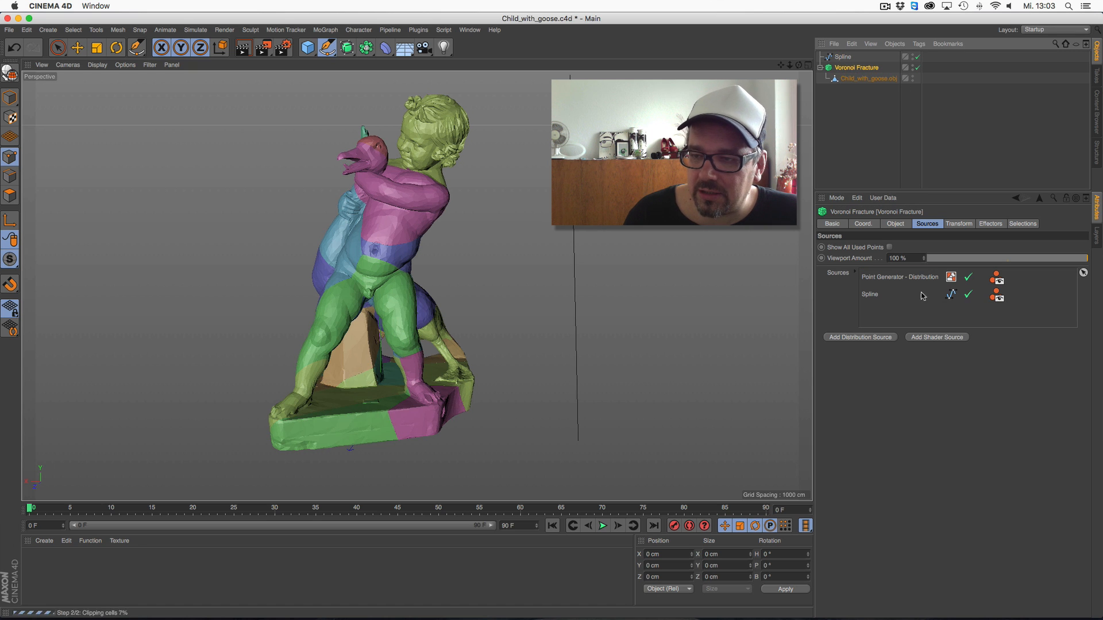
pyautogui.click(968, 277)
# Set the spline source's point amount to 28
pyautogui.click(871, 294)
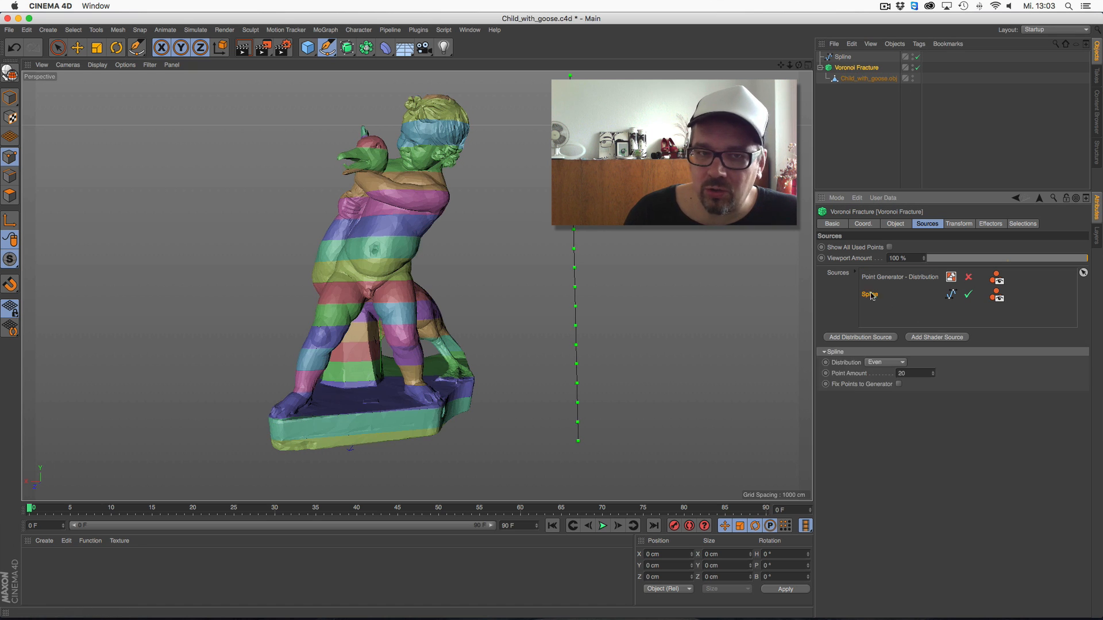
pyautogui.moveTo(935, 373); pyautogui.dragTo(935, 369)
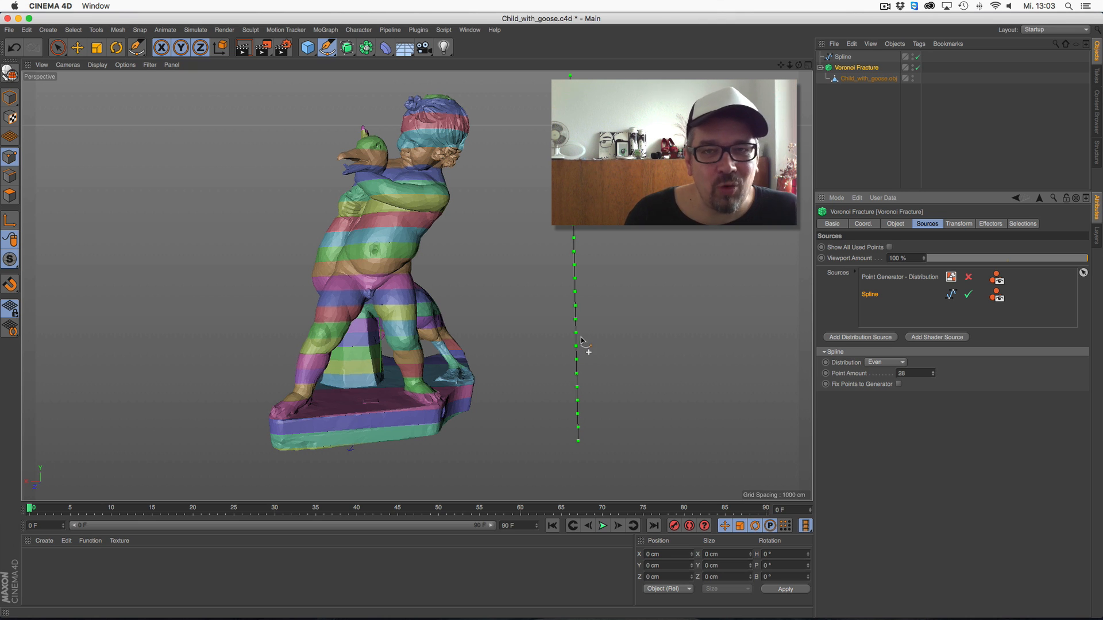
pyautogui.moveTo(799, 66); pyautogui.dragTo(792, 67)
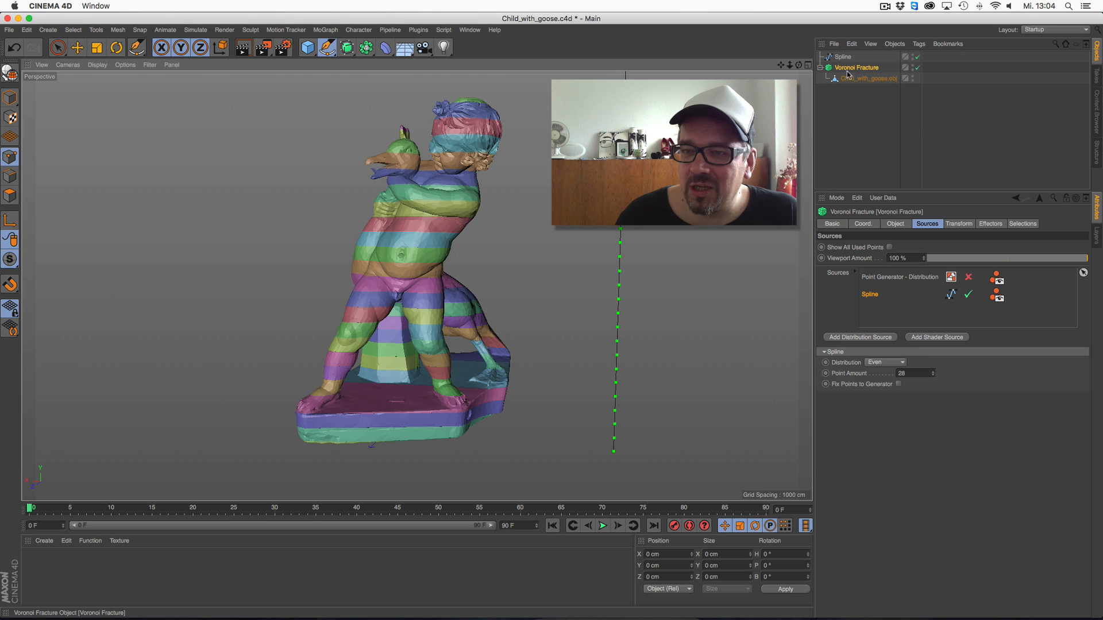
# Add a Push Apart effector to the statue's Voronoi Fracture
pyautogui.click(326, 30)
pyautogui.moveTo(345, 46)
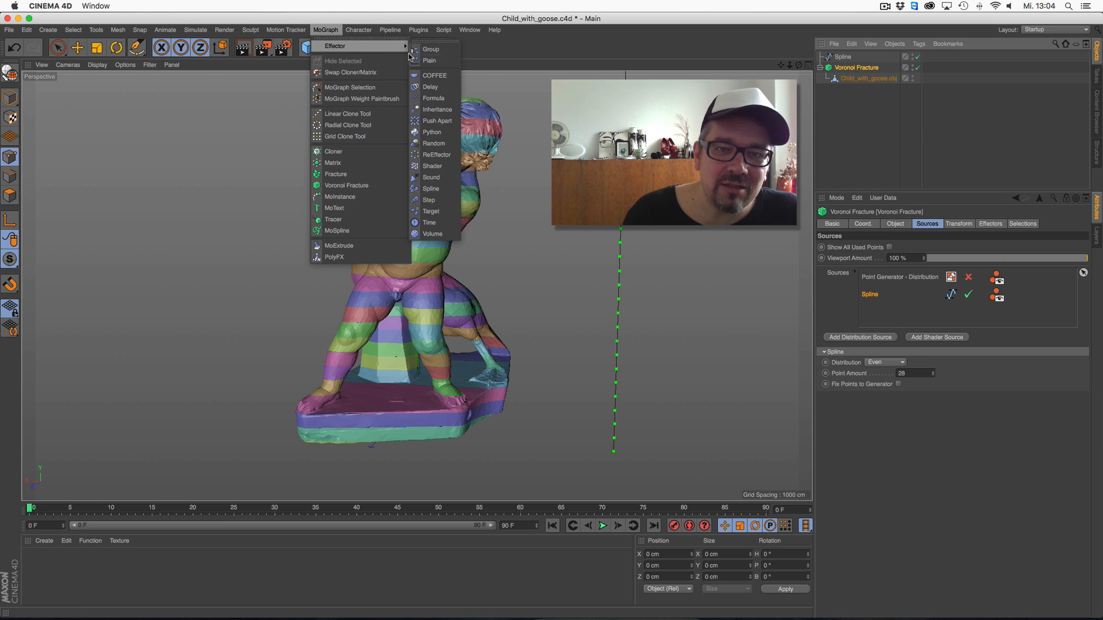
pyautogui.click(431, 120)
pyautogui.moveTo(798, 66); pyautogui.dragTo(799, 64)
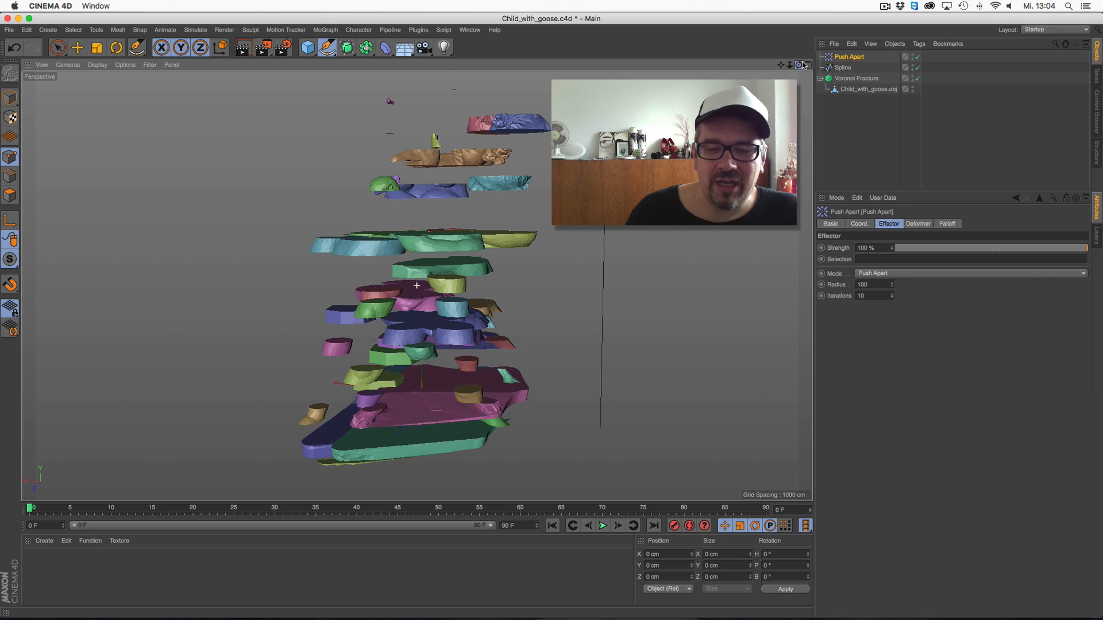
# Set the Push Apart effector's radius to 30 and iterations to 4, then vary its strength and restore it to 100 %
pyautogui.moveTo(891, 285)
pyautogui.mouseDown()
pyautogui.moveTo(884, 329)
pyautogui.moveTo(899, 306)
pyautogui.moveTo(895, 244)
pyautogui.moveTo(889, 288)
pyautogui.mouseUp()
pyautogui.moveTo(798, 65); pyautogui.dragTo(839, 115)
pyautogui.click(1074, 248)
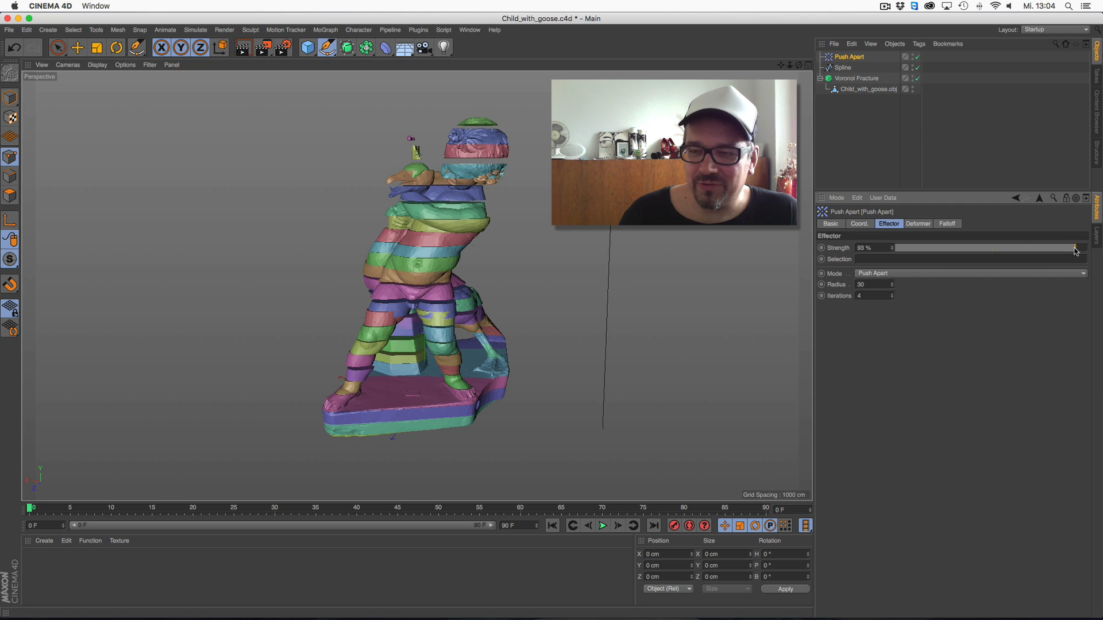
pyautogui.moveTo(884, 253); pyautogui.dragTo(1062, 257)
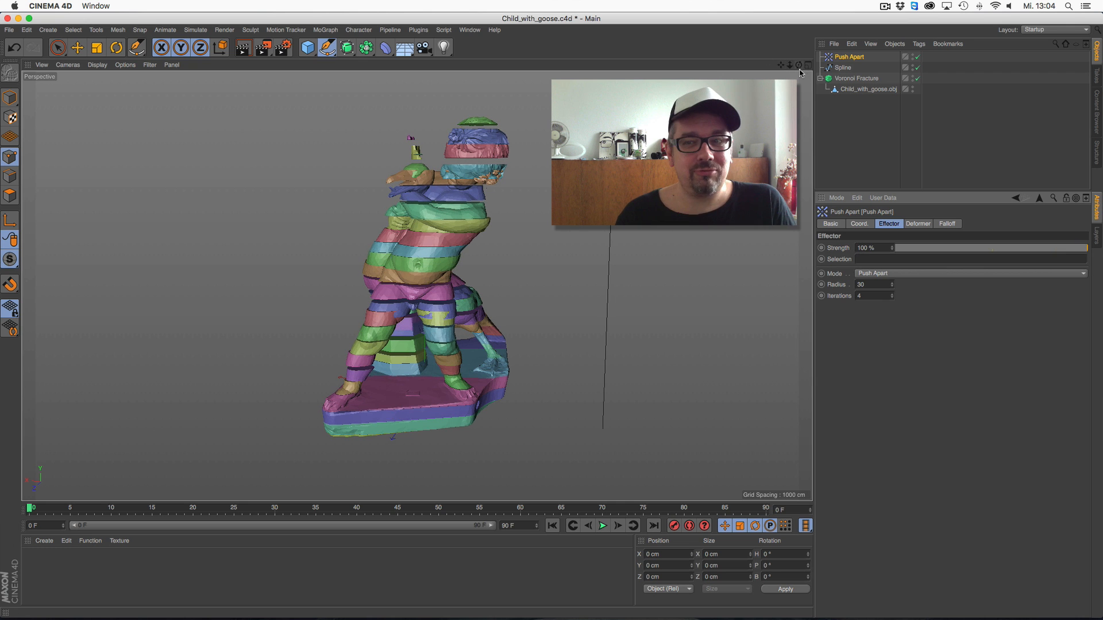
pyautogui.moveTo(797, 67)
pyautogui.mouseDown()
pyautogui.moveTo(781, 115)
pyautogui.moveTo(797, 70)
pyautogui.moveTo(805, 108)
pyautogui.moveTo(802, 76)
pyautogui.mouseUp()
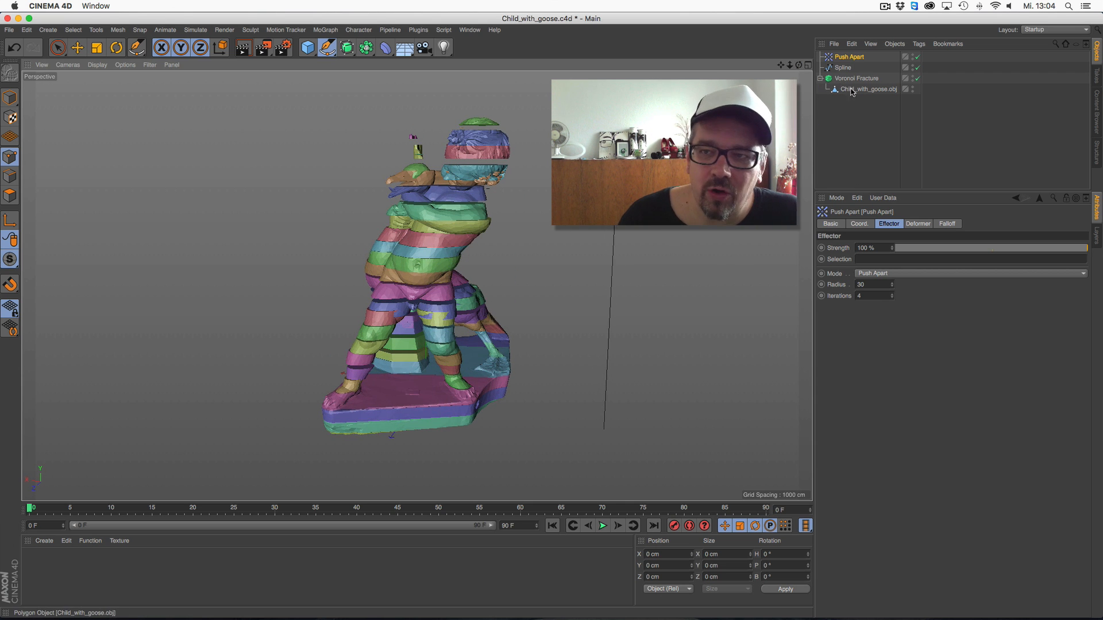
# Compare the statue with the Voronoi Fracture off and on, and examine its mesh edges along the slices up close
pyautogui.click(917, 78)
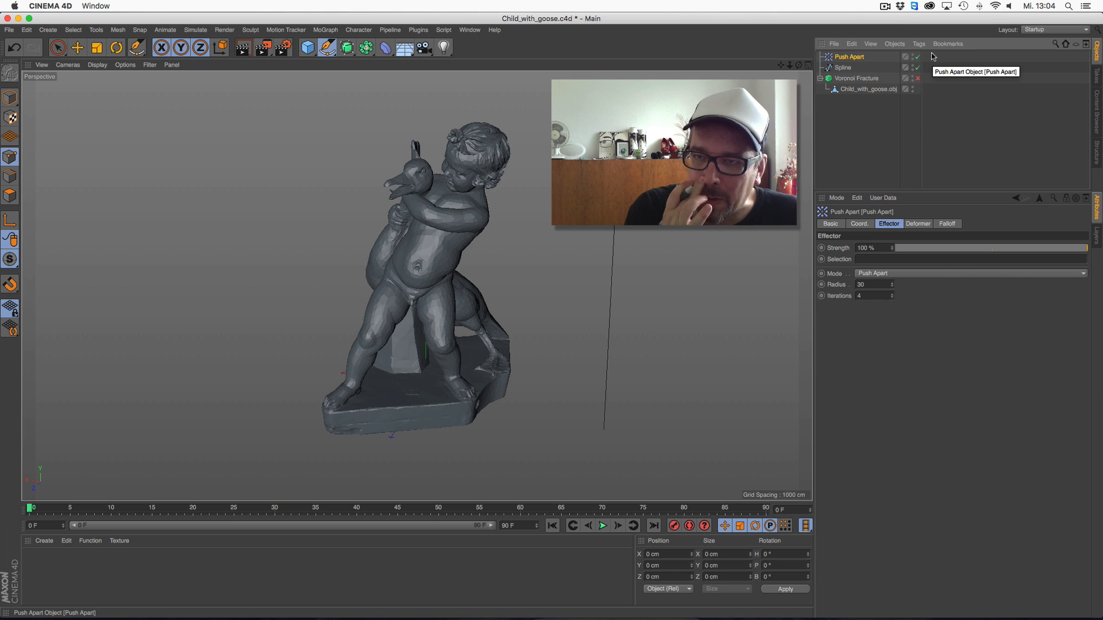
pyautogui.click(860, 90)
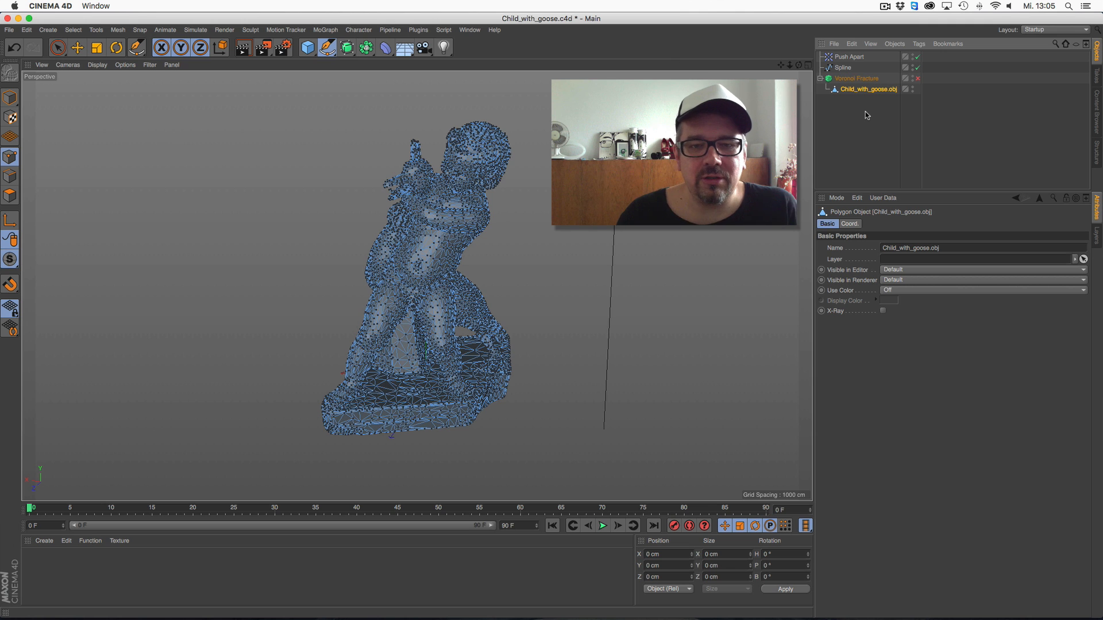
pyautogui.click(917, 78)
pyautogui.keyDown('alt'); pyautogui.moveTo(441, 247); pyautogui.dragTo(574, 244, button='right'); pyautogui.keyUp('alt')
pyautogui.keyDown('alt'); pyautogui.moveTo(385, 275); pyautogui.dragTo(741, 221); pyautogui.keyUp('alt')
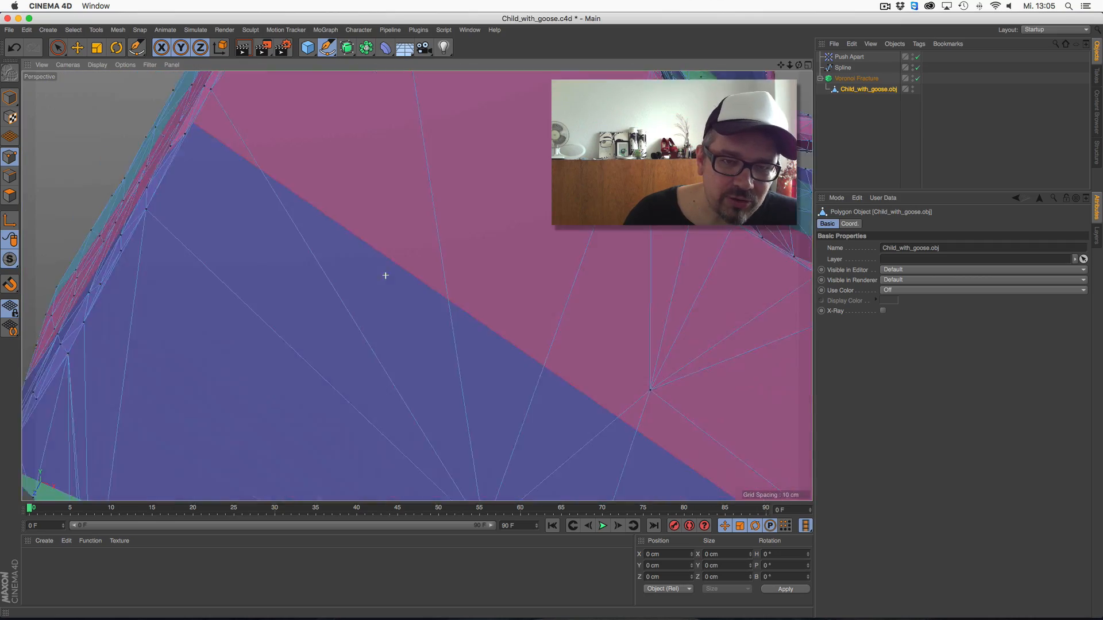
pyautogui.keyDown('alt'); pyautogui.moveTo(741, 221); pyautogui.dragTo(538, 283, button='right'); pyautogui.keyUp('alt')
pyautogui.keyDown('alt'); pyautogui.moveTo(539, 283); pyautogui.dragTo(649, 253); pyautogui.keyUp('alt')
pyautogui.keyDown('alt'); pyautogui.moveTo(649, 252); pyautogui.dragTo(563, 259, button='right'); pyautogui.keyUp('alt')
pyautogui.keyDown('alt'); pyautogui.moveTo(563, 259); pyautogui.dragTo(448, 241); pyautogui.keyUp('alt')
# Open the project Sphinx_2_crash.c4d from the 3D scann folder
pyautogui.click(9, 29)
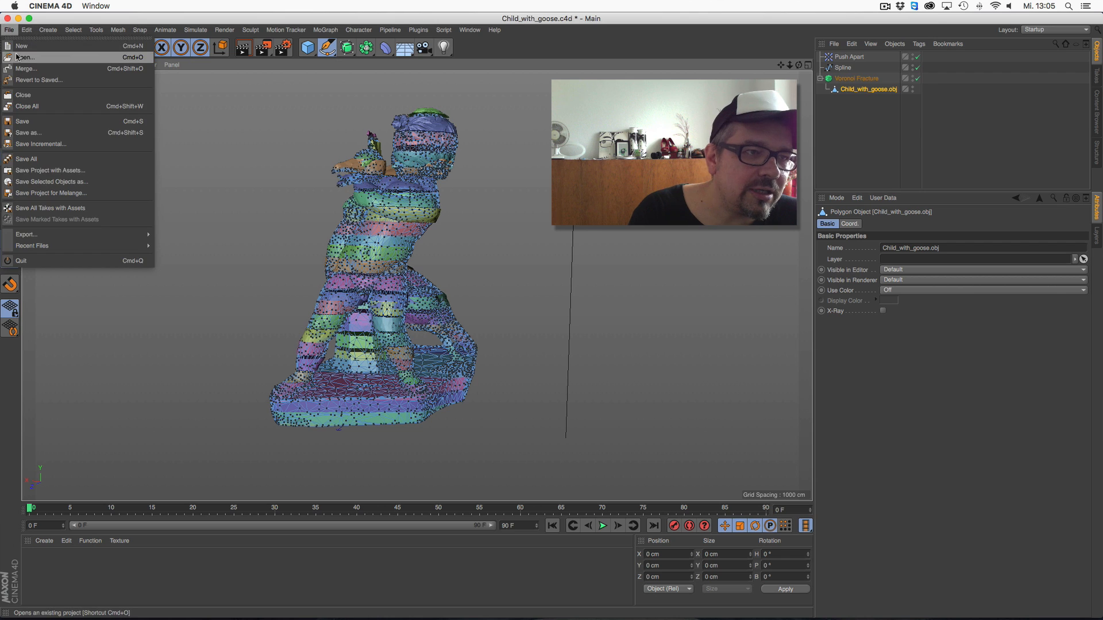
pyautogui.click(26, 43)
pyautogui.click(537, 24)
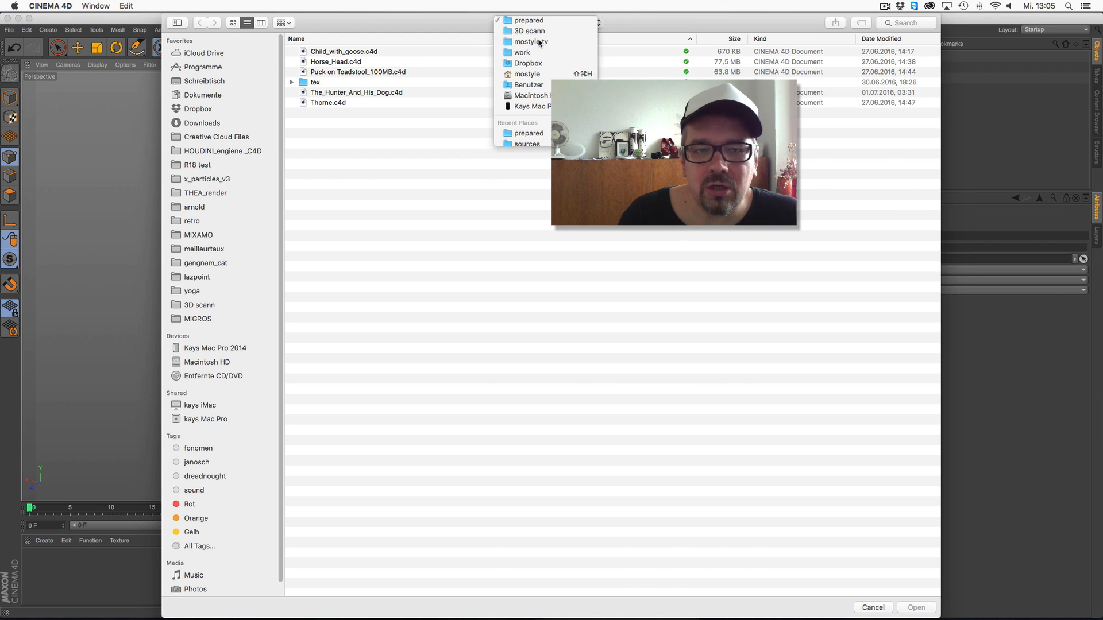
pyautogui.click(529, 34)
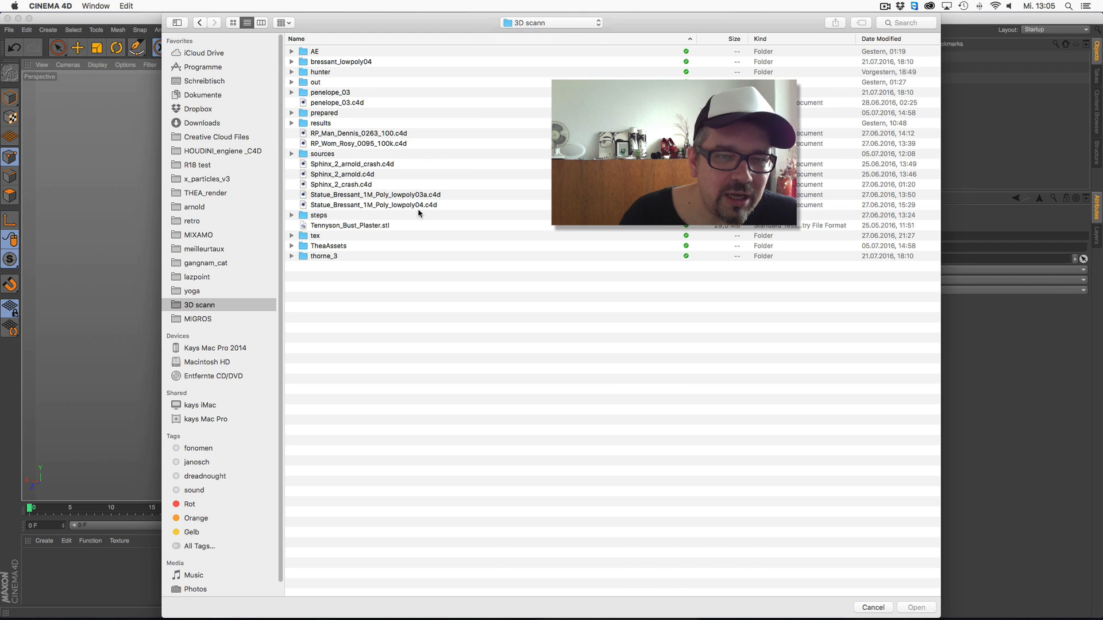
pyautogui.doubleClick(395, 186)
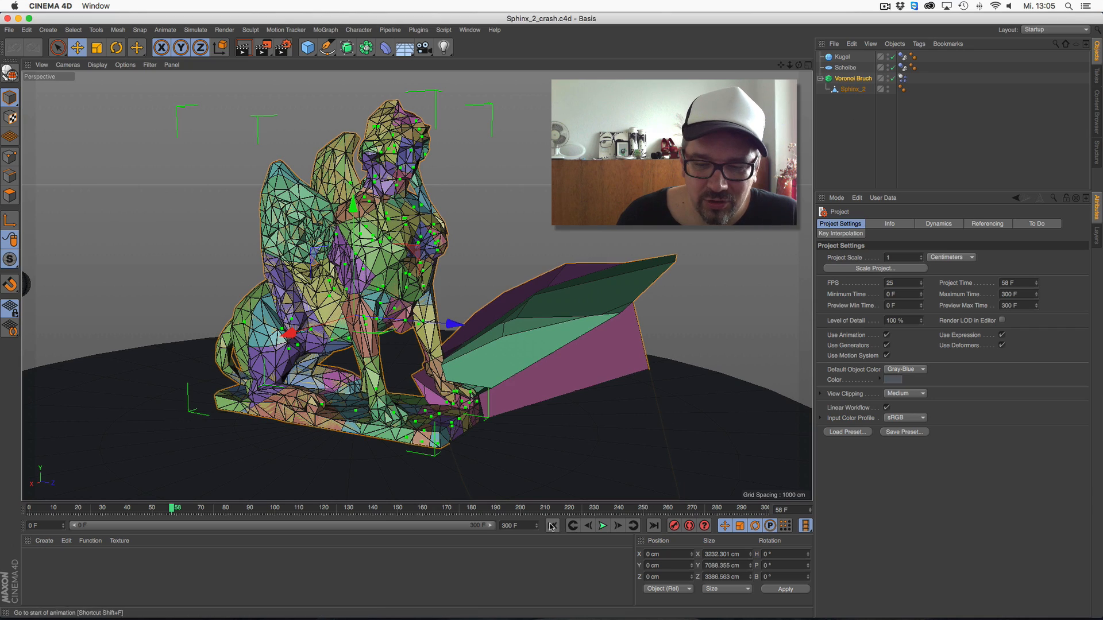
# Play the existing sphinx destruction simulation from the first frame and stop it once the statue has collapsed
pyautogui.click(552, 525)
pyautogui.click(602, 526)
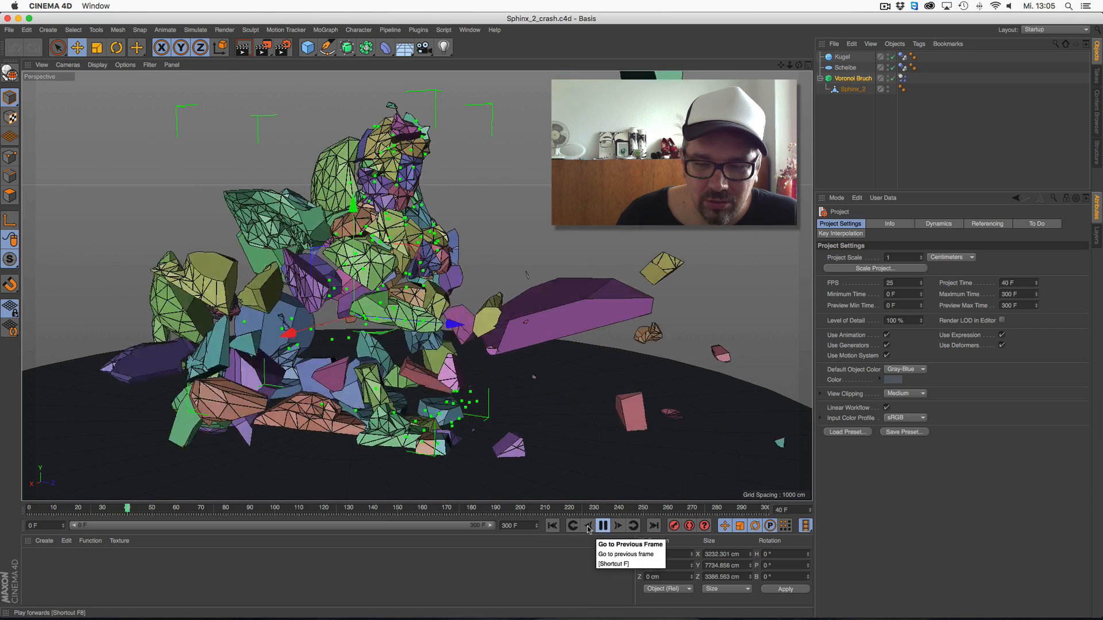
pyautogui.click(602, 526)
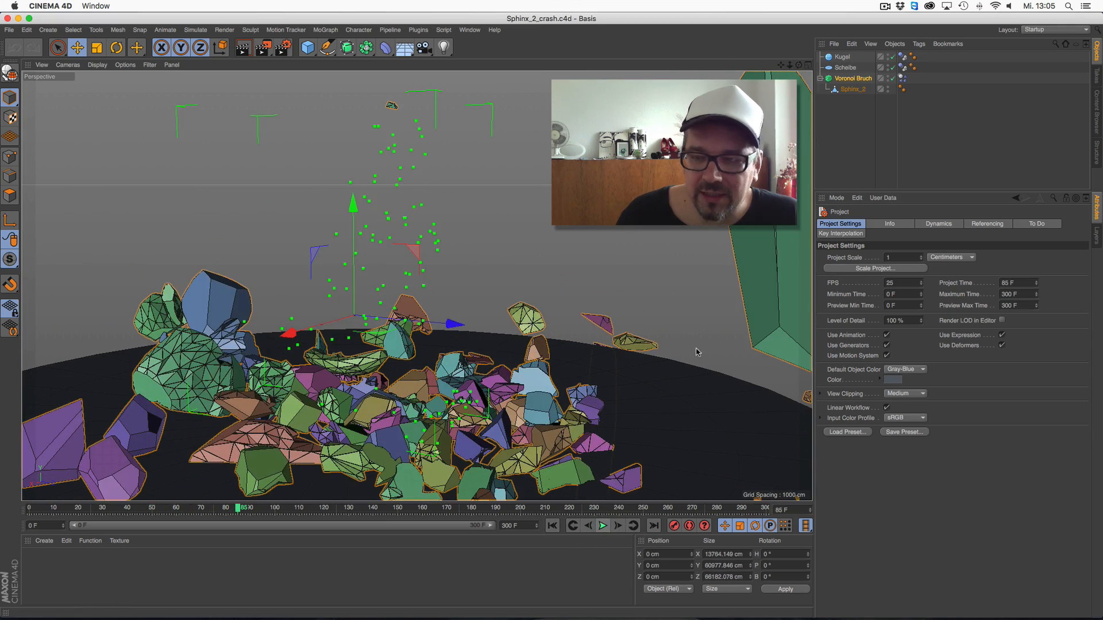
# Take Sphinx_2 out of the Voronoi Bruch object, then delete Voronoi Bruch and the Kugel sphere
pyautogui.moveTo(845, 89); pyautogui.dragTo(851, 100)
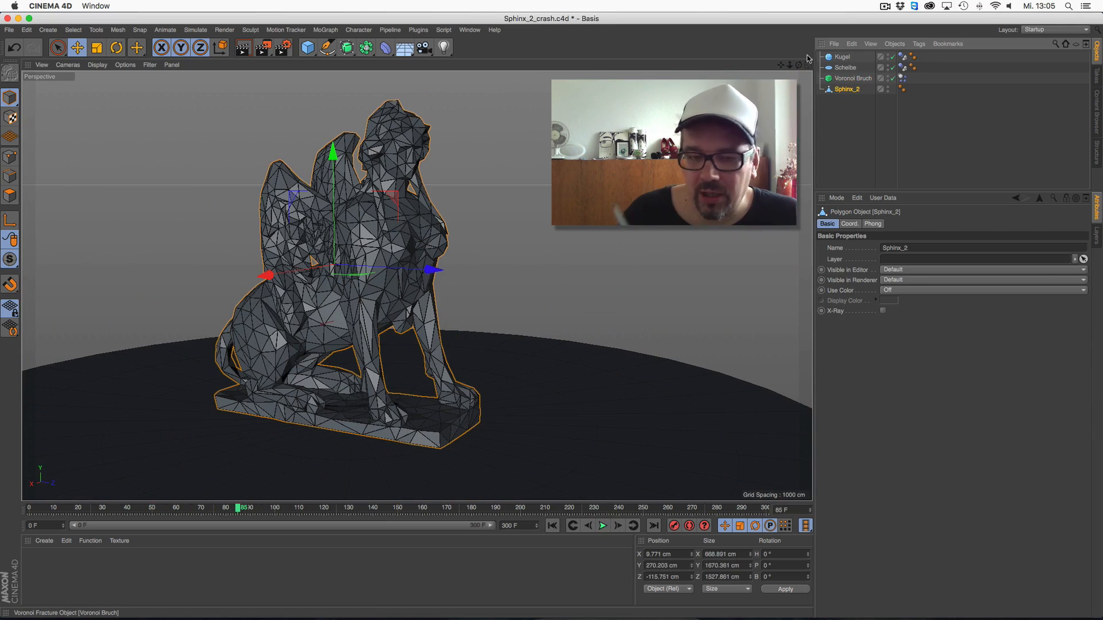
pyautogui.click(854, 79)
pyautogui.press('Delete')
pyautogui.click(844, 58)
pyautogui.press('Delete')
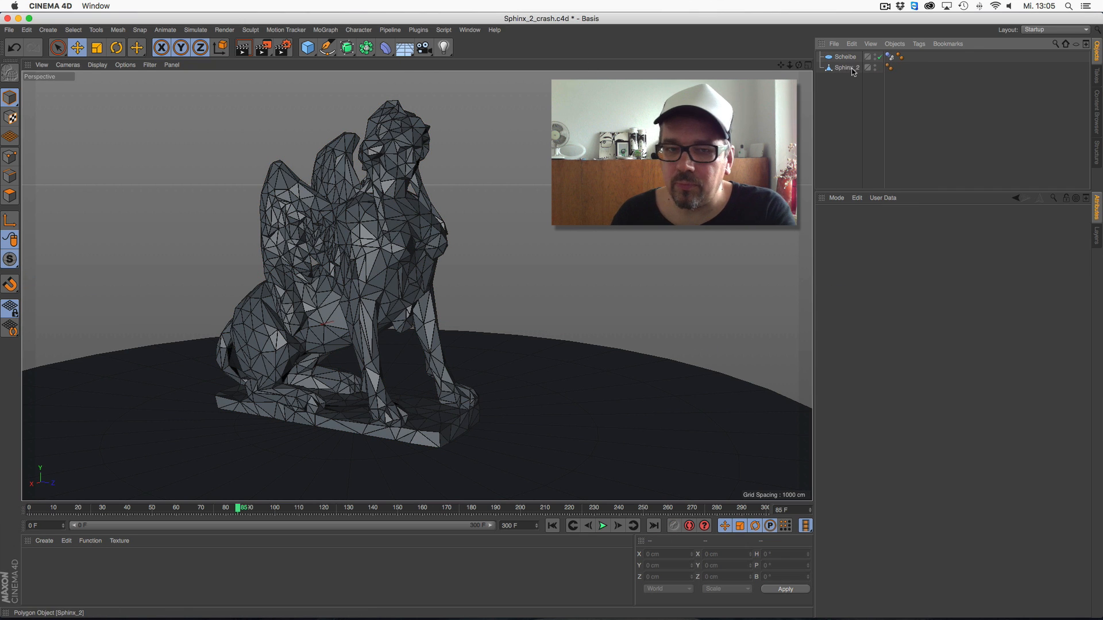
# Add a new Voronoi Fracture object and make Sphinx_2 its child
pyautogui.click(291, 31)
pyautogui.moveTo(317, 30)
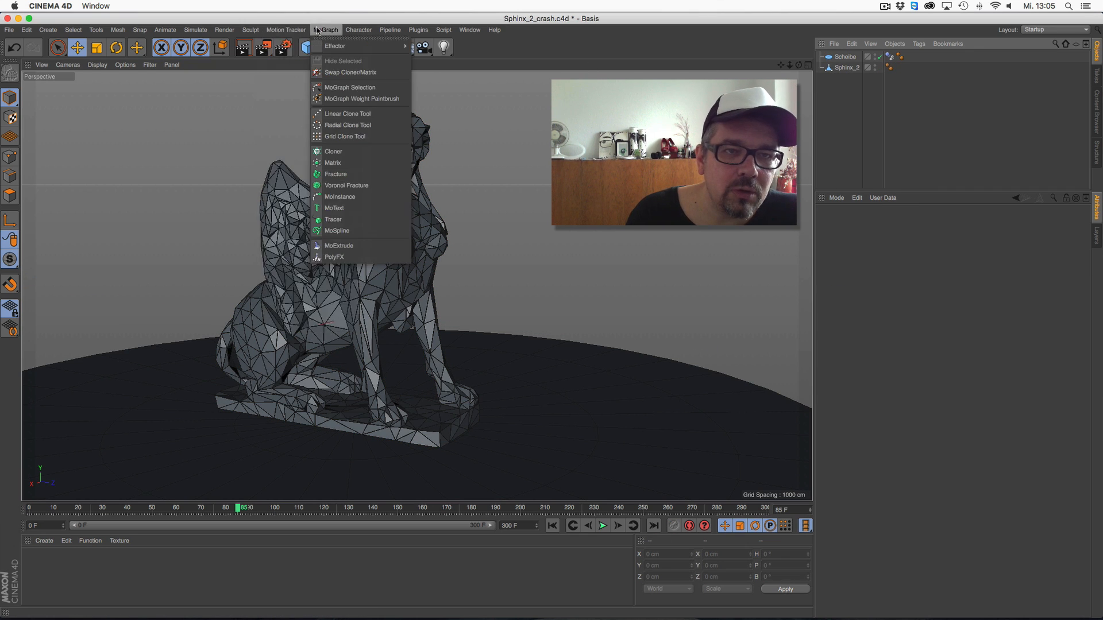
pyautogui.click(346, 185)
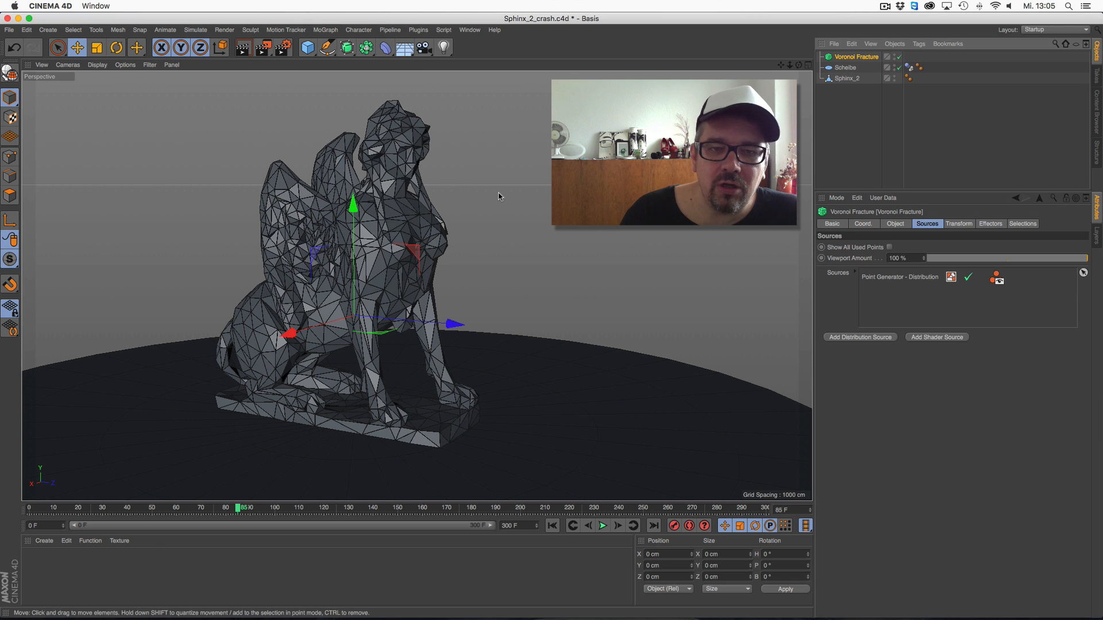
pyautogui.moveTo(852, 65); pyautogui.dragTo(850, 68)
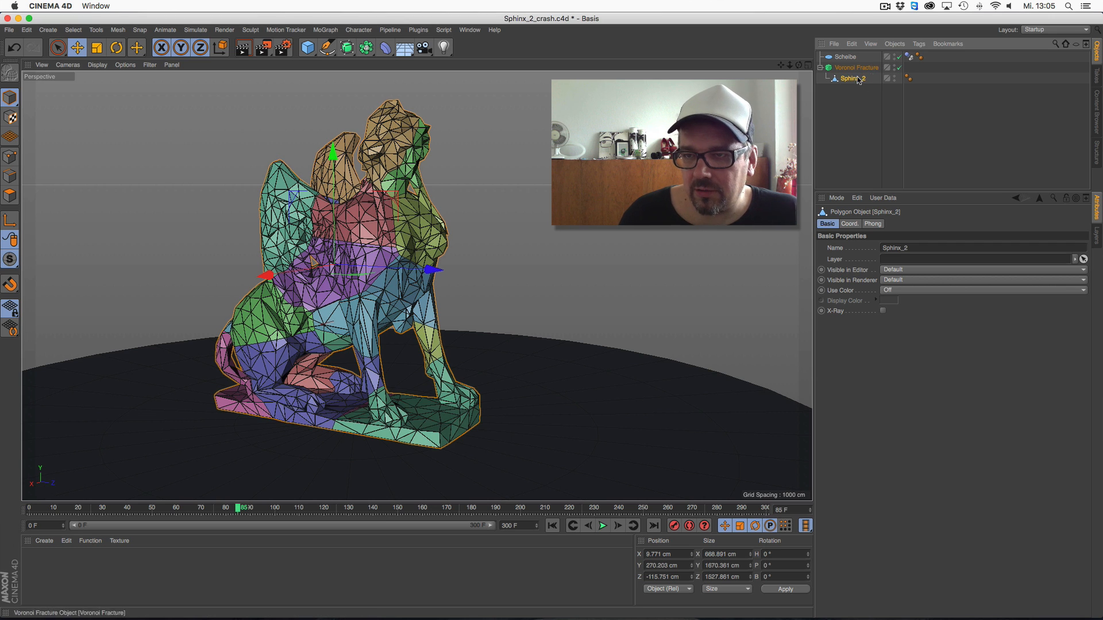
# Set the Voronoi Fracture's distribution source to a point amount of 100 and return the timeline to frame 0
pyautogui.click(850, 223)
pyautogui.click(855, 67)
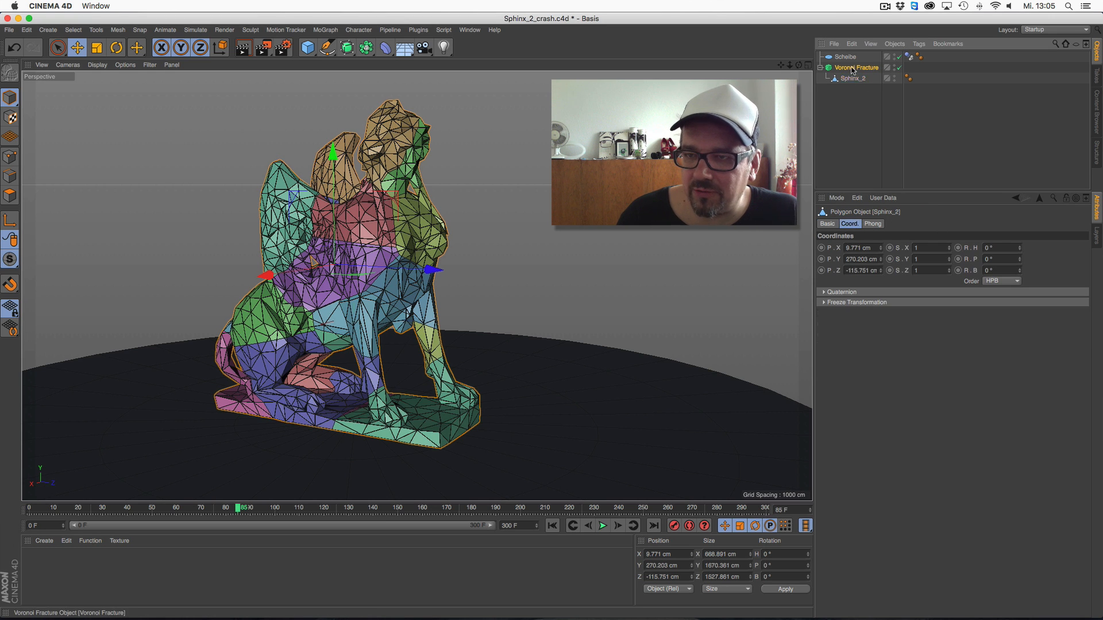
pyautogui.click(897, 225)
pyautogui.click(927, 224)
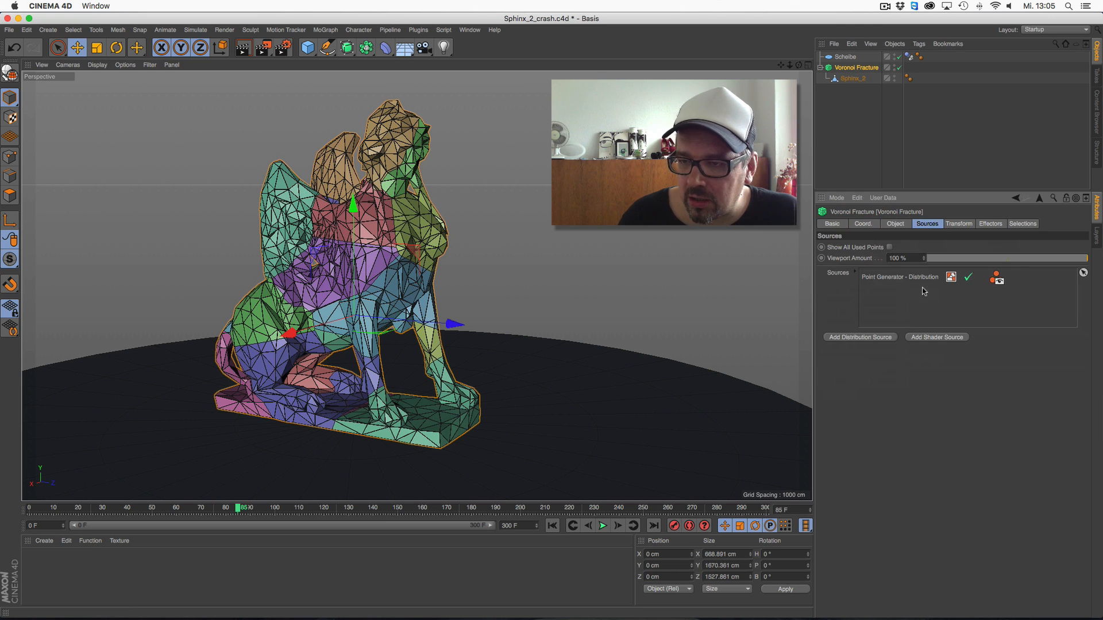
pyautogui.click(911, 277)
pyautogui.write('100')
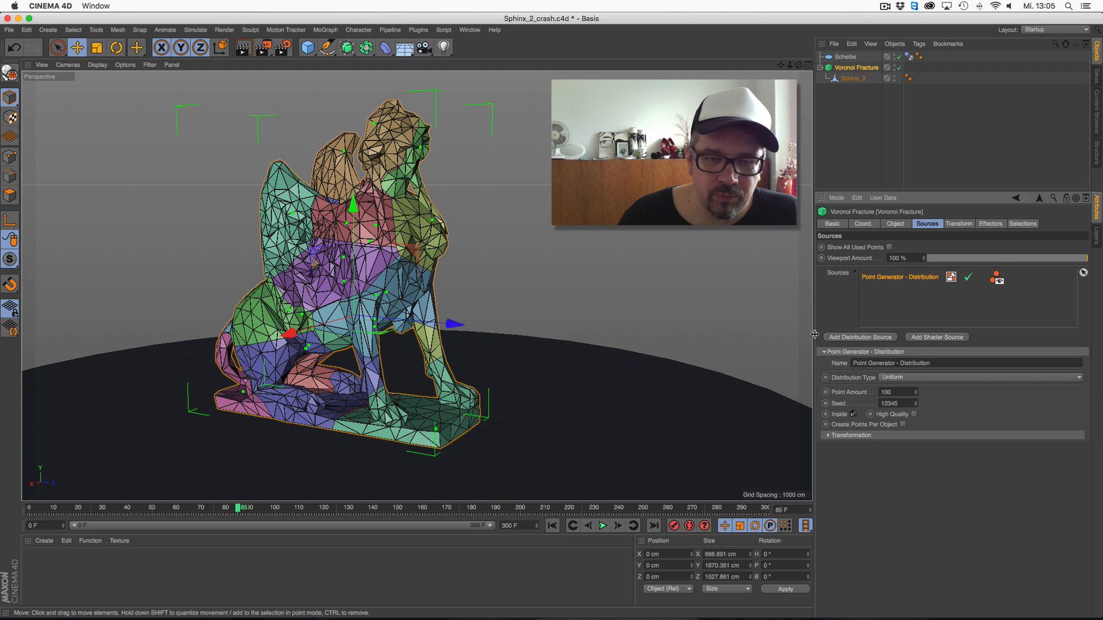
pyautogui.press('Return')
pyautogui.click(602, 526)
pyautogui.click(603, 526)
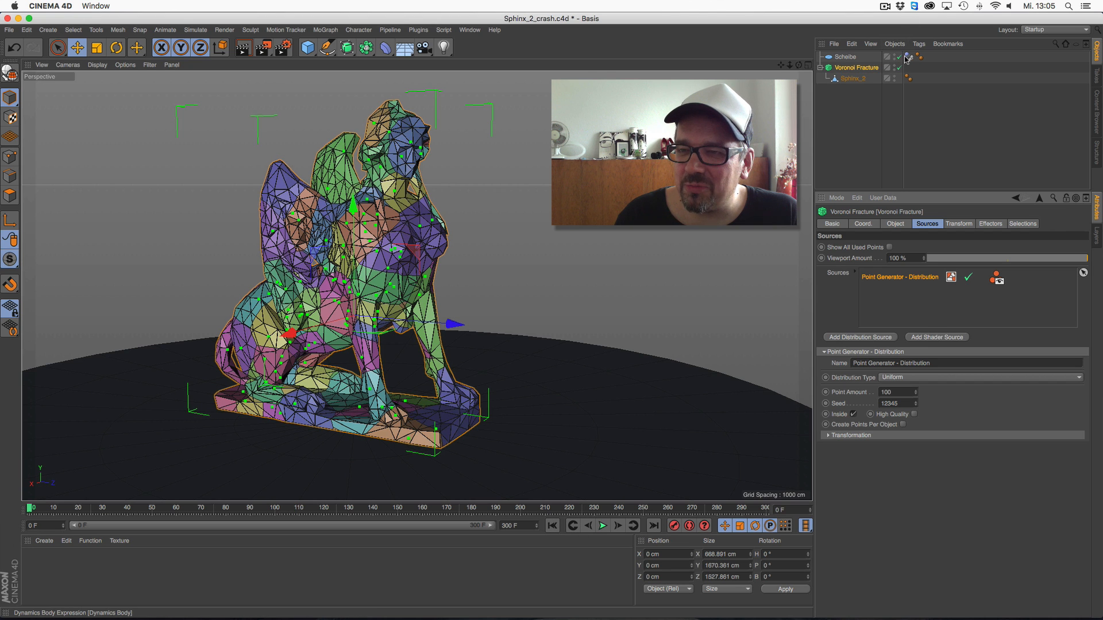
# Add a Dynamics Body simulation tag to the Voronoi Fracture and show its collision settings
pyautogui.click(866, 70)
pyautogui.rightClick(871, 73)
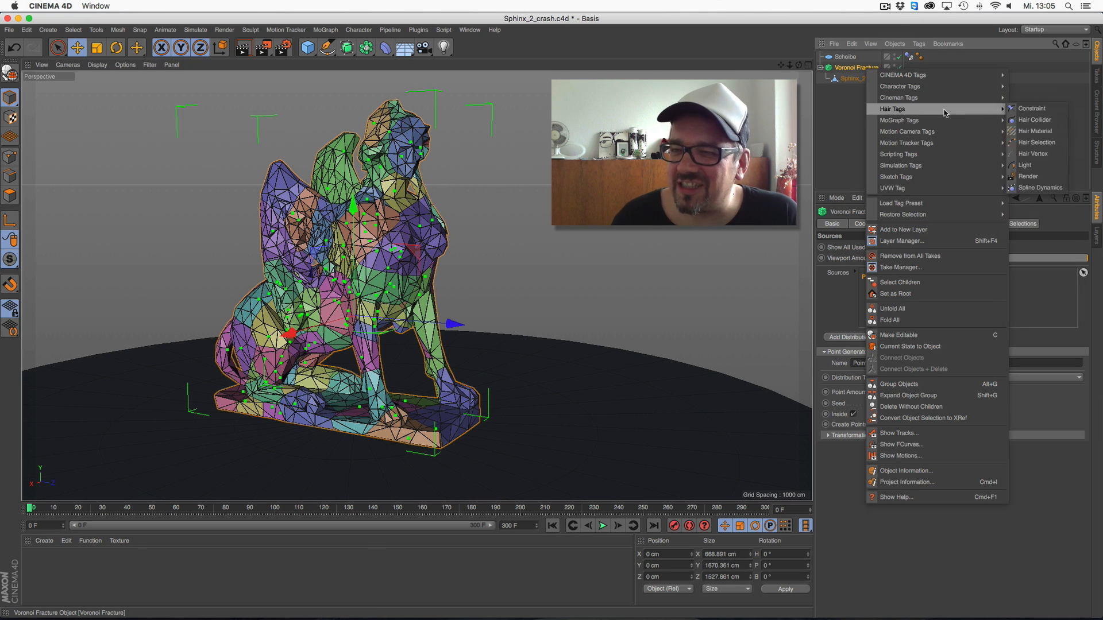
pyautogui.moveTo(933, 144)
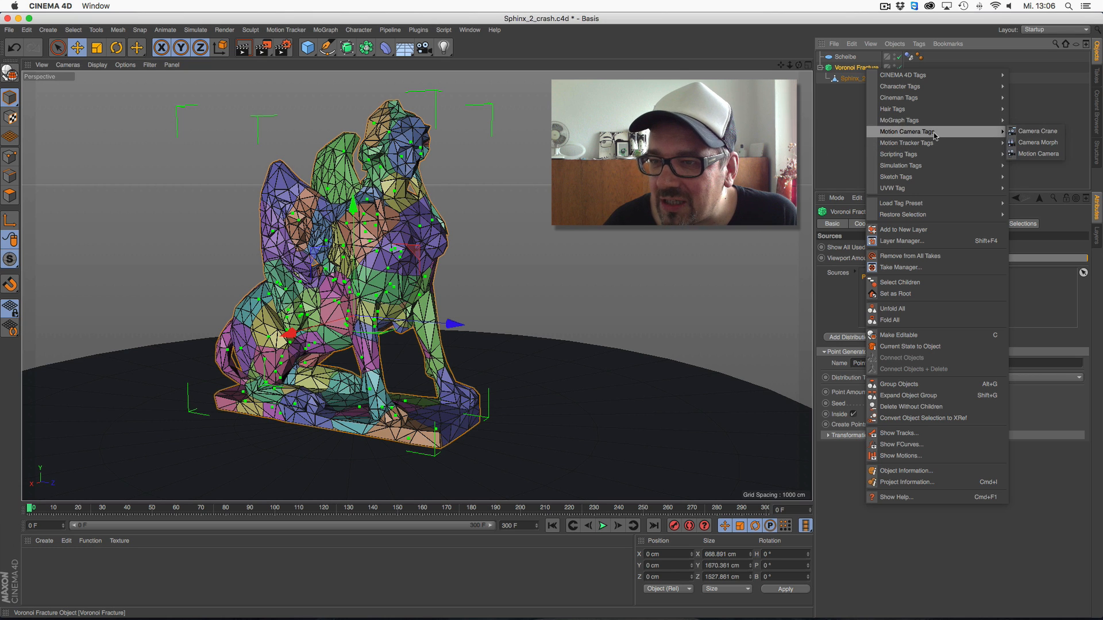
pyautogui.moveTo(976, 165)
pyautogui.click(1028, 176)
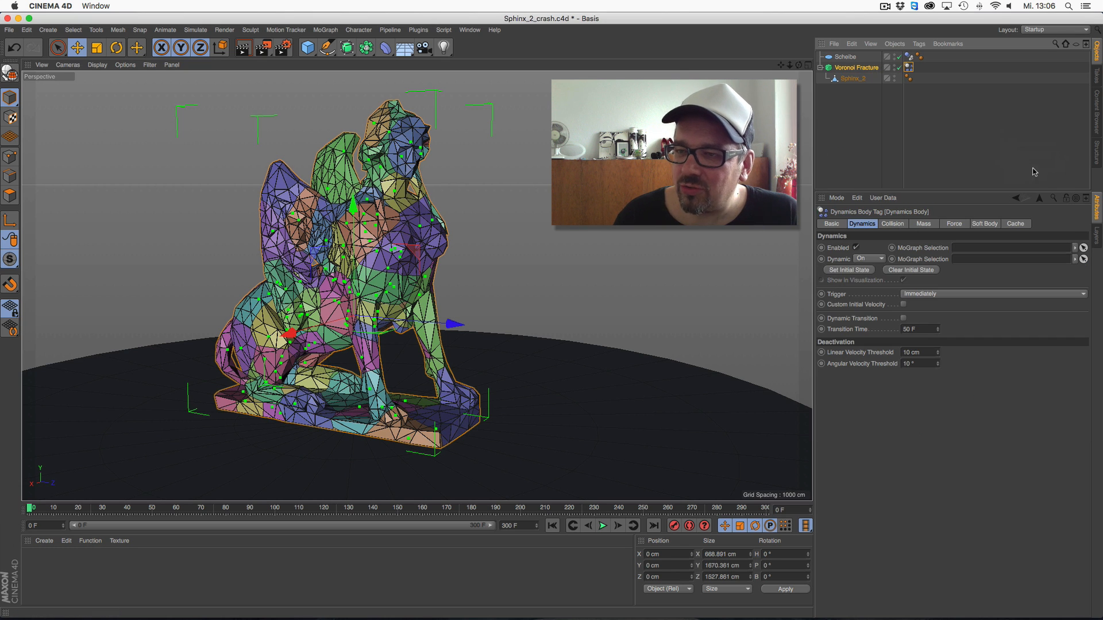
pyautogui.click(892, 225)
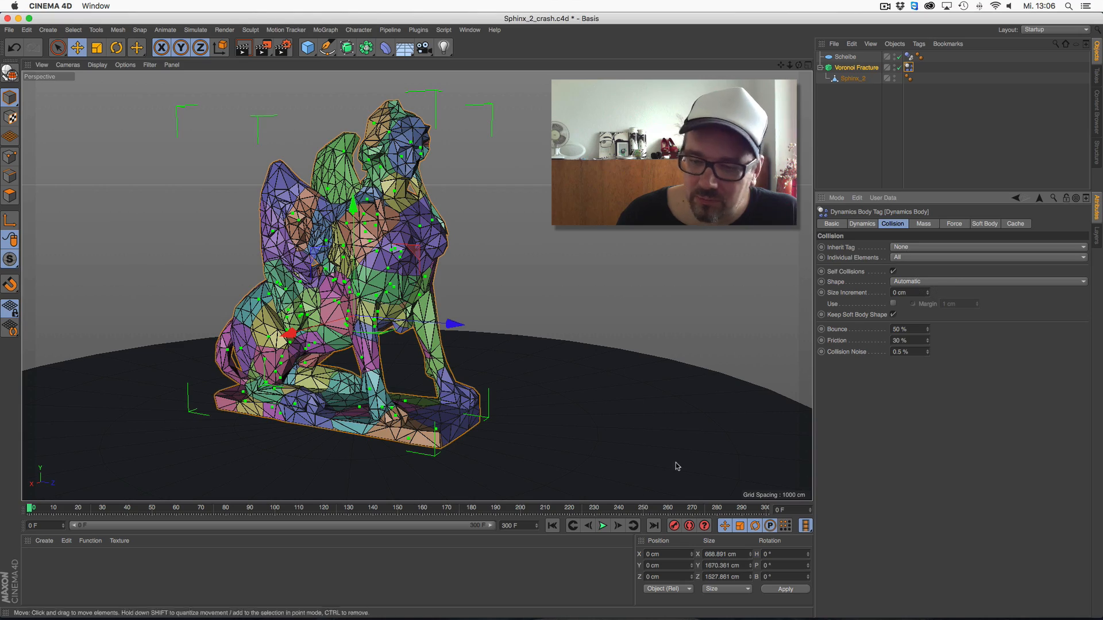
# Play the sphinx's dynamics simulation, stop it and return to the first frame
pyautogui.click(603, 526)
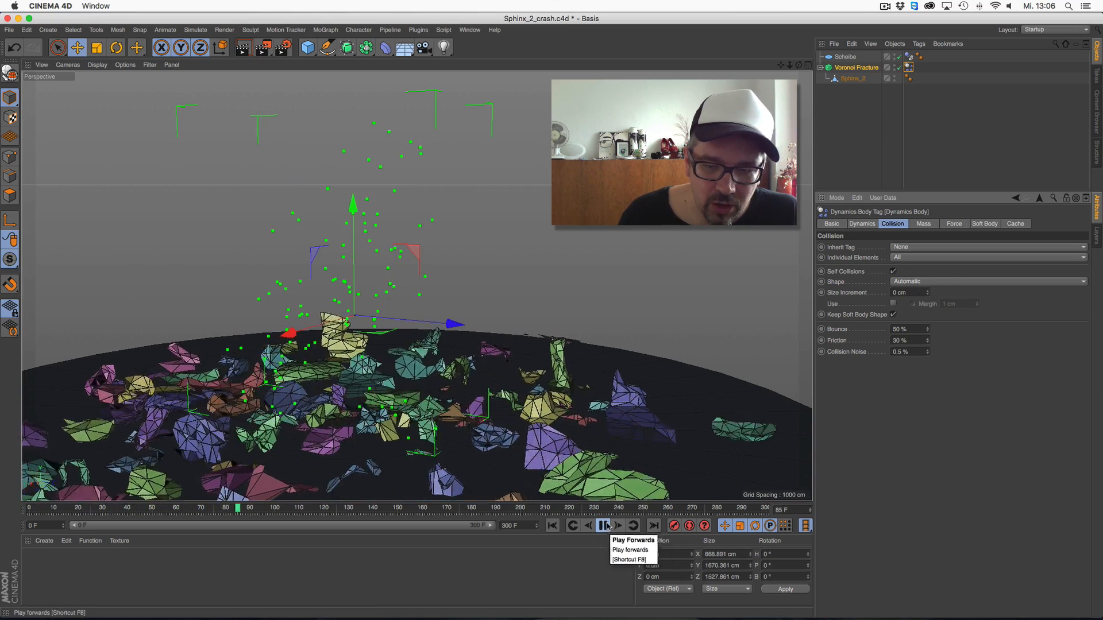
pyautogui.click(603, 526)
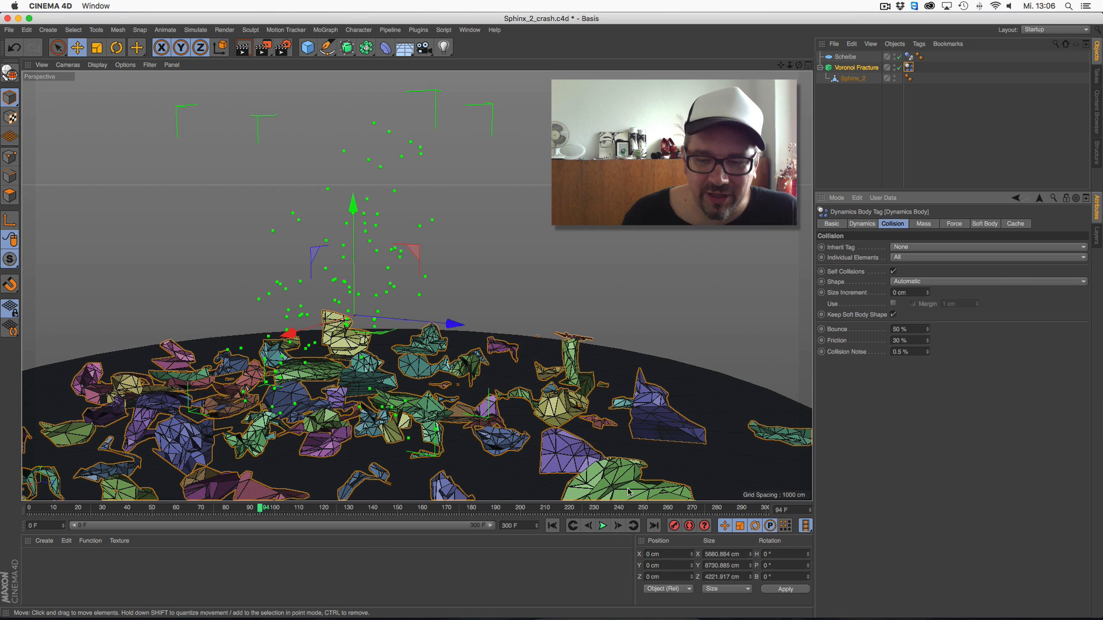
pyautogui.click(552, 526)
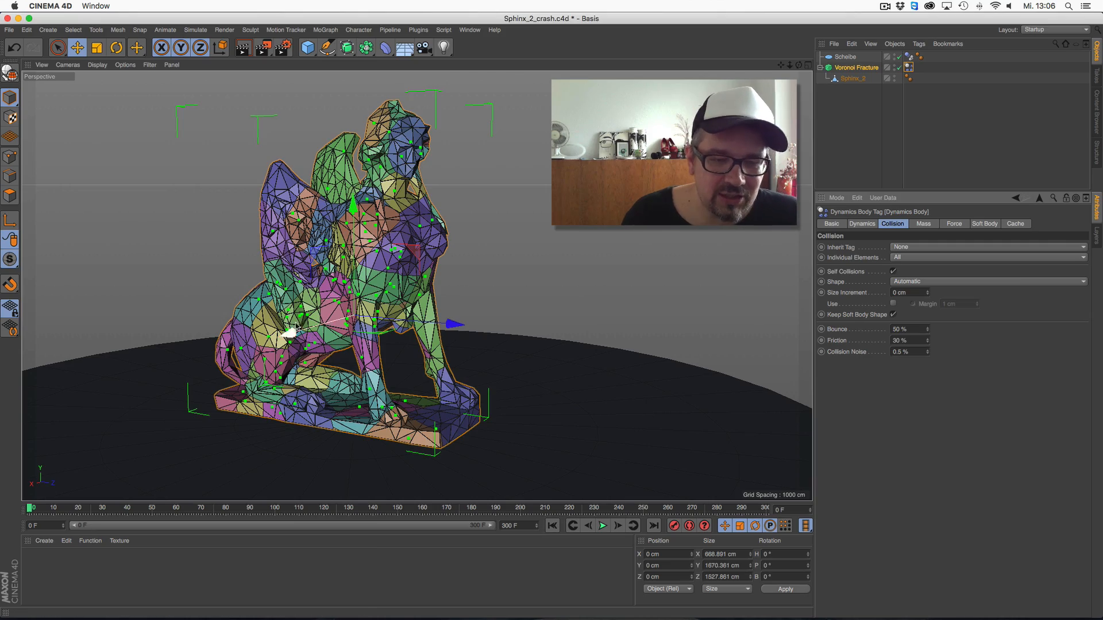
# Examine the fractured sphinx's mesh up close for open edges and gaps, then show the whole statue again
pyautogui.scroll(15, 290, 331)
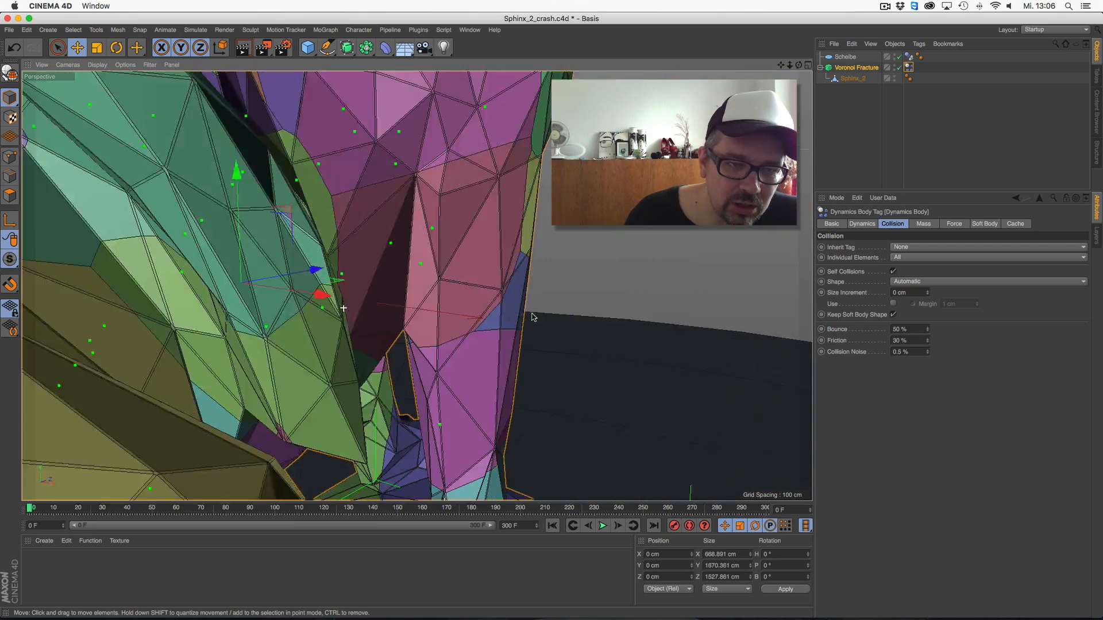
pyautogui.keyDown('alt'); pyautogui.moveTo(534, 317); pyautogui.dragTo(580, 320); pyautogui.keyUp('alt')
pyautogui.keyDown('alt'); pyautogui.moveTo(396, 290); pyautogui.dragTo(566, 284); pyautogui.keyUp('alt')
pyautogui.keyDown('alt'); pyautogui.moveTo(371, 284); pyautogui.dragTo(487, 270); pyautogui.keyUp('alt')
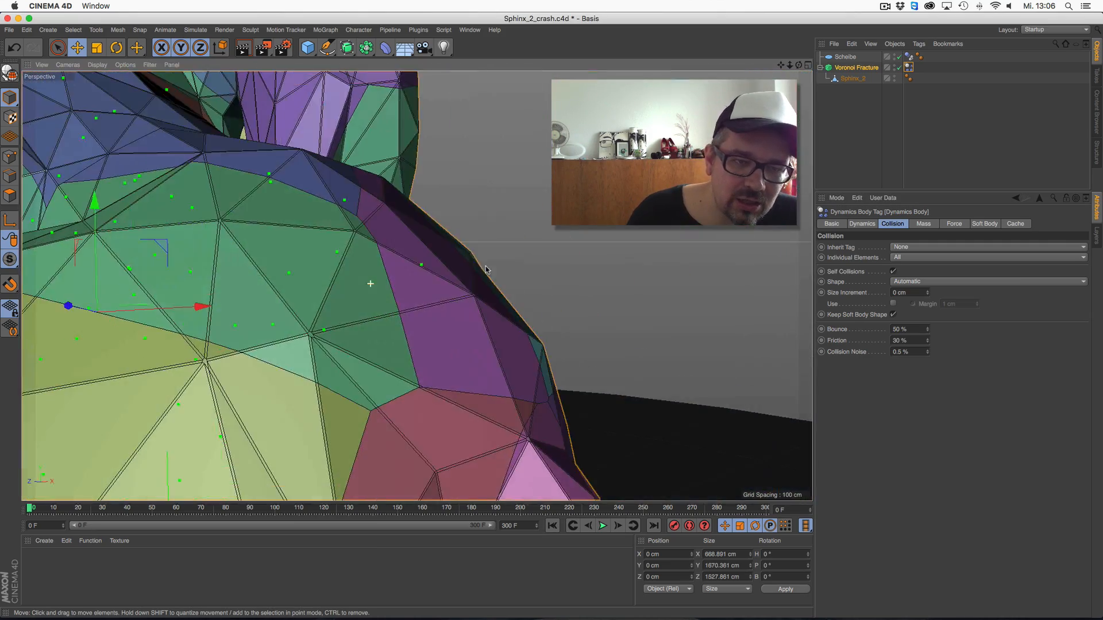
pyautogui.scroll(-8, 266, 361)
pyautogui.keyDown('alt'); pyautogui.moveTo(266, 362); pyautogui.dragTo(498, 287, button='middle'); pyautogui.keyUp('alt')
pyautogui.keyDown('alt'); pyautogui.moveTo(404, 254); pyautogui.dragTo(320, 212); pyautogui.keyUp('alt')
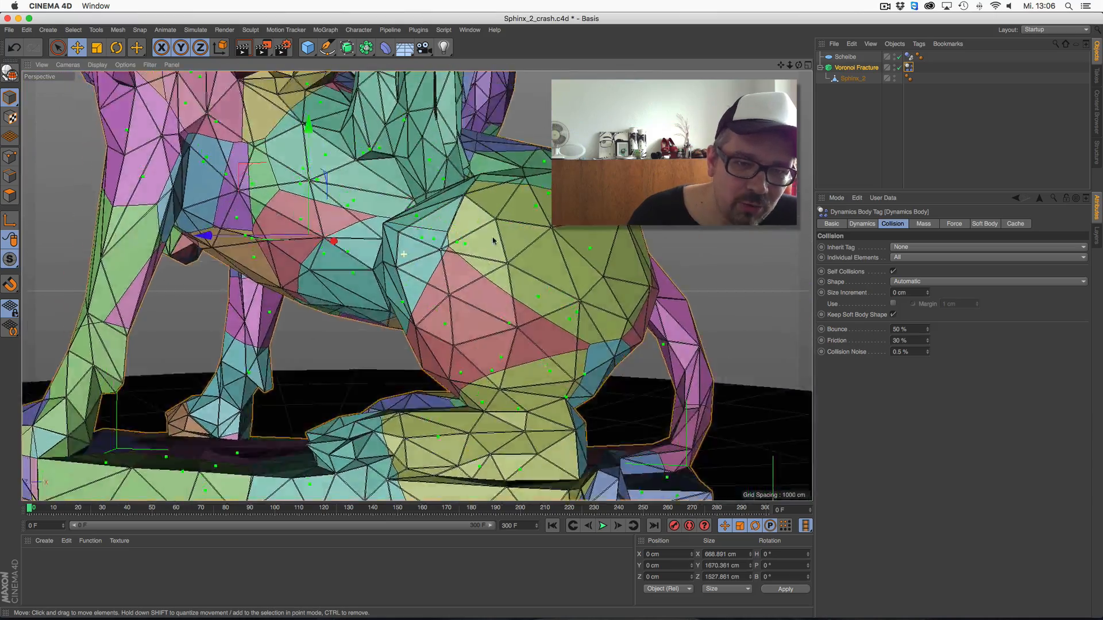
pyautogui.scroll(-3, 583, 219)
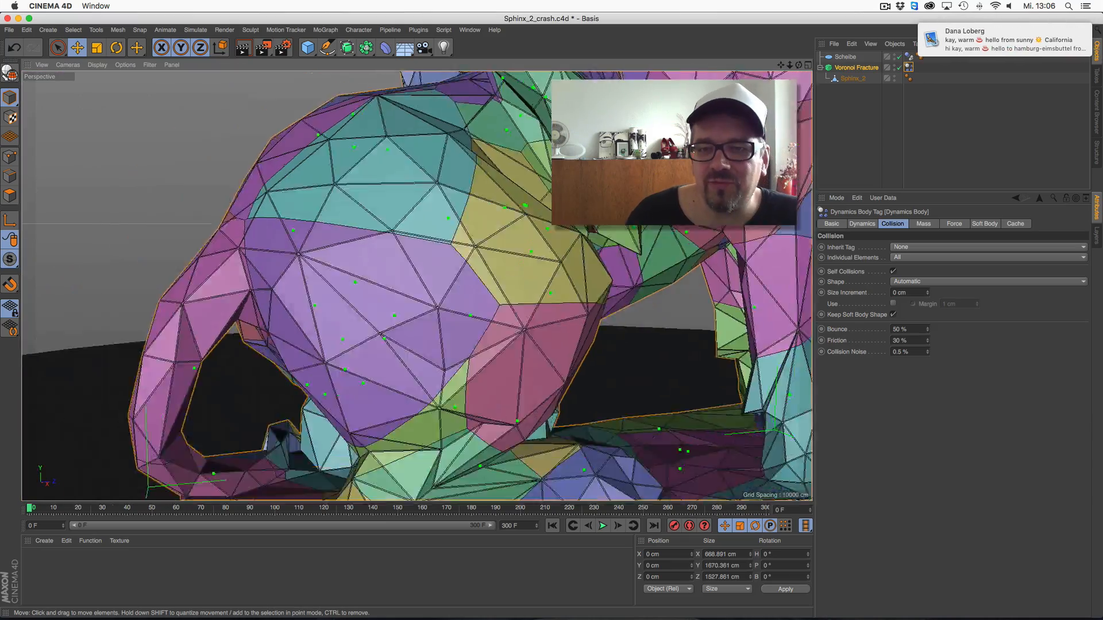
pyautogui.scroll(-6, 608, 210)
pyautogui.keyDown('alt'); pyautogui.moveTo(620, 207); pyautogui.dragTo(384, 356, button='middle'); pyautogui.keyUp('alt')
pyautogui.scroll(-3, 524, 237)
pyautogui.keyDown('alt'); pyautogui.moveTo(505, 268); pyautogui.dragTo(448, 262); pyautogui.keyUp('alt')
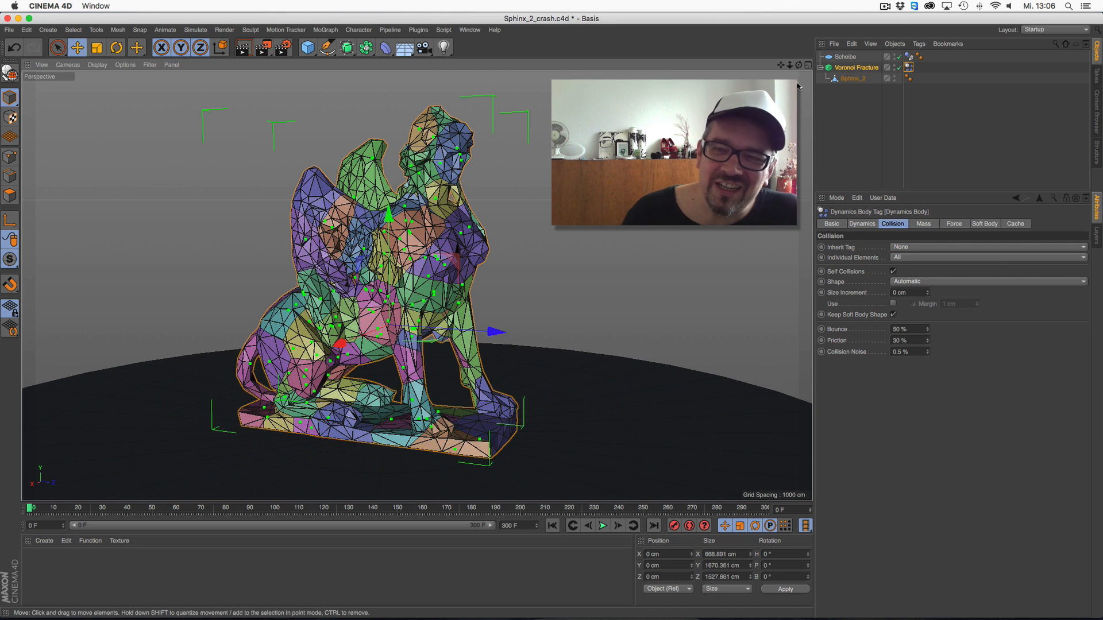
pyautogui.moveTo(798, 65)
pyautogui.mouseDown()
pyautogui.moveTo(701, 65)
pyautogui.moveTo(784, 65)
pyautogui.mouseUp()
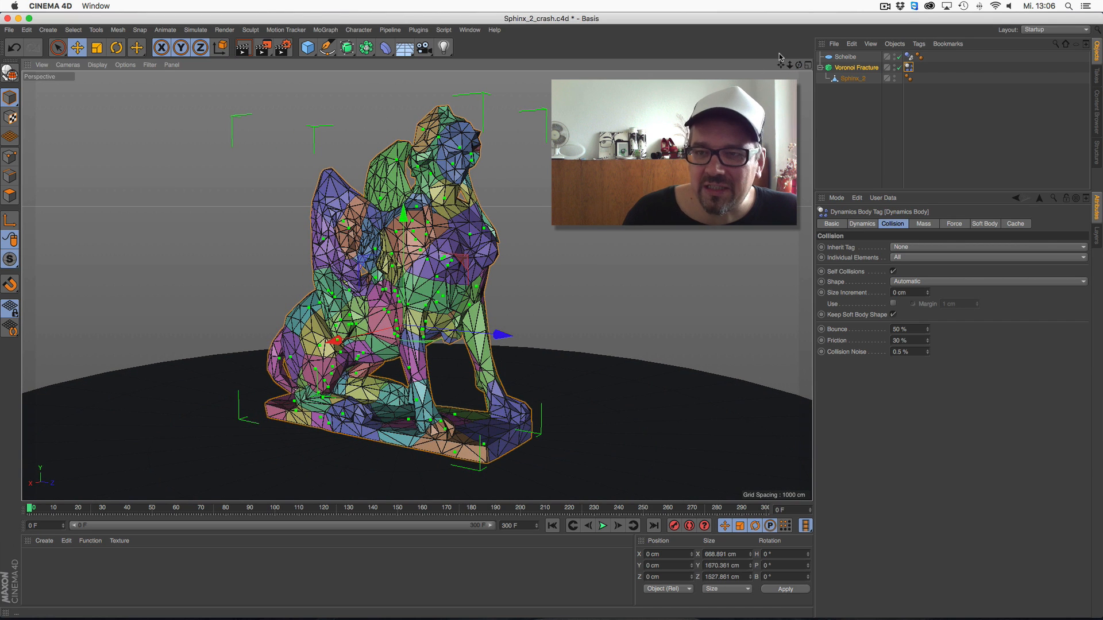
# Enable Optimize and Close Holes in the Voronoi Fracture's object properties
pyautogui.click(856, 67)
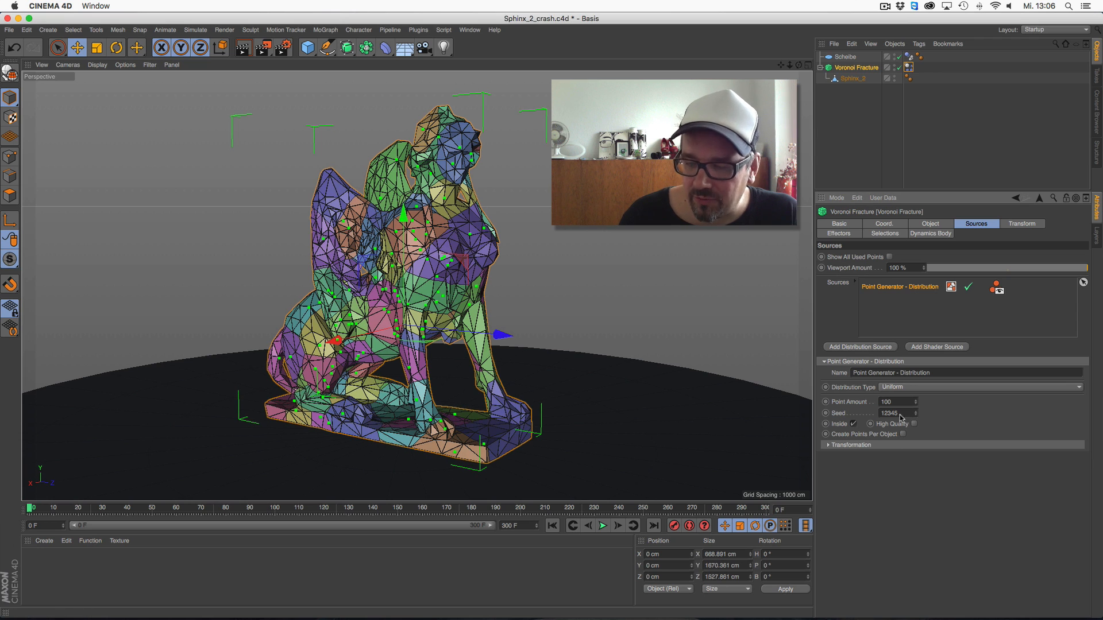
pyautogui.click(929, 225)
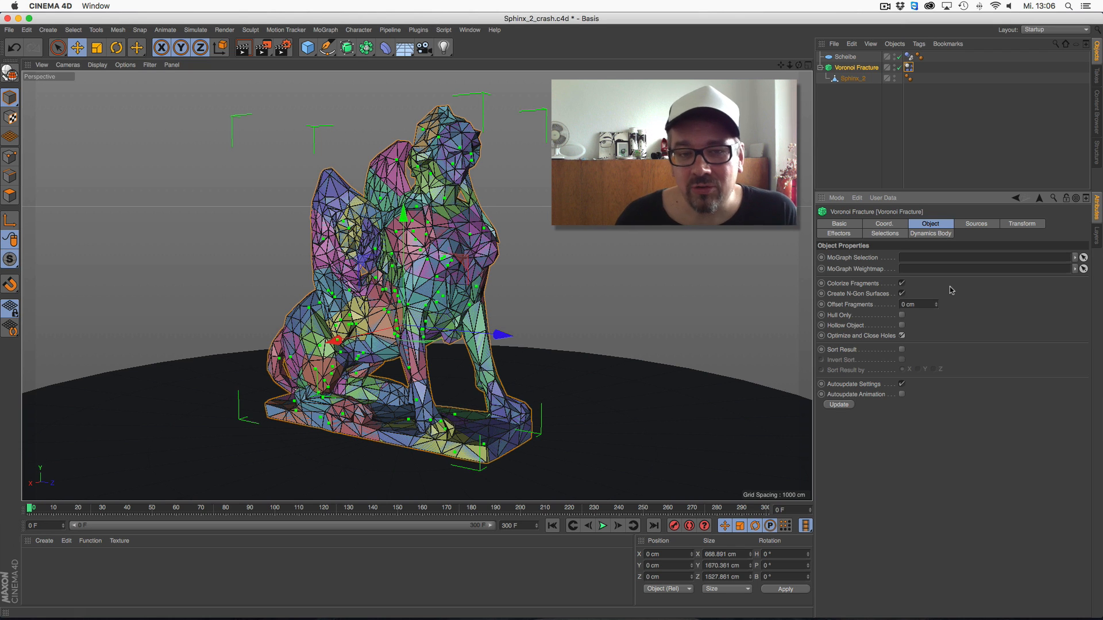
# Run the simulation repeatedly from the first frame to check how the closed sphinx fragments break apart
pyautogui.click(604, 526)
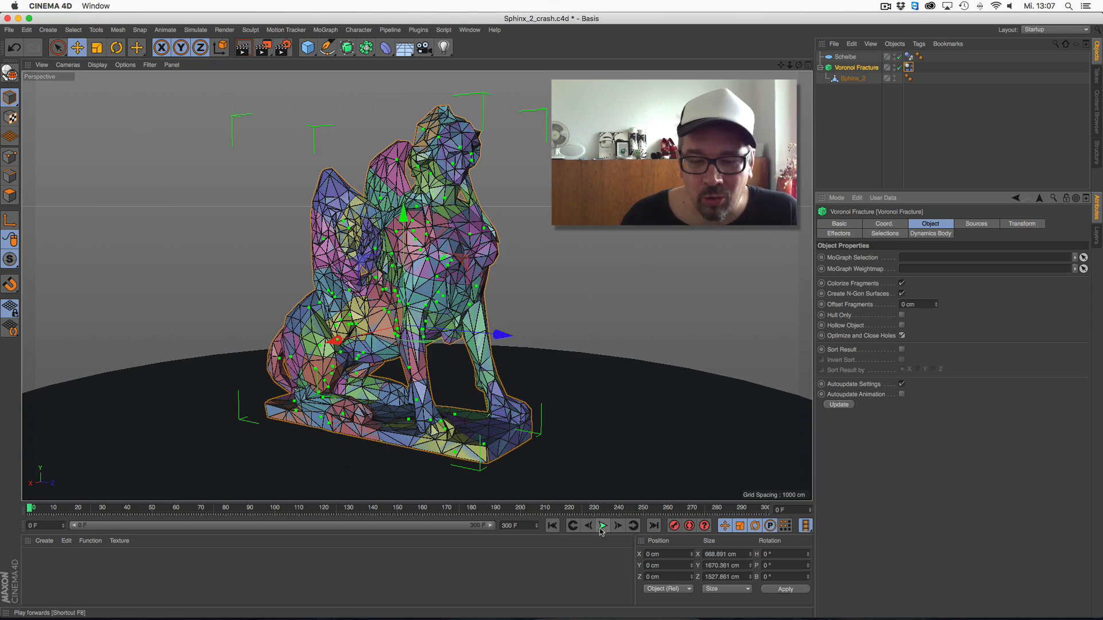
pyautogui.click(602, 527)
pyautogui.click(552, 526)
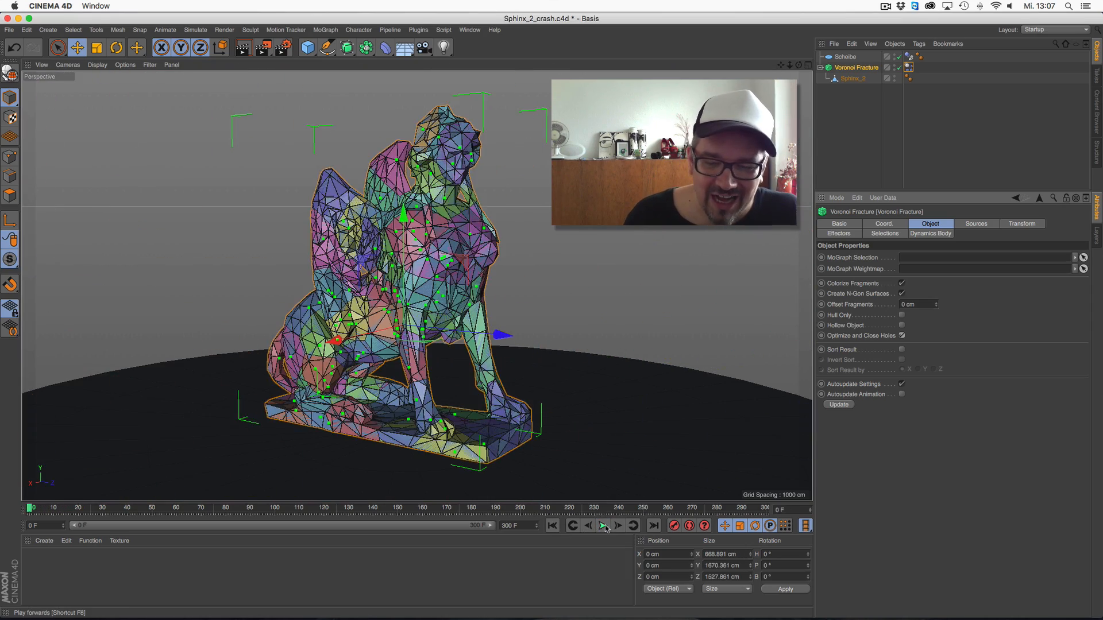
pyautogui.click(555, 529)
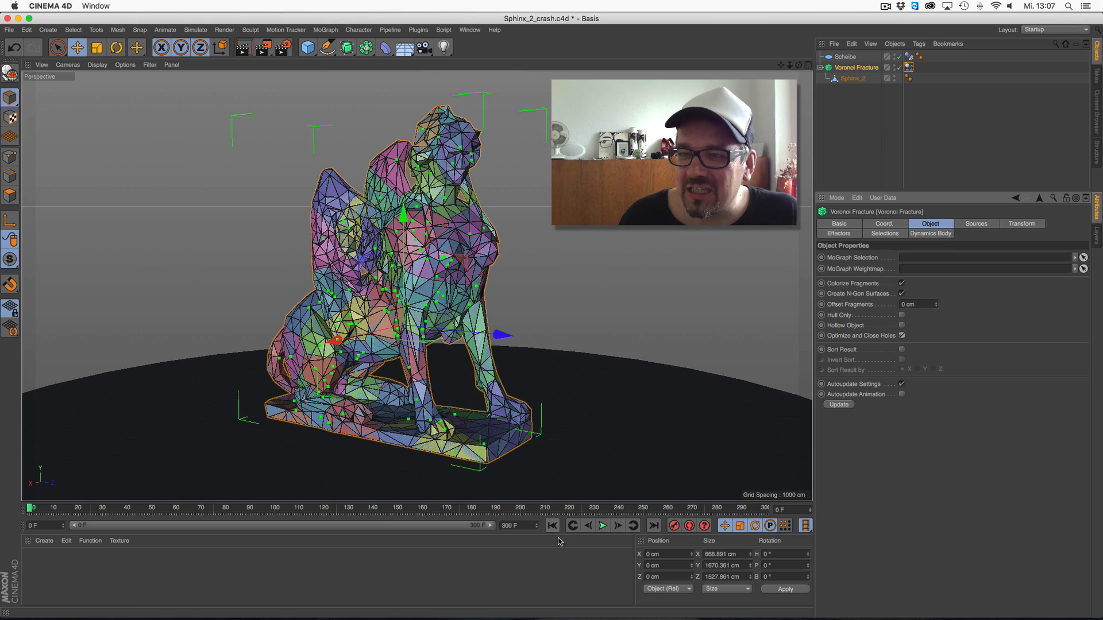
pyautogui.click(602, 527)
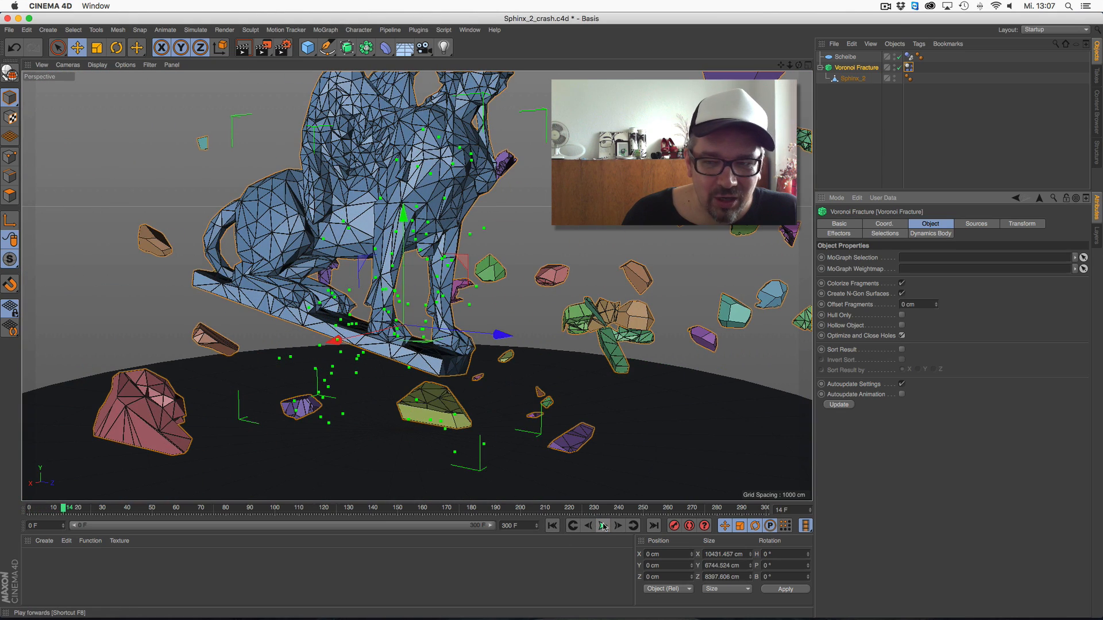
pyautogui.click(552, 526)
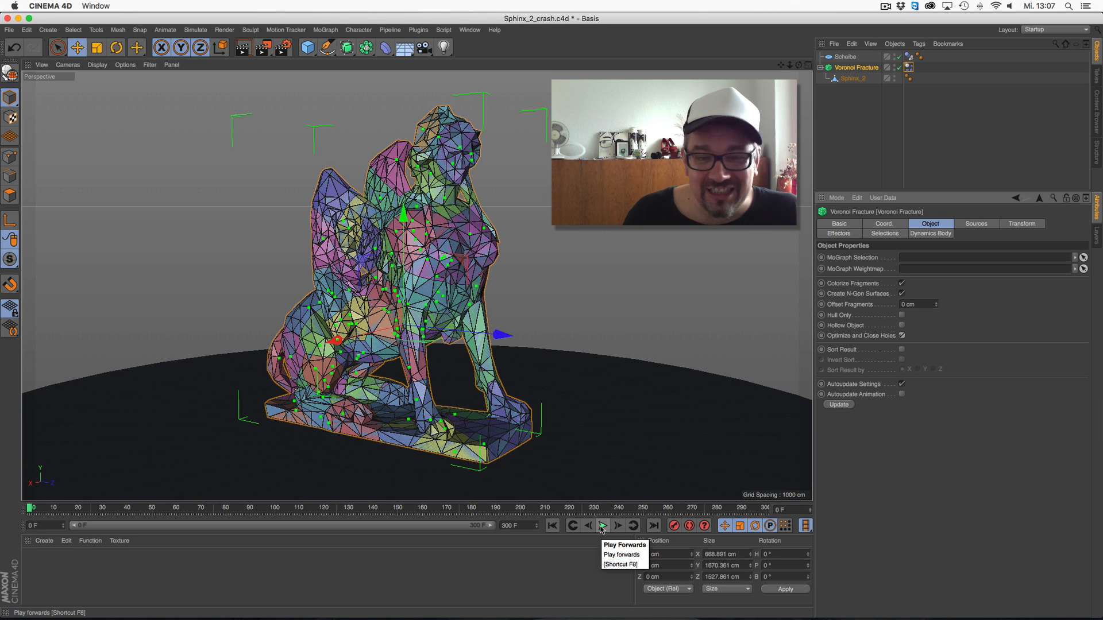
pyautogui.click(602, 526)
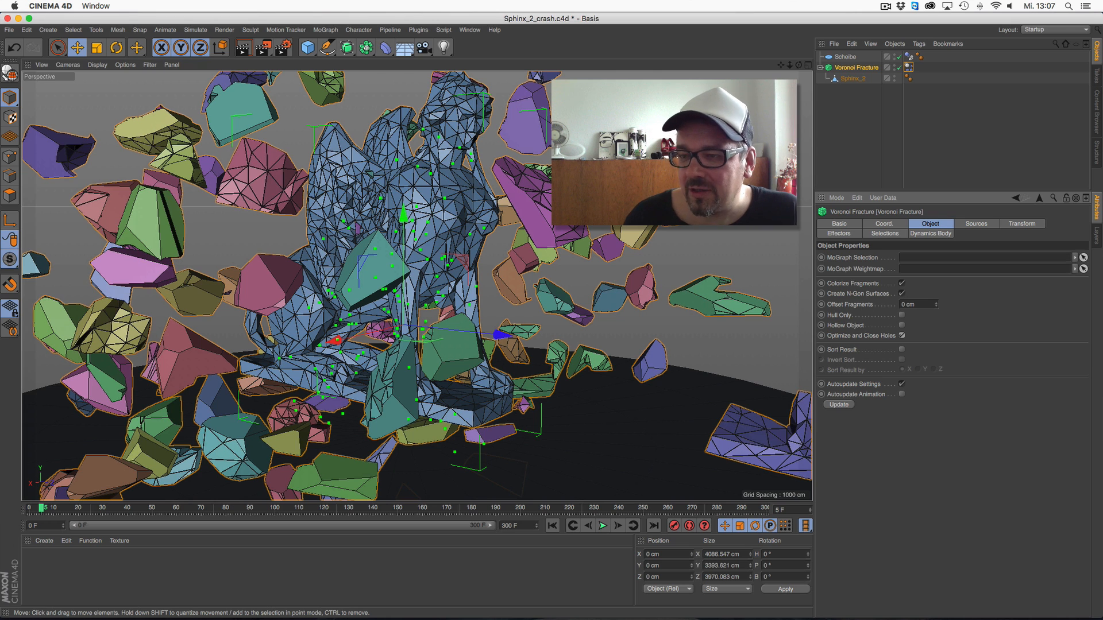
# Turn off Inside for the sphinx's distribution source and replay the simulation from the first frame
pyautogui.click(975, 224)
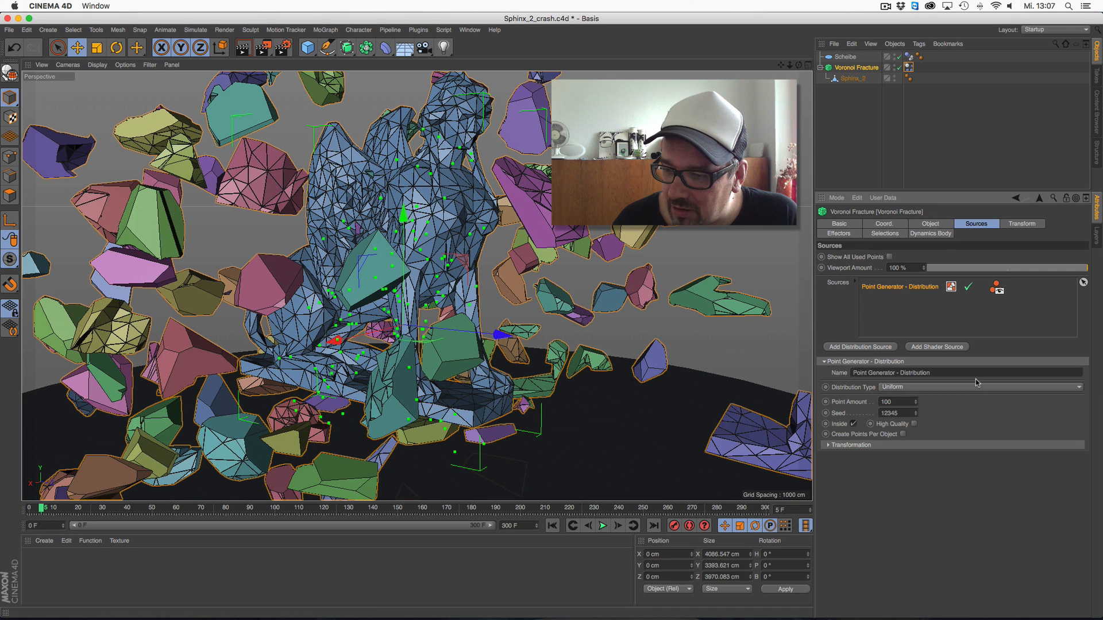
pyautogui.click(853, 424)
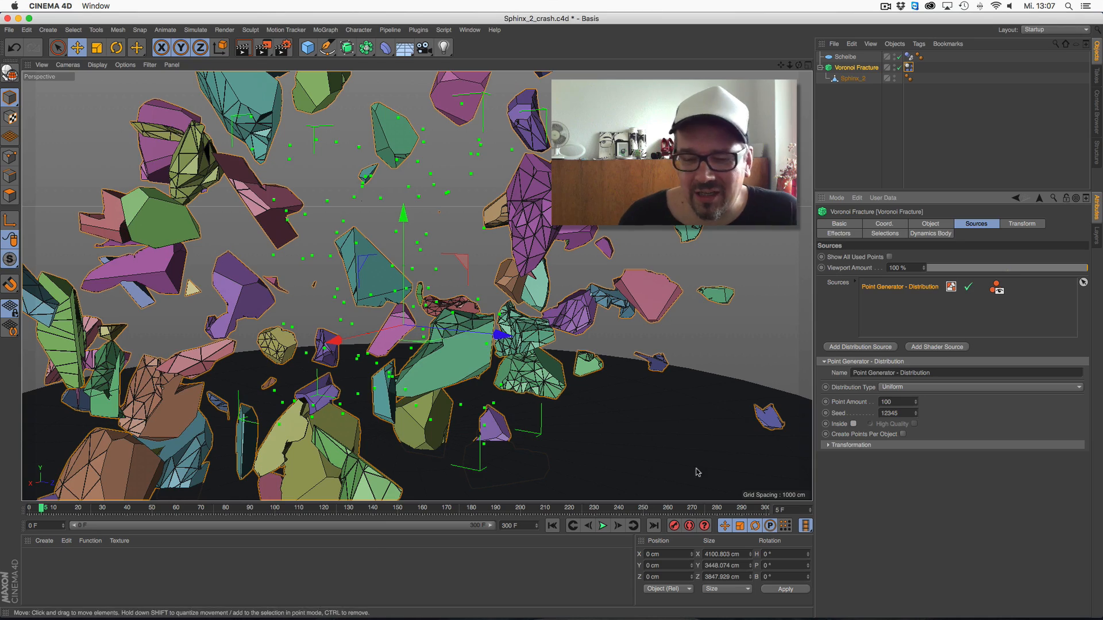
pyautogui.click(552, 525)
pyautogui.click(602, 526)
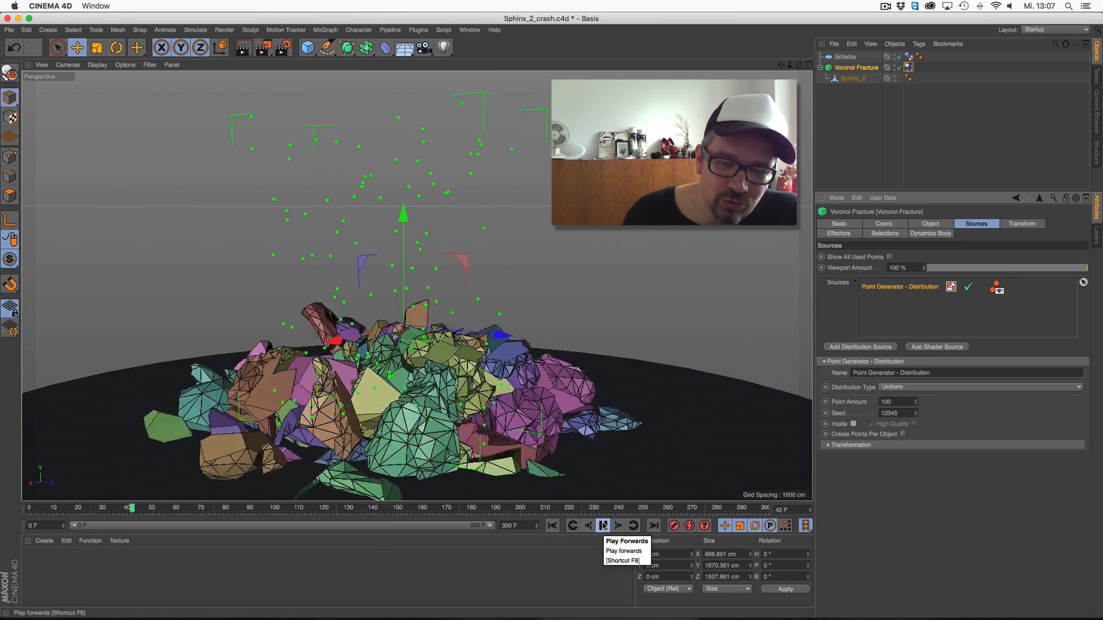
pyautogui.click(602, 526)
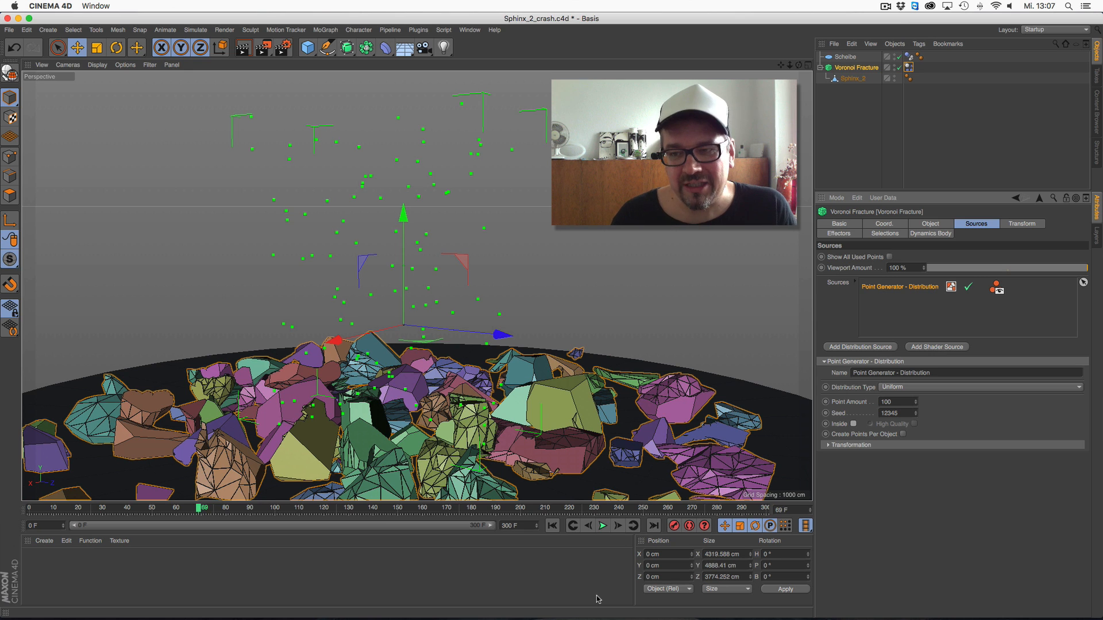
# Review the Optimize and Close Holes option in the Voronoi Fracture's object properties and return the animation to the first frame
pyautogui.click(852, 78)
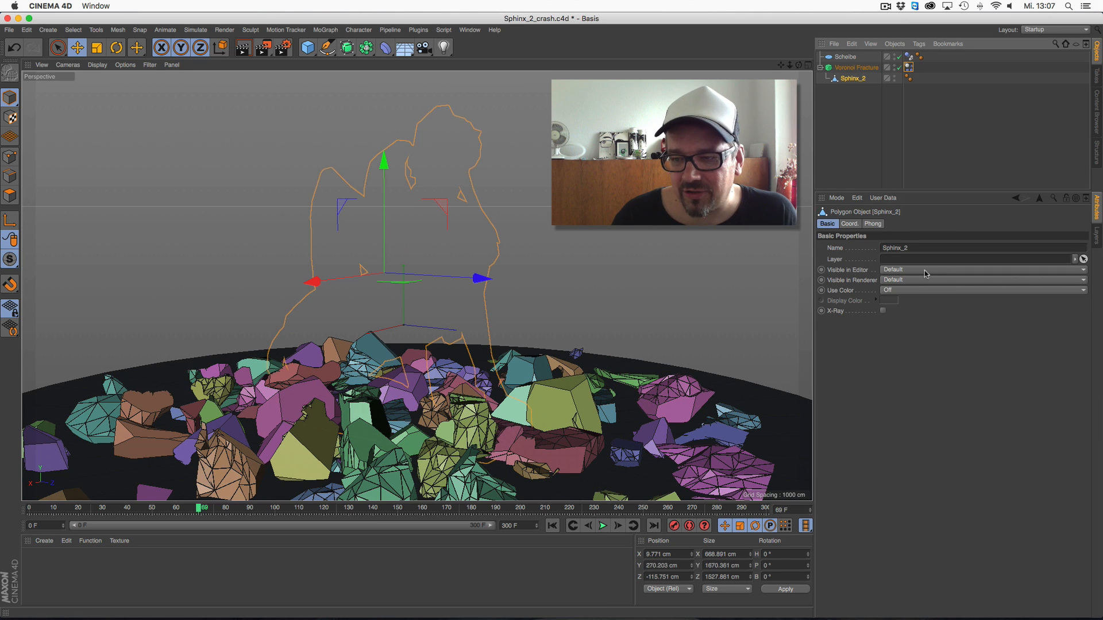
pyautogui.click(855, 68)
pyautogui.click(926, 225)
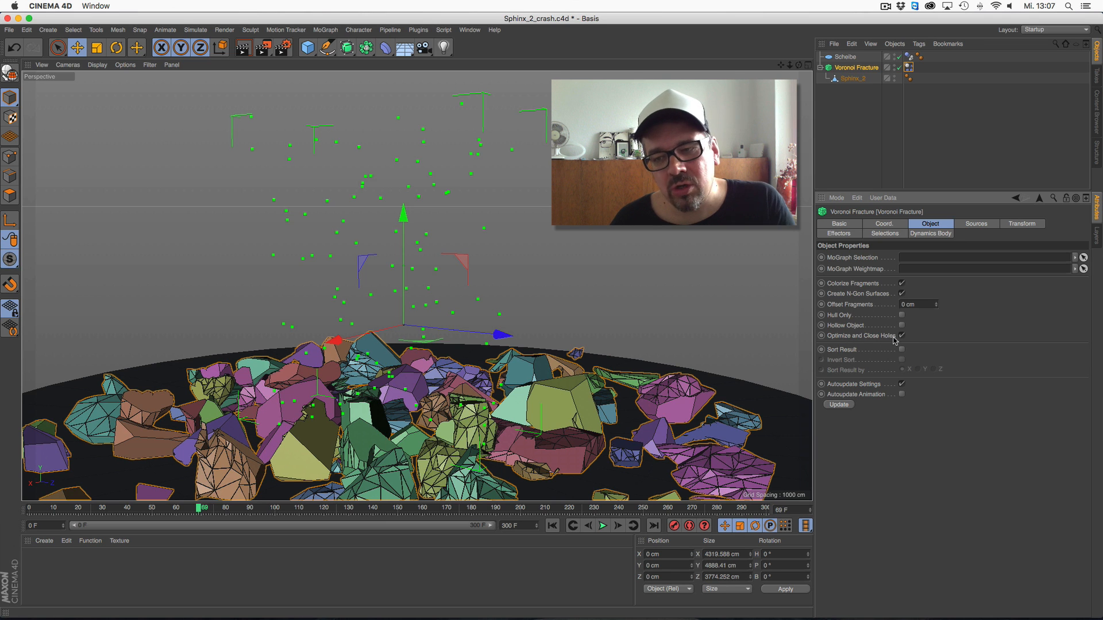
pyautogui.click(552, 526)
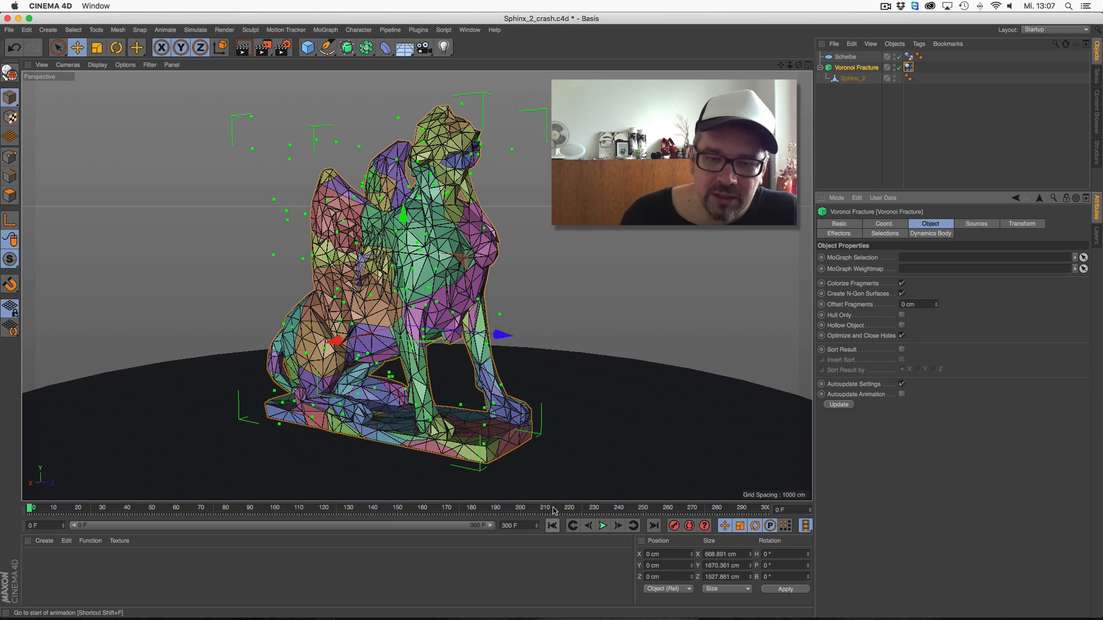
# Switch to the open Child_with_goose.c4d scene and select its Voronoi Fracture object
pyautogui.click(470, 30)
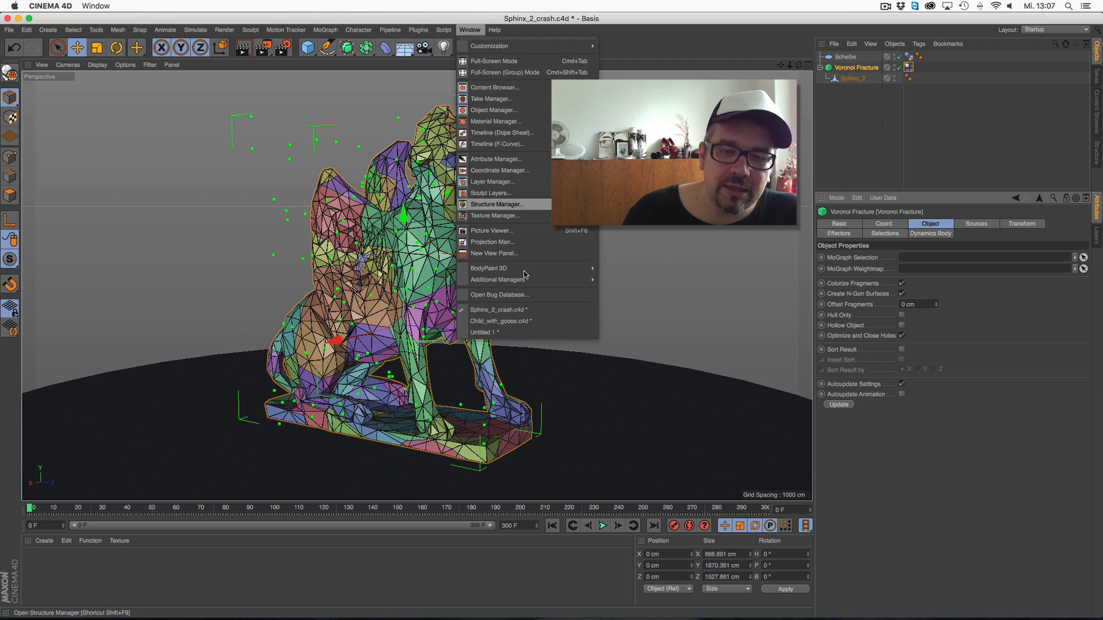
pyautogui.click(530, 323)
pyautogui.moveTo(799, 66)
pyautogui.mouseDown()
pyautogui.moveTo(836, 106)
pyautogui.moveTo(816, 84)
pyautogui.moveTo(841, 68)
pyautogui.moveTo(811, 81)
pyautogui.mouseUp()
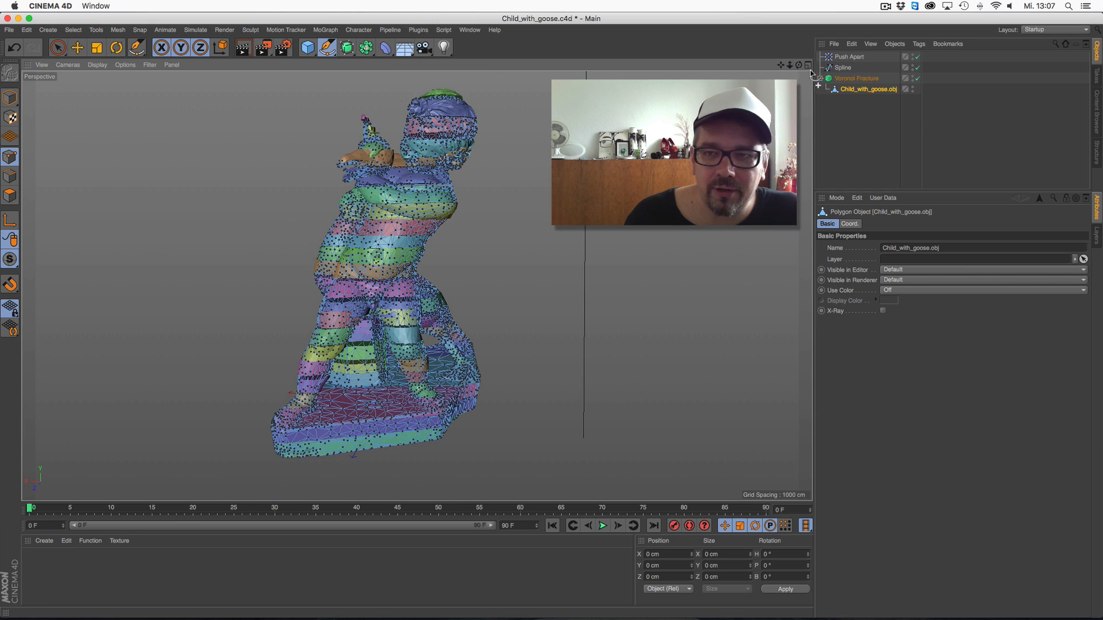
pyautogui.click(831, 130)
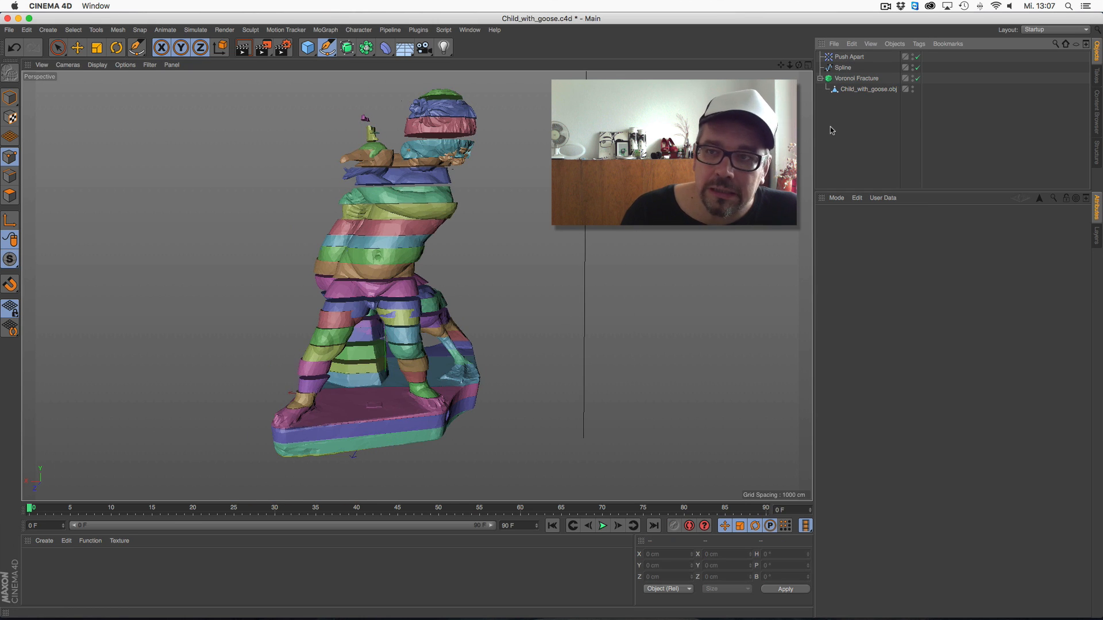
pyautogui.click(850, 78)
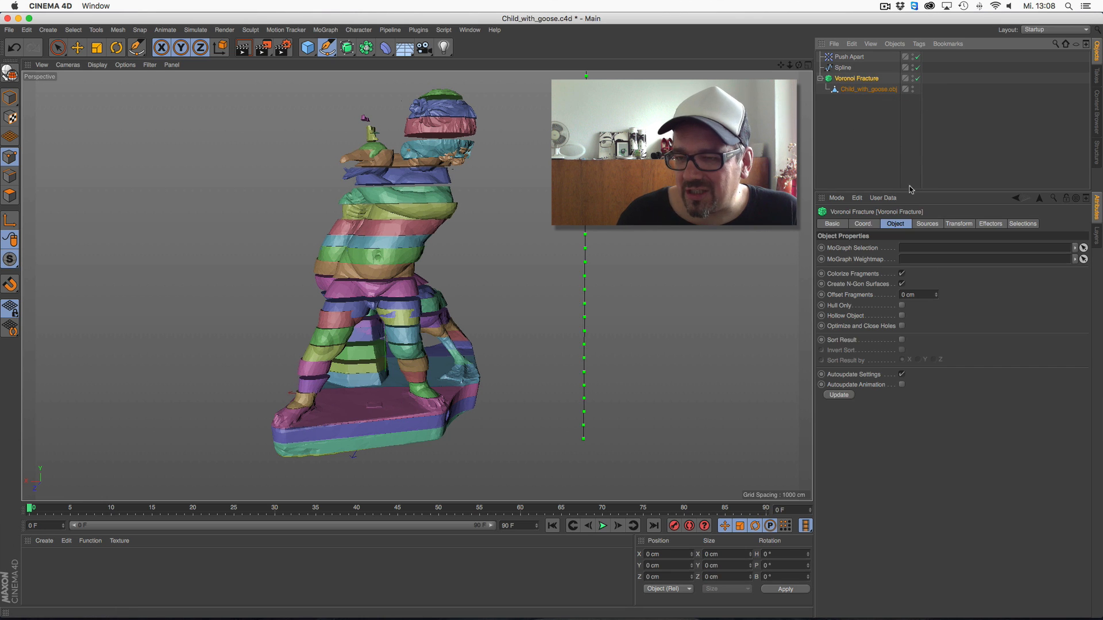
# Create a new material and load a Noise shader as its color texture
pyautogui.click(44, 540)
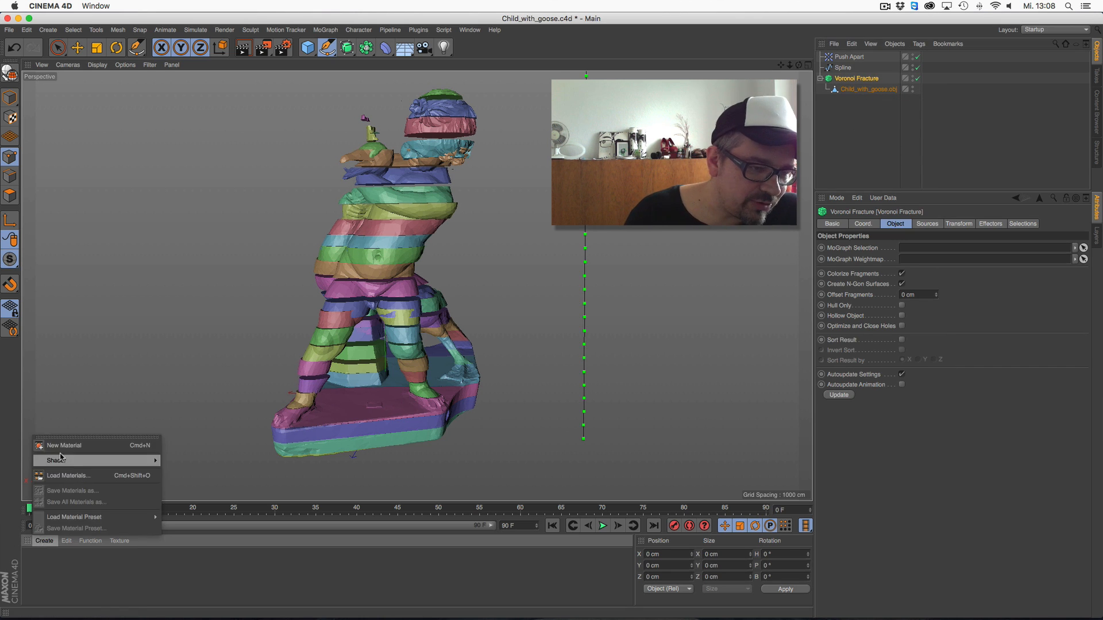
pyautogui.click(64, 445)
pyautogui.doubleClick(33, 560)
pyautogui.moveTo(308, 87); pyautogui.dragTo(368, 183)
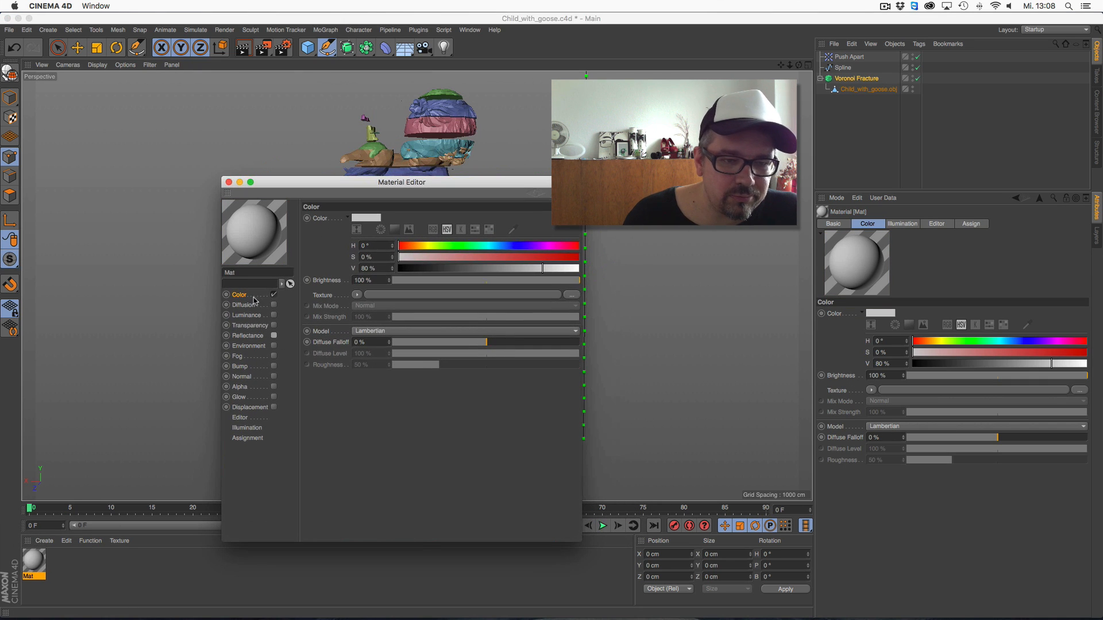
pyautogui.click(357, 295)
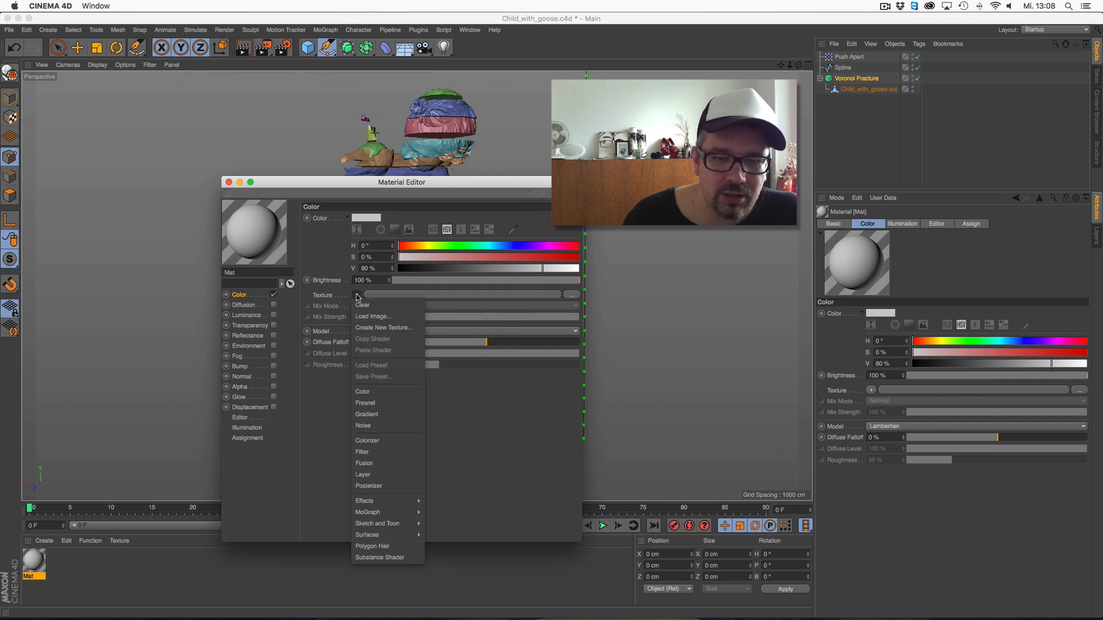
pyautogui.click(396, 425)
# Increase the global scale of the material's Noise shader and close the Material Editor
pyautogui.click(428, 295)
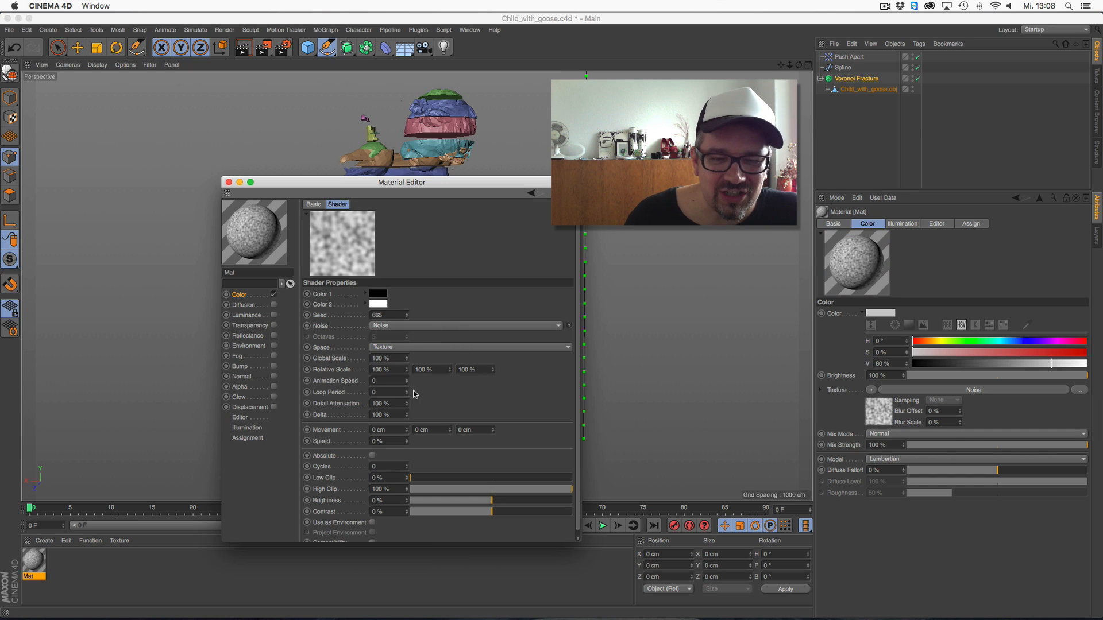
pyautogui.click(381, 358)
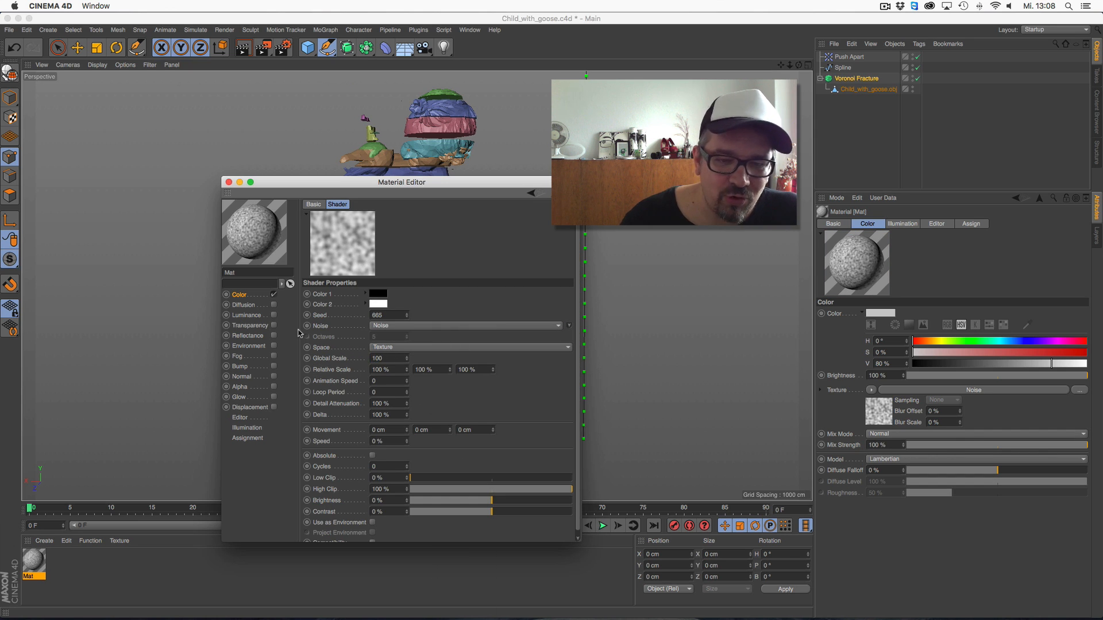
pyautogui.click(229, 182)
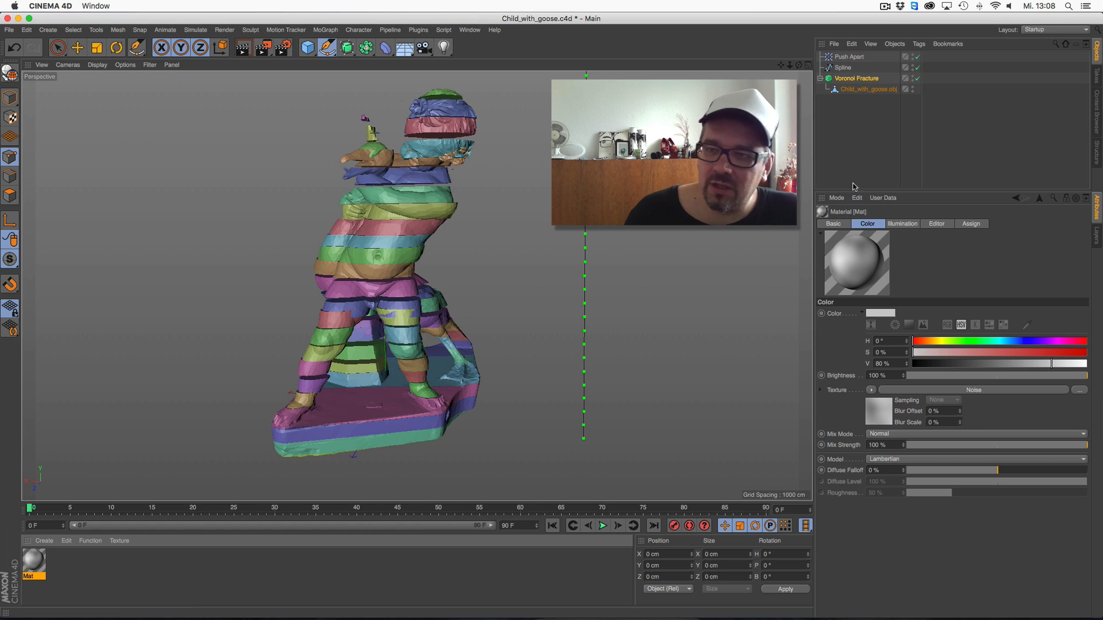
# Disable the Spline source of the statue's Voronoi Fracture
pyautogui.click(870, 78)
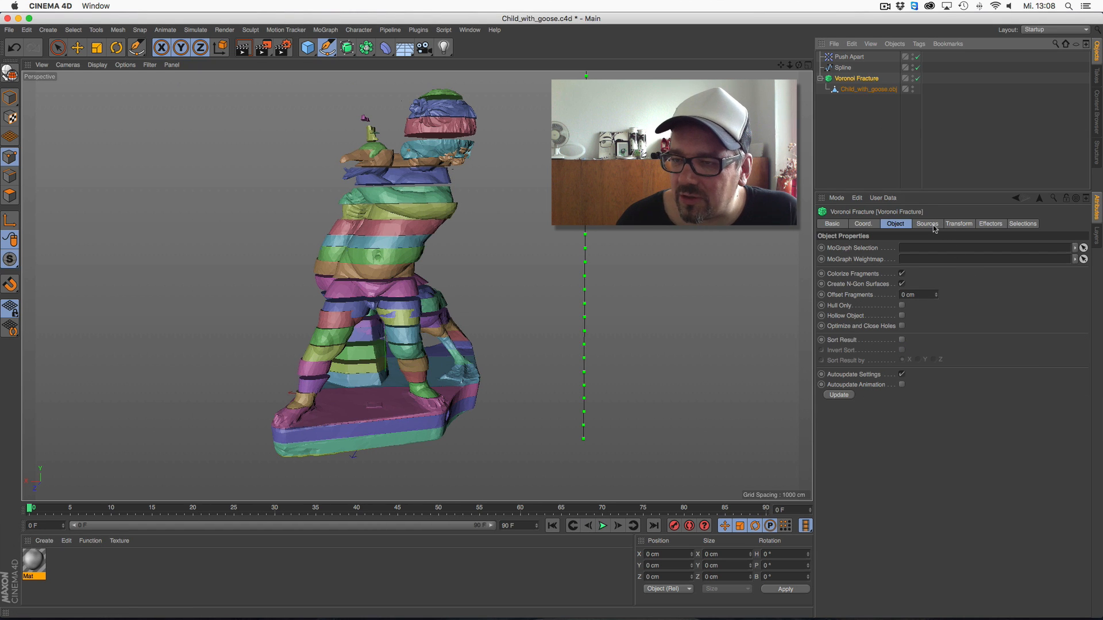
pyautogui.click(927, 224)
pyautogui.click(968, 295)
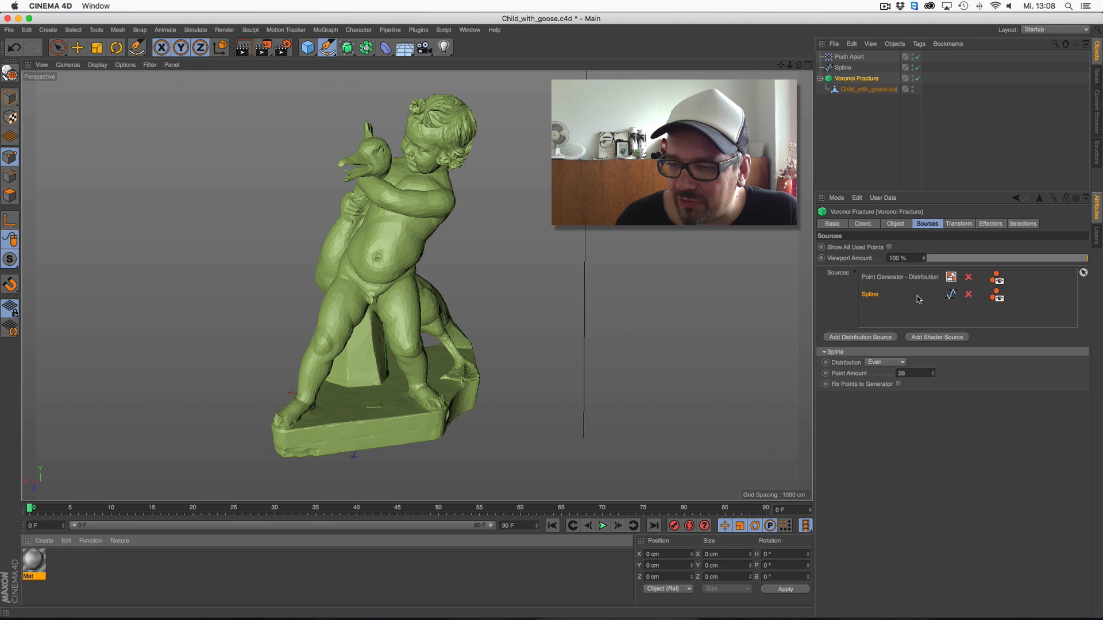
# Add a shader source to the Voronoi Fracture, load a Noise shader into it and open the noise settings
pyautogui.click(945, 341)
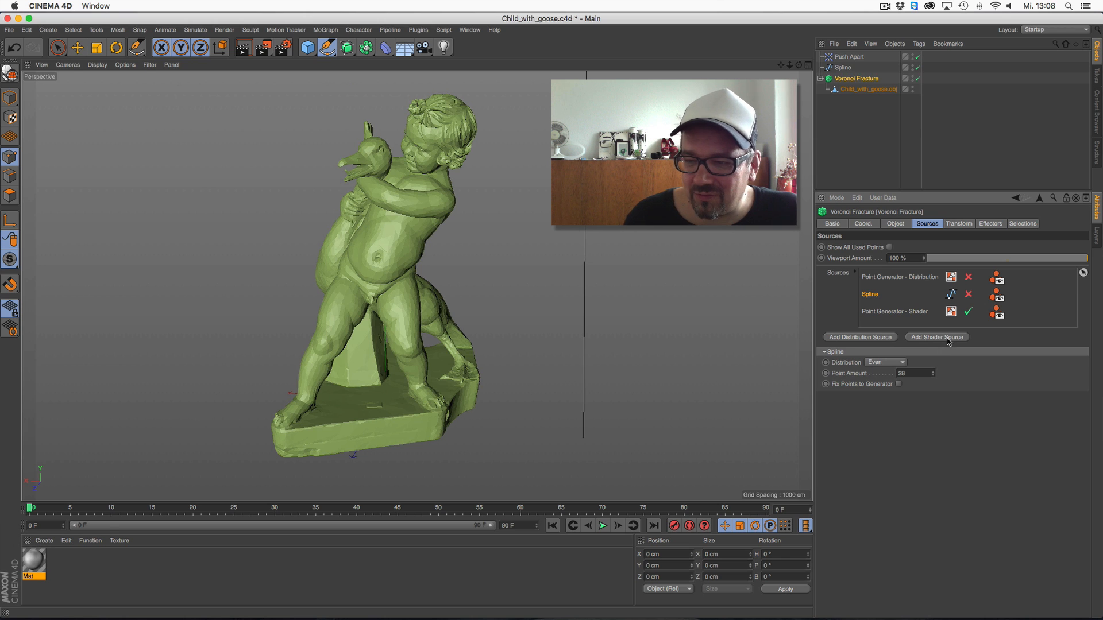
pyautogui.click(913, 315)
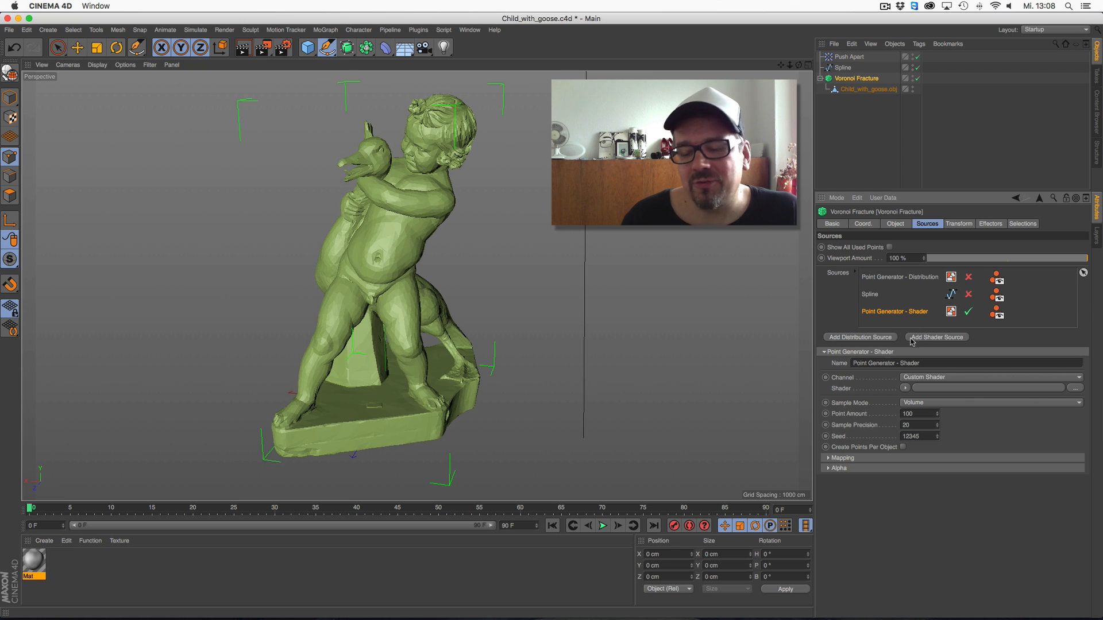
pyautogui.click(906, 388)
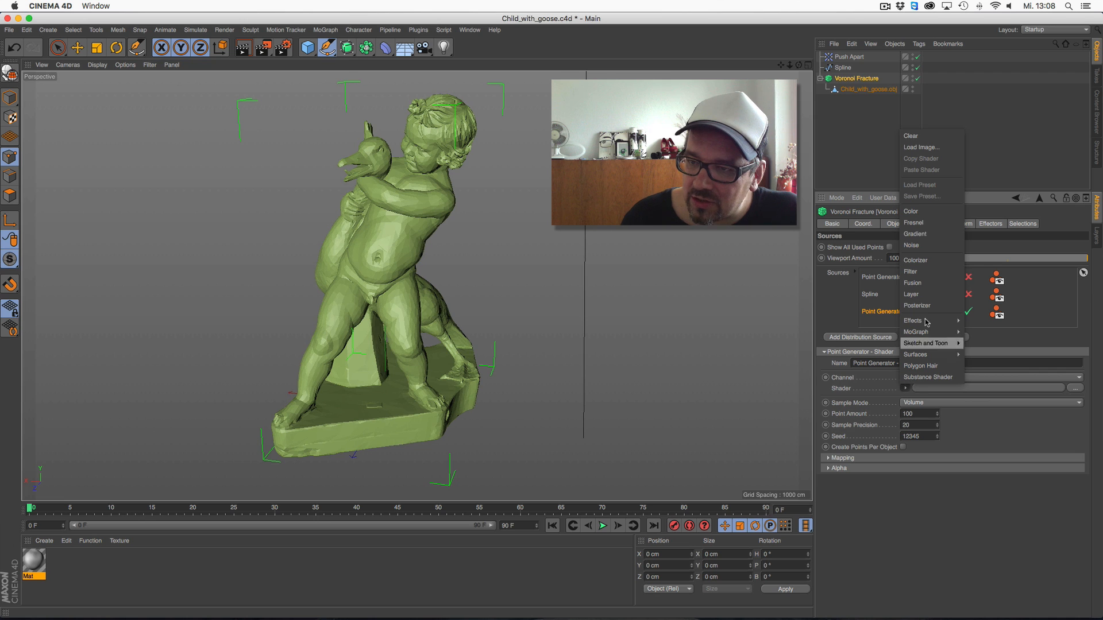
pyautogui.click(950, 248)
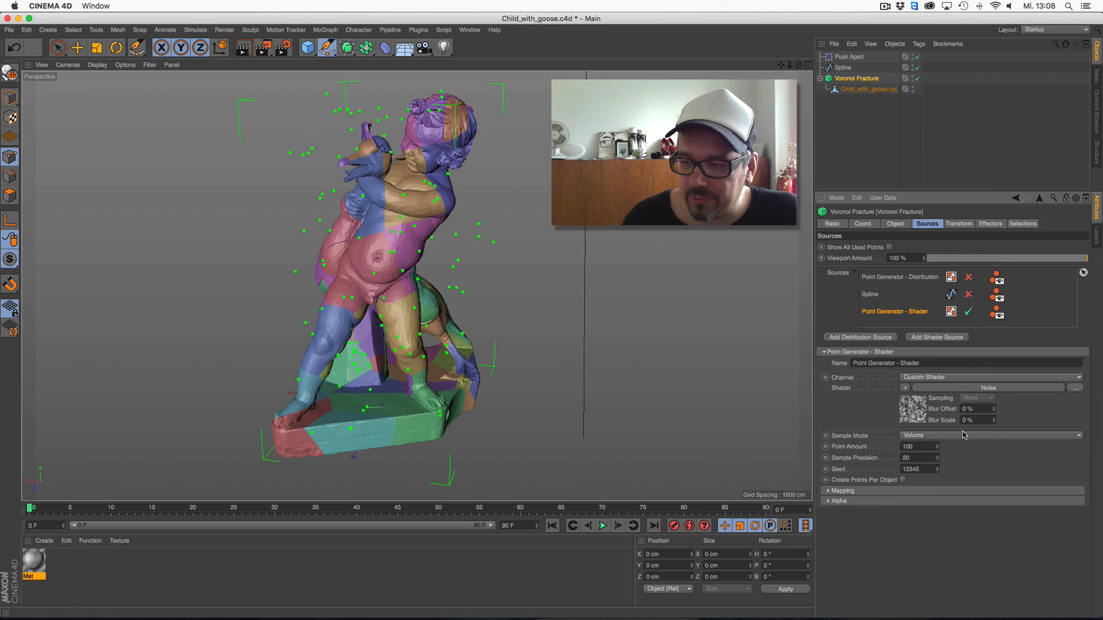
pyautogui.click(971, 389)
# Try out different noise types for the fracture source, including Luka, Ober, Stupl, Displaced Voronoi, Cell Voronoi and Box Noise
pyautogui.click(908, 345)
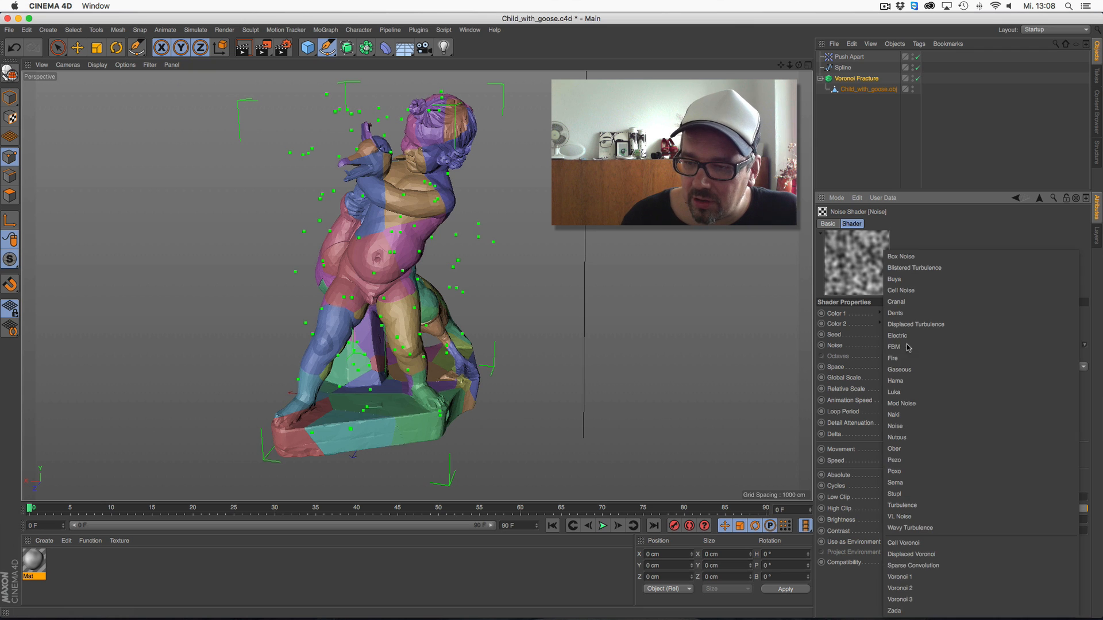
pyautogui.click(908, 345)
pyautogui.press('Down')
pyautogui.press('Down')
pyautogui.press('Down')
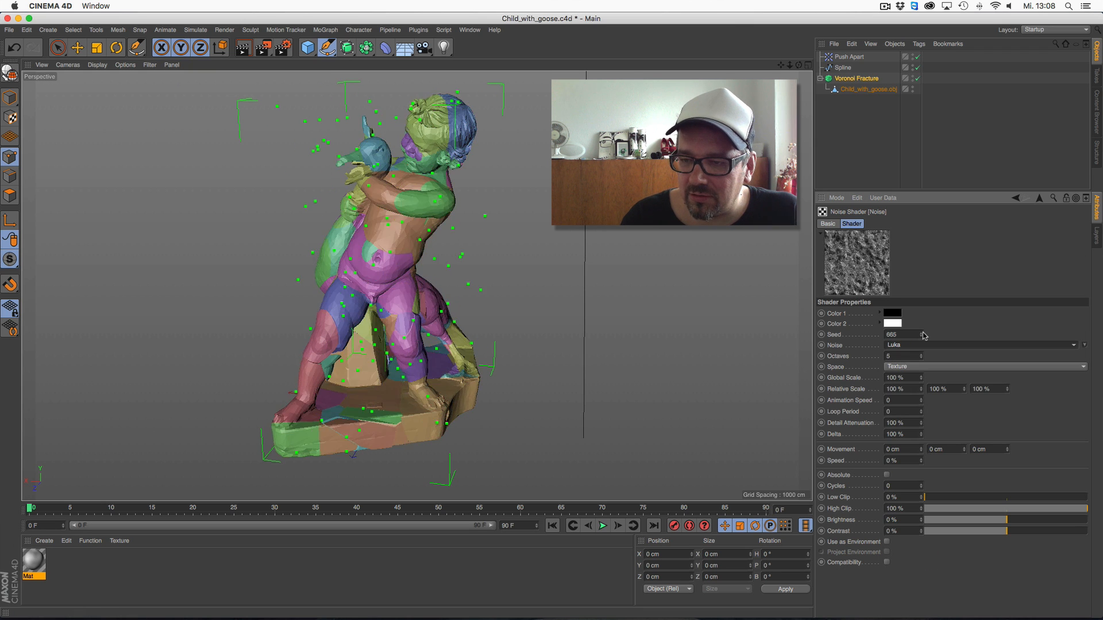
pyautogui.press('Down')
pyautogui.press('Down')
pyautogui.press('Down')
pyautogui.press('Down')
pyautogui.press('Down')
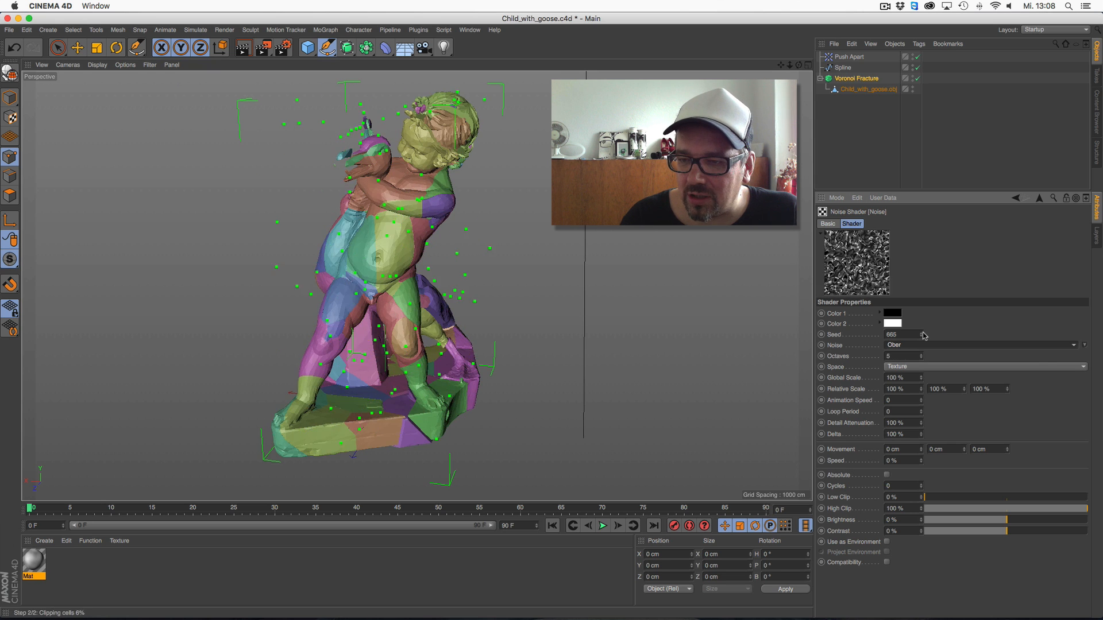
pyautogui.press('Down')
pyautogui.press('Down')
pyautogui.press('Down')
pyautogui.press('Down')
pyautogui.press('Down')
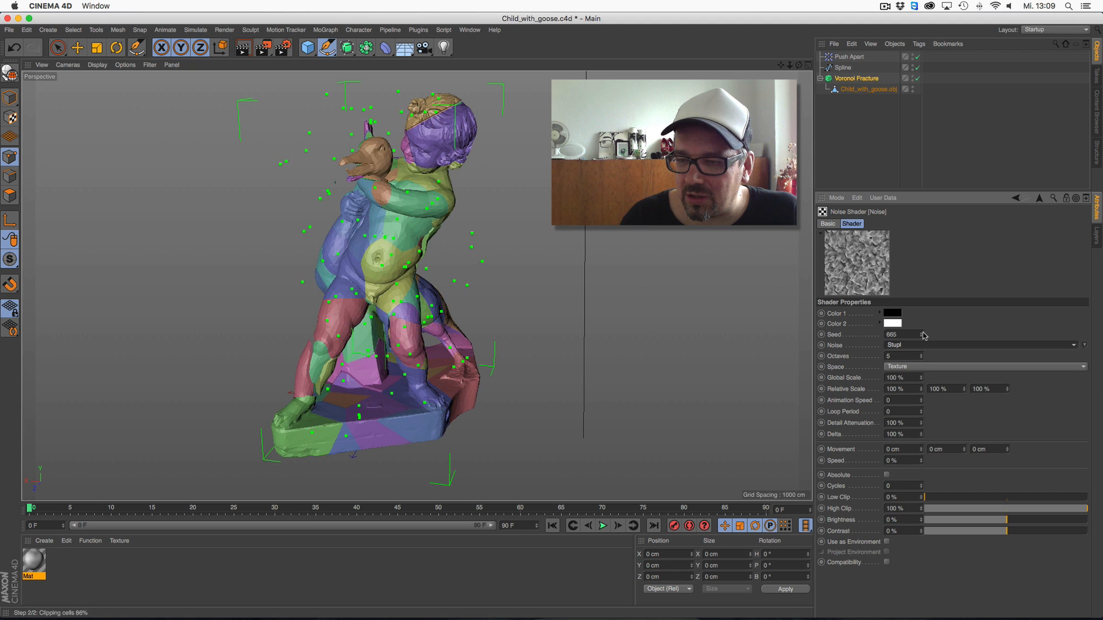
pyautogui.press('Down')
pyautogui.press('Down')
pyautogui.press('Down')
pyautogui.press('Down')
pyautogui.press('Down')
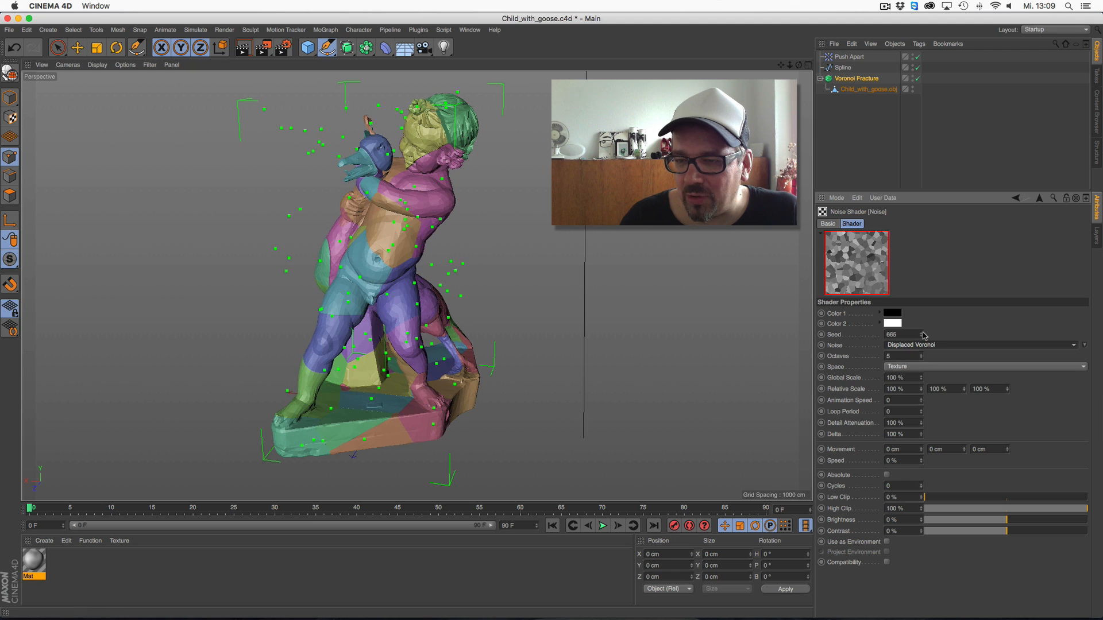
pyautogui.press('Up')
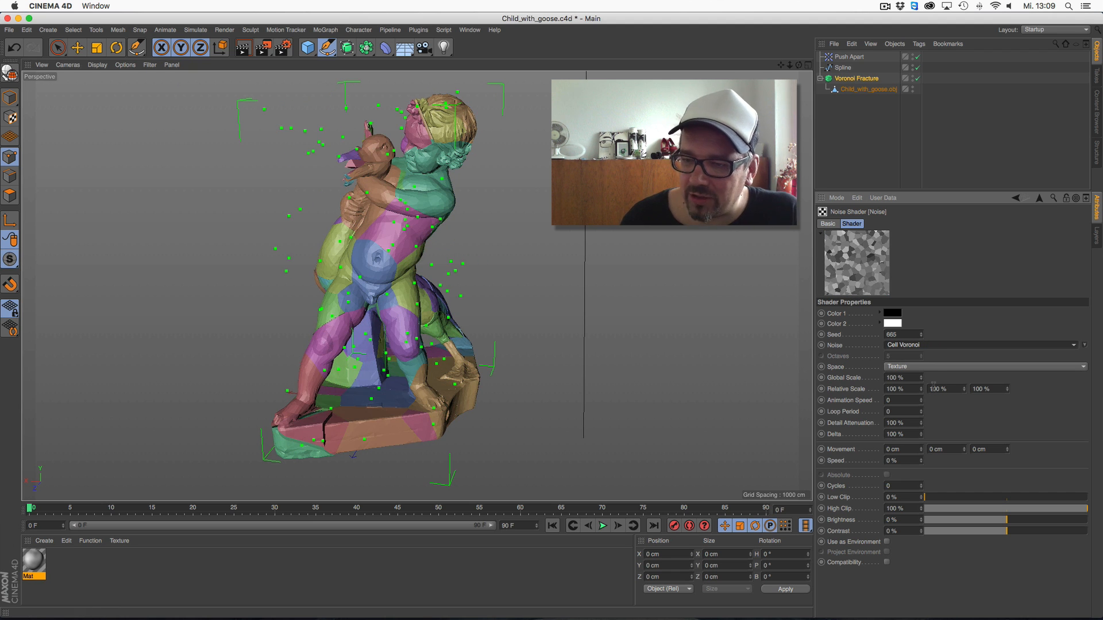
pyautogui.click(1073, 345)
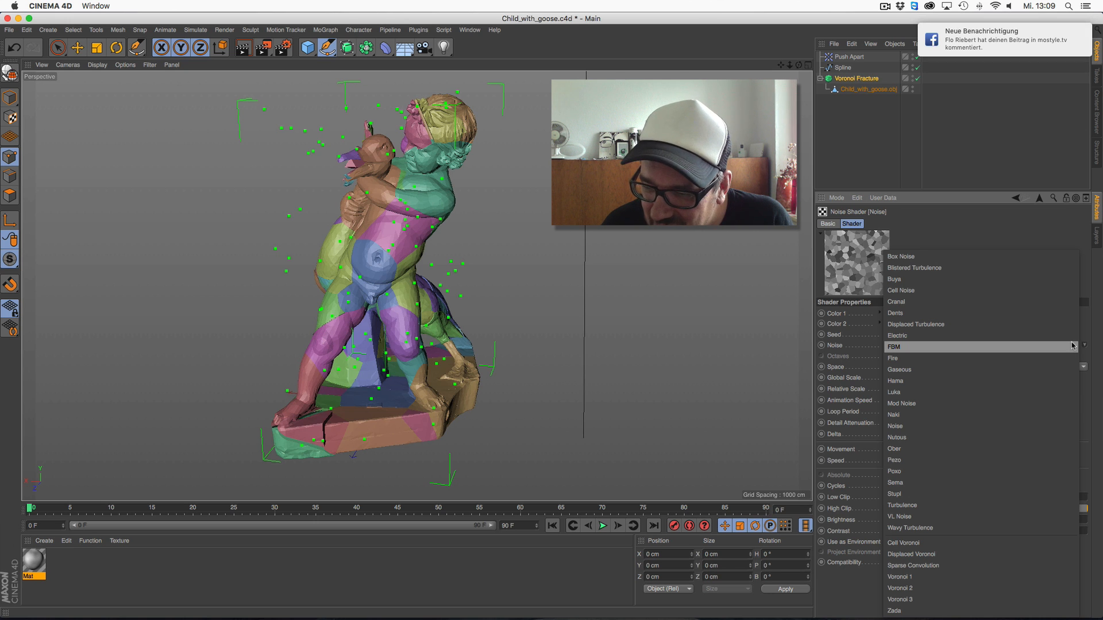
pyautogui.click(1063, 256)
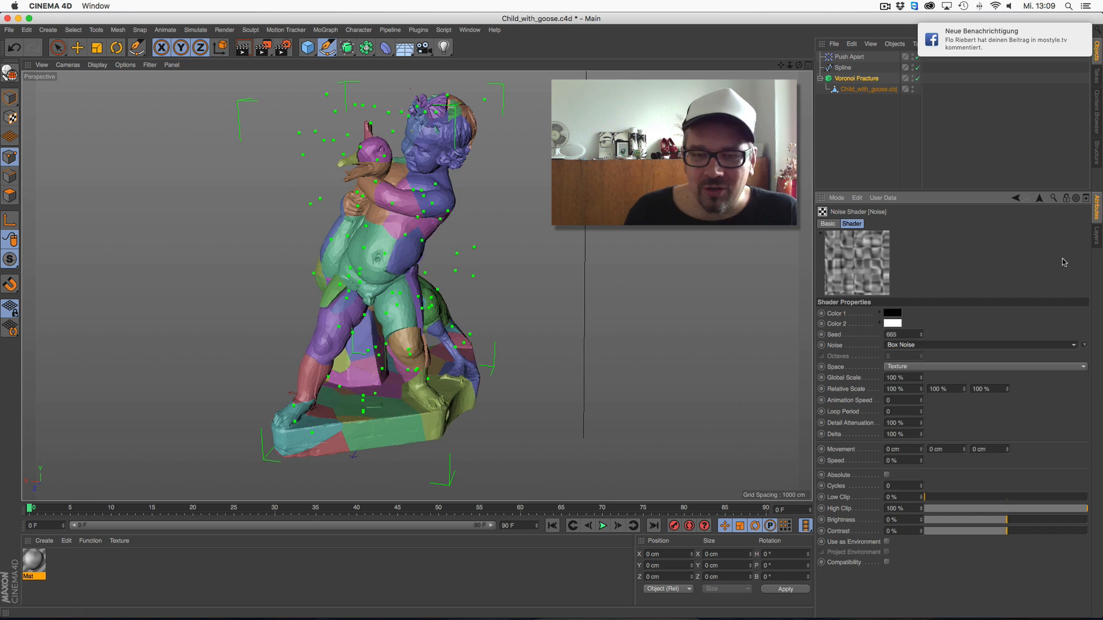
# Set the fracture source's noise space to Object, trying World first, and its noise type to Cell Noise
pyautogui.click(921, 367)
pyautogui.click(909, 411)
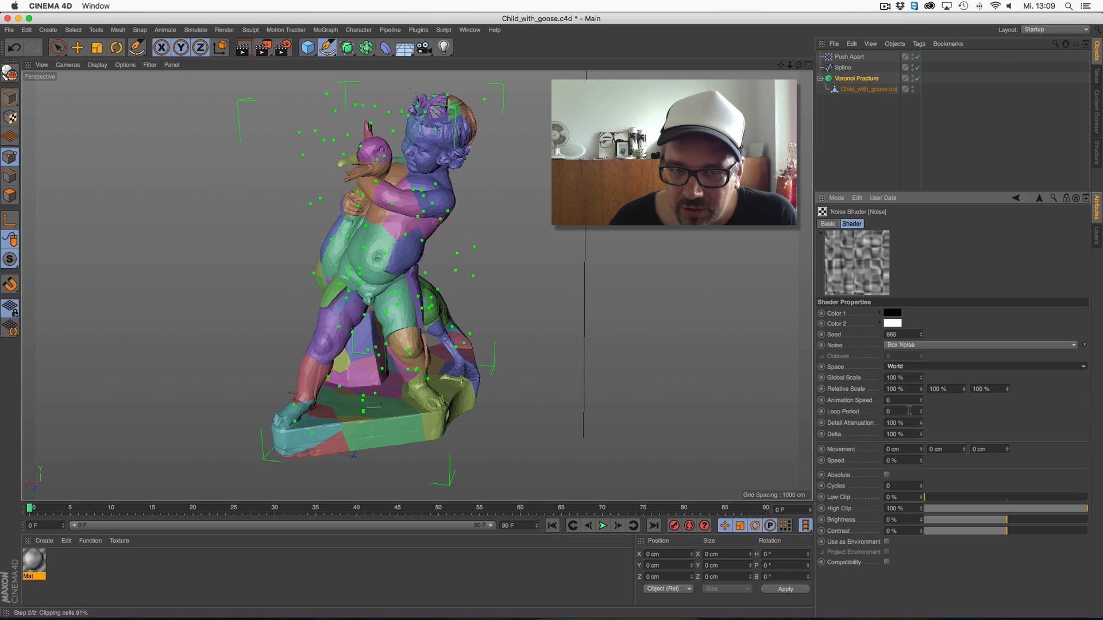
pyautogui.click(911, 368)
pyautogui.click(905, 395)
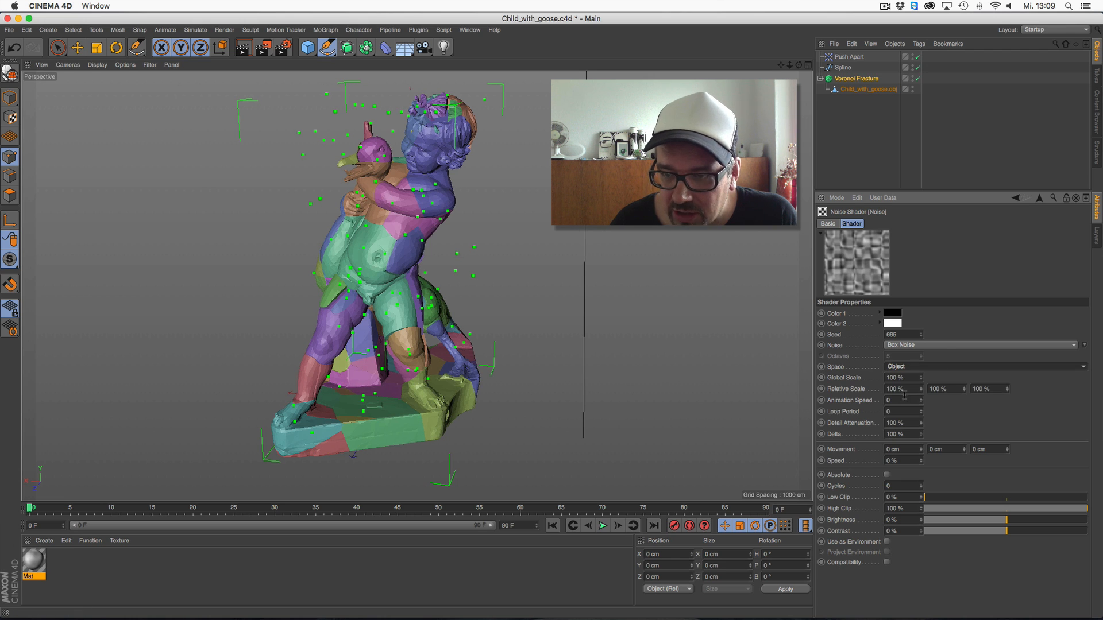
pyautogui.click(925, 346)
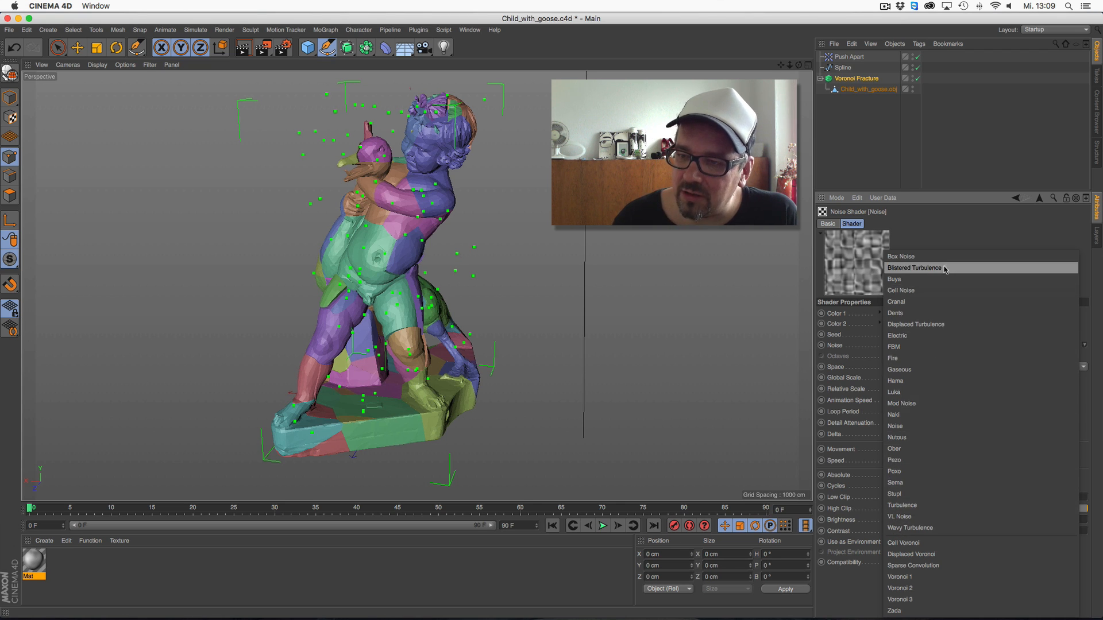
pyautogui.click(901, 290)
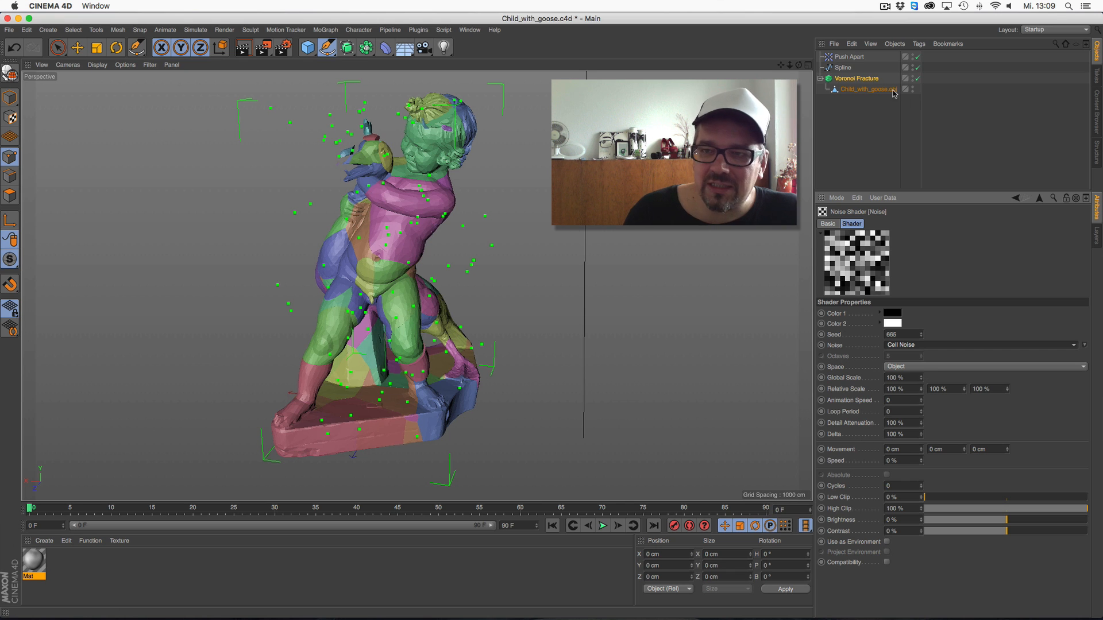
# Set the point amount of the Voronoi Fracture's shader source to 300
pyautogui.click(858, 78)
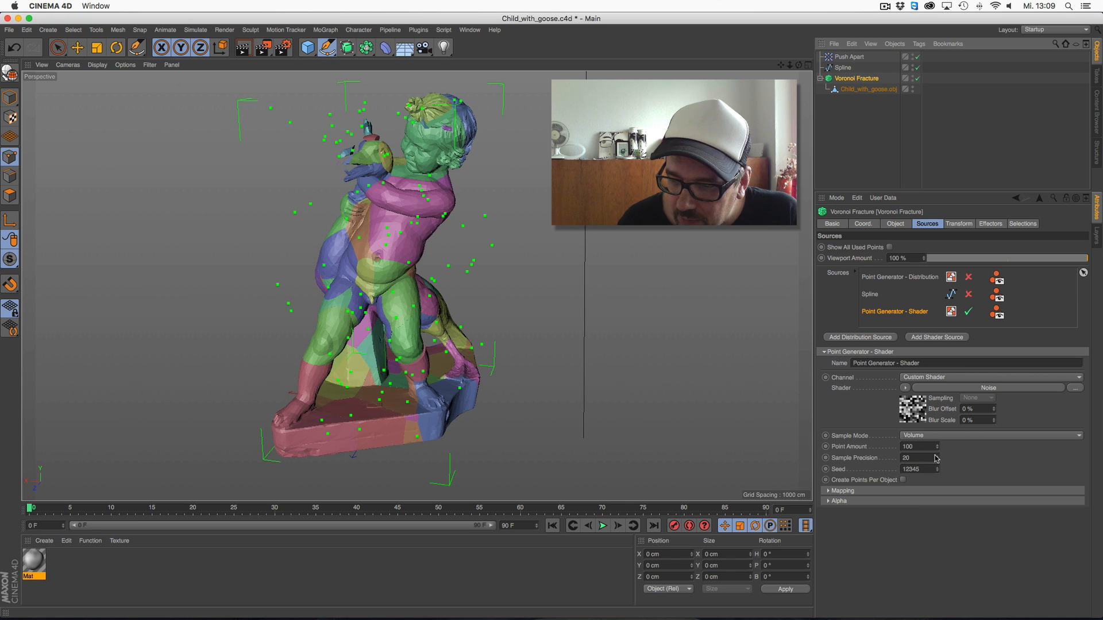
pyautogui.moveTo(925, 447); pyautogui.dragTo(837, 461)
pyautogui.write('300')
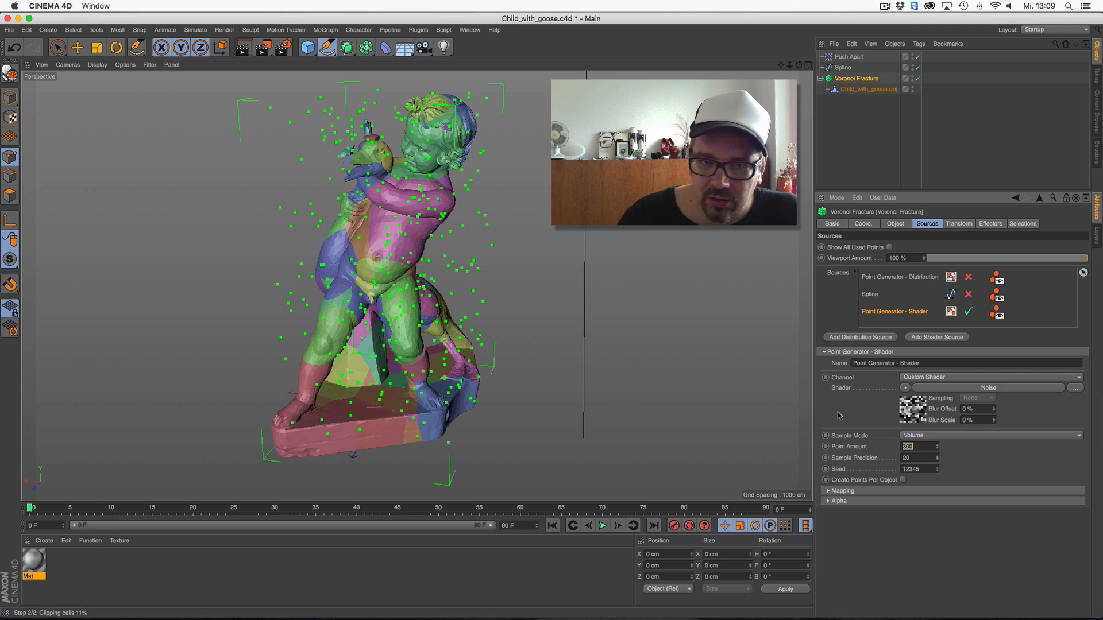
pyautogui.press('Return')
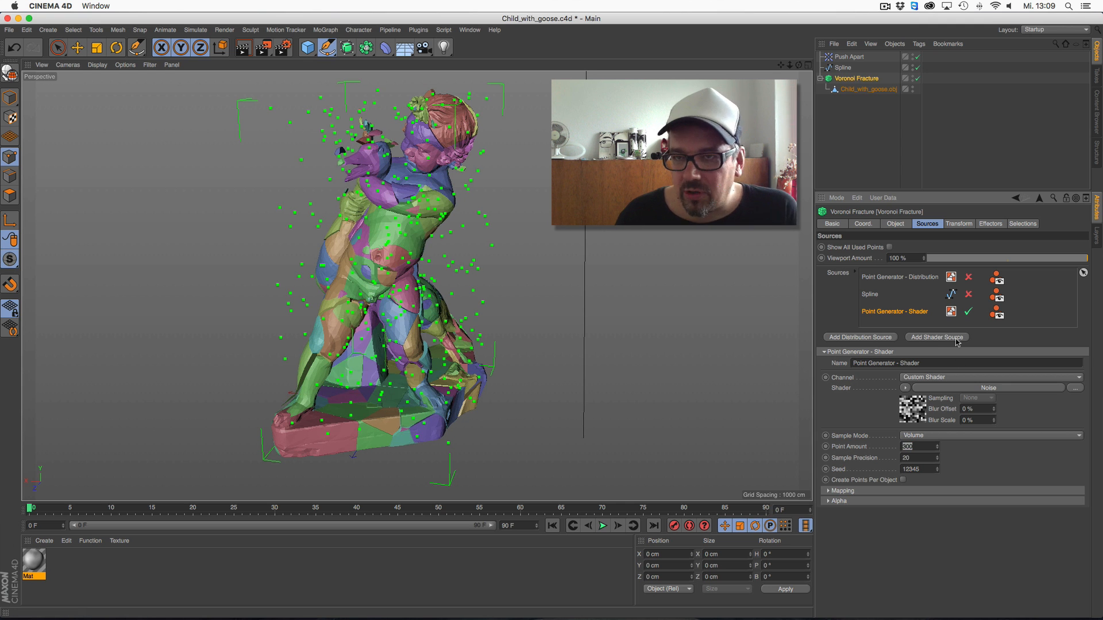
# Set the fracture source's noise animation speed to 1 and toggle the noise preview's animation while briefly playing the timeline
pyautogui.click(944, 388)
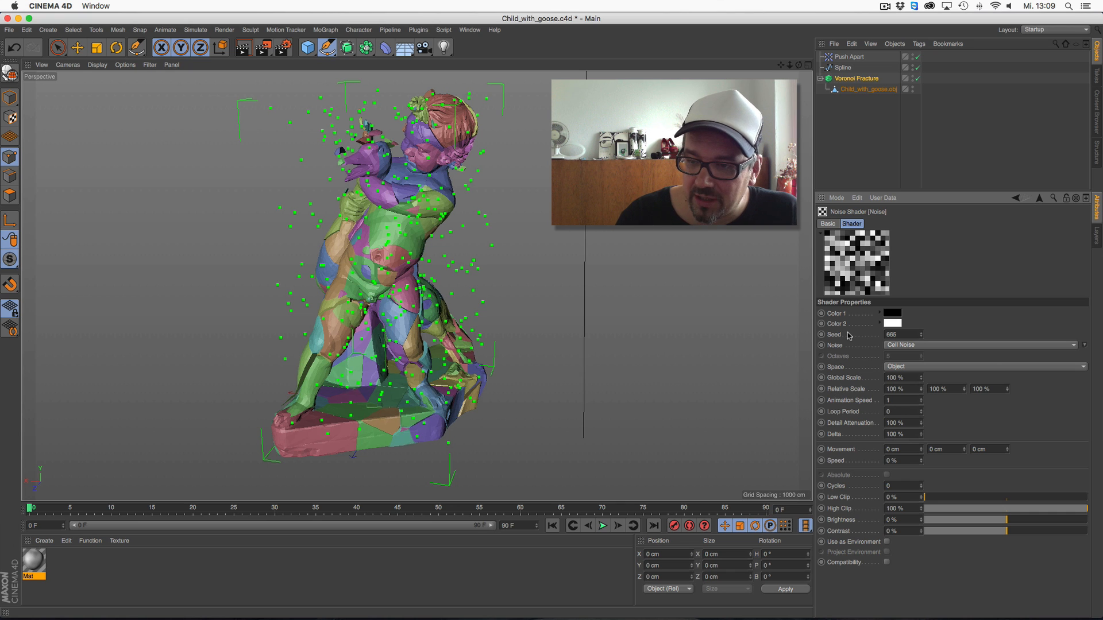
pyautogui.rightClick(869, 266)
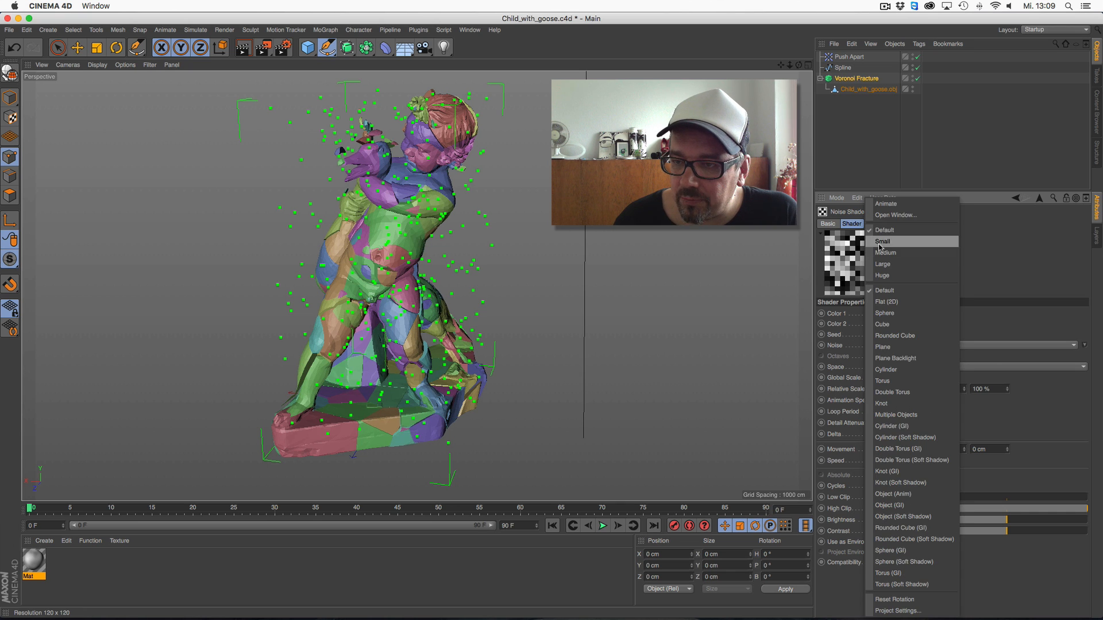
pyautogui.click(886, 204)
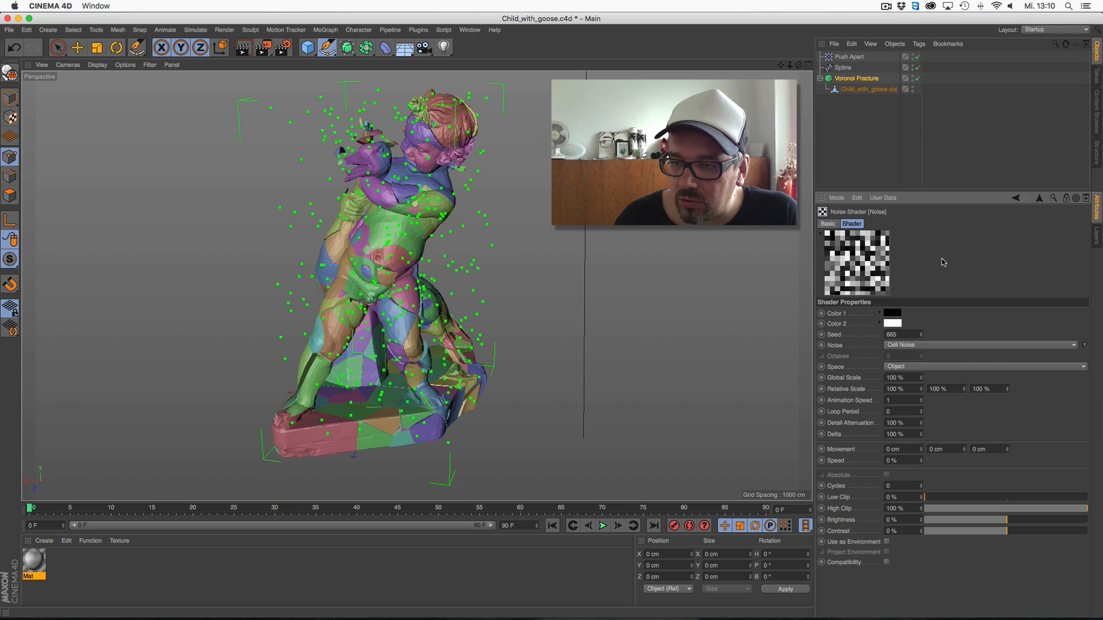
pyautogui.click(603, 526)
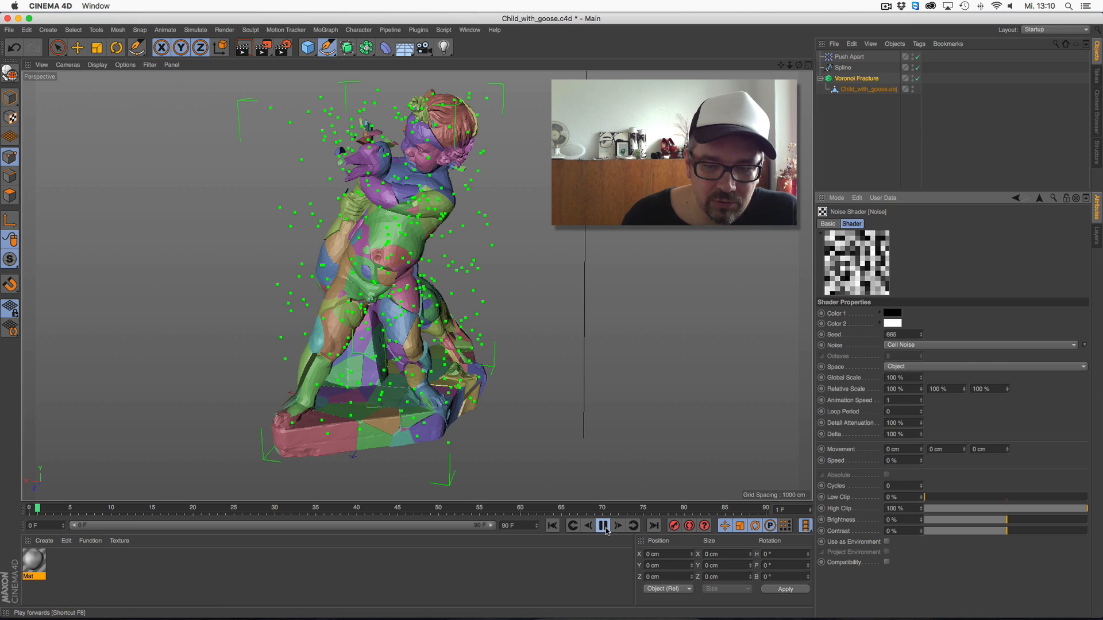
pyautogui.click(605, 527)
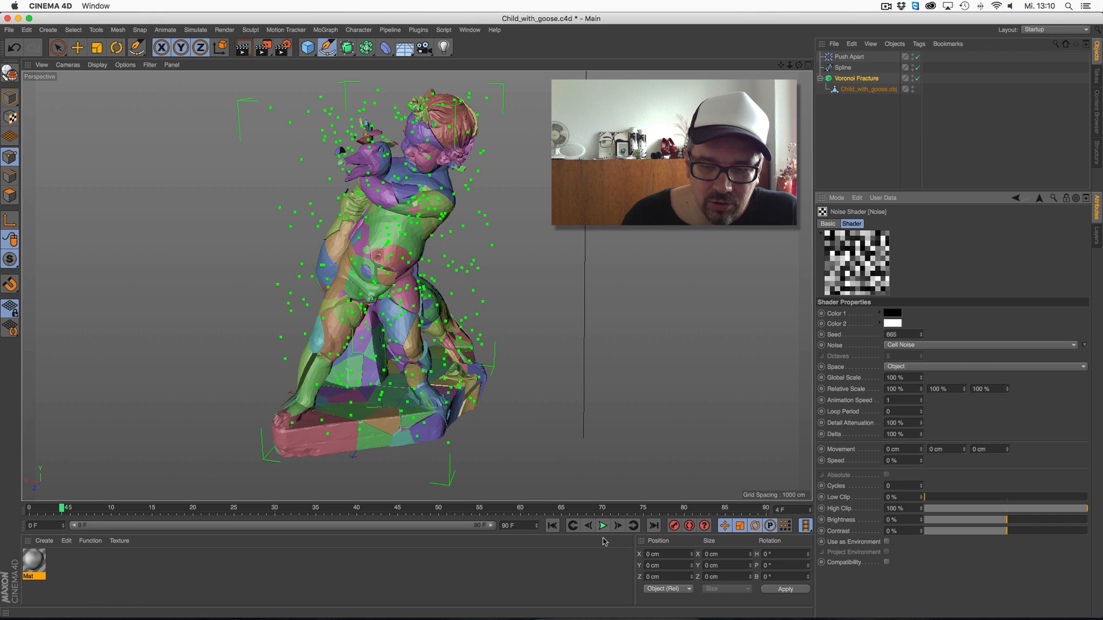
pyautogui.rightClick(868, 261)
pyautogui.click(908, 207)
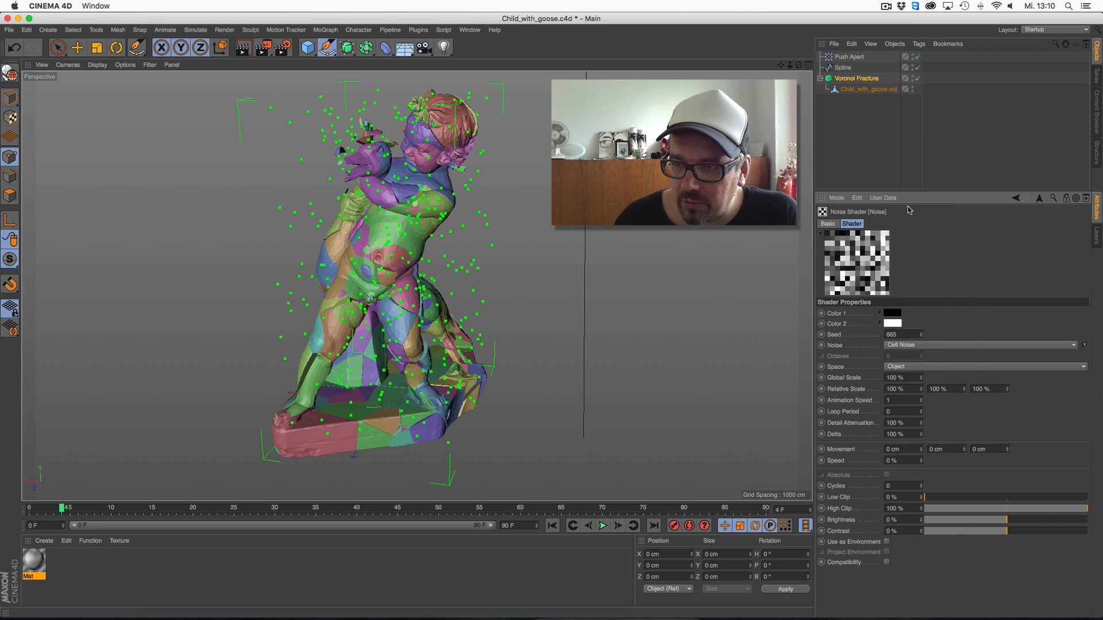
# Play the animation from the first frame to check the fractured statue, stop playback and deselect all objects
pyautogui.click(555, 528)
pyautogui.click(603, 526)
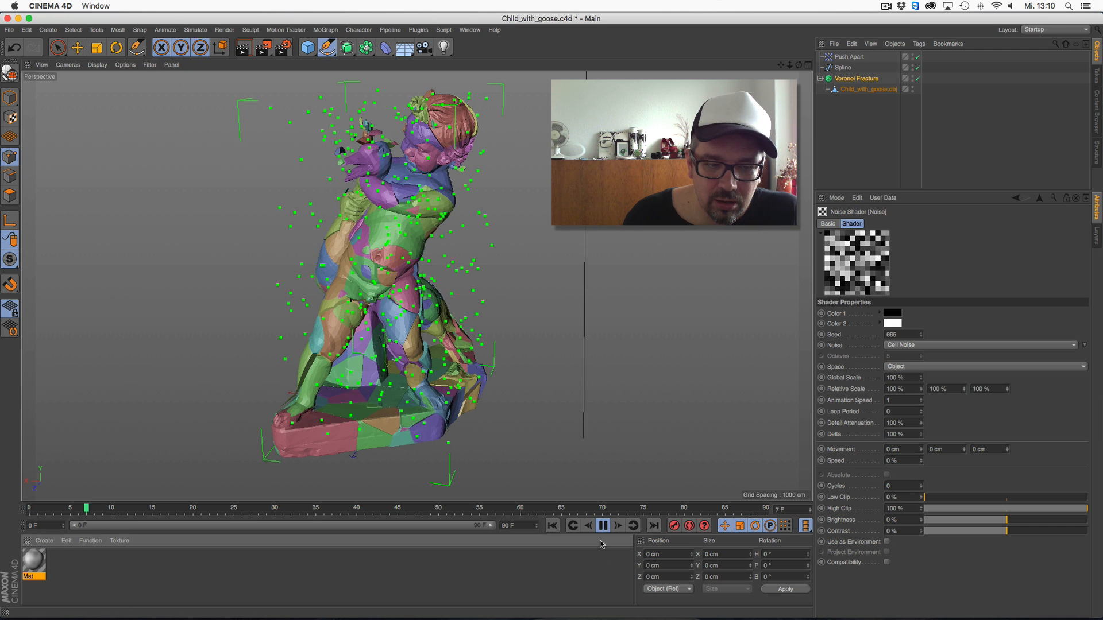
pyautogui.click(867, 90)
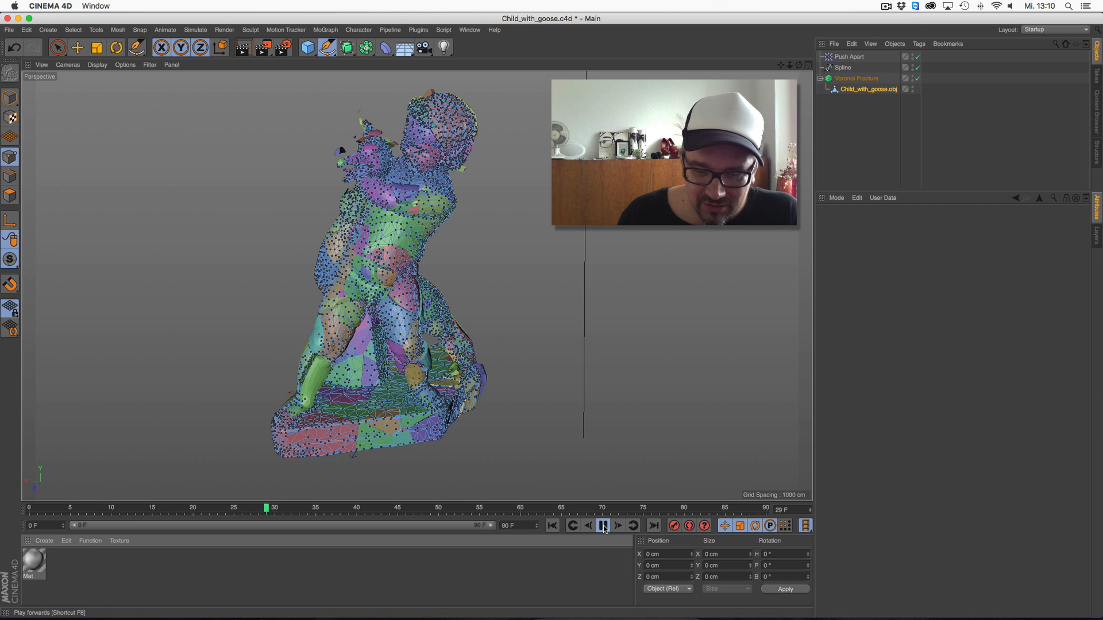
pyautogui.click(602, 526)
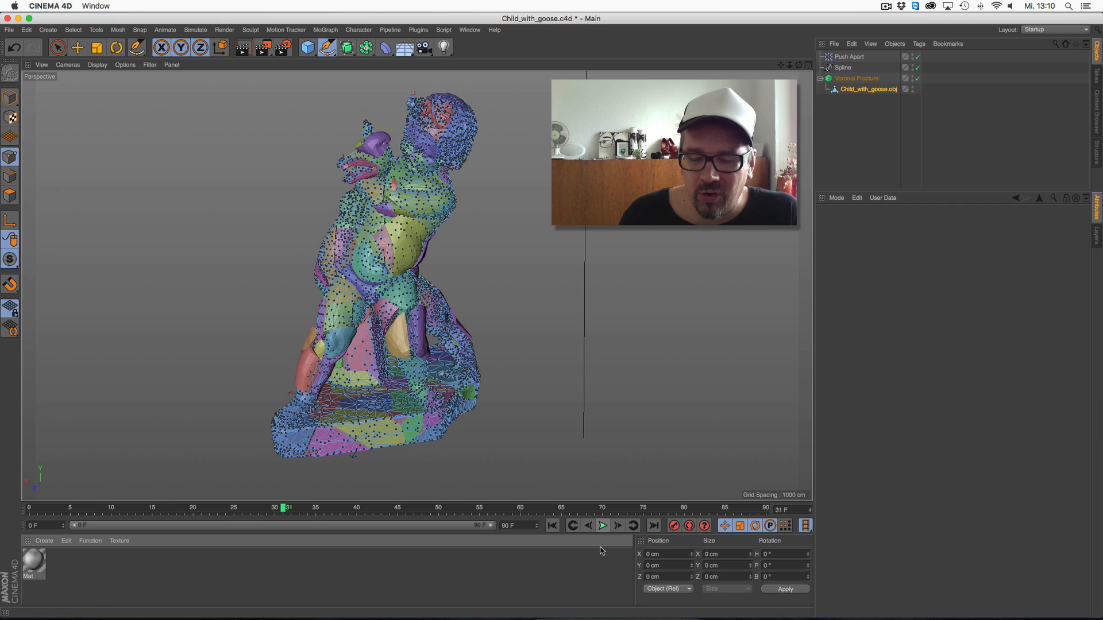
pyautogui.click(770, 339)
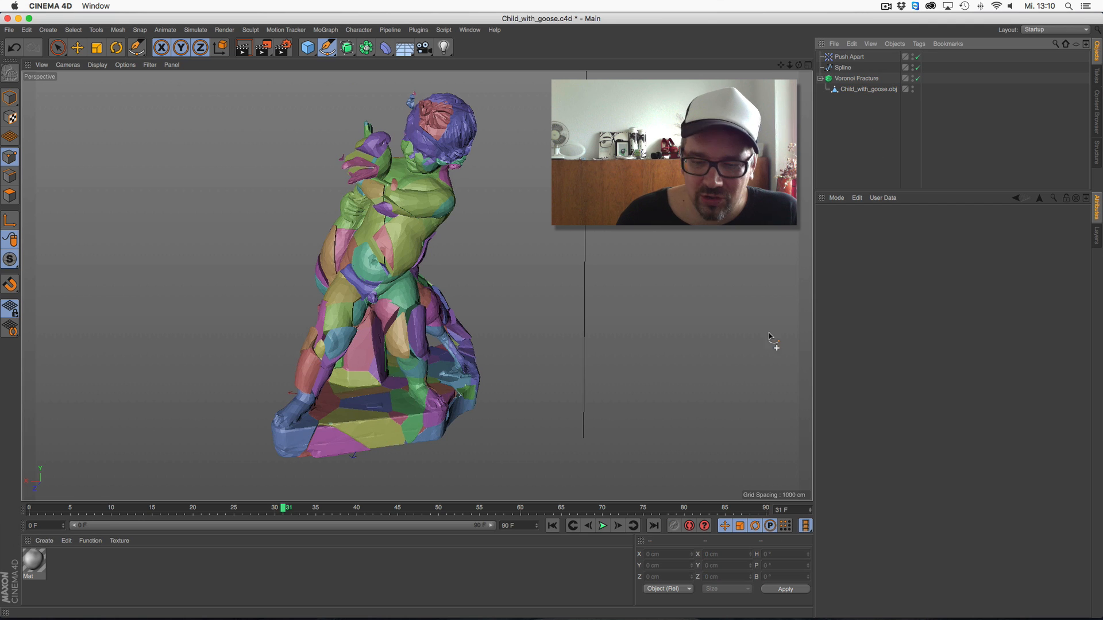
# Step forward through single frames and return to the start to inspect how the fracture updates
pyautogui.click(617, 527)
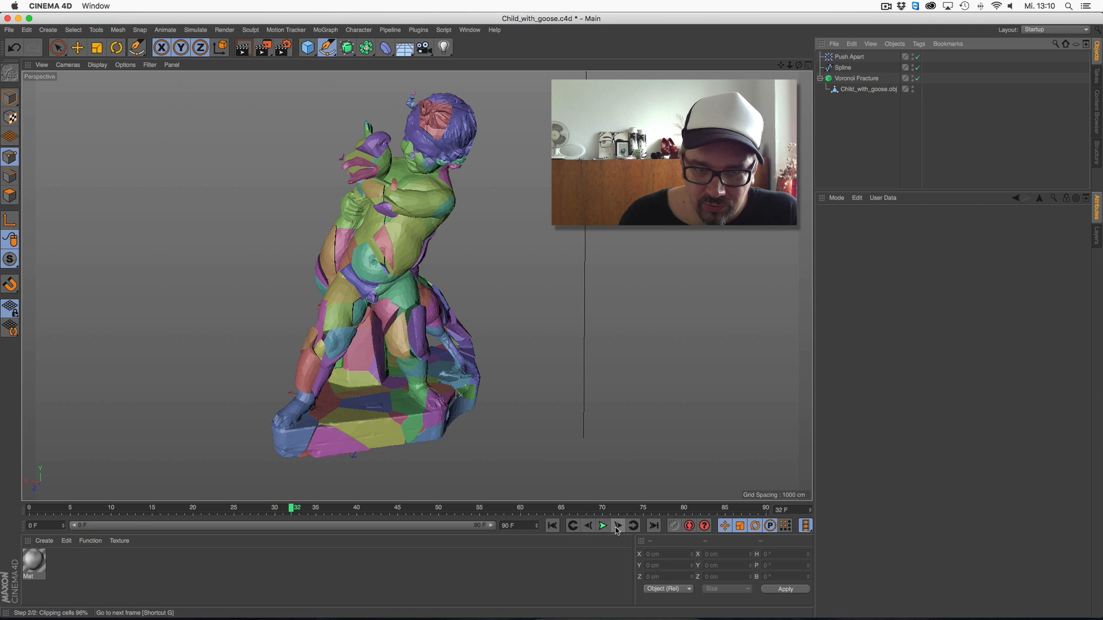
pyautogui.click(618, 526)
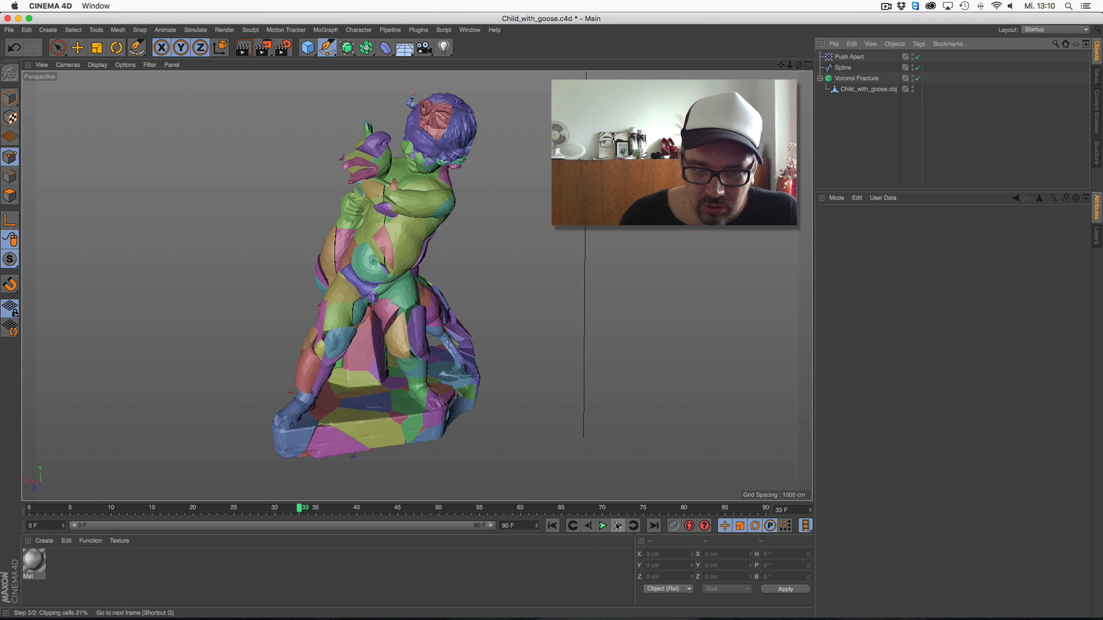
pyautogui.click(572, 526)
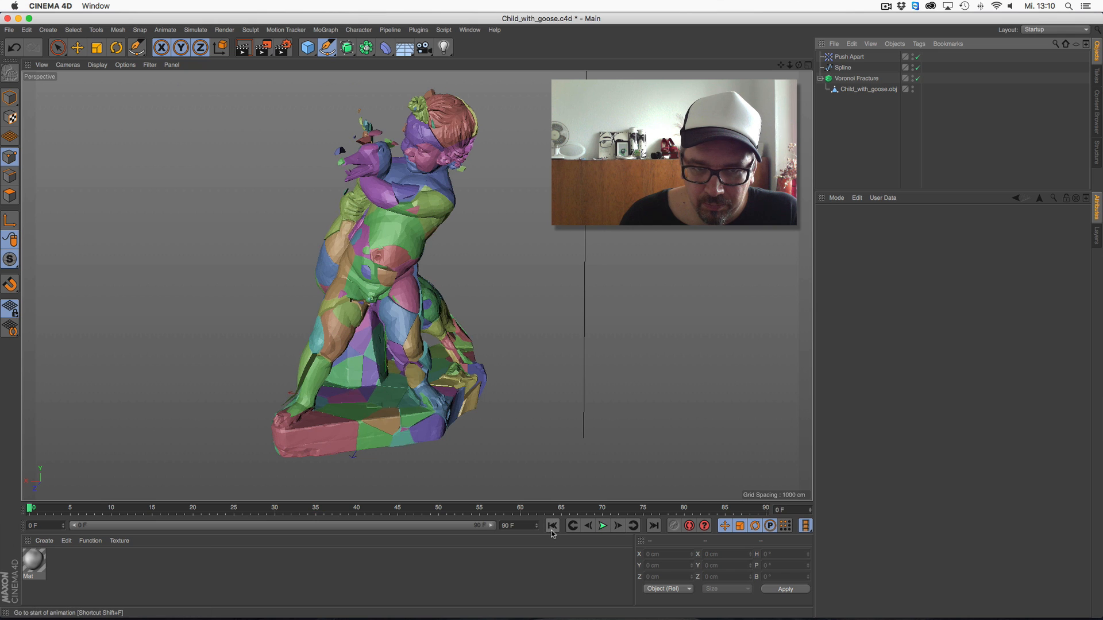
pyautogui.click(618, 527)
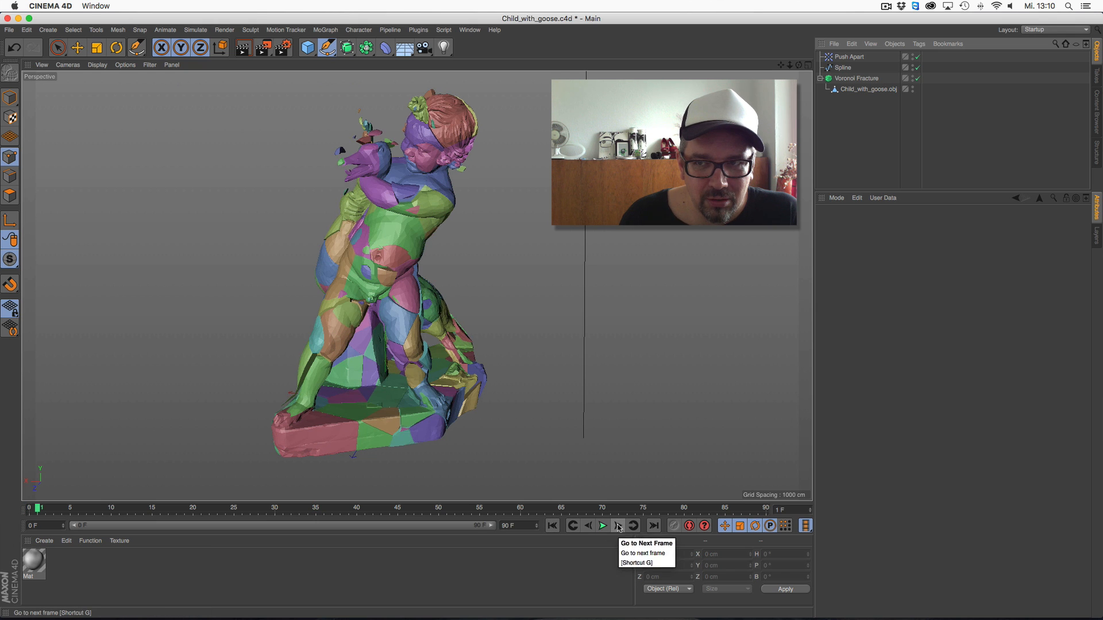
# Disable the Push Apart effector and advance the timeline to frame 22
pyautogui.click(917, 57)
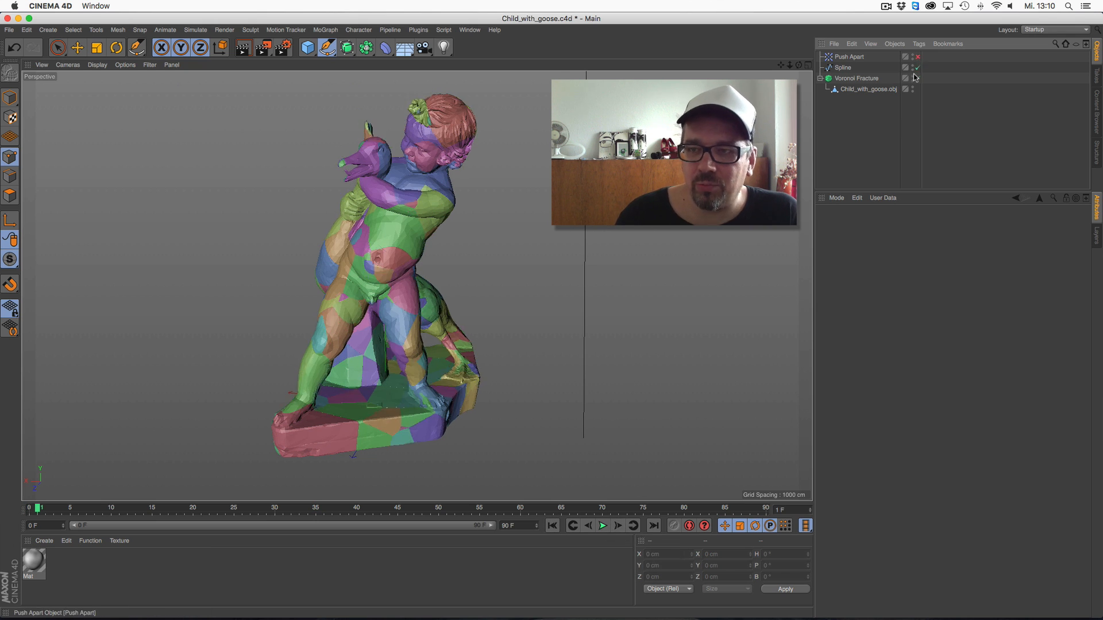
pyautogui.click(617, 526)
pyautogui.click(617, 526)
pyautogui.click(617, 526)
pyautogui.click(617, 526)
pyautogui.click(617, 526)
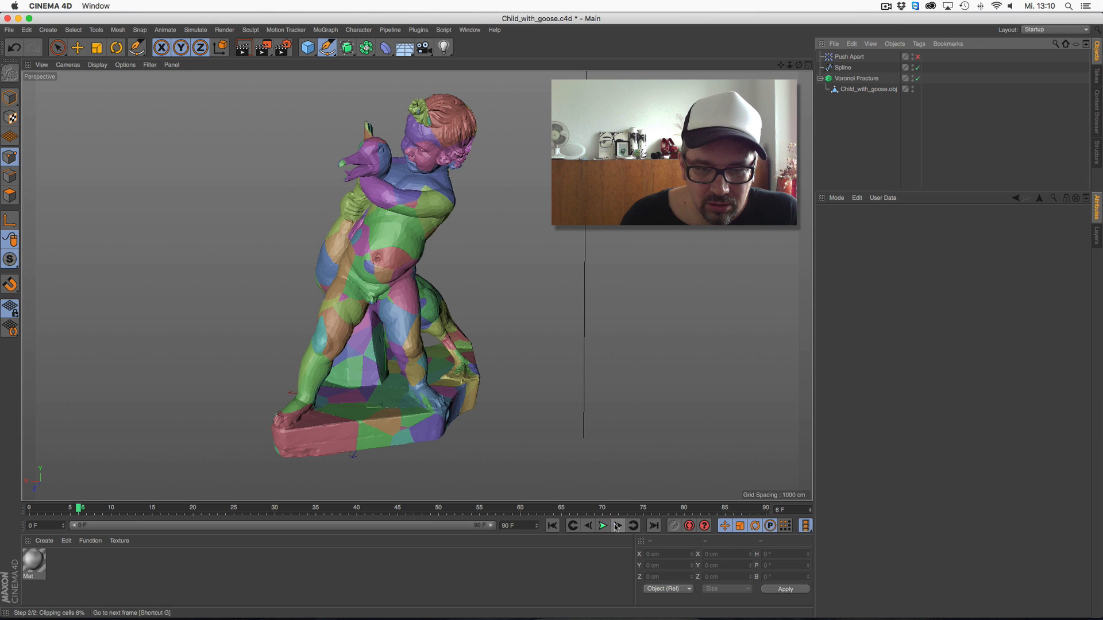
pyautogui.moveTo(125, 509); pyautogui.dragTo(209, 514)
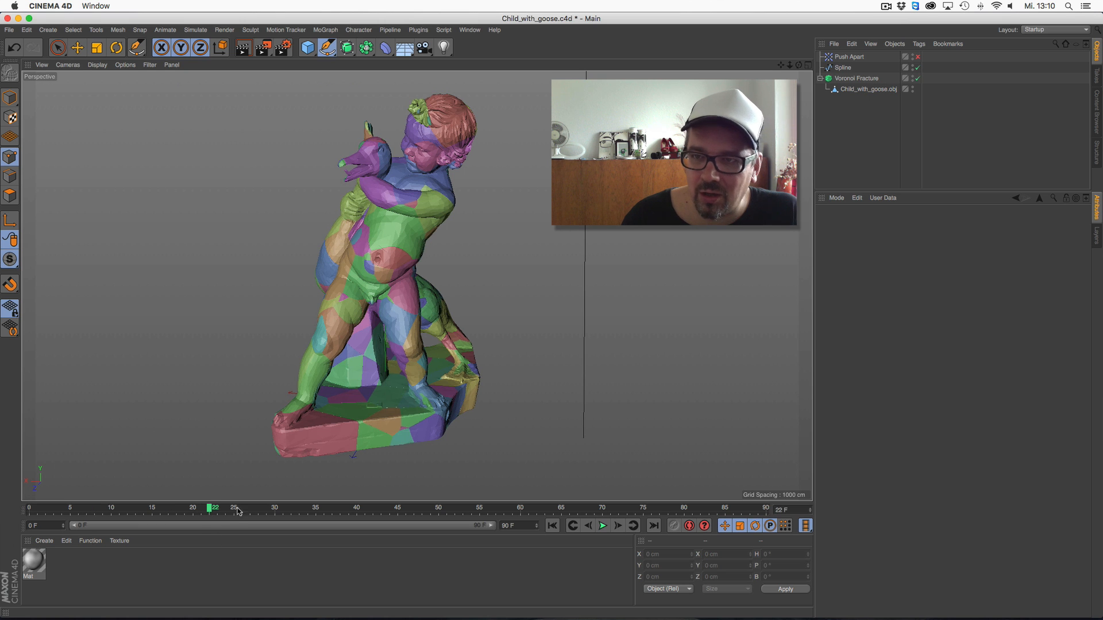
# Load the image Arches_E_PineTree_thumb.jpg into the Voronoi Fracture's shader source in place of the noise
pyautogui.click(856, 80)
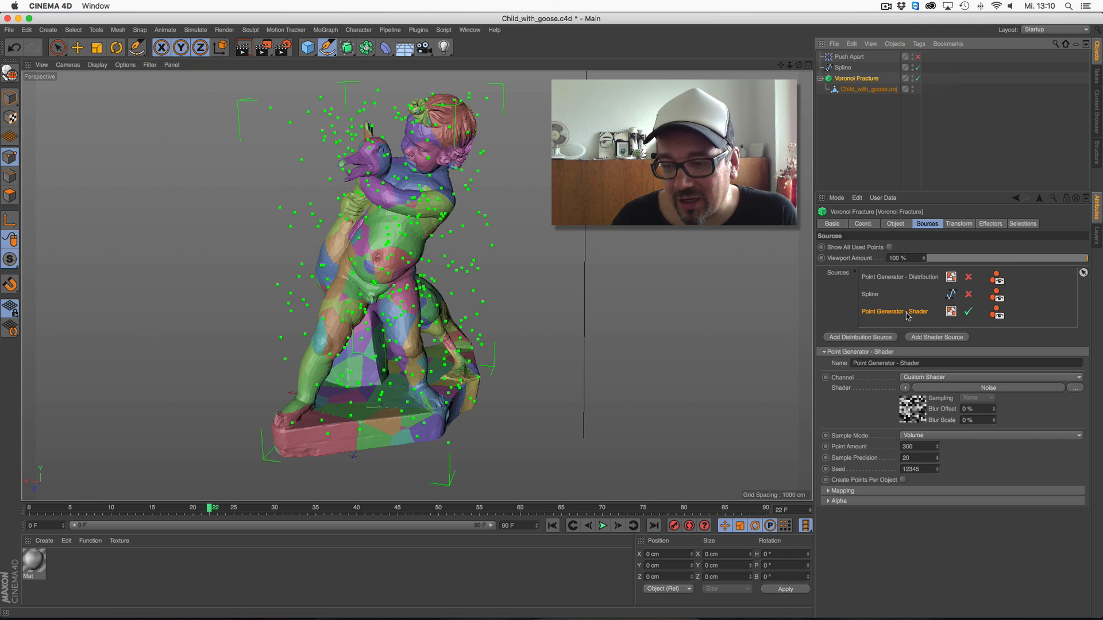
pyautogui.click(905, 388)
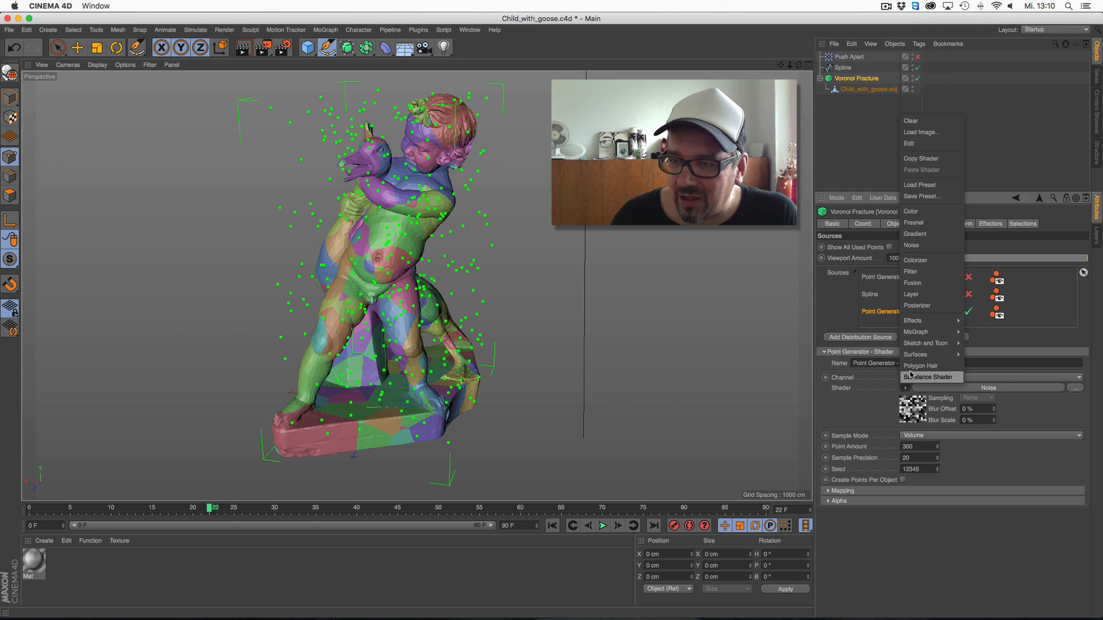
pyautogui.click(938, 134)
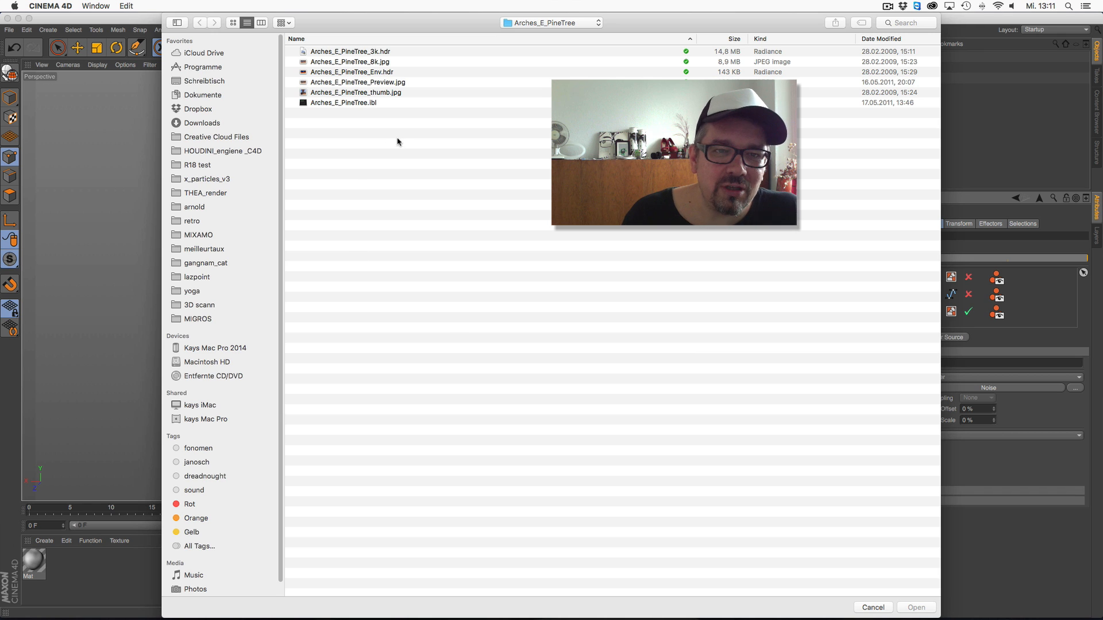
pyautogui.doubleClick(399, 94)
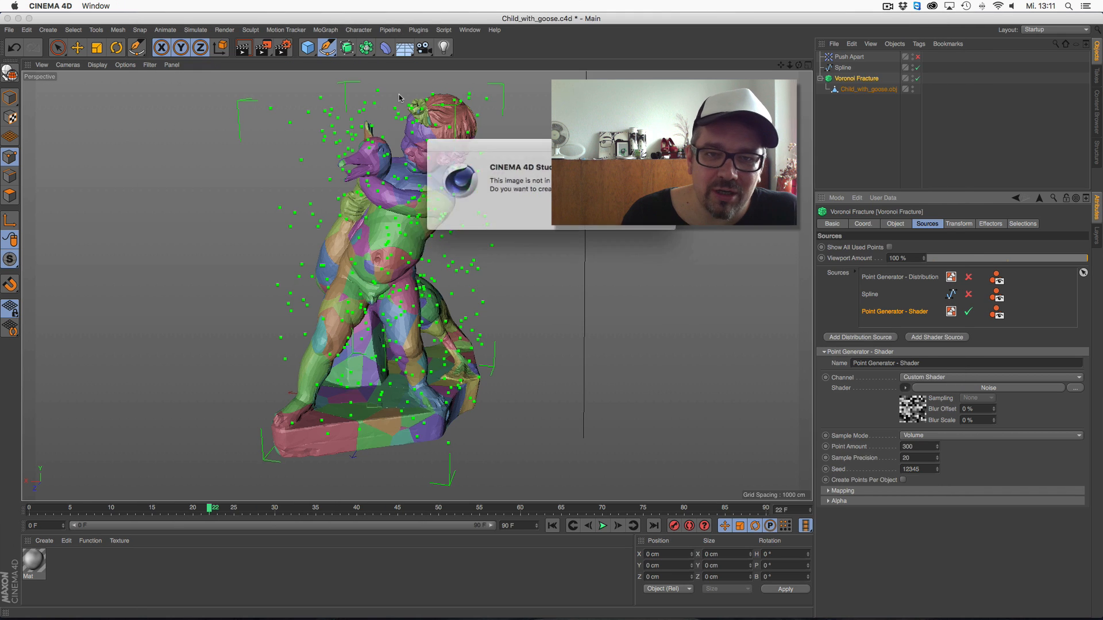
pyautogui.click(642, 218)
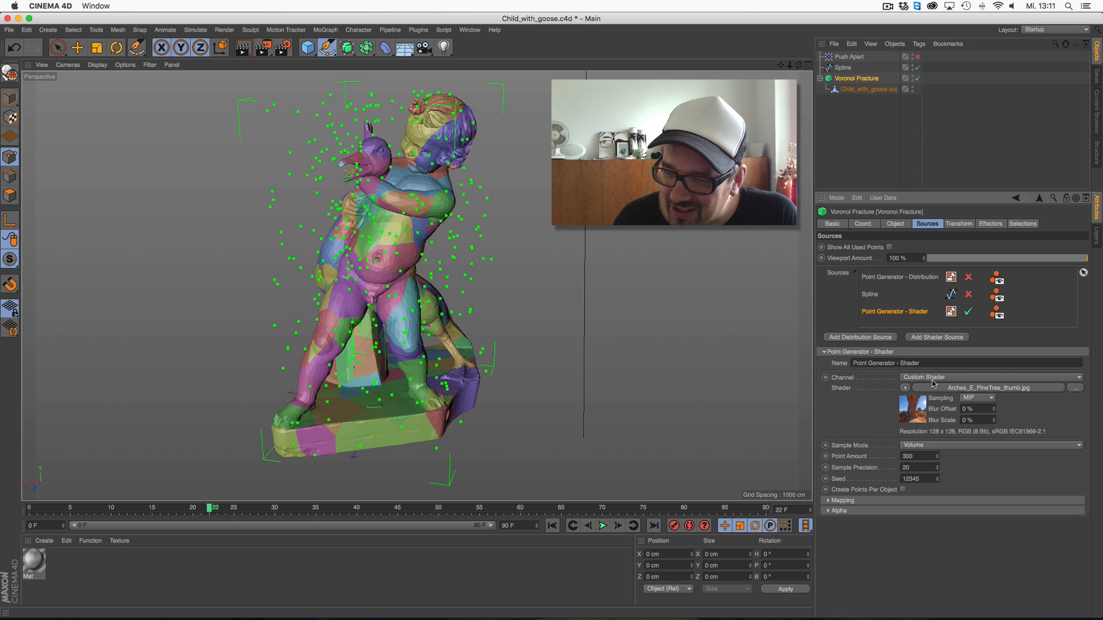
# Set the shader source's sample mode to Surface, with point amount 312 and sample precision 63
pyautogui.click(921, 446)
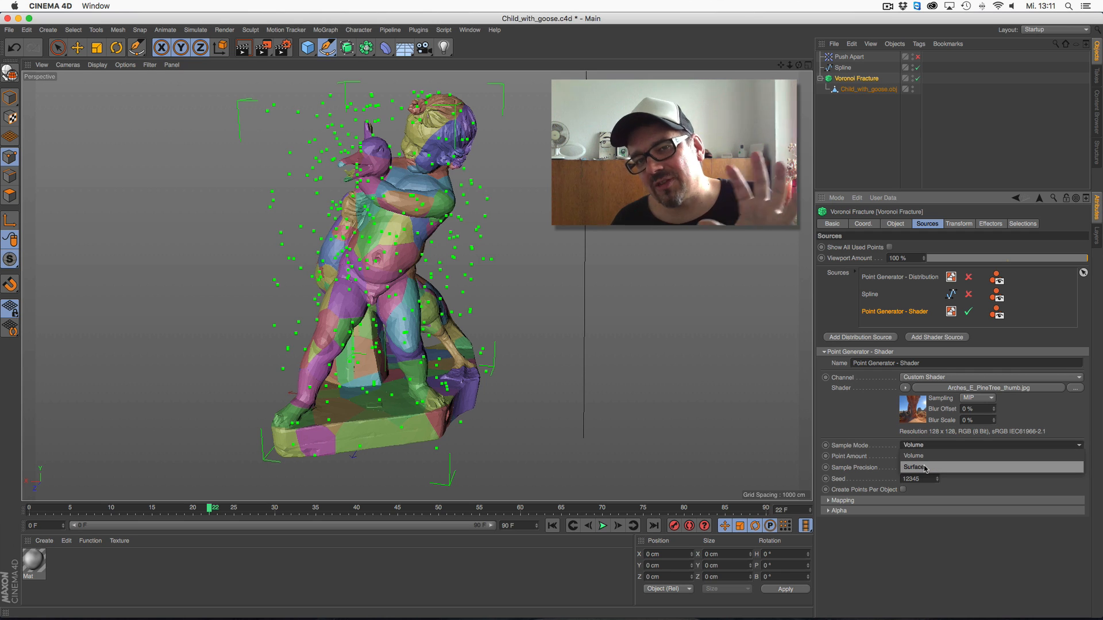
pyautogui.click(925, 468)
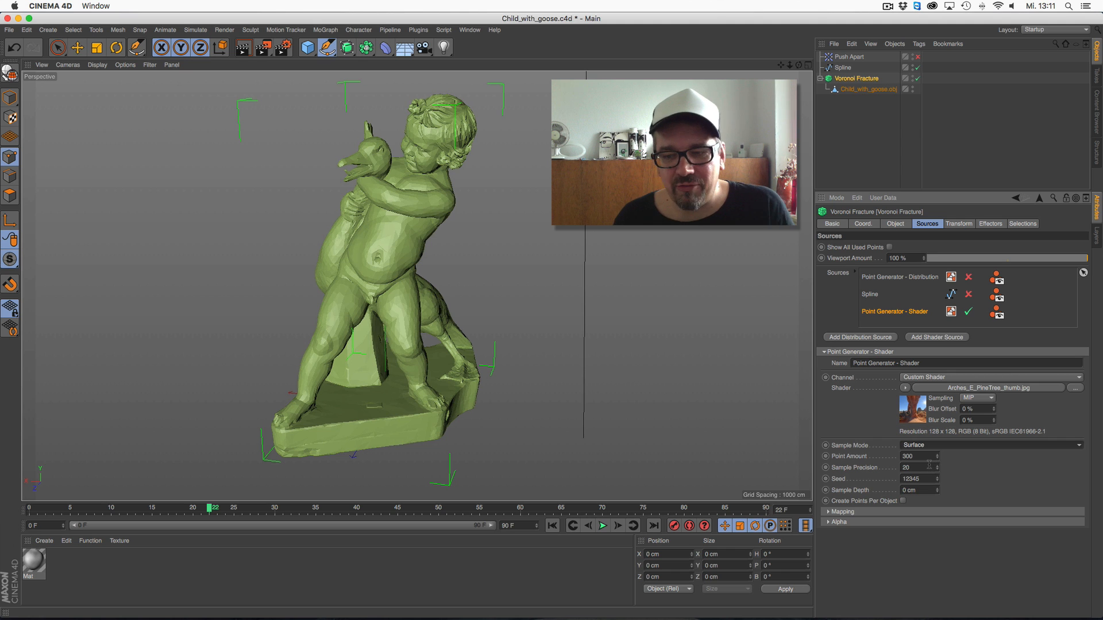
pyautogui.moveTo(937, 458)
pyautogui.mouseDown()
pyautogui.moveTo(943, 405)
pyautogui.moveTo(938, 469)
pyautogui.moveTo(942, 445)
pyautogui.mouseUp()
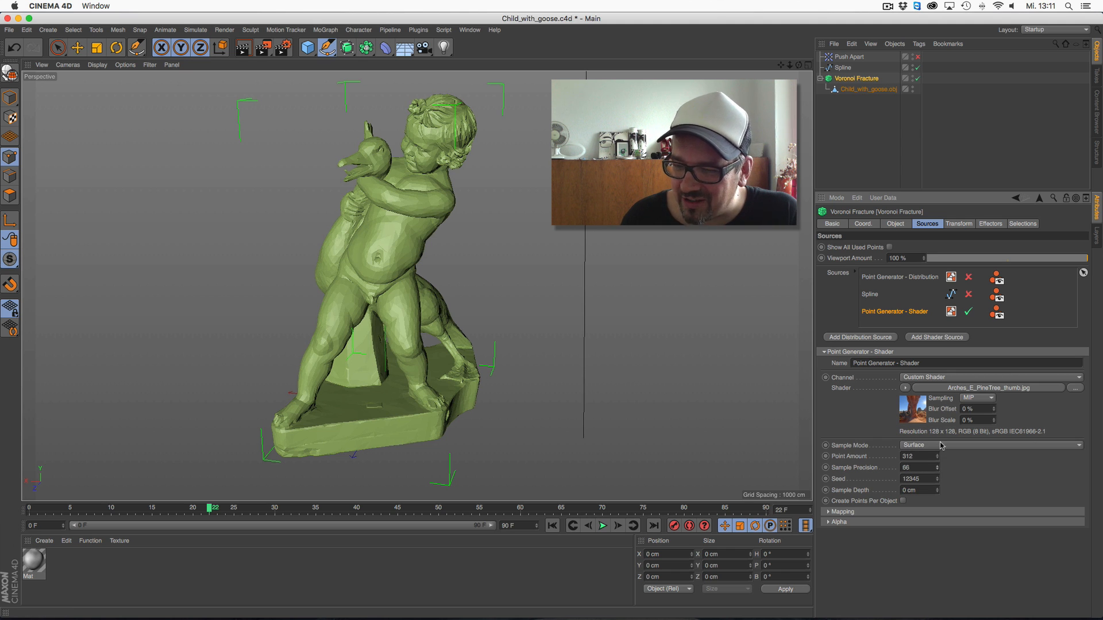
# Replace the source's image with a Noise shader and set the sample mode to Volume
pyautogui.click(905, 387)
pyautogui.click(937, 246)
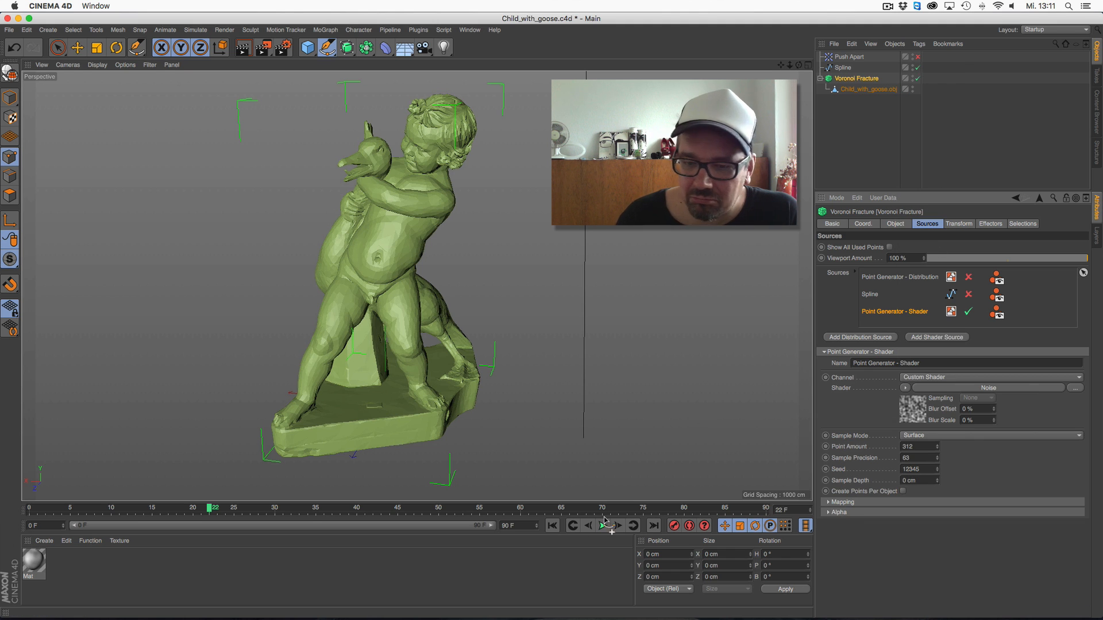
pyautogui.click(942, 435)
pyautogui.click(945, 447)
# Play the animation from the first frame to check the noise-driven fracture
pyautogui.click(552, 526)
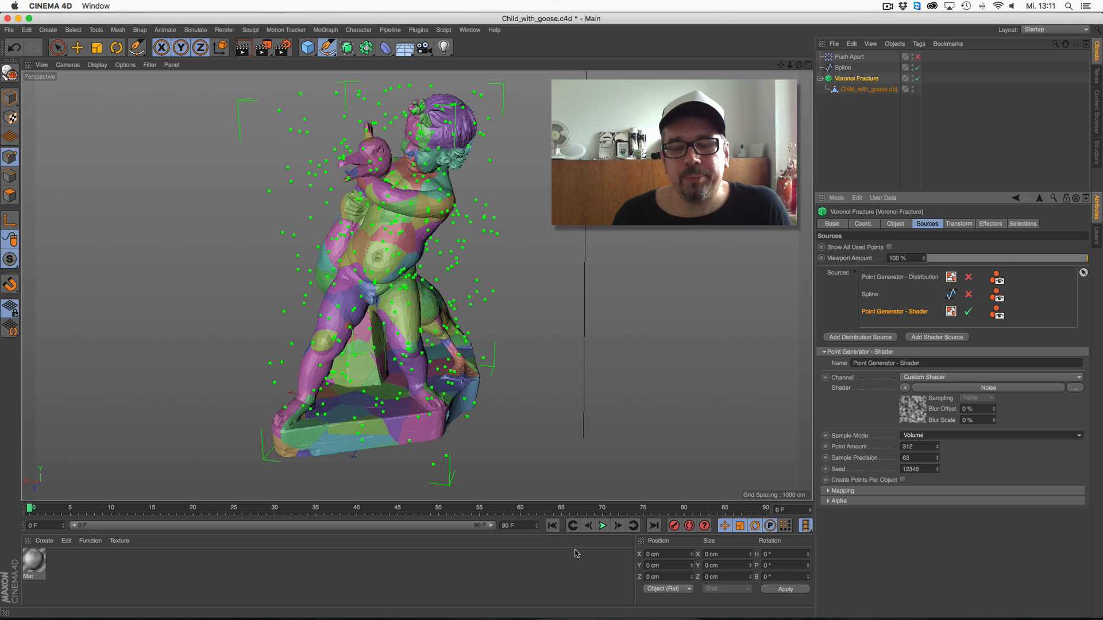
pyautogui.click(603, 526)
pyautogui.click(602, 526)
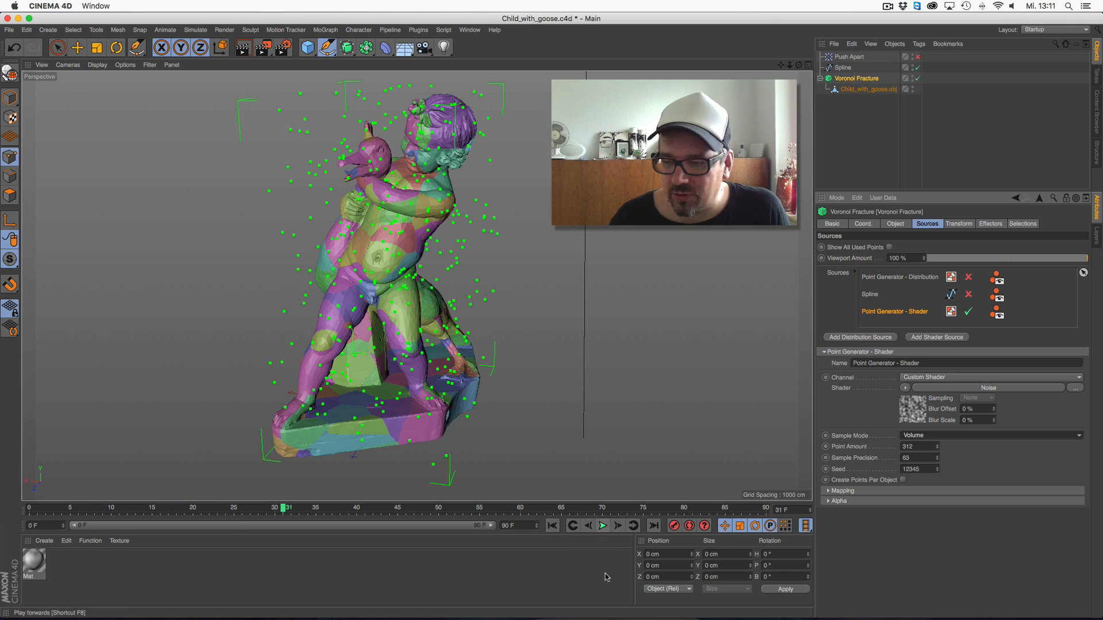
# Review the shader source's Alpha and Mapping options and the Voronoi Fracture's transform, effector and object settings
pyautogui.click(830, 502)
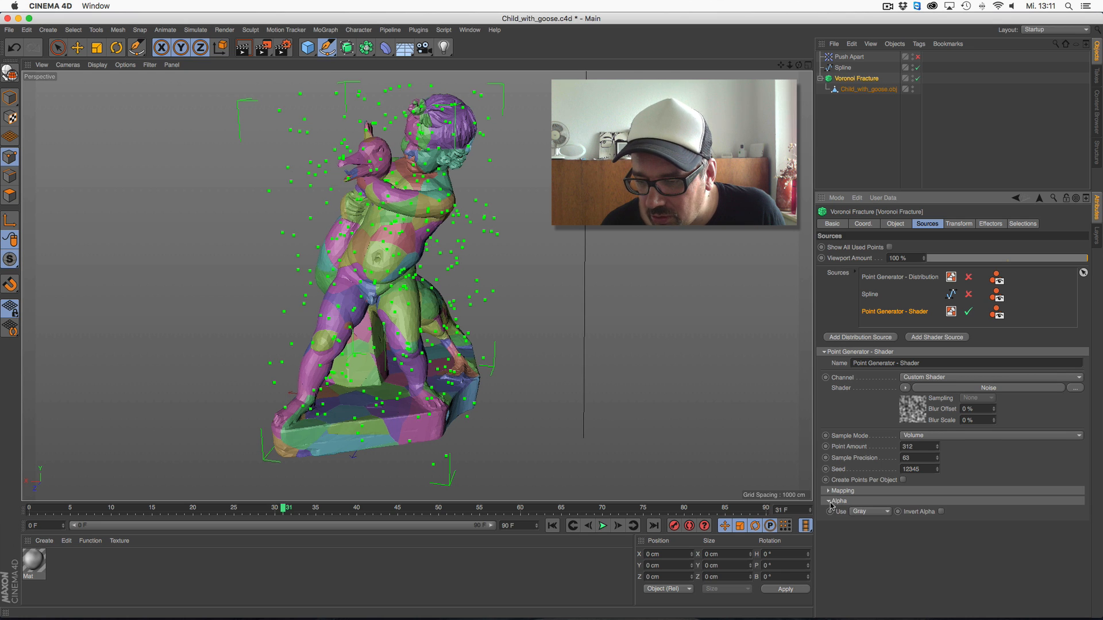
pyautogui.click(829, 491)
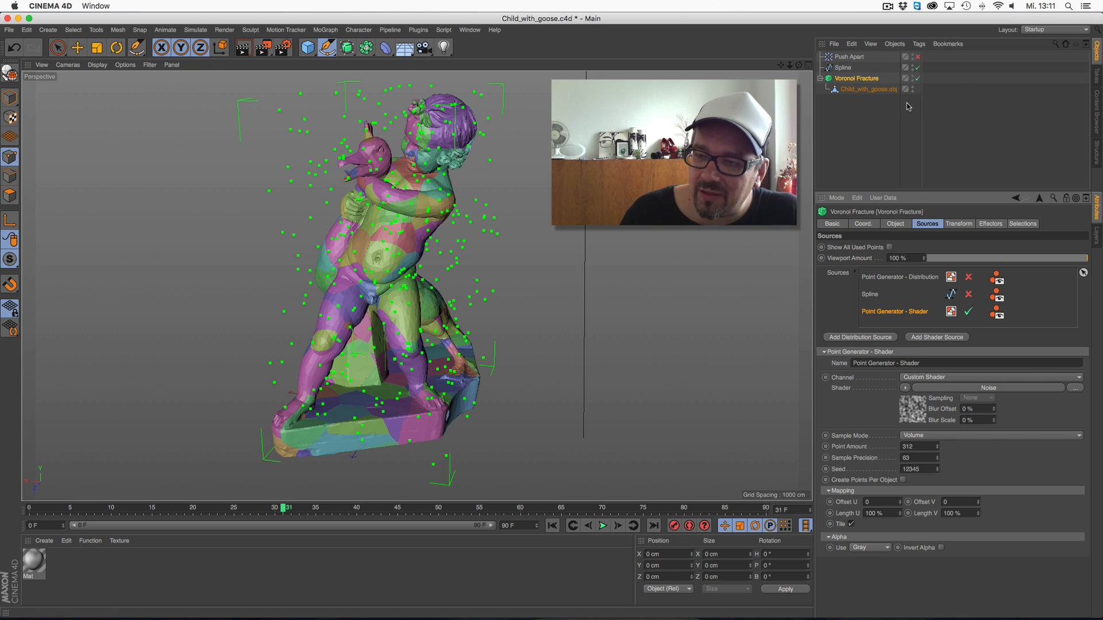
pyautogui.click(960, 224)
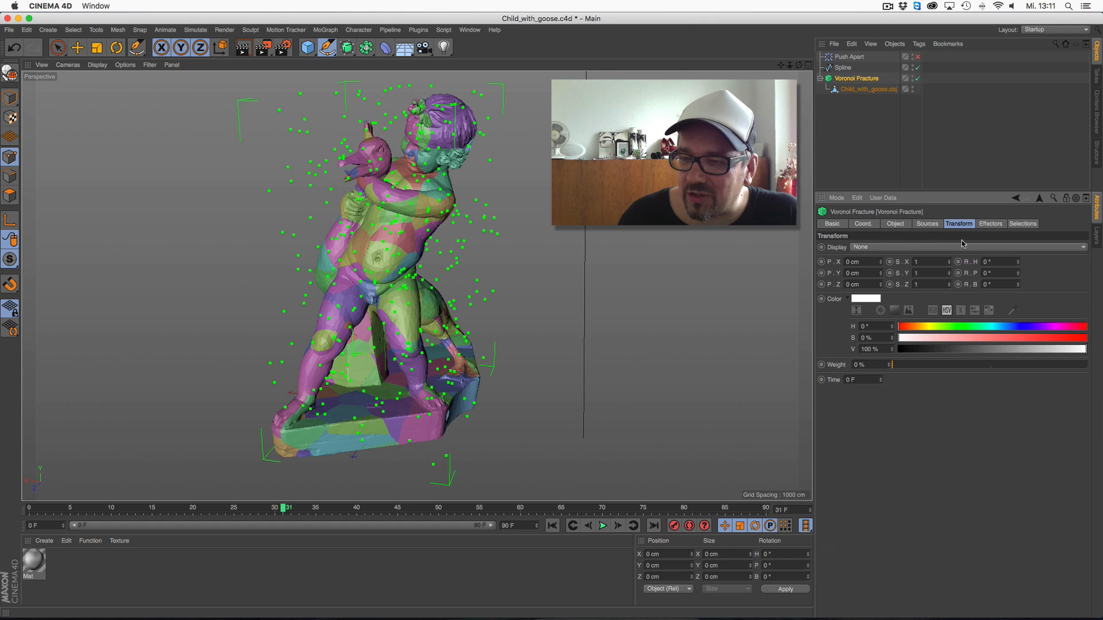
pyautogui.click(993, 225)
pyautogui.click(896, 225)
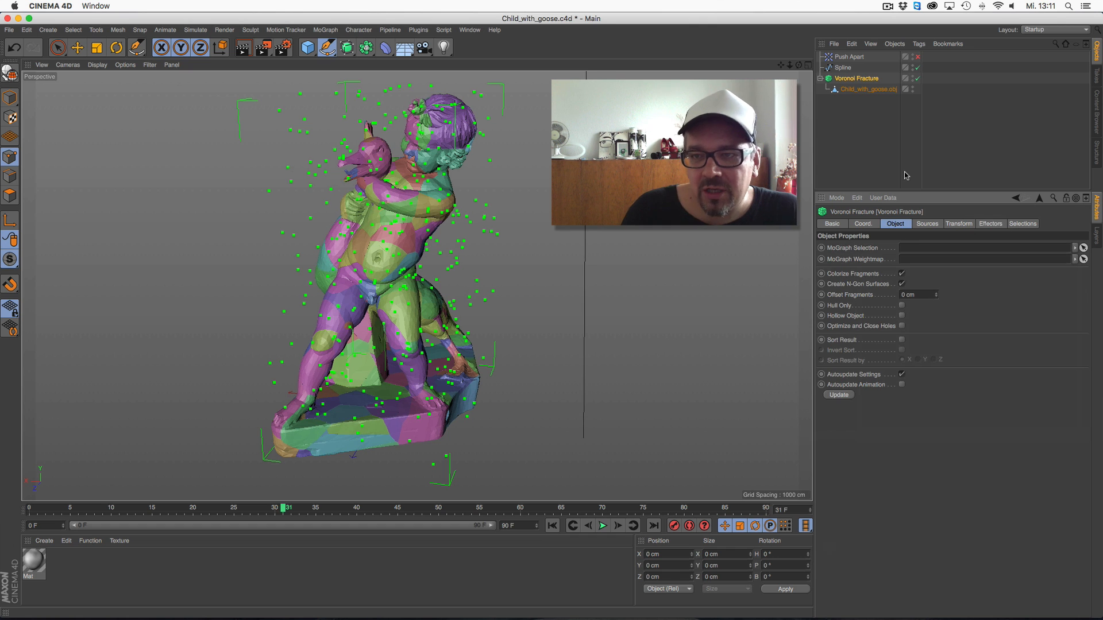
# Enable the Voronoi Fracture's Distribution source and delete the Spline and Shader sources
pyautogui.click(927, 225)
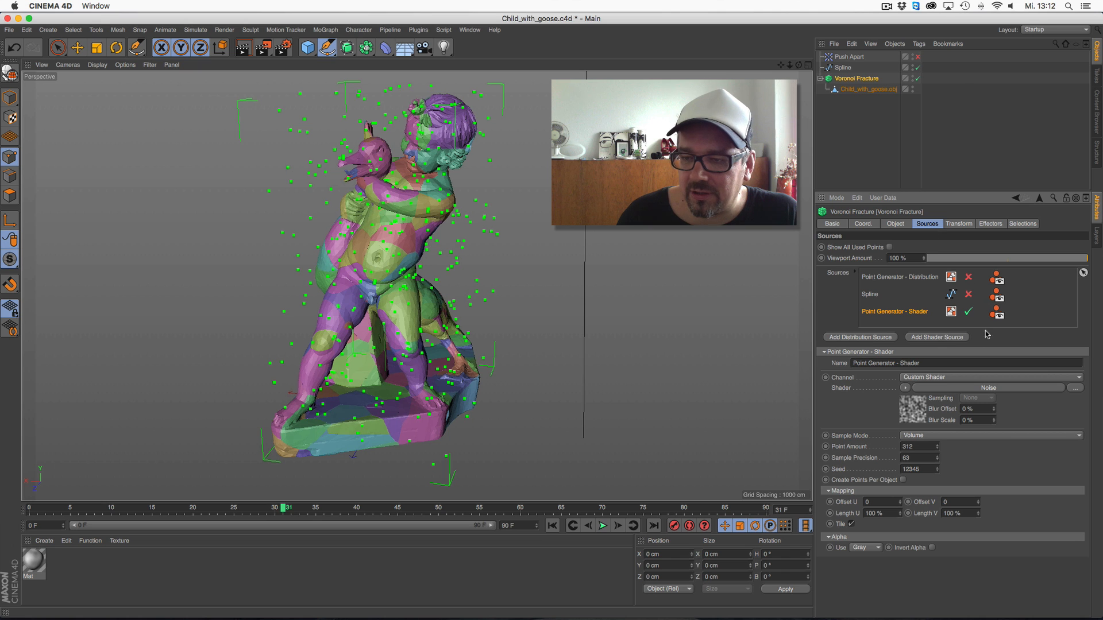
pyautogui.click(969, 312)
pyautogui.click(968, 278)
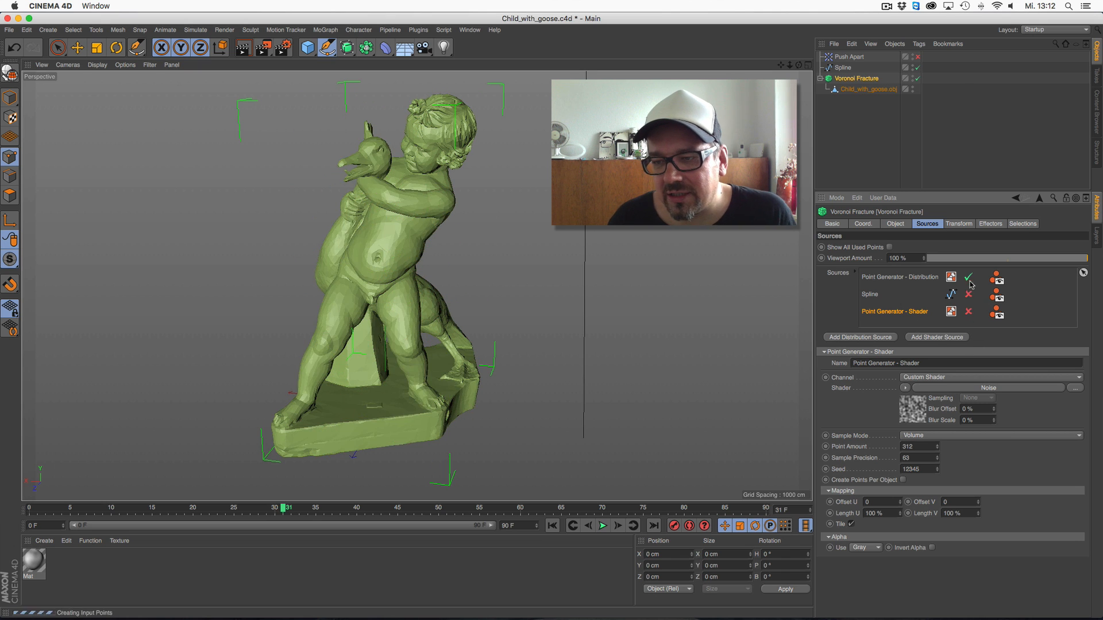
pyautogui.click(876, 294)
pyautogui.press('Delete')
pyautogui.click(885, 294)
pyautogui.press('Delete')
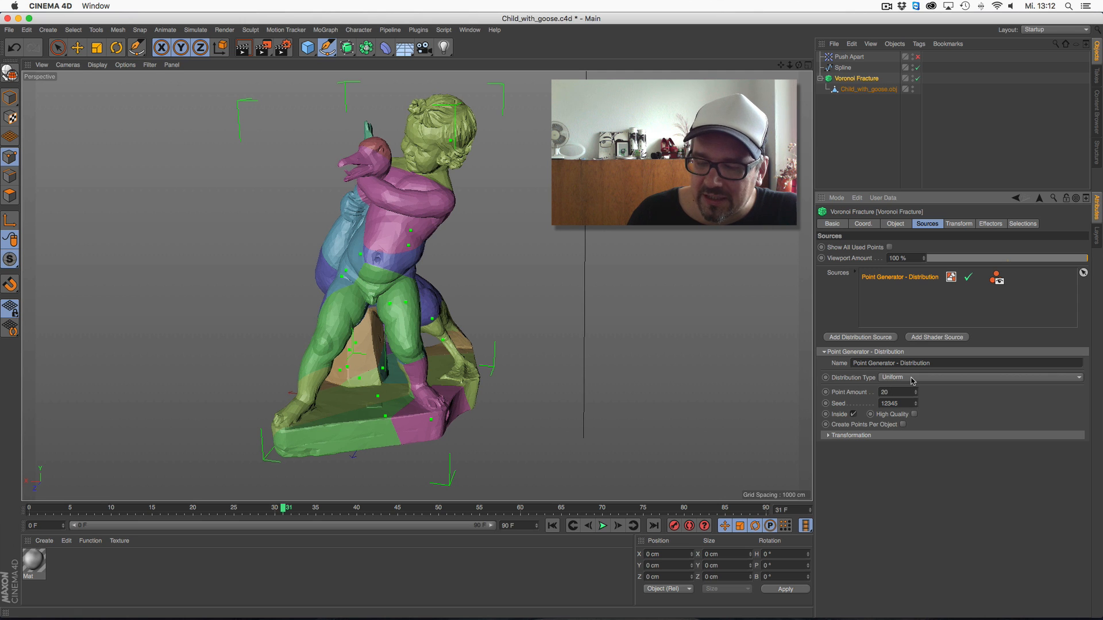
# Expand the Distribution source's transformation settings and set its distribution type to Normal
pyautogui.click(832, 437)
pyautogui.click(913, 381)
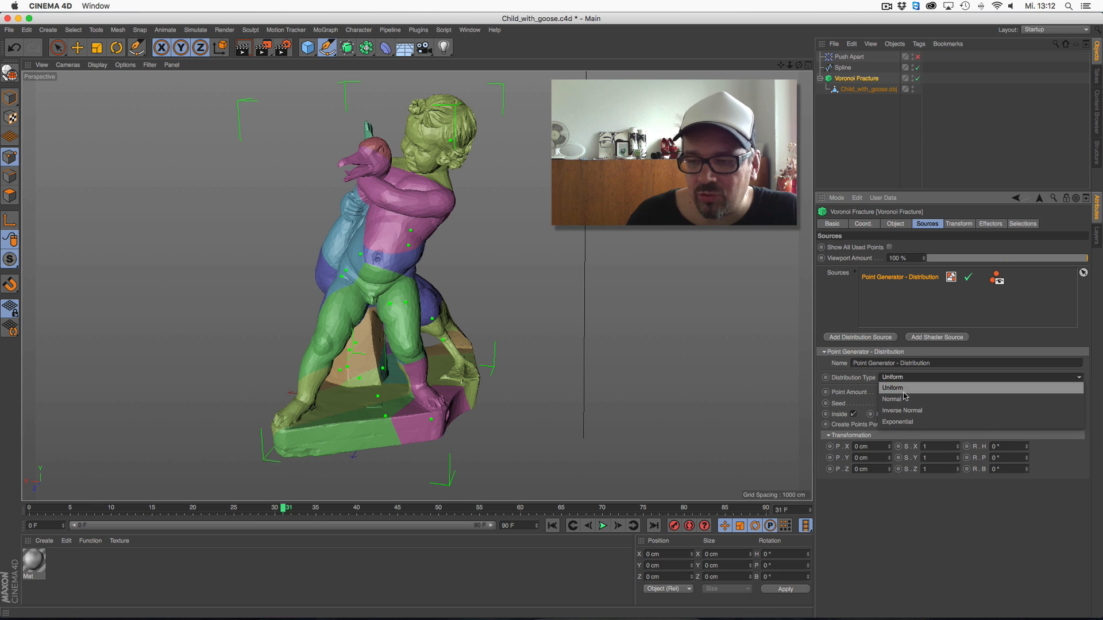
pyautogui.click(905, 400)
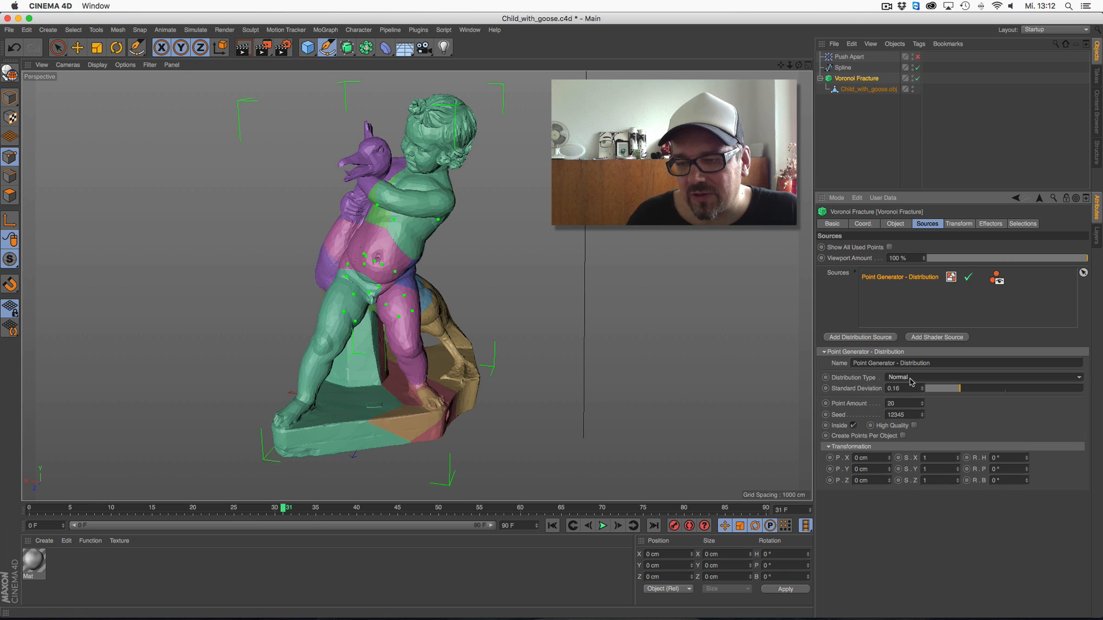
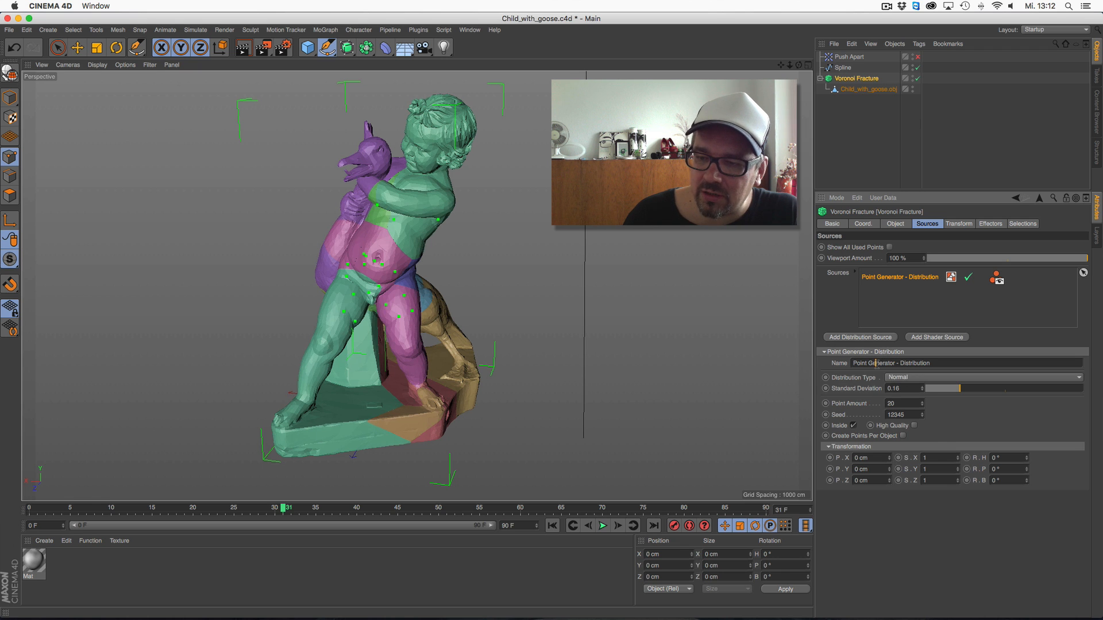
# Set the Distribution source's type to Uniform and its transformation scale Y to 0.5
pyautogui.click(942, 377)
pyautogui.click(942, 364)
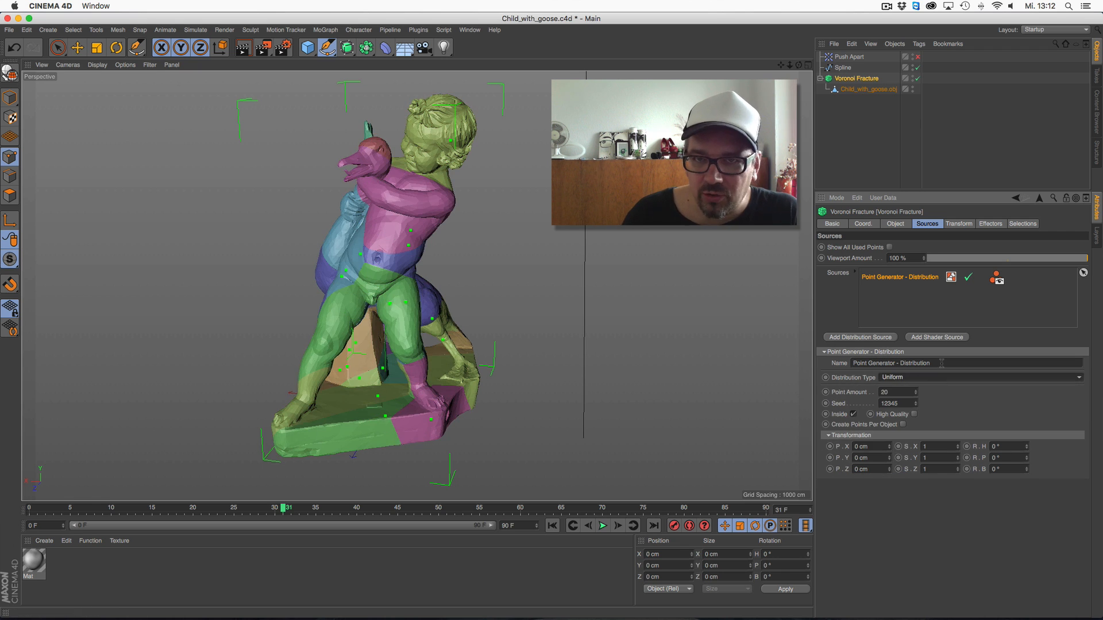
pyautogui.moveTo(956, 456)
pyautogui.mouseDown()
pyautogui.moveTo(959, 418)
pyautogui.moveTo(958, 462)
pyautogui.mouseUp()
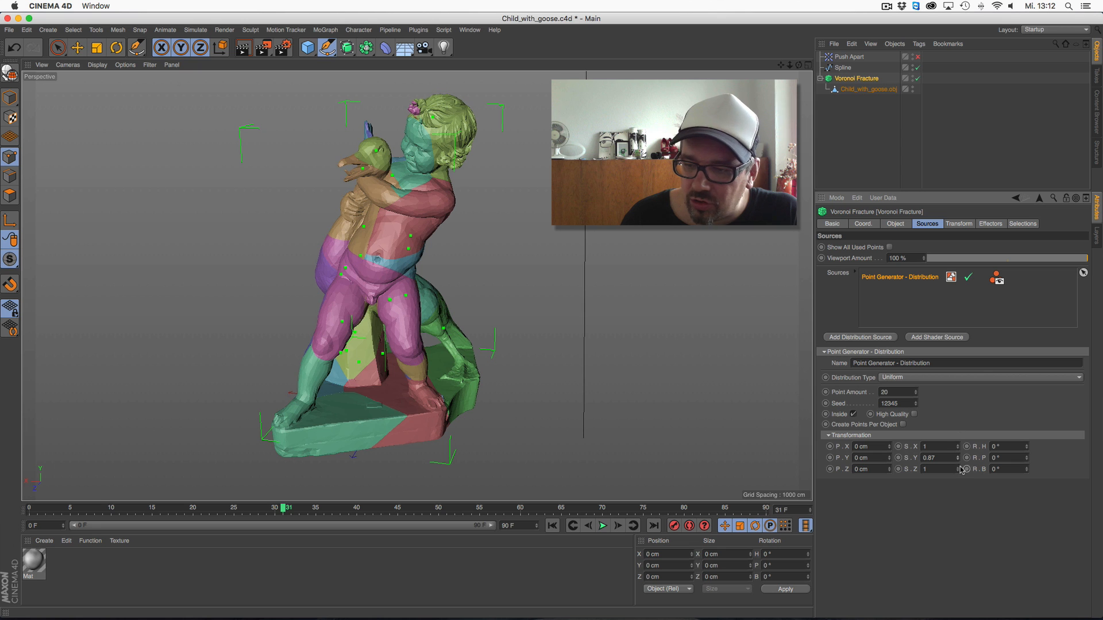
pyautogui.moveTo(959, 458); pyautogui.dragTo(961, 475)
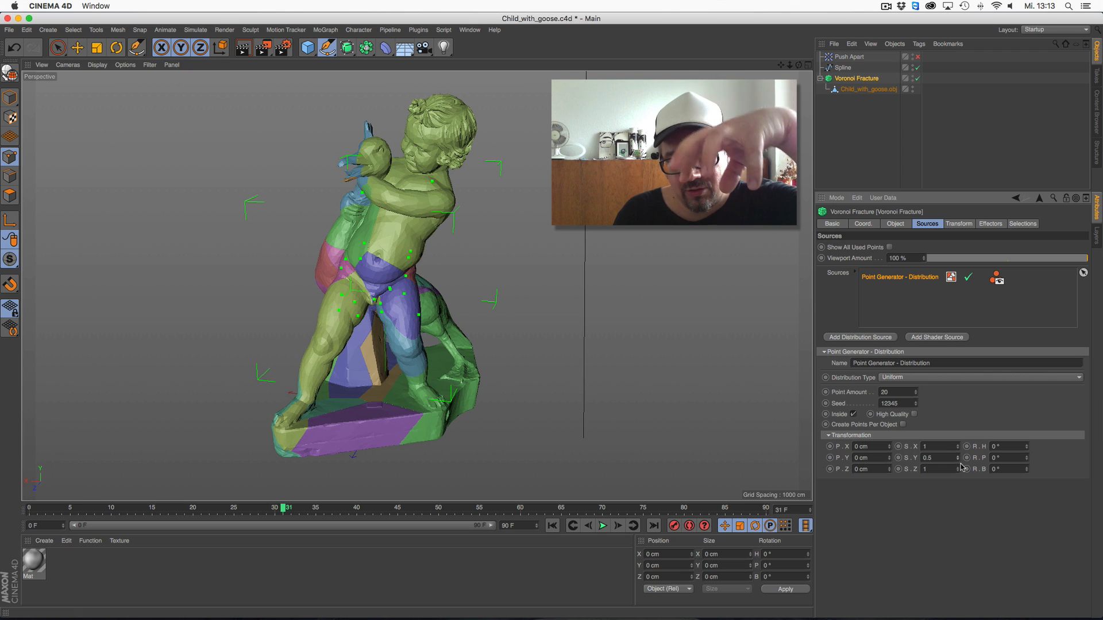
# Set the Distribution source's point amount to 100 and shift its points 127 cm along X
pyautogui.click(907, 391)
pyautogui.write('100')
pyautogui.press('Return')
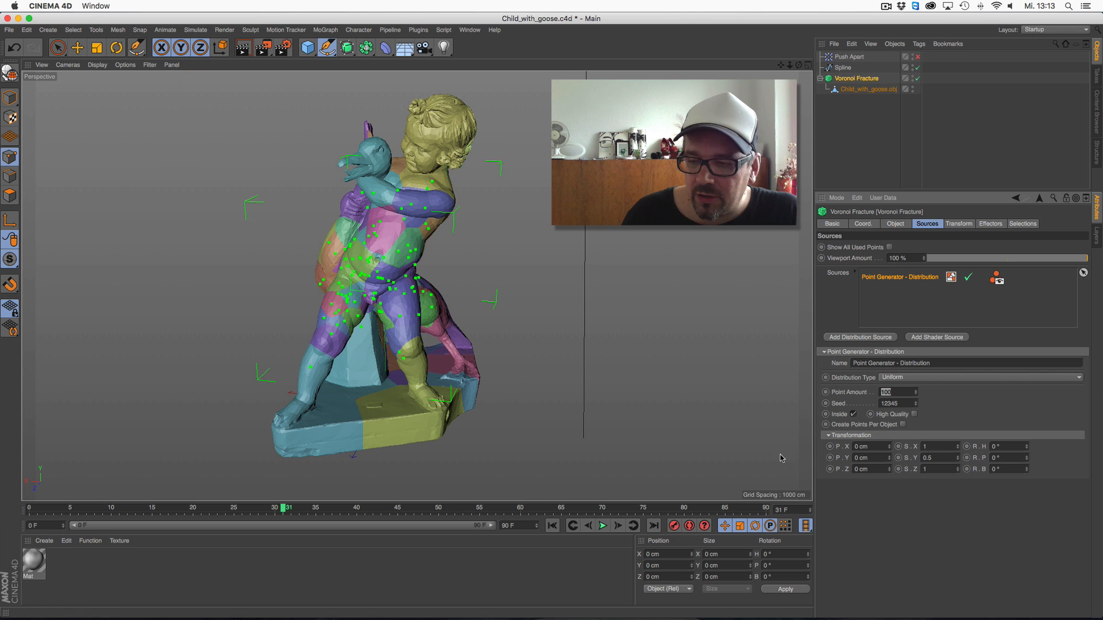
pyautogui.moveTo(889, 446); pyautogui.dragTo(894, 367)
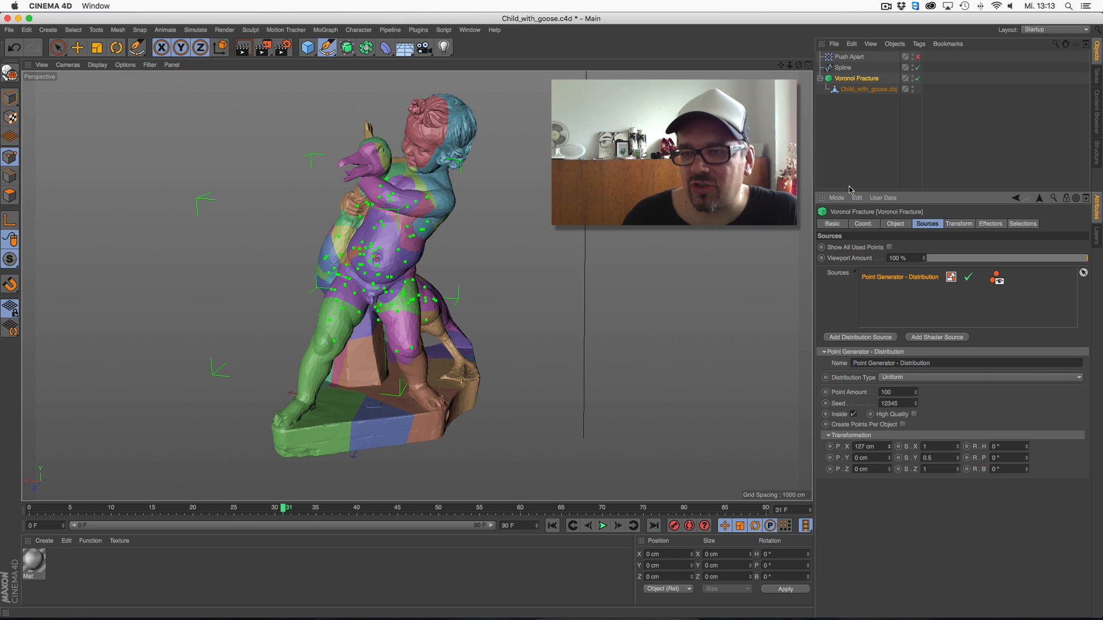
# Enable the Push Apart effector and set its radius to 3
pyautogui.click(1003, 225)
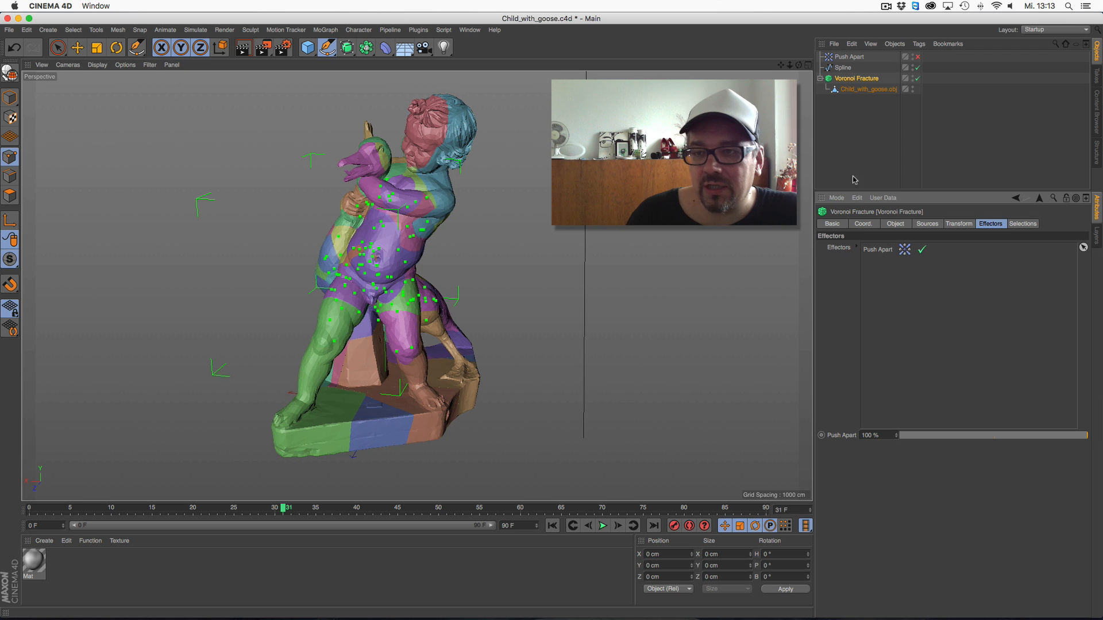
pyautogui.click(918, 57)
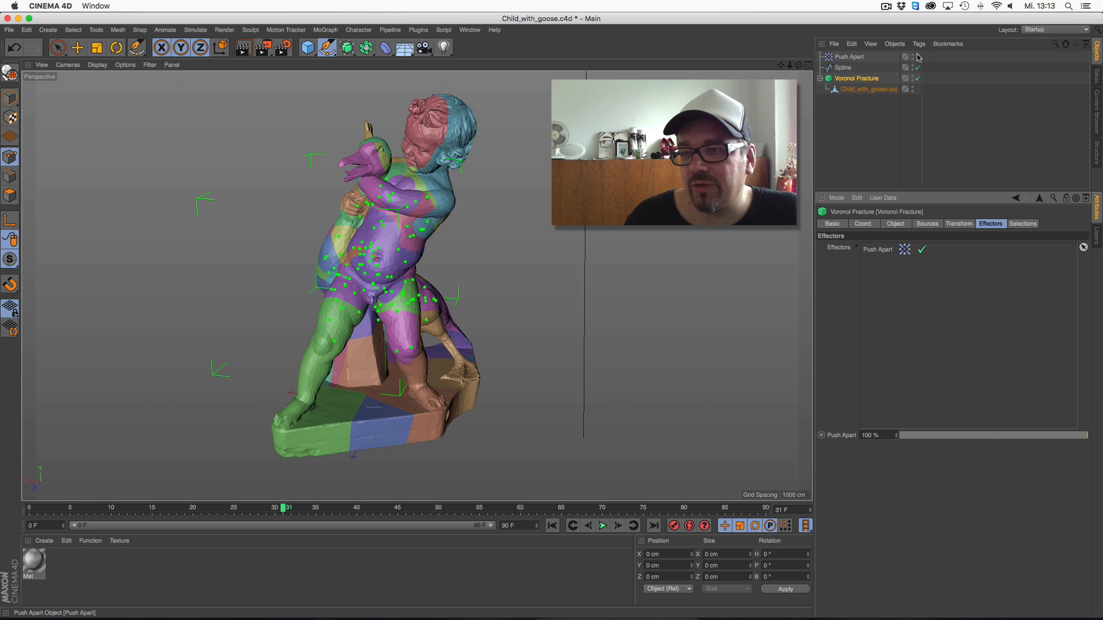
pyautogui.click(857, 56)
pyautogui.moveTo(892, 285); pyautogui.dragTo(864, 299)
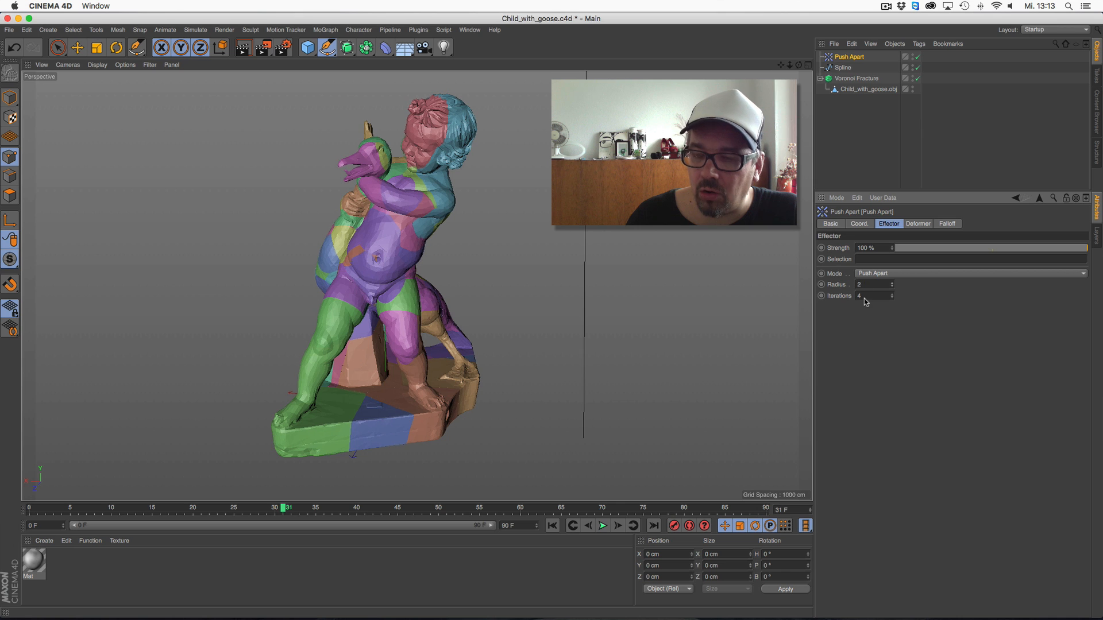
pyautogui.moveTo(788, 66); pyautogui.dragTo(781, 75)
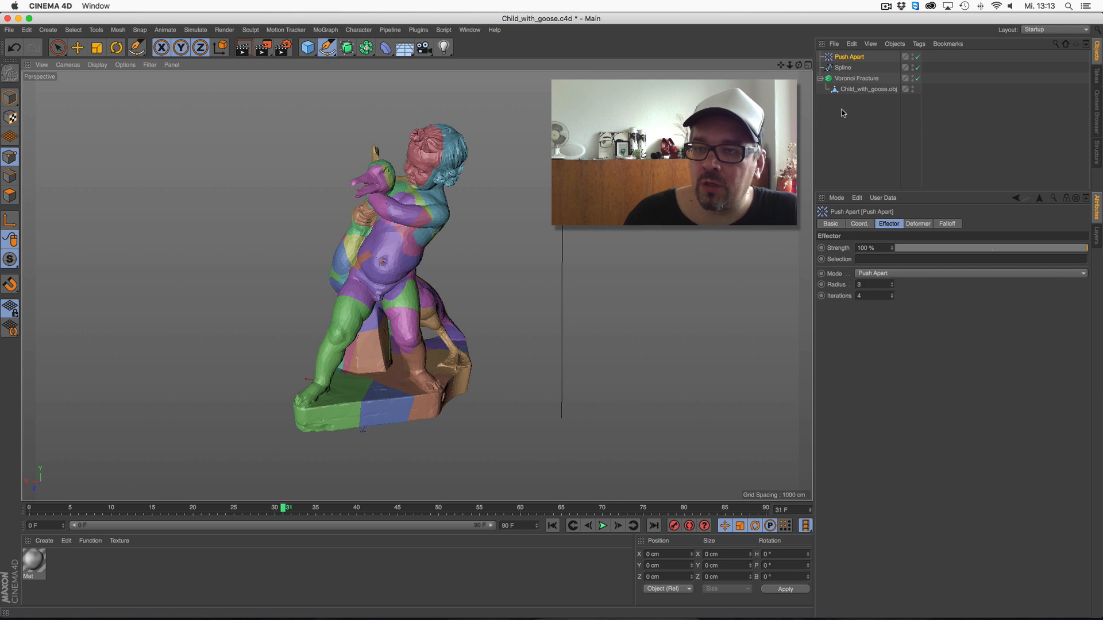
# Switch off Push Apart in the Voronoi Fracture's effector list and add a Random effector to it
pyautogui.click(856, 78)
pyautogui.click(922, 249)
pyautogui.moveTo(790, 66); pyautogui.dragTo(772, 105)
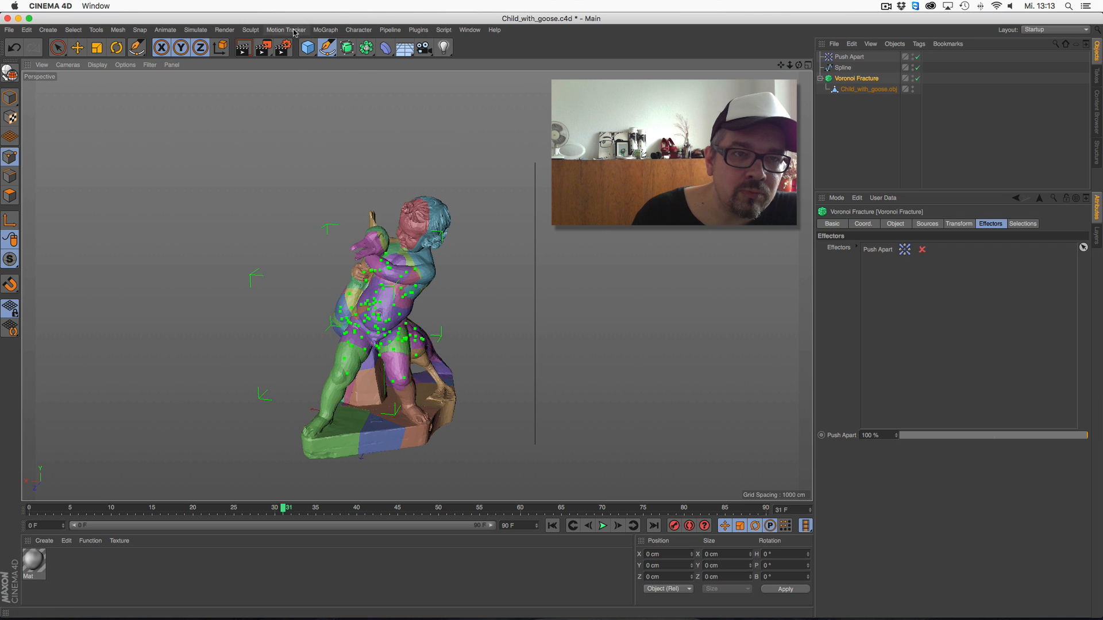
pyautogui.click(325, 29)
pyautogui.moveTo(329, 46)
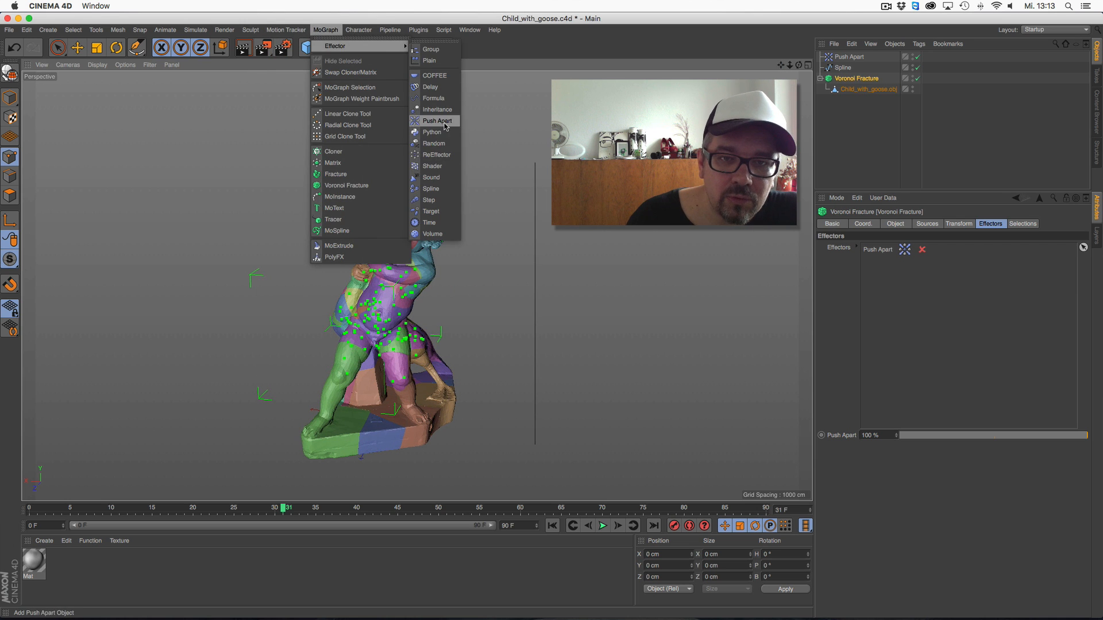
pyautogui.click(446, 148)
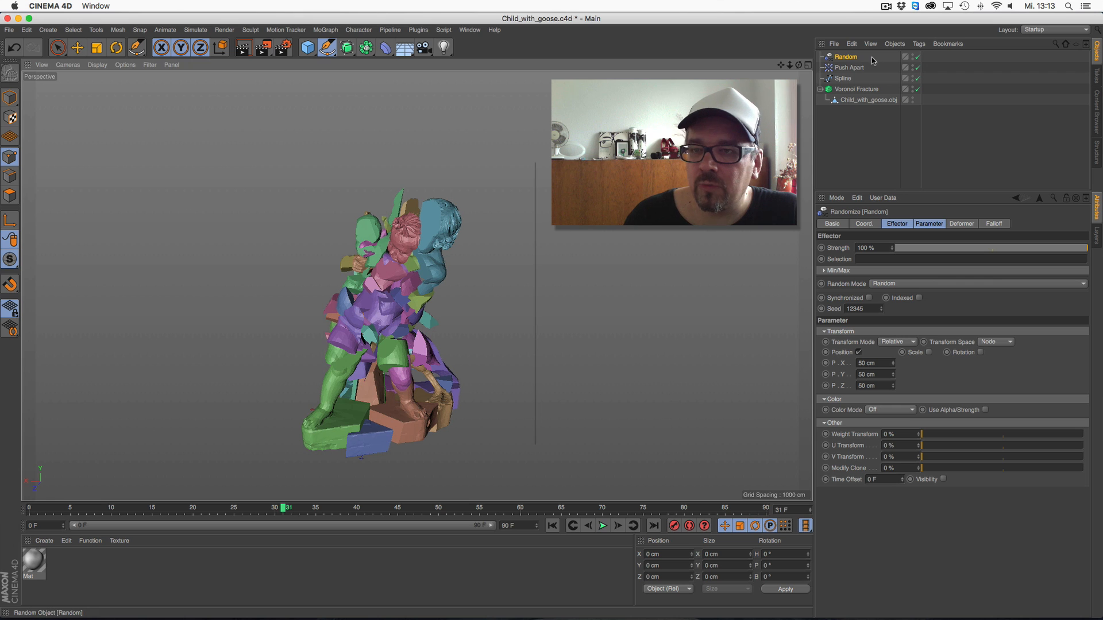
# Set the Random effector's falloff shape to Source
pyautogui.click(858, 247)
pyautogui.click(881, 344)
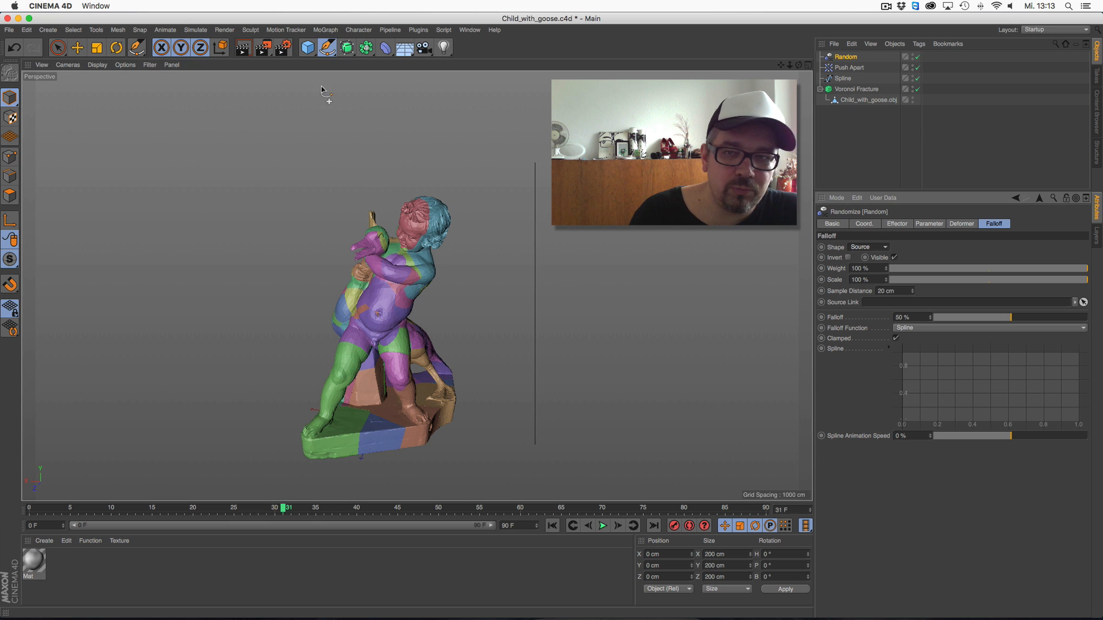
pyautogui.click(846, 57)
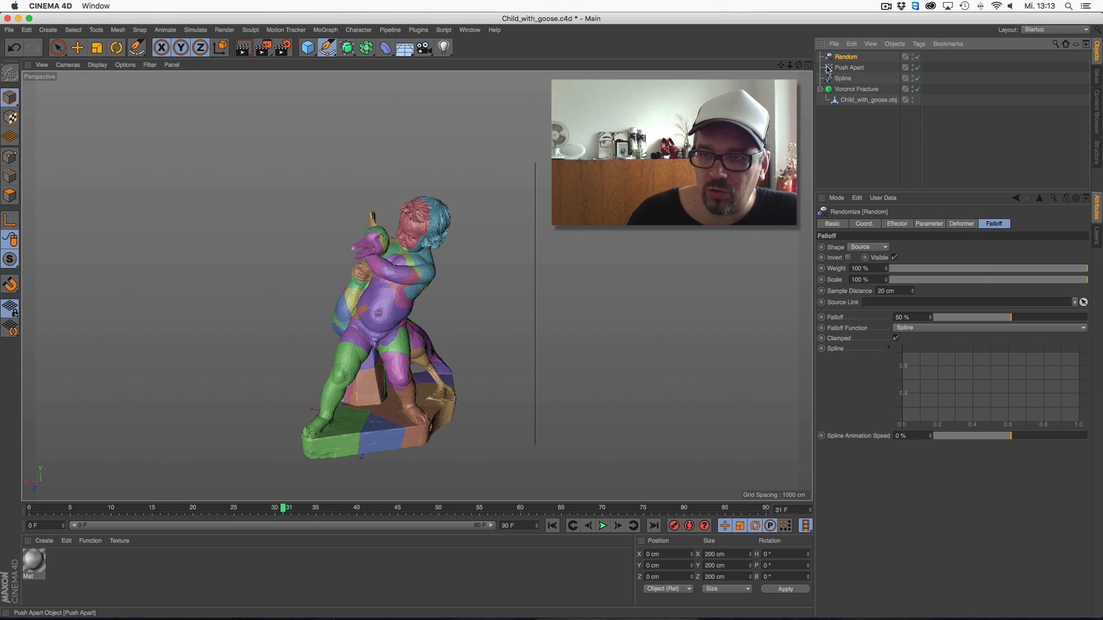
# Move the Random effector up above the statue, to a Y position of about 981 cm
pyautogui.click(808, 66)
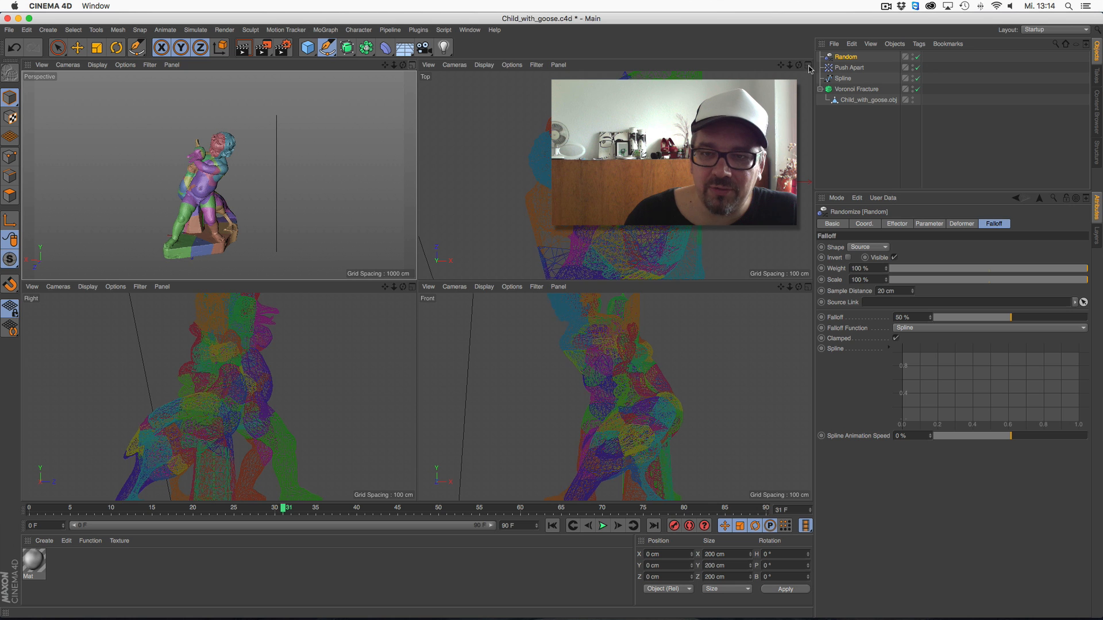
pyautogui.moveTo(790, 67); pyautogui.dragTo(769, 68)
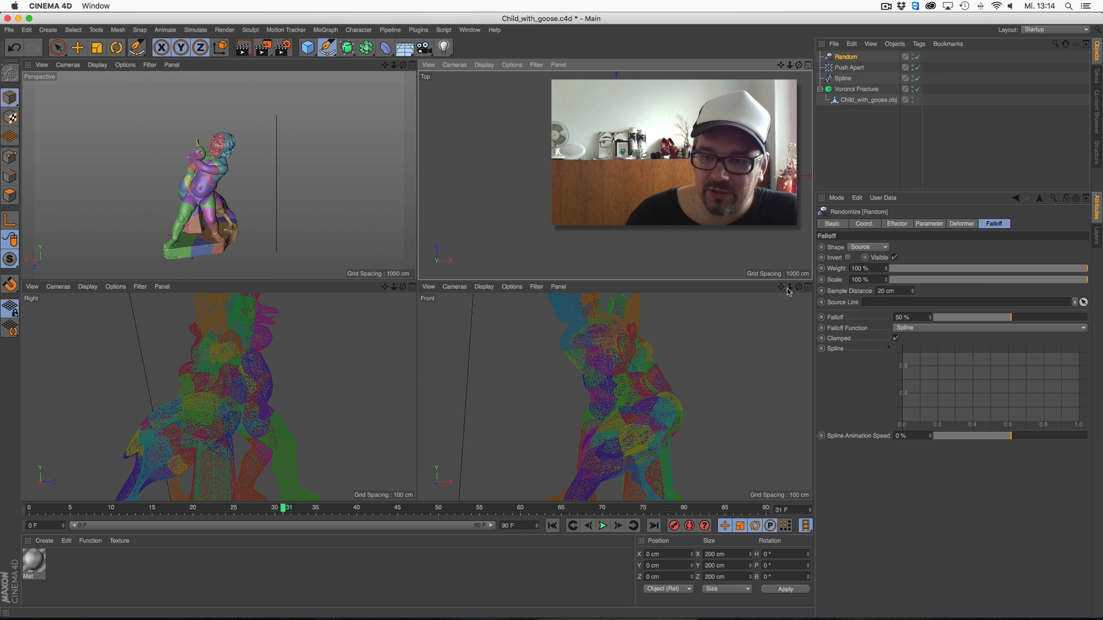
pyautogui.moveTo(789, 289); pyautogui.dragTo(623, 328)
pyautogui.moveTo(394, 290); pyautogui.dragTo(298, 300)
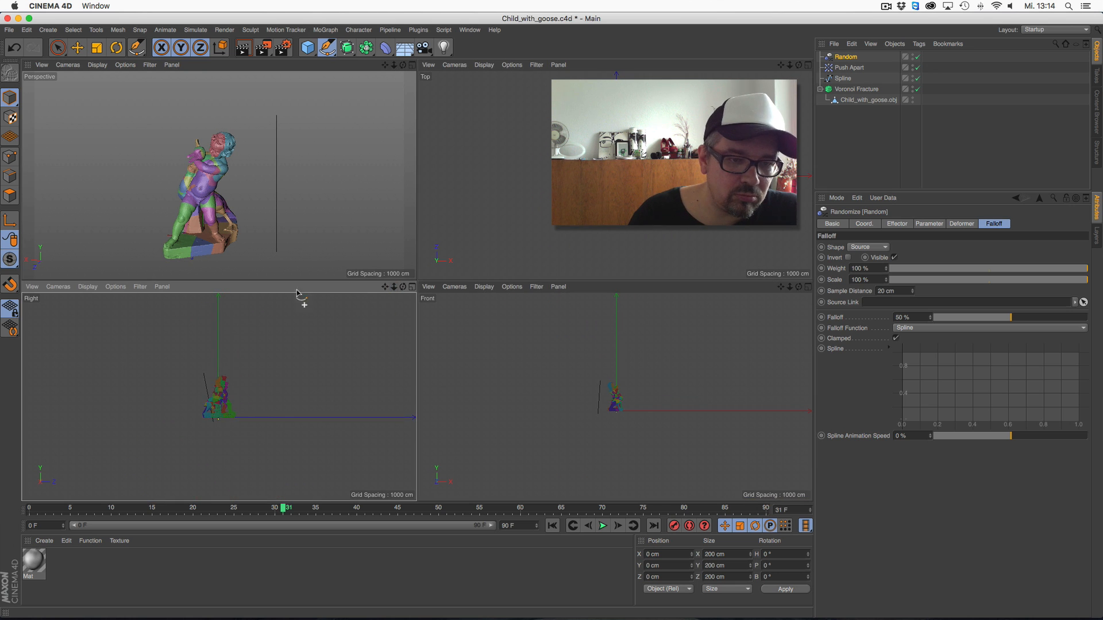
pyautogui.press('e')
pyautogui.moveTo(218, 378); pyautogui.dragTo(218, 333)
pyautogui.click(413, 65)
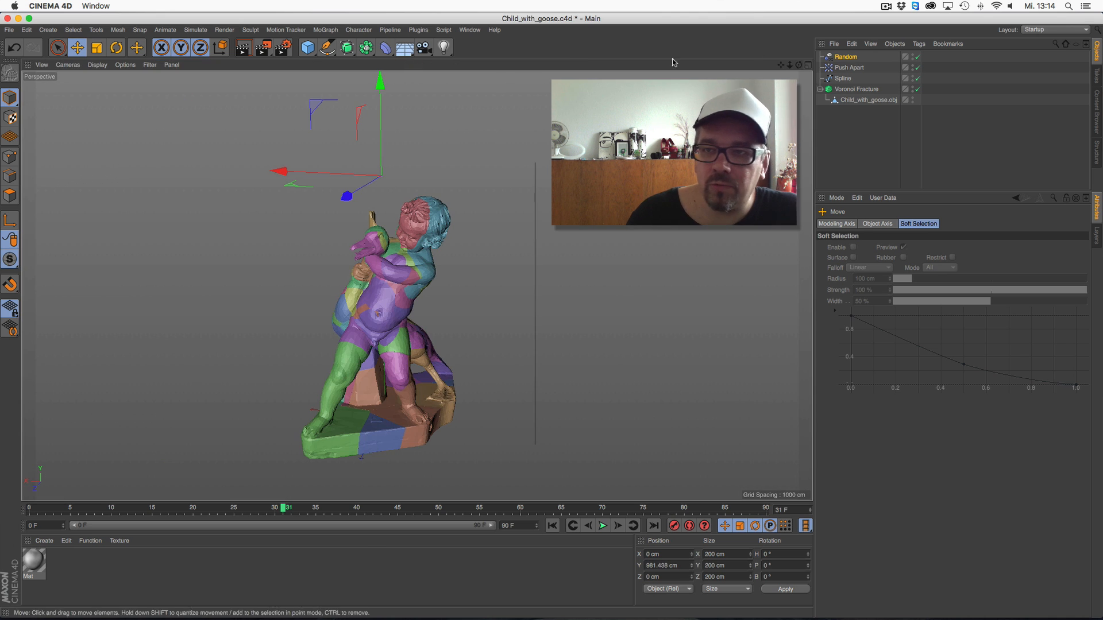
# Set the Random effector's falloff shape to Sphere
pyautogui.click(845, 56)
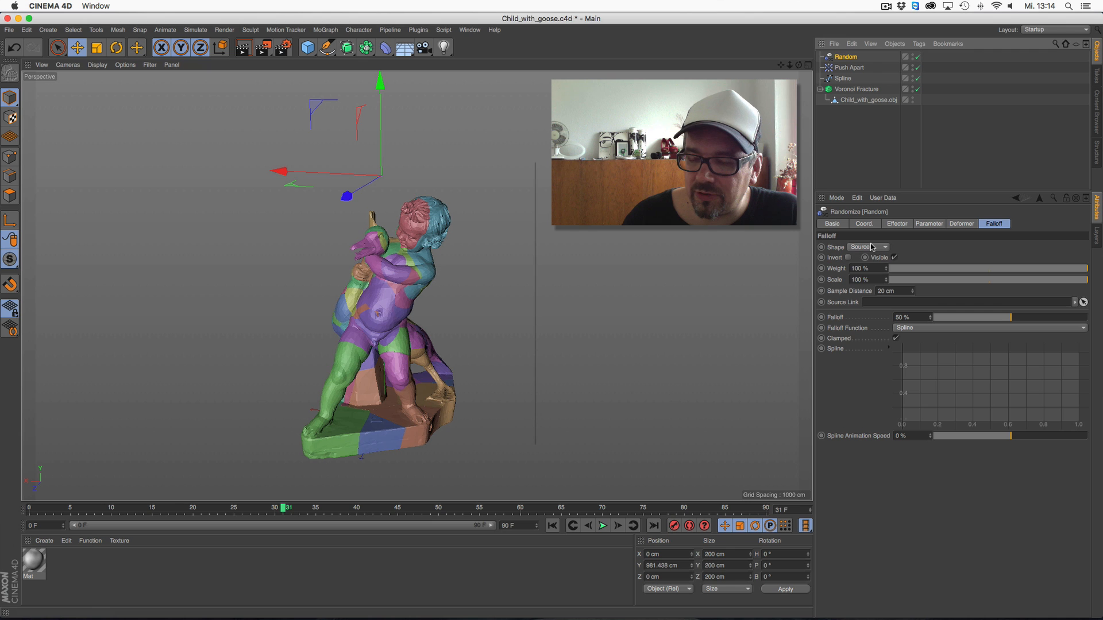
pyautogui.click(872, 247)
pyautogui.click(887, 357)
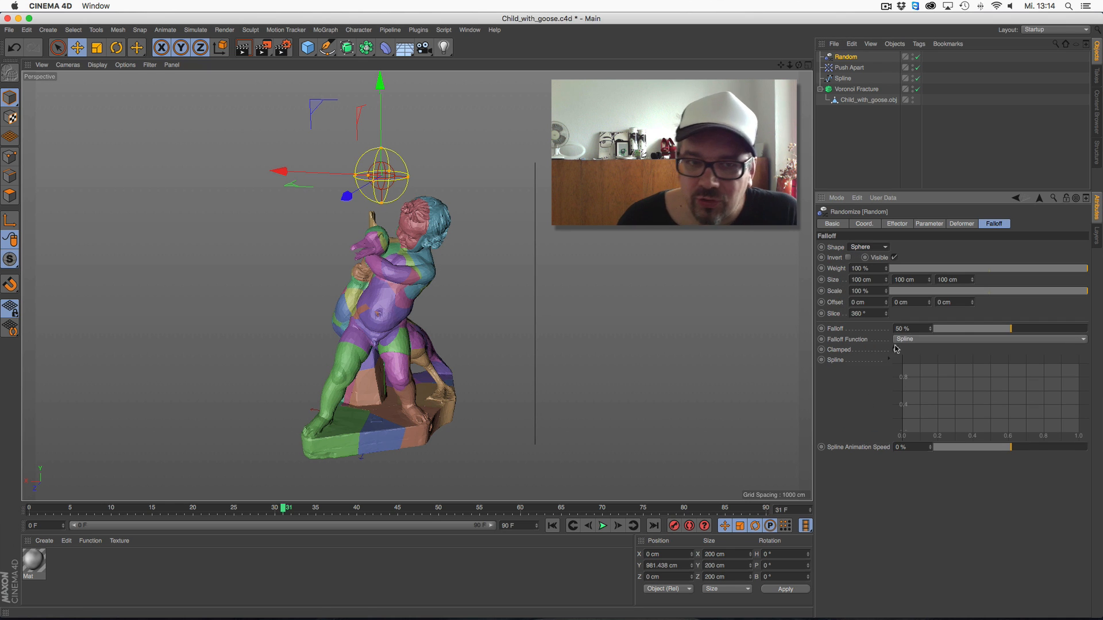
# Scale the spherical falloff to about 662 cm and move it over the statue's head, at about X -160, Y 725, Z 258 cm
pyautogui.press('t')
pyautogui.moveTo(270, 240); pyautogui.dragTo(396, 265)
pyautogui.press('e')
pyautogui.moveTo(368, 178); pyautogui.dragTo(325, 197)
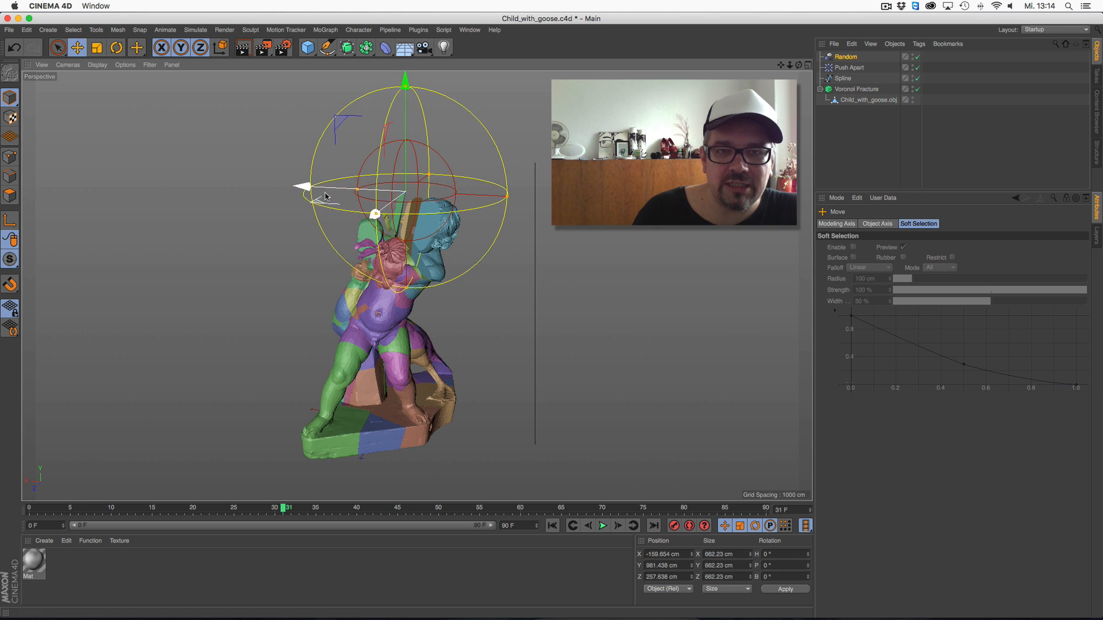
pyautogui.moveTo(799, 65); pyautogui.dragTo(772, 63)
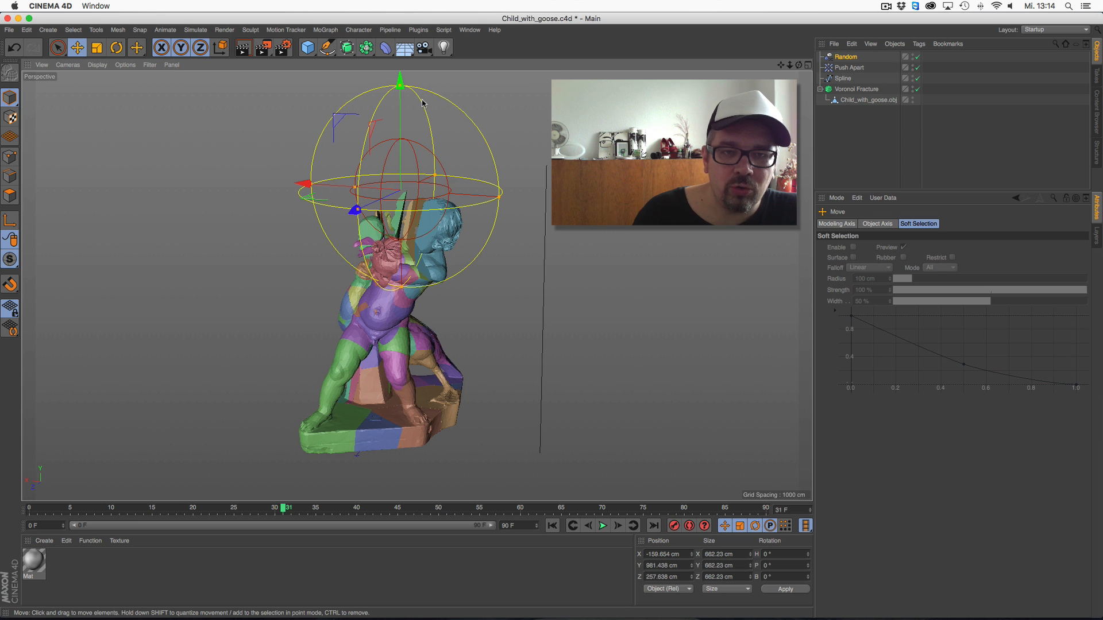
pyautogui.moveTo(402, 171); pyautogui.dragTo(391, 244)
pyautogui.moveTo(790, 65)
pyautogui.mouseDown()
pyautogui.moveTo(808, 63)
pyautogui.moveTo(797, 37)
pyautogui.moveTo(800, 63)
pyautogui.mouseUp()
# Turn off the Random effector's Position, turn on Rotation and increase its R.H value
pyautogui.click(846, 57)
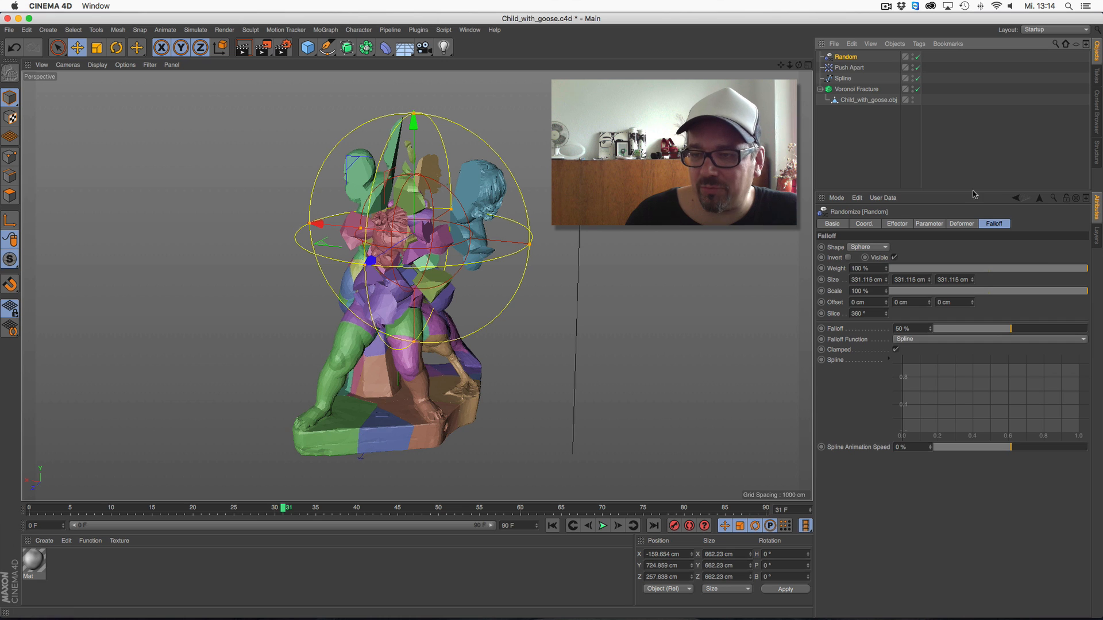
pyautogui.click(928, 224)
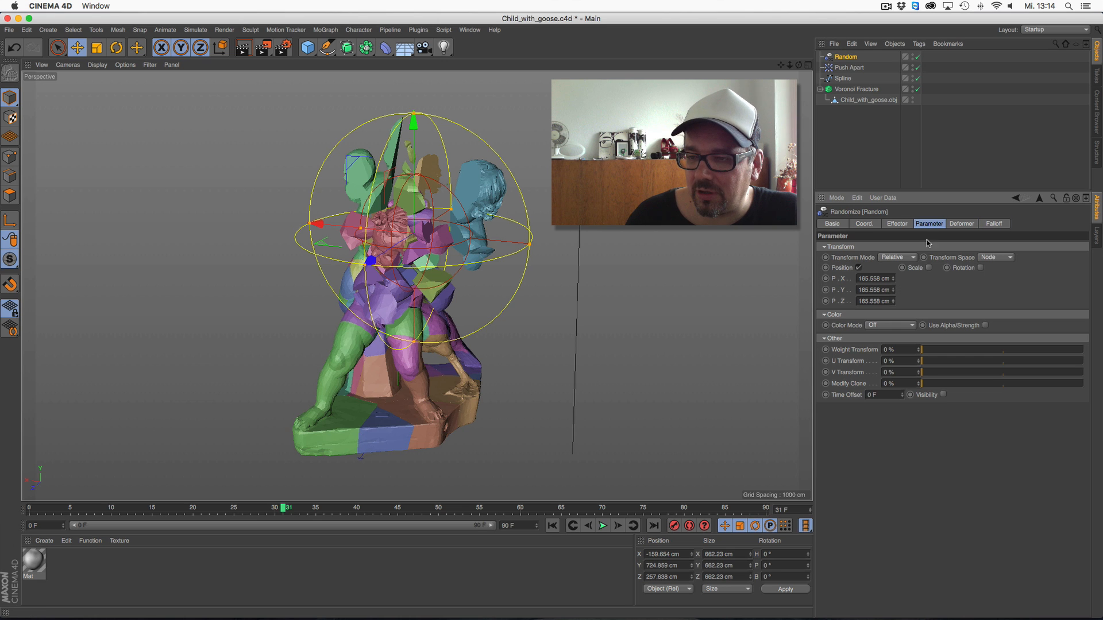
pyautogui.click(859, 268)
pyautogui.click(955, 267)
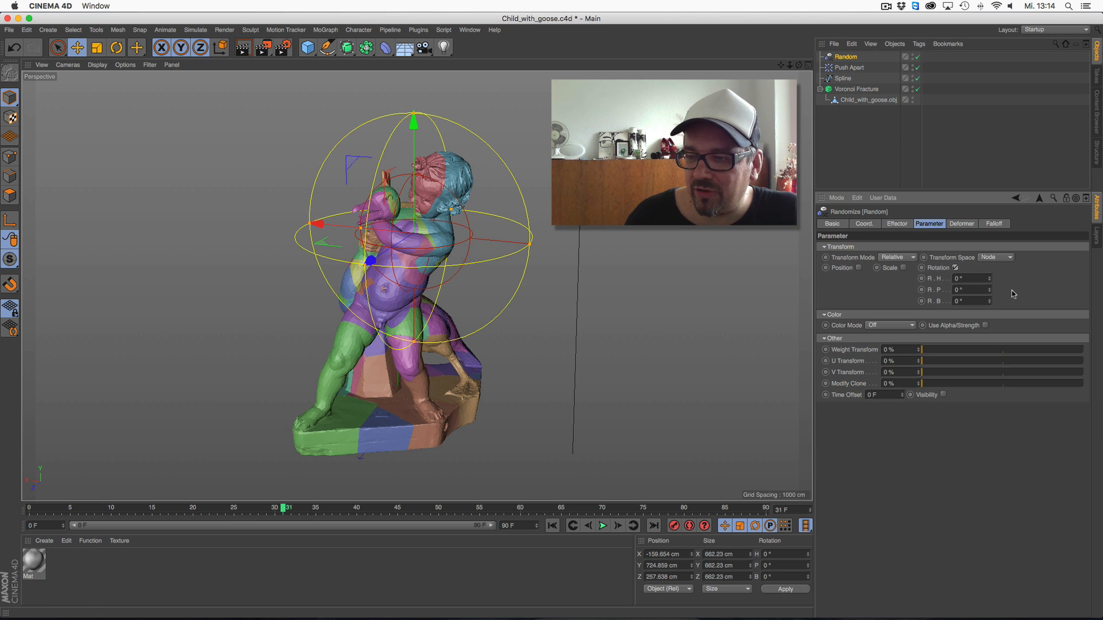
pyautogui.moveTo(988, 279); pyautogui.dragTo(984, 182)
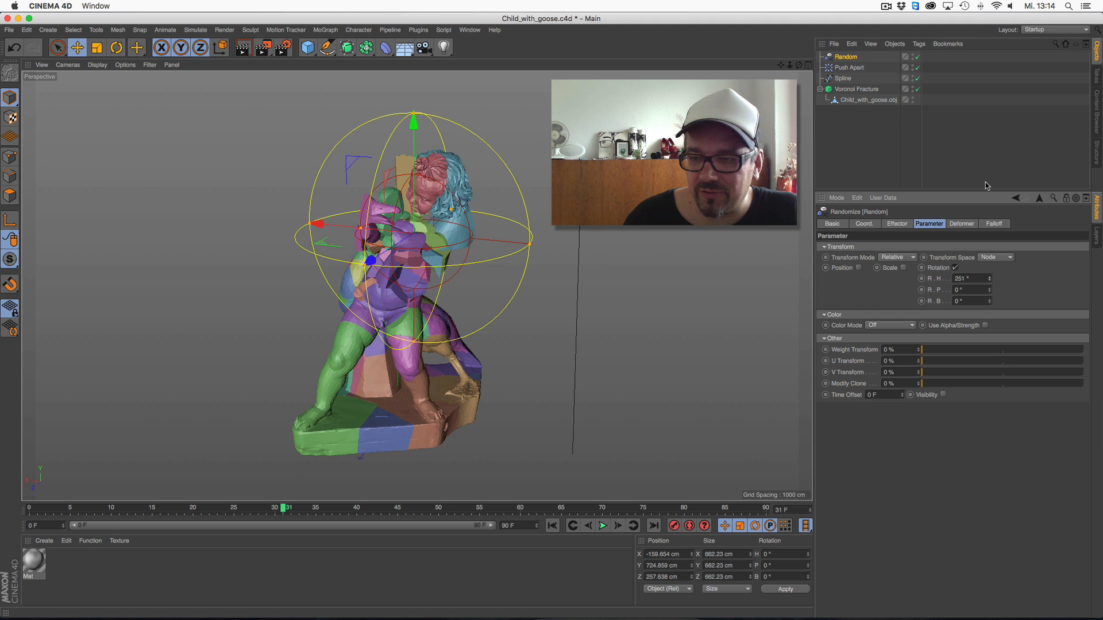
pyautogui.moveTo(990, 279); pyautogui.dragTo(981, 212)
# Scale the Random effector's falloff sphere up to about 1116 cm
pyautogui.click(100, 50)
pyautogui.moveTo(228, 231); pyautogui.dragTo(317, 225)
pyautogui.click(78, 50)
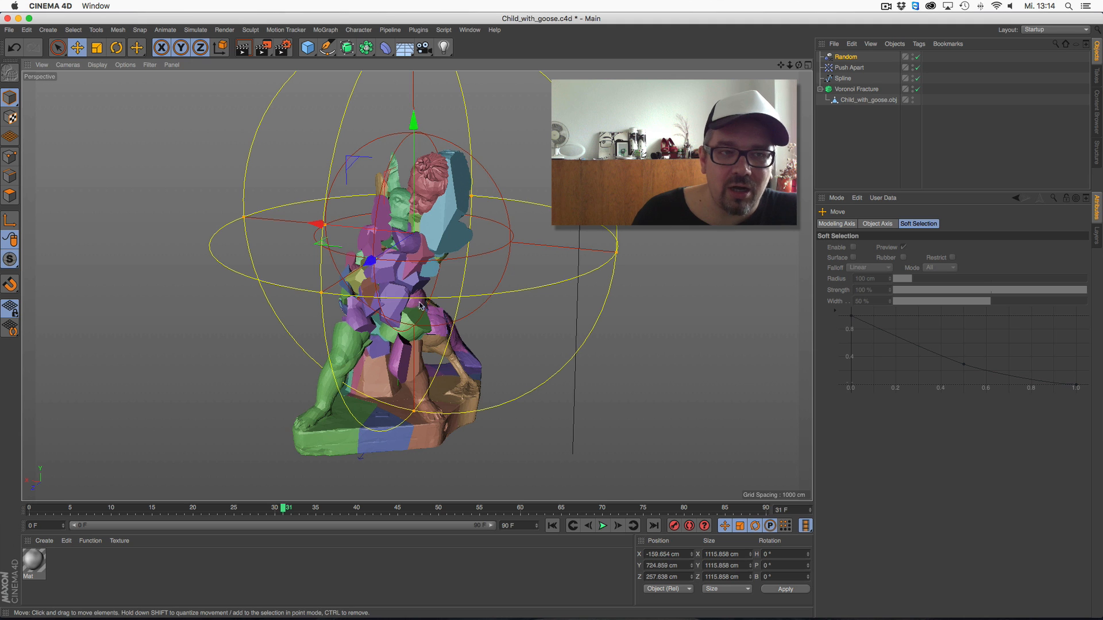
# Restrict movement to the Y axis, hide the Random effector in the viewport and raise it to about 1660 cm above the statue
pyautogui.press('x')
pyautogui.press('z')
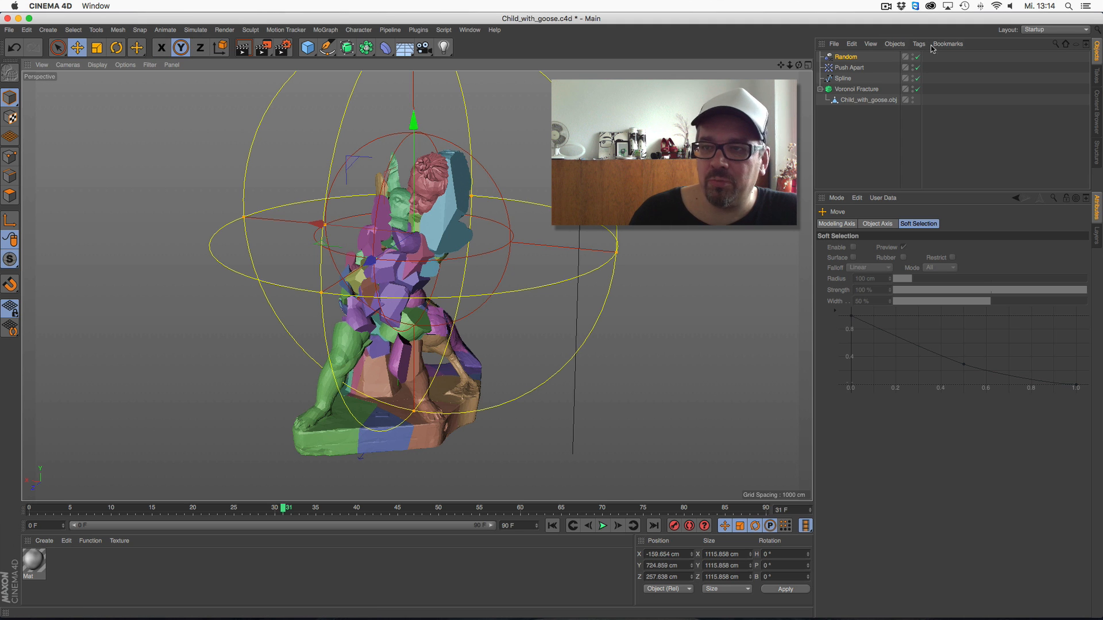
pyautogui.click(912, 55)
pyautogui.click(912, 55)
pyautogui.moveTo(617, 426); pyautogui.dragTo(477, 26)
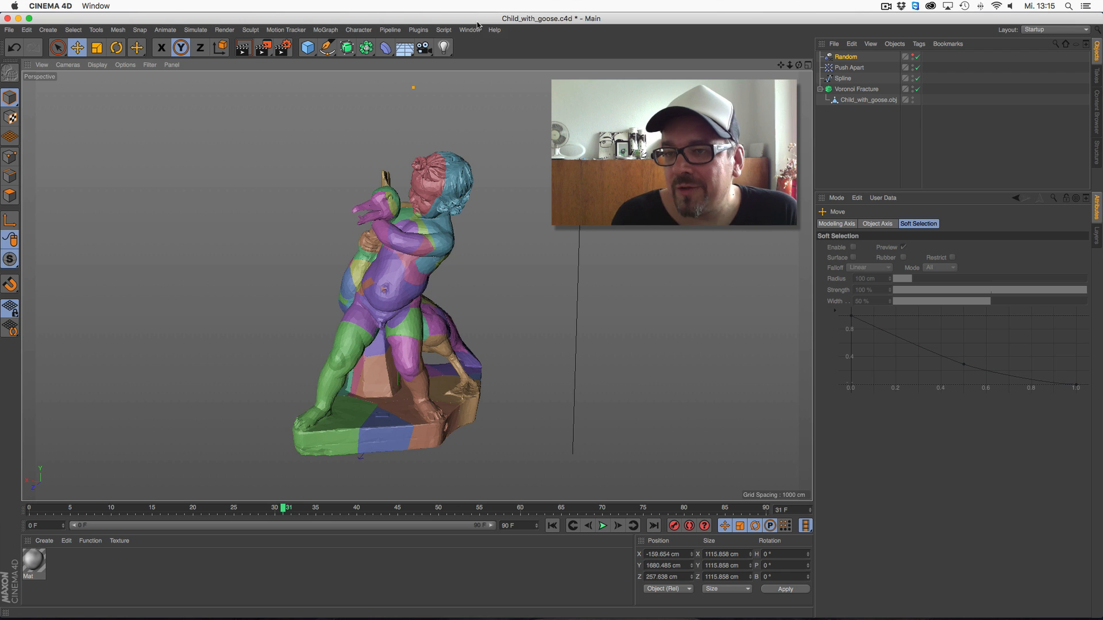
pyautogui.click(321, 31)
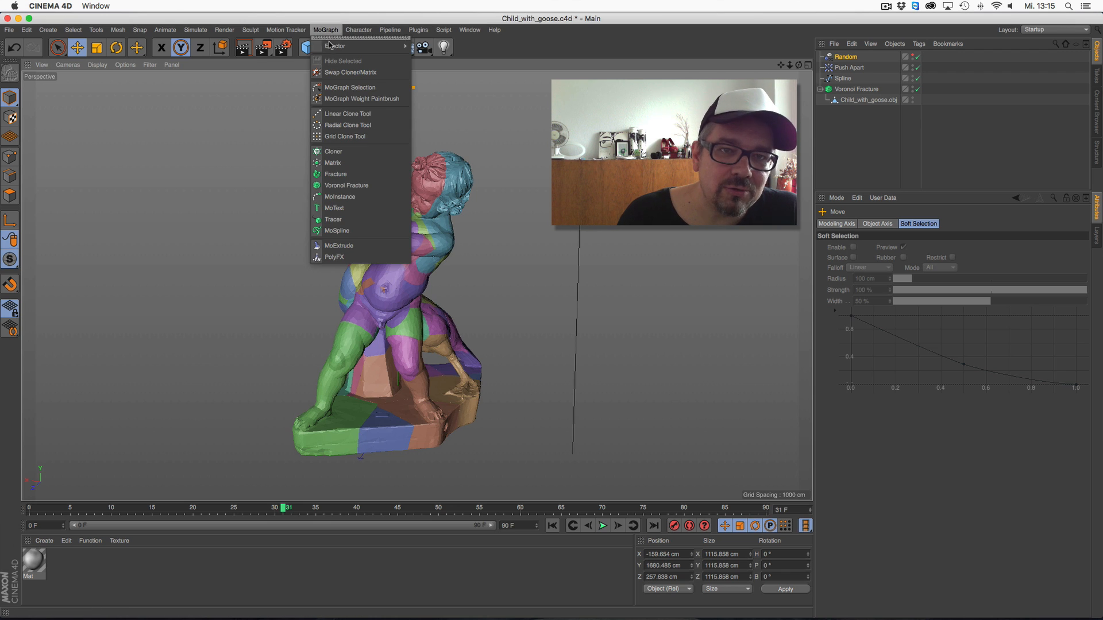
pyautogui.moveTo(331, 46)
pyautogui.press('Escape')
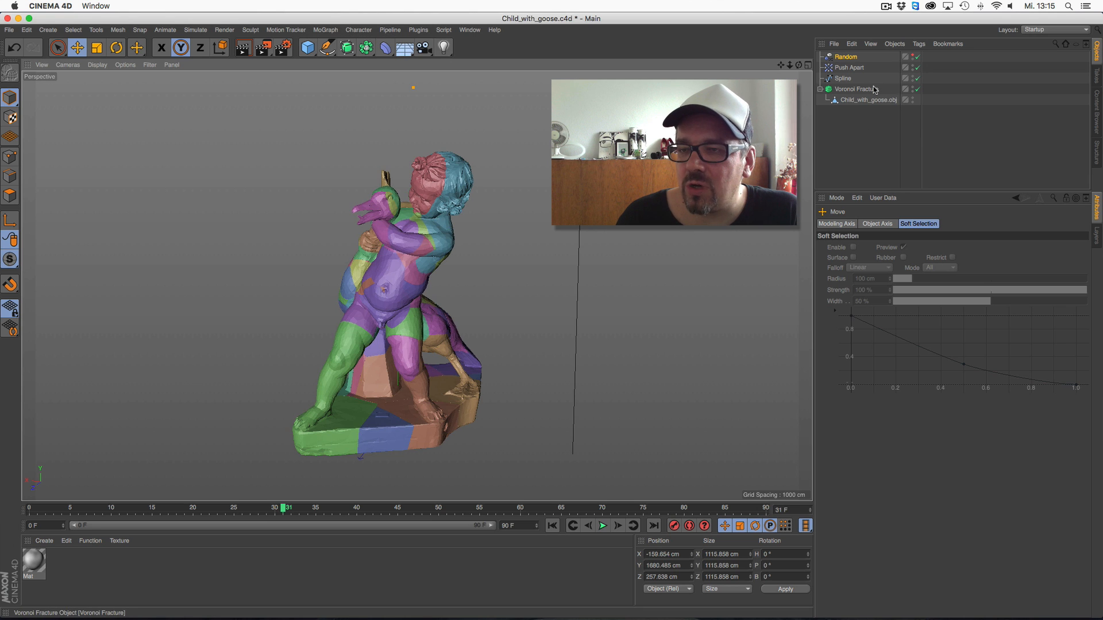
# Review the Voronoi Fracture's transform, sources and object settings
pyautogui.click(855, 89)
pyautogui.click(959, 224)
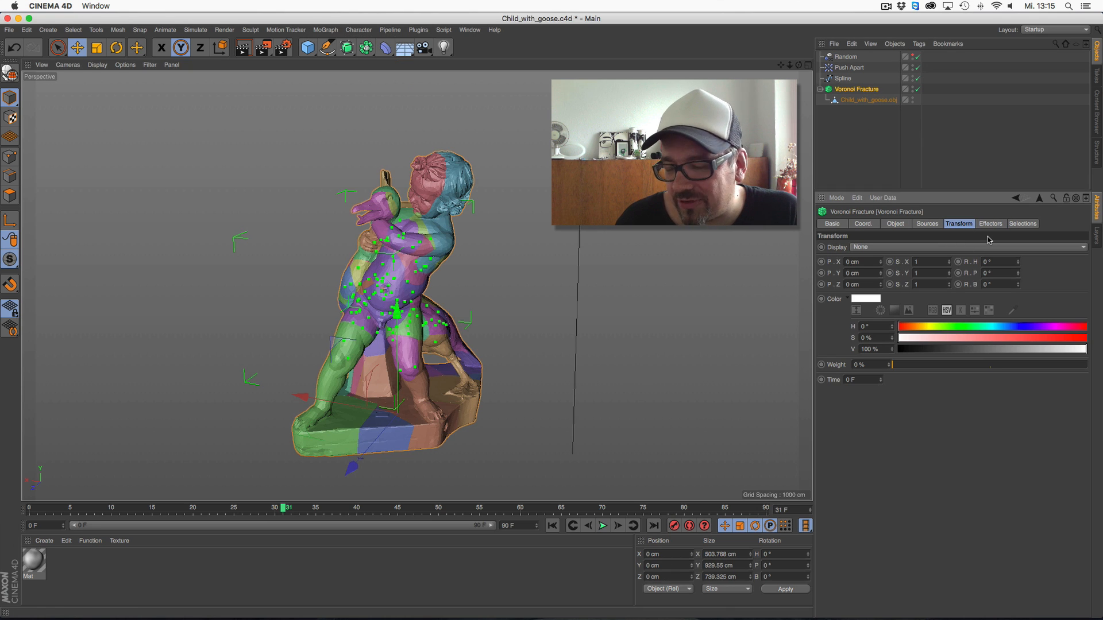
pyautogui.click(925, 224)
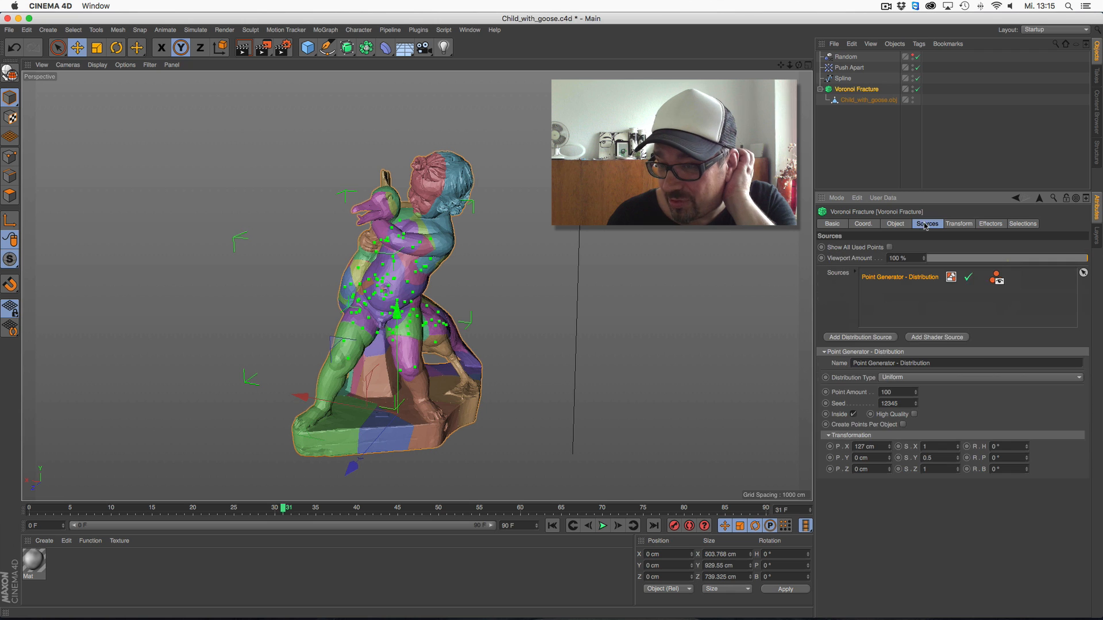
pyautogui.click(904, 227)
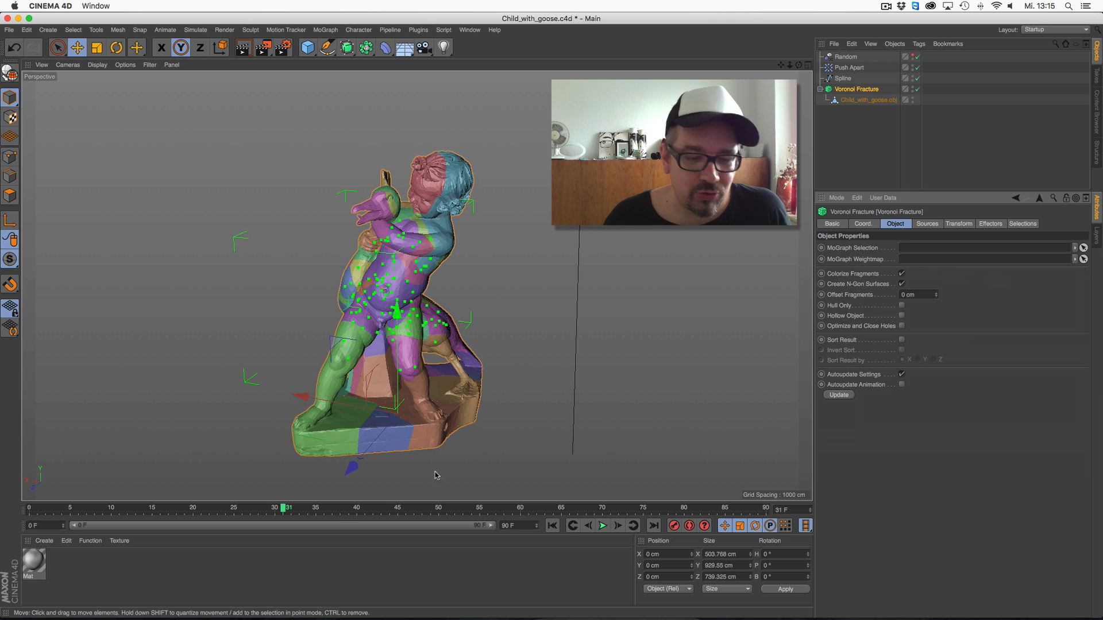
# Switch to Safari, enlarge its window and load the website 30s.ec
pyautogui.moveTo(175, 606)
pyautogui.click(134, 603)
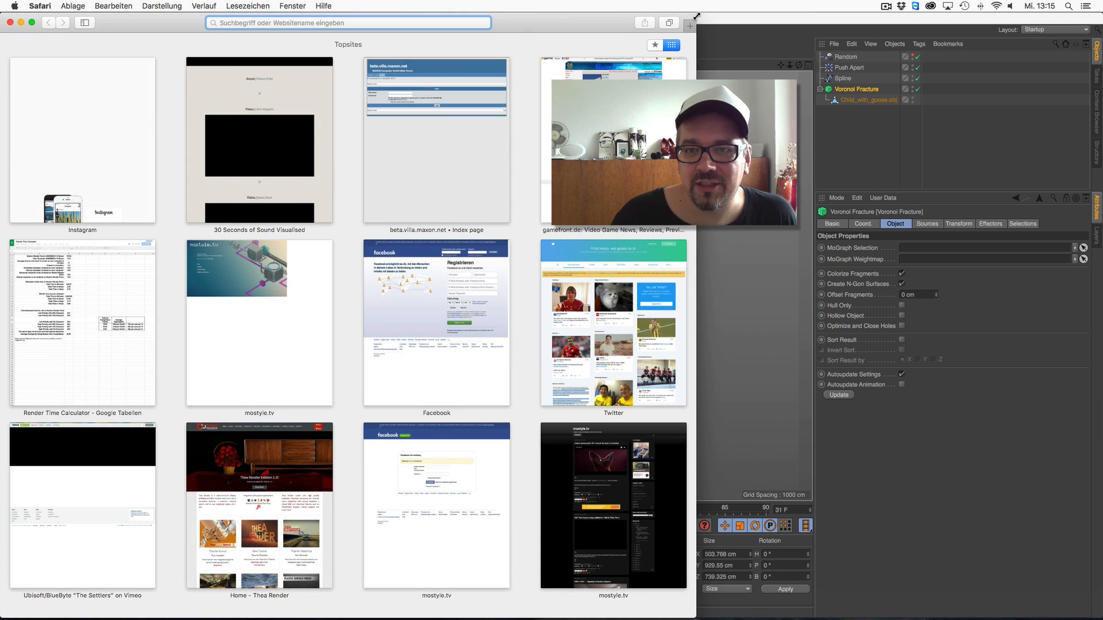
pyautogui.moveTo(697, 16); pyautogui.dragTo(542, 266)
pyautogui.moveTo(435, 278); pyautogui.dragTo(649, 84)
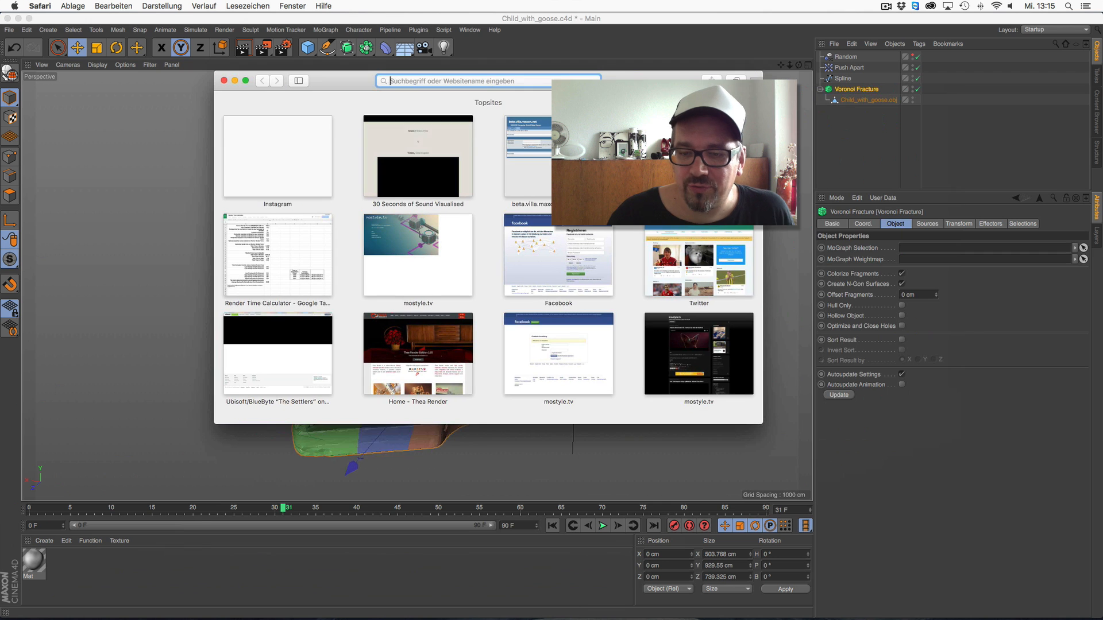
pyautogui.moveTo(761, 419); pyautogui.dragTo(851, 536)
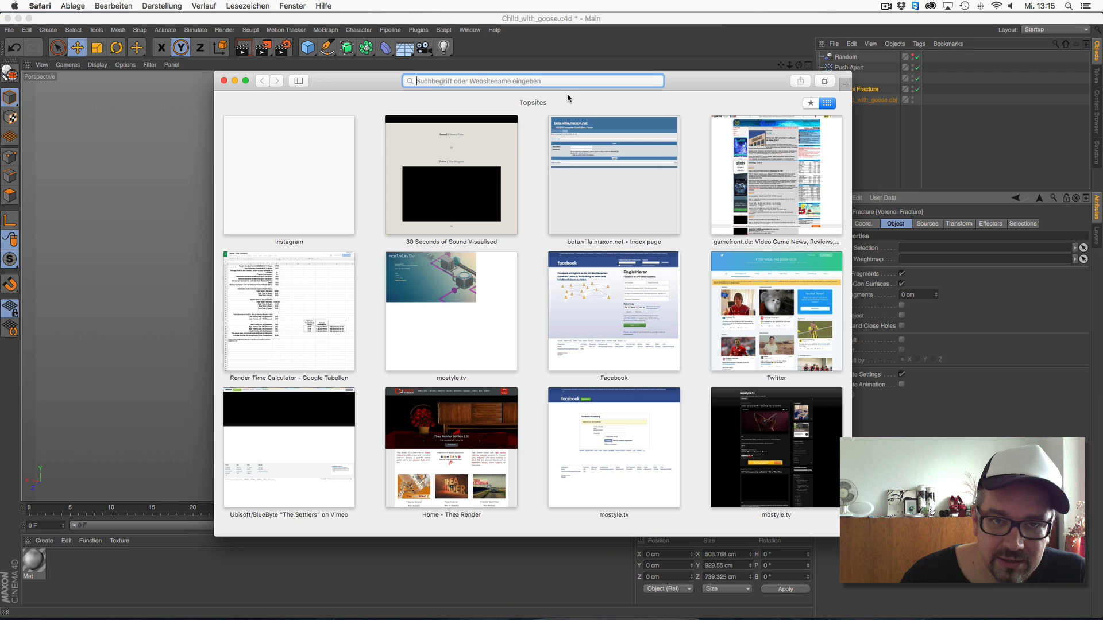
pyautogui.write('30s')
pyautogui.press('Return')
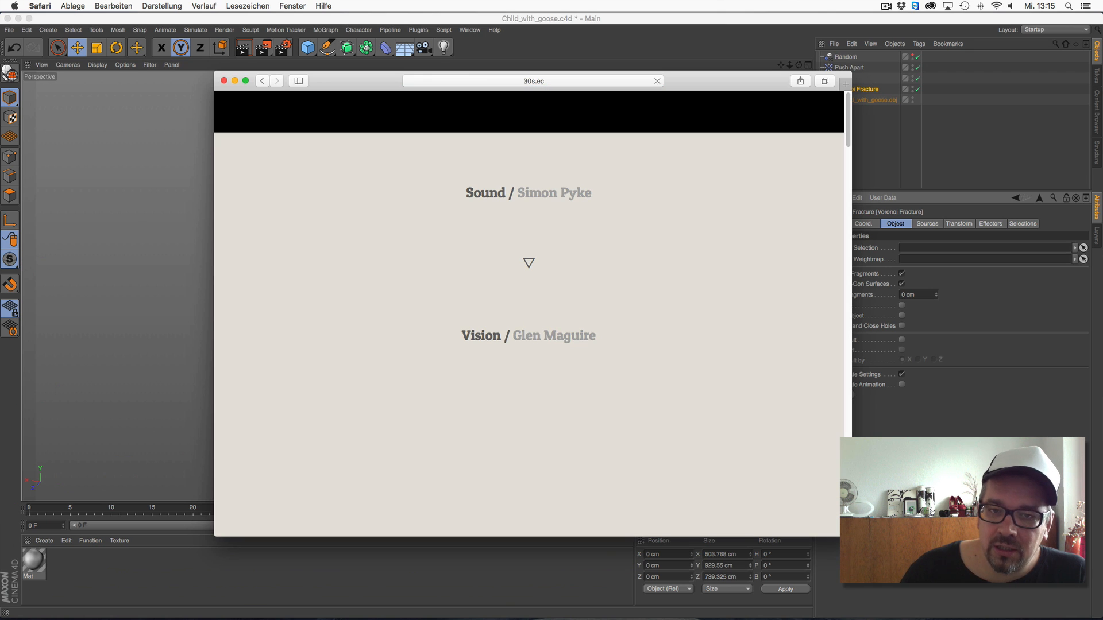
# Reposition and resize the browser window and open the site's About page
pyautogui.doubleClick(718, 76)
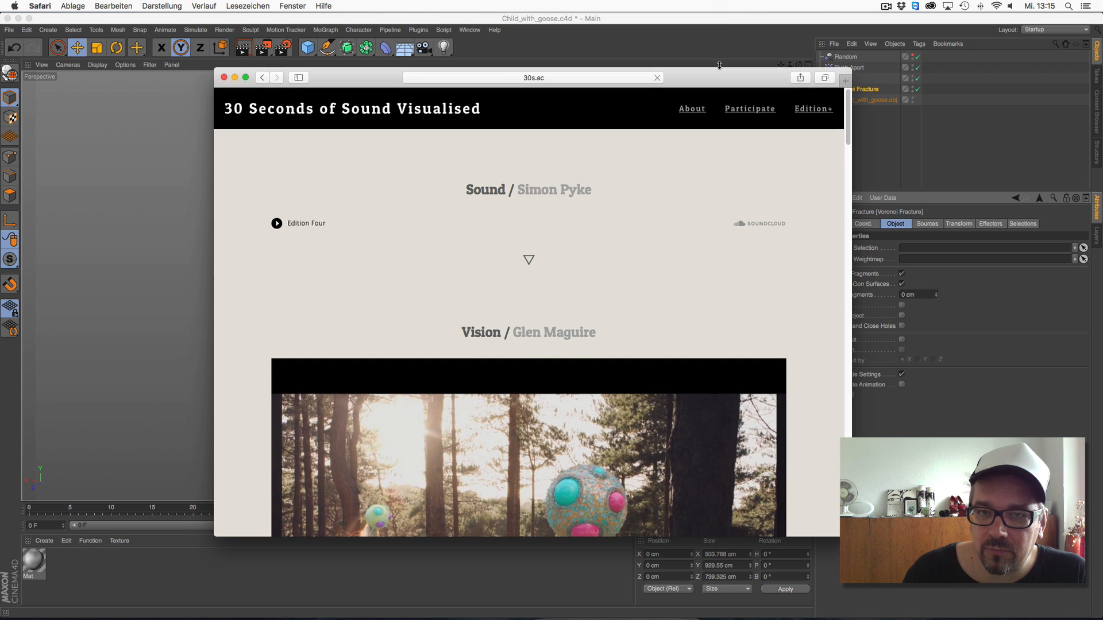
pyautogui.moveTo(852, 537); pyautogui.dragTo(833, 570)
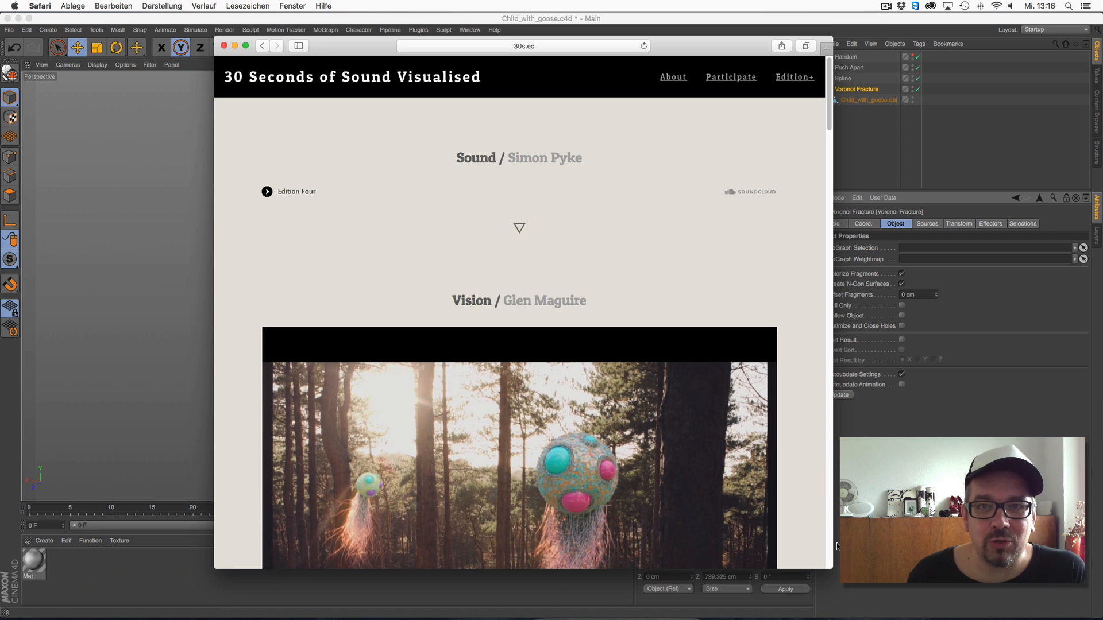
pyautogui.moveTo(726, 55); pyautogui.dragTo(761, 48)
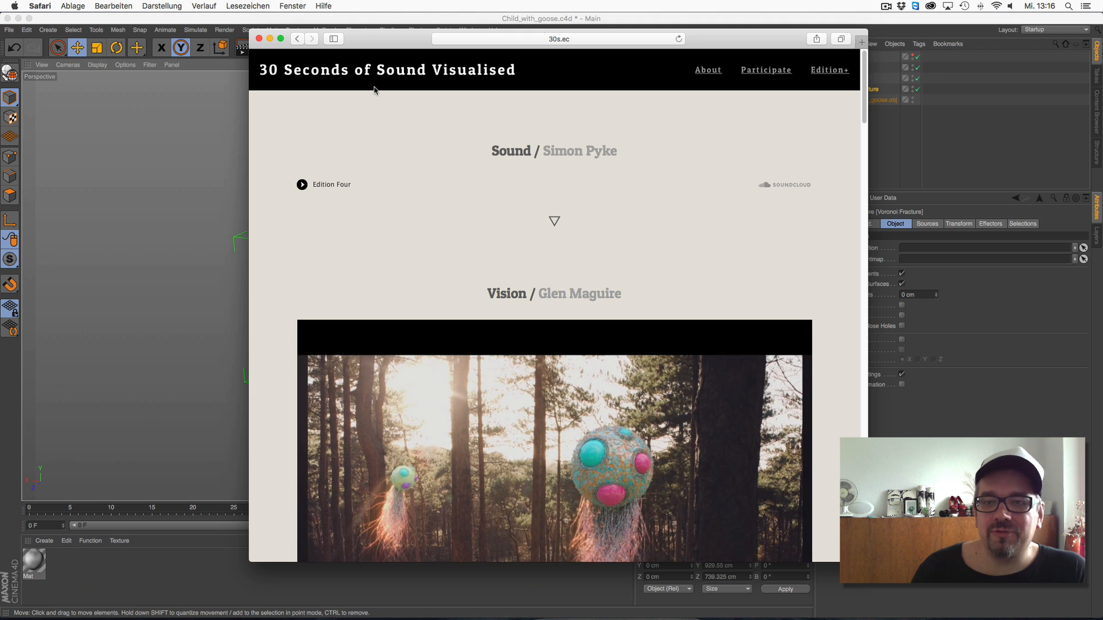
pyautogui.click(708, 70)
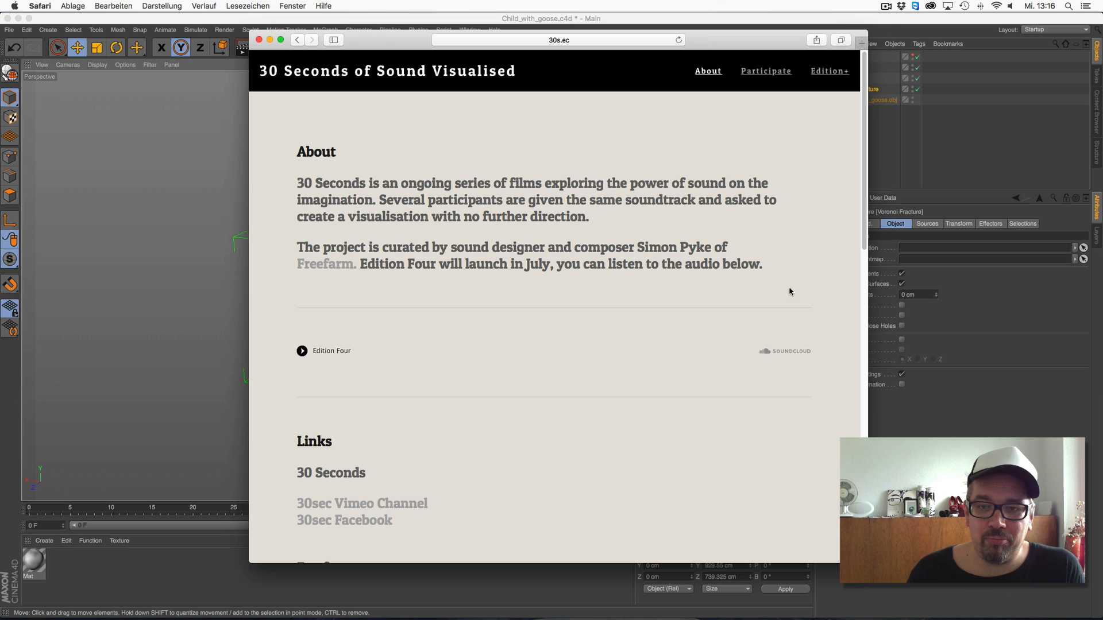
pyautogui.moveTo(867, 562); pyautogui.dragTo(855, 558)
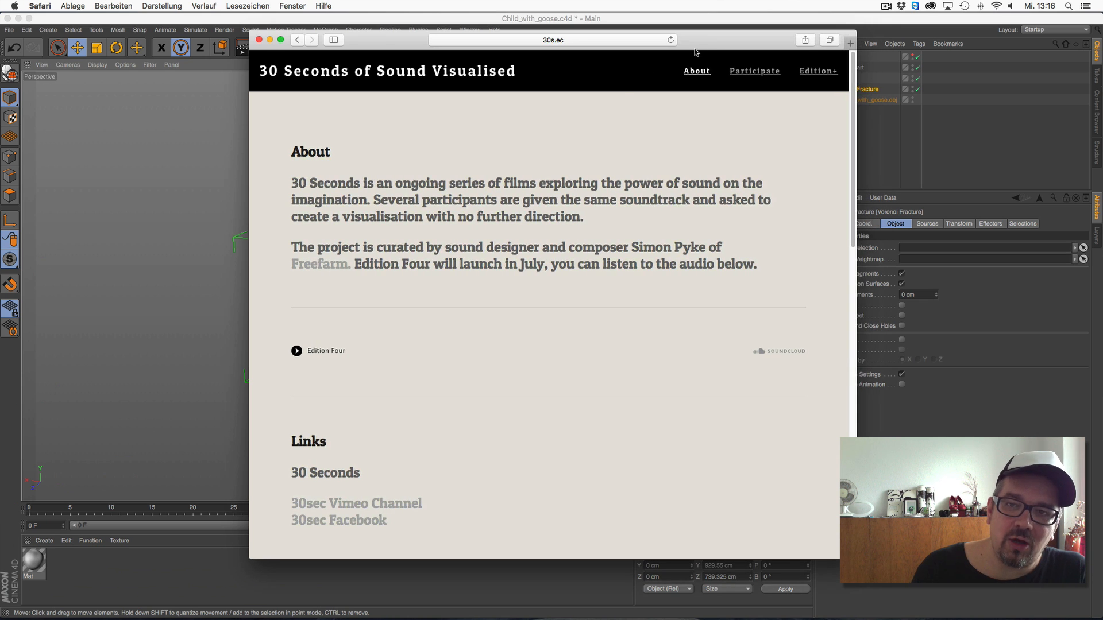
pyautogui.moveTo(695, 52); pyautogui.dragTo(687, 56)
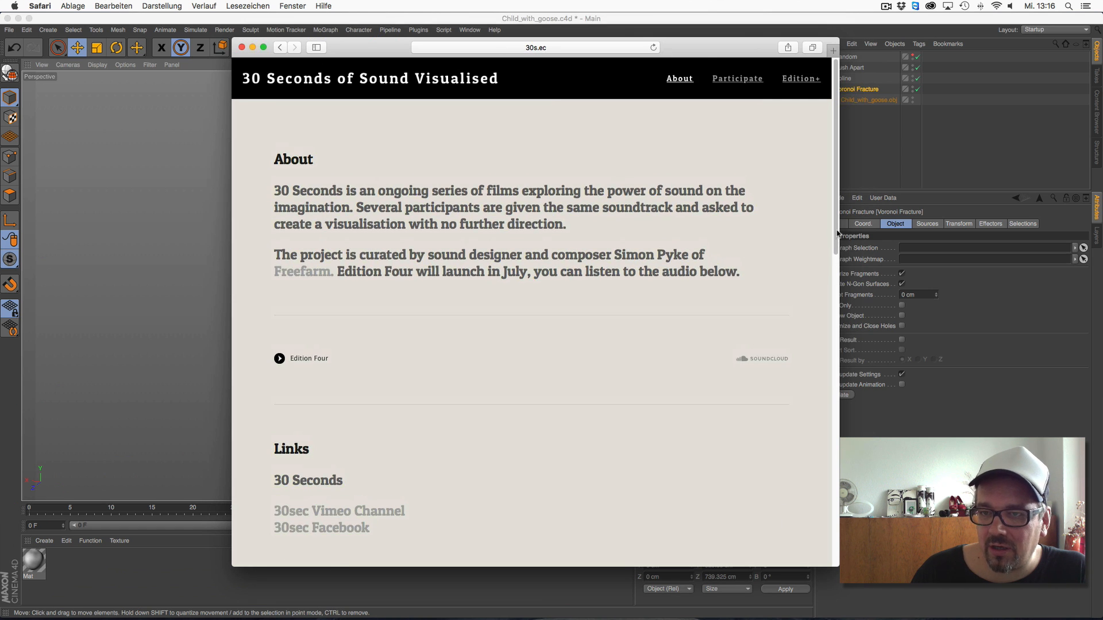
# Open the Edition Four page and find the film showing a green seated statue
pyautogui.moveTo(812, 83)
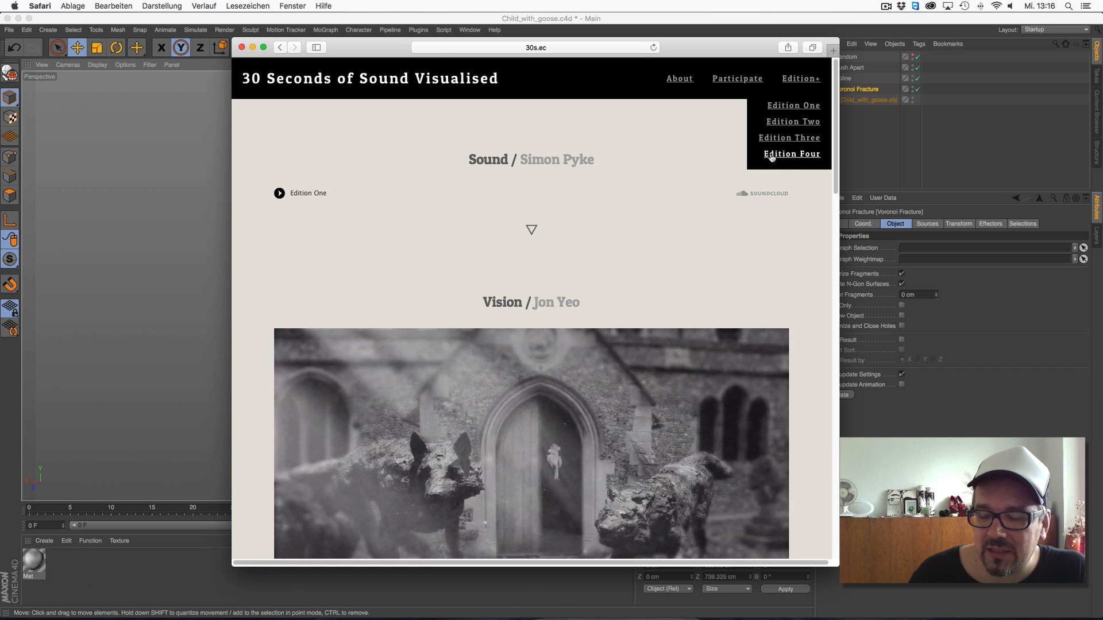
pyautogui.click(795, 154)
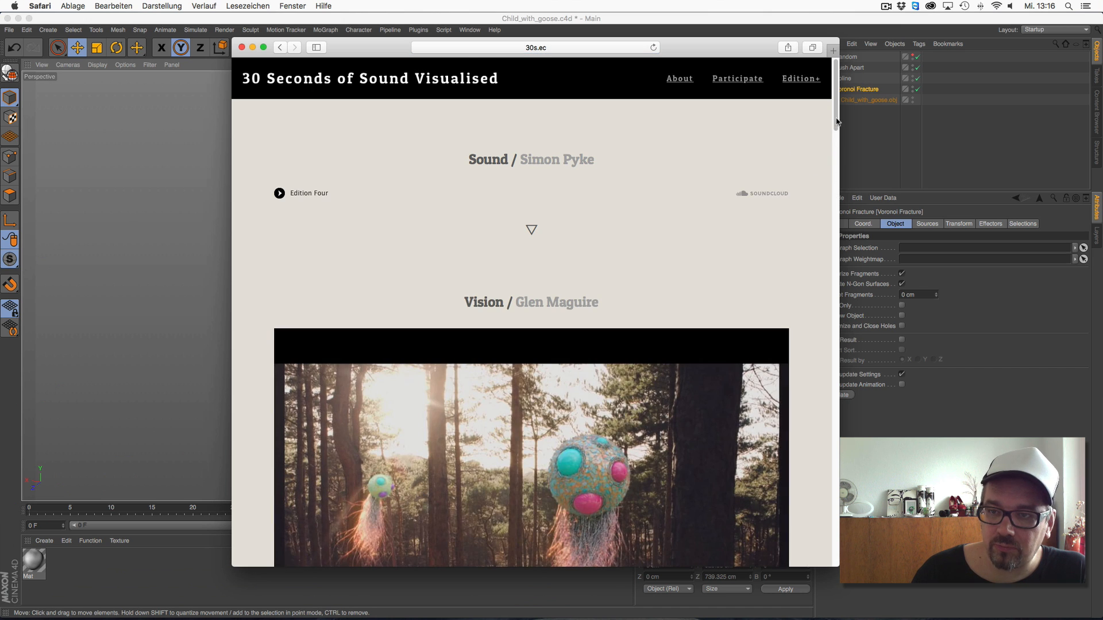
pyautogui.scroll(-3, 835, 136)
pyautogui.moveTo(836, 135); pyautogui.dragTo(808, 257)
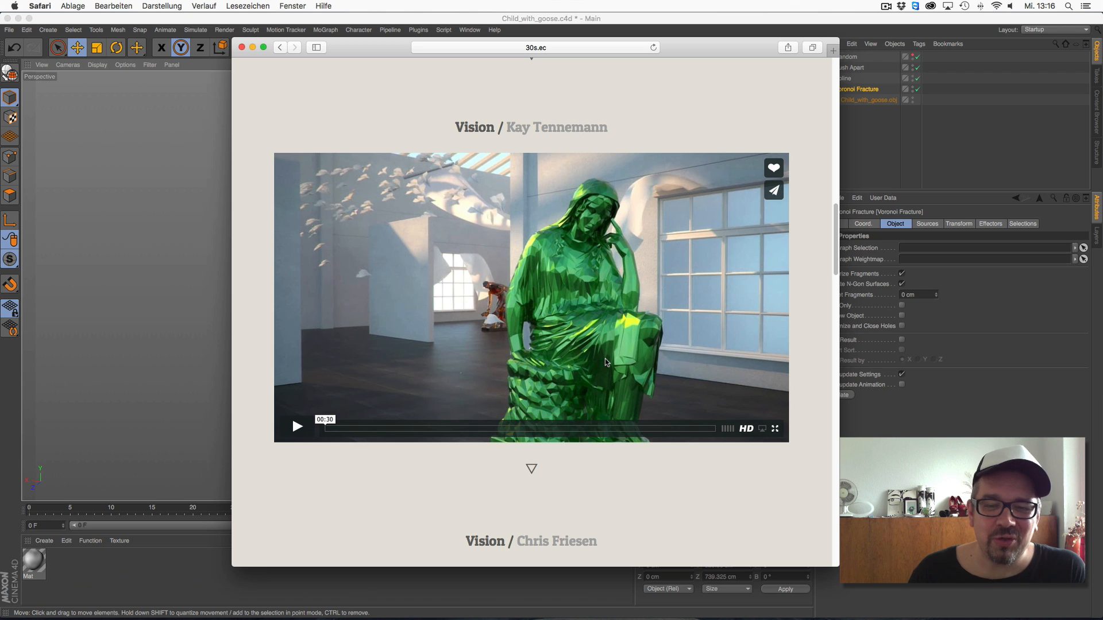
# Play the green statue film, pause it at about 18 seconds and look through the neighbouring Edition Four films
pyautogui.click(297, 426)
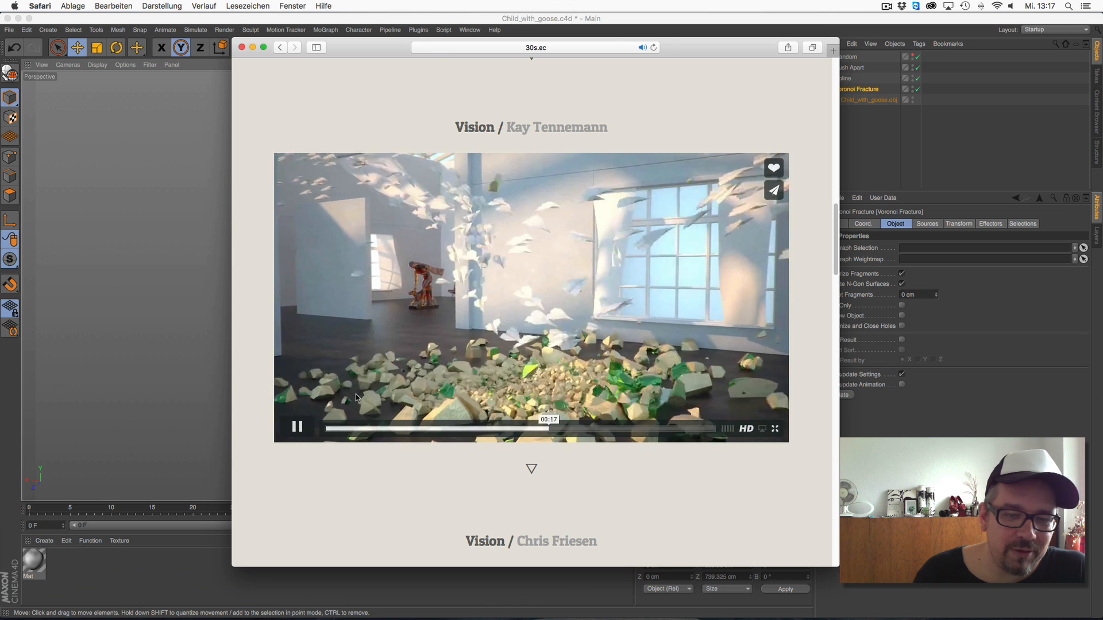
pyautogui.click(297, 426)
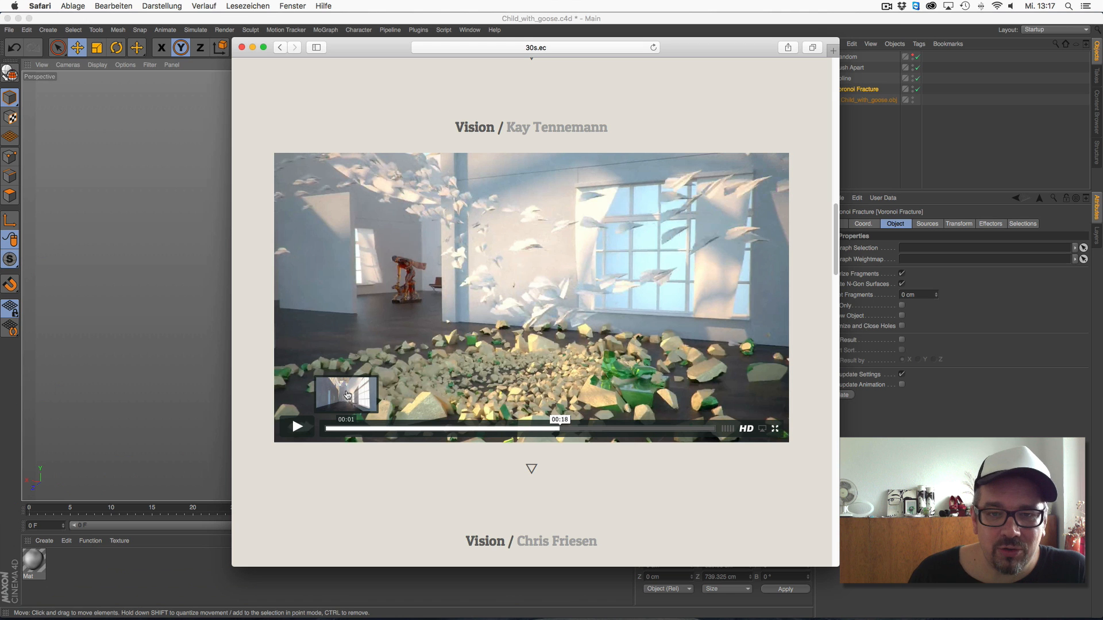
pyautogui.moveTo(836, 264)
pyautogui.mouseDown()
pyautogui.moveTo(838, 120)
pyautogui.moveTo(849, 313)
pyautogui.moveTo(818, 97)
pyautogui.mouseUp()
pyautogui.scroll(-20, 827, 172)
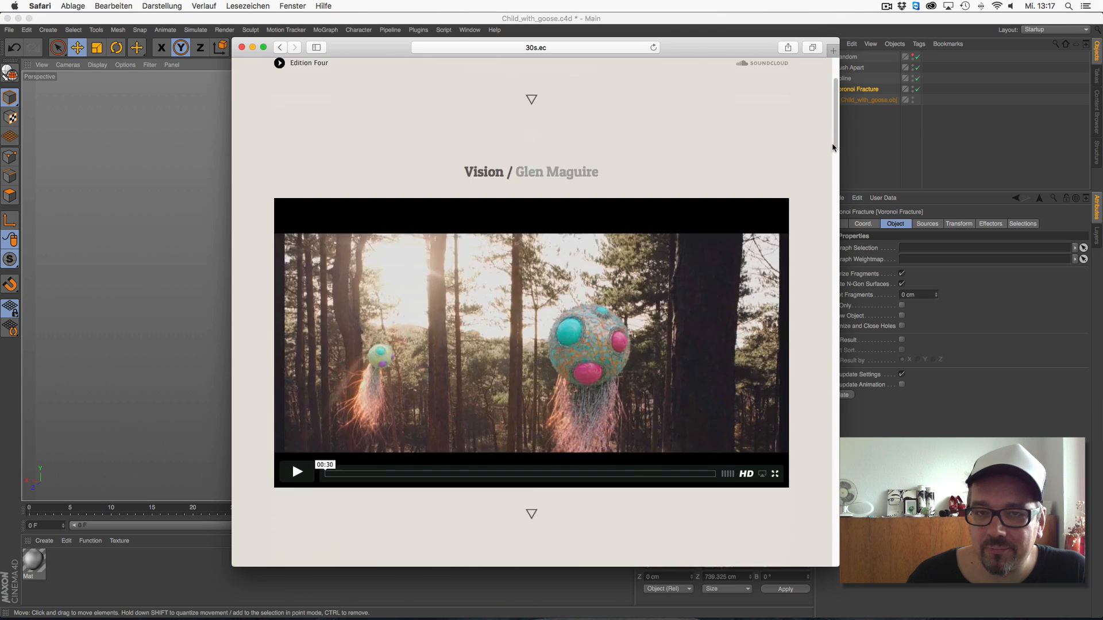
pyautogui.scroll(5, 812, 279)
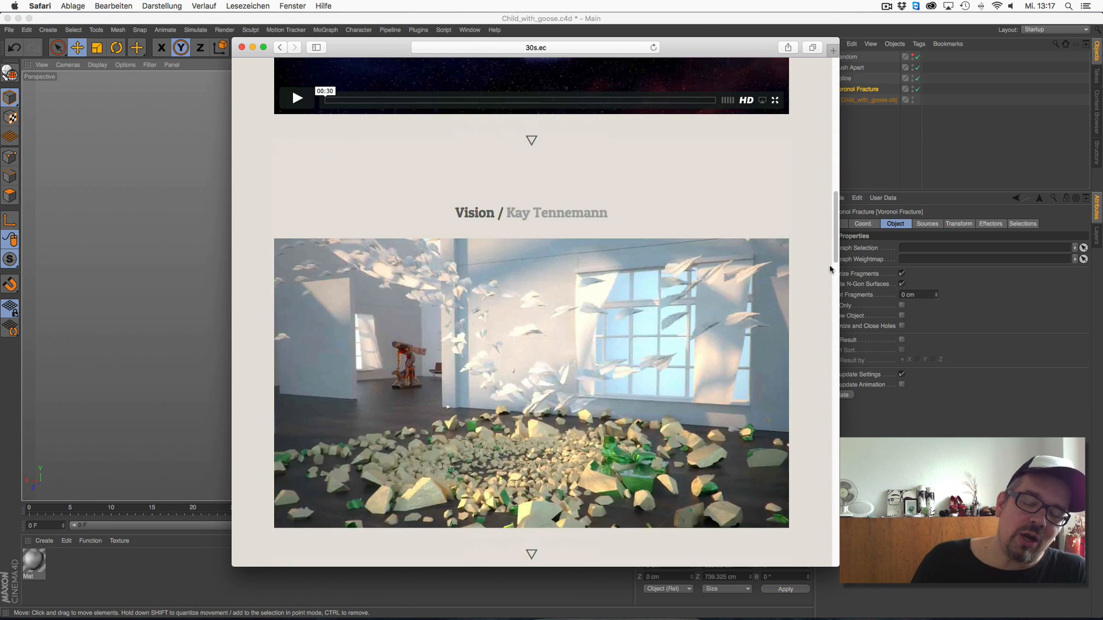